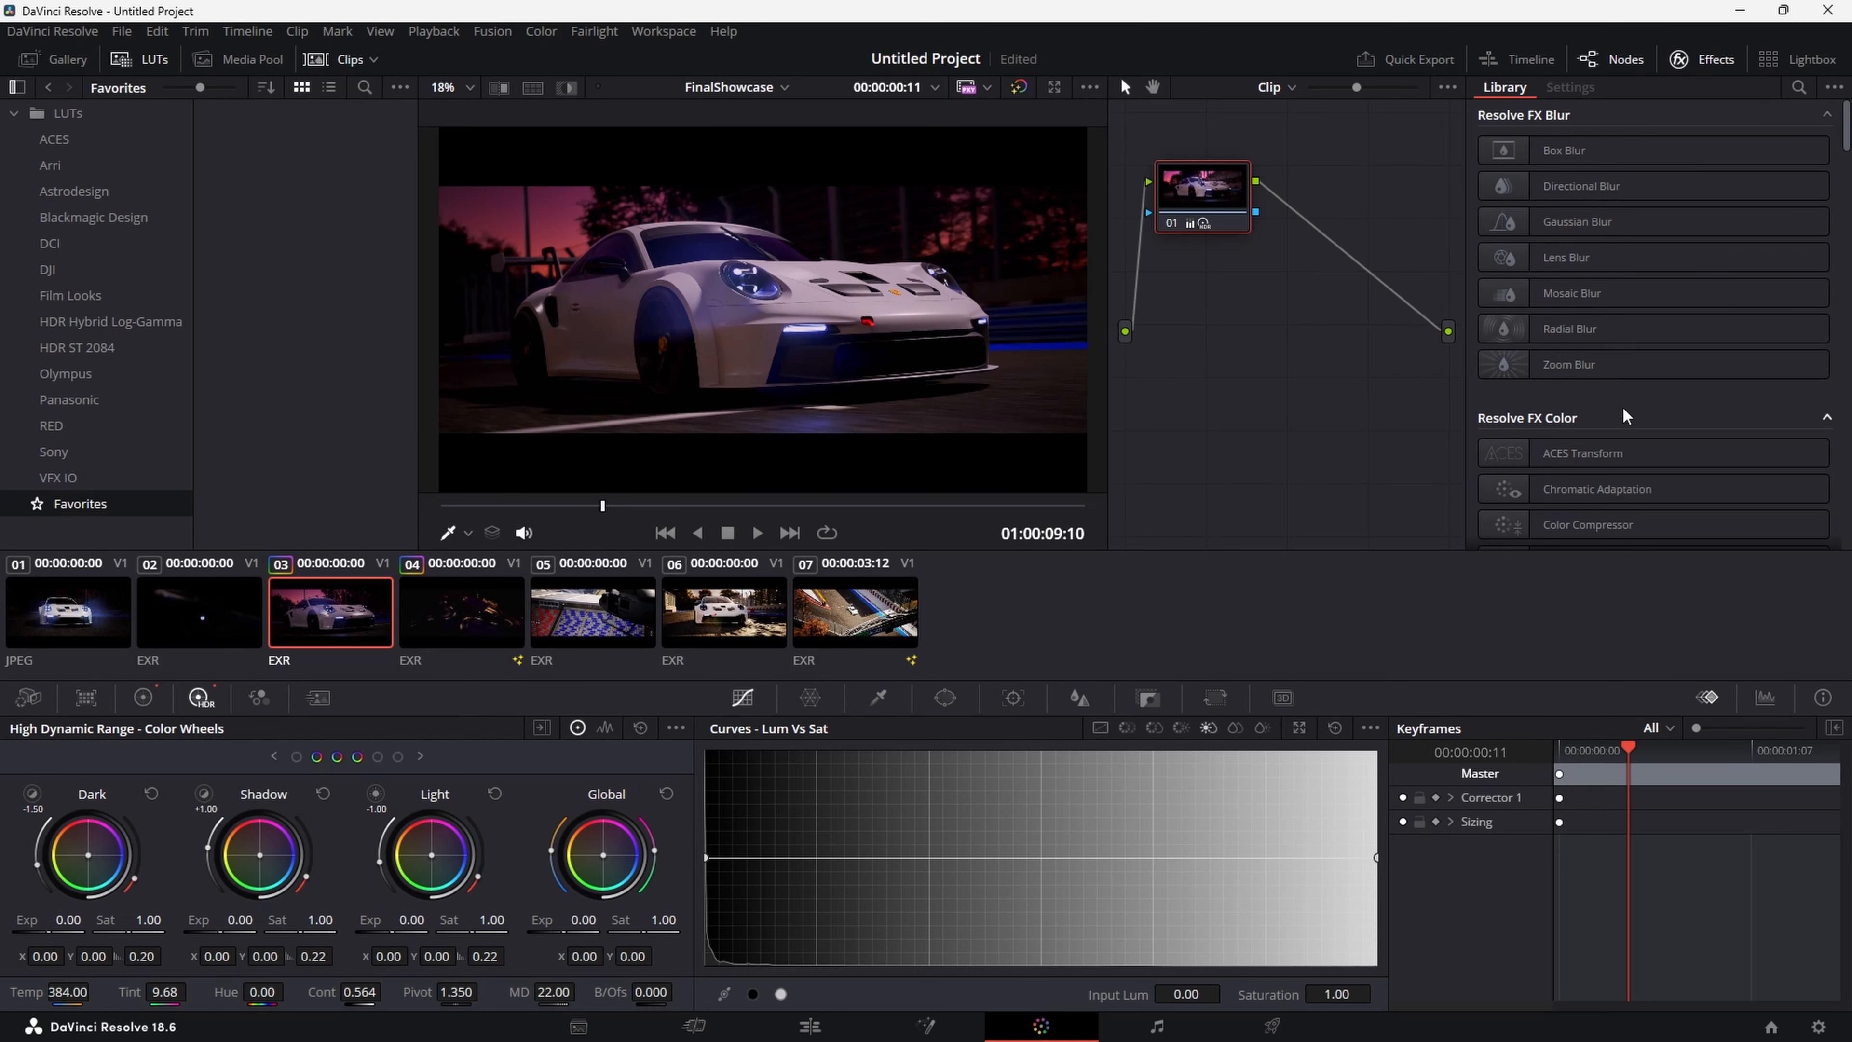
Browse the Resolve FX effects and add Color Compressor as a new node in the node graph
{"action": "scroll", "coordinate": [1695, 409], "scroll_direction": "down", "scroll_amount": 7}
{"action": "scroll", "coordinate": [1695, 422], "scroll_direction": "up", "scroll_amount": 6}
{"action": "scroll", "coordinate": [1697, 422], "scroll_direction": "down", "scroll_amount": 5}
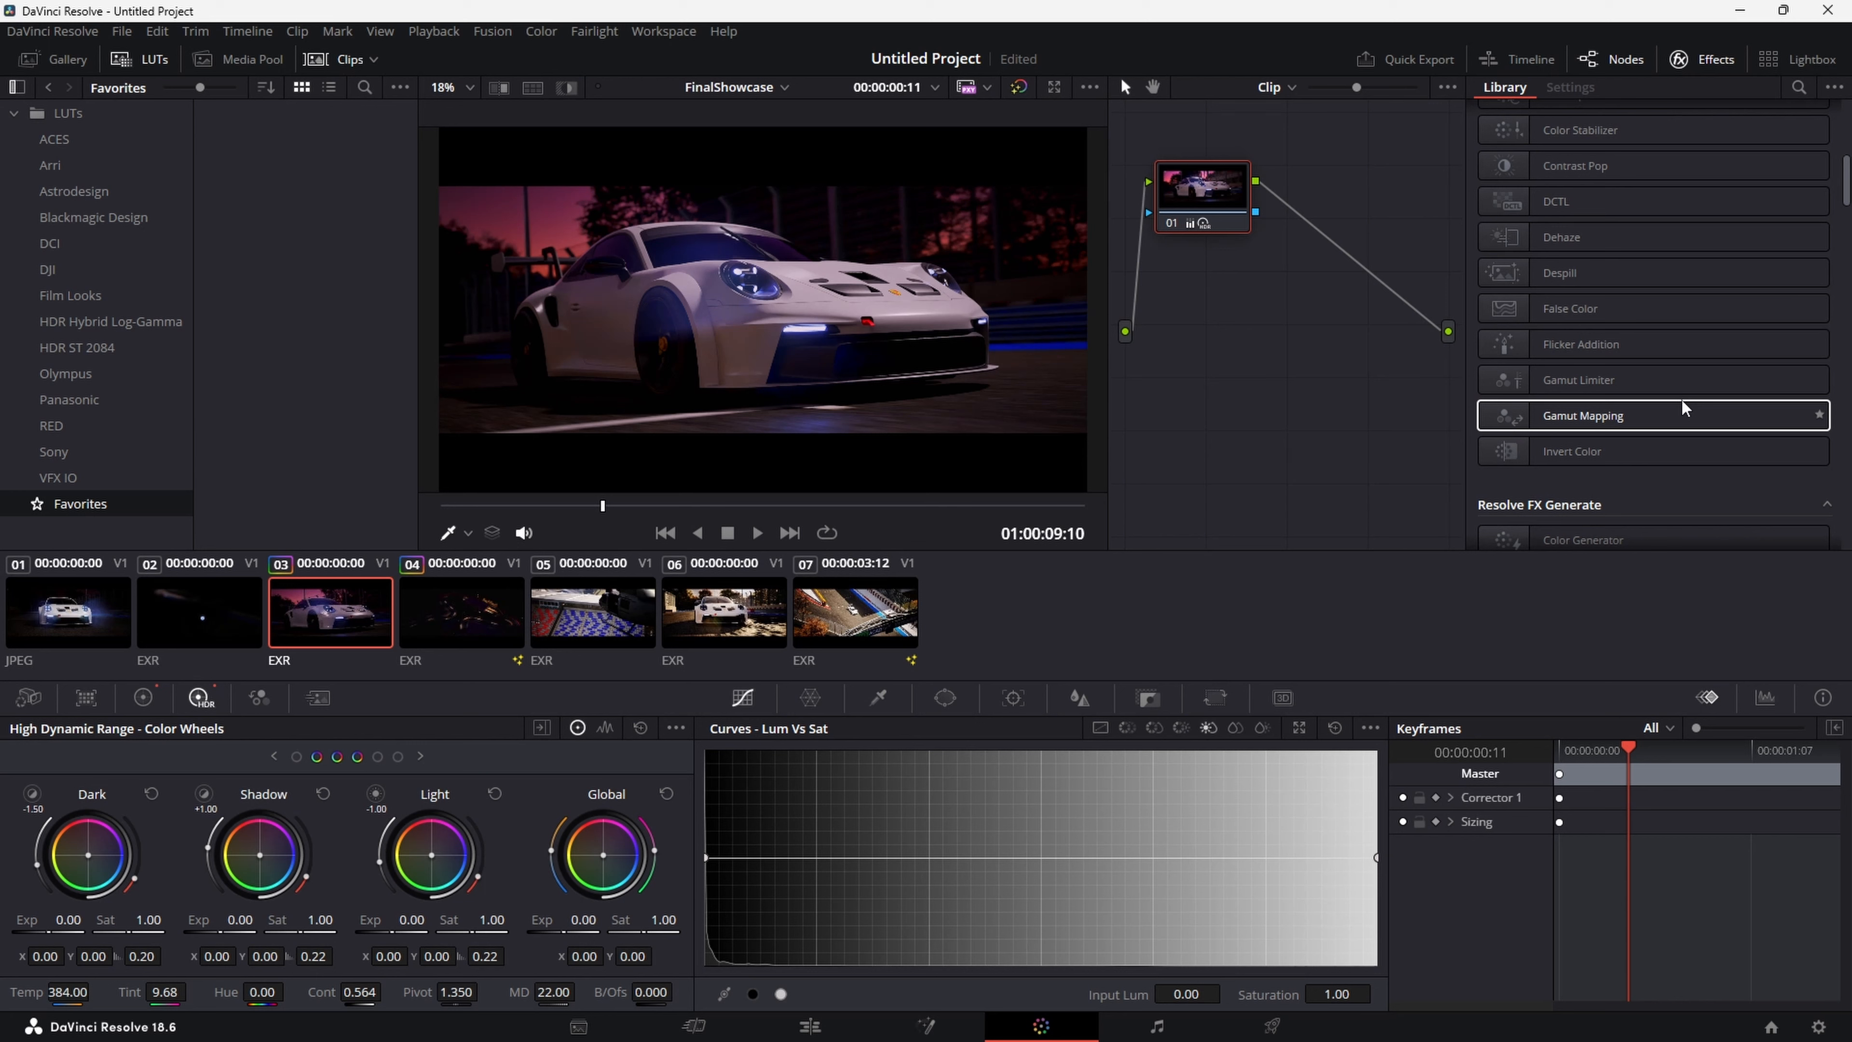
{"action": "scroll", "coordinate": [1696, 453], "scroll_direction": "down", "scroll_amount": 7}
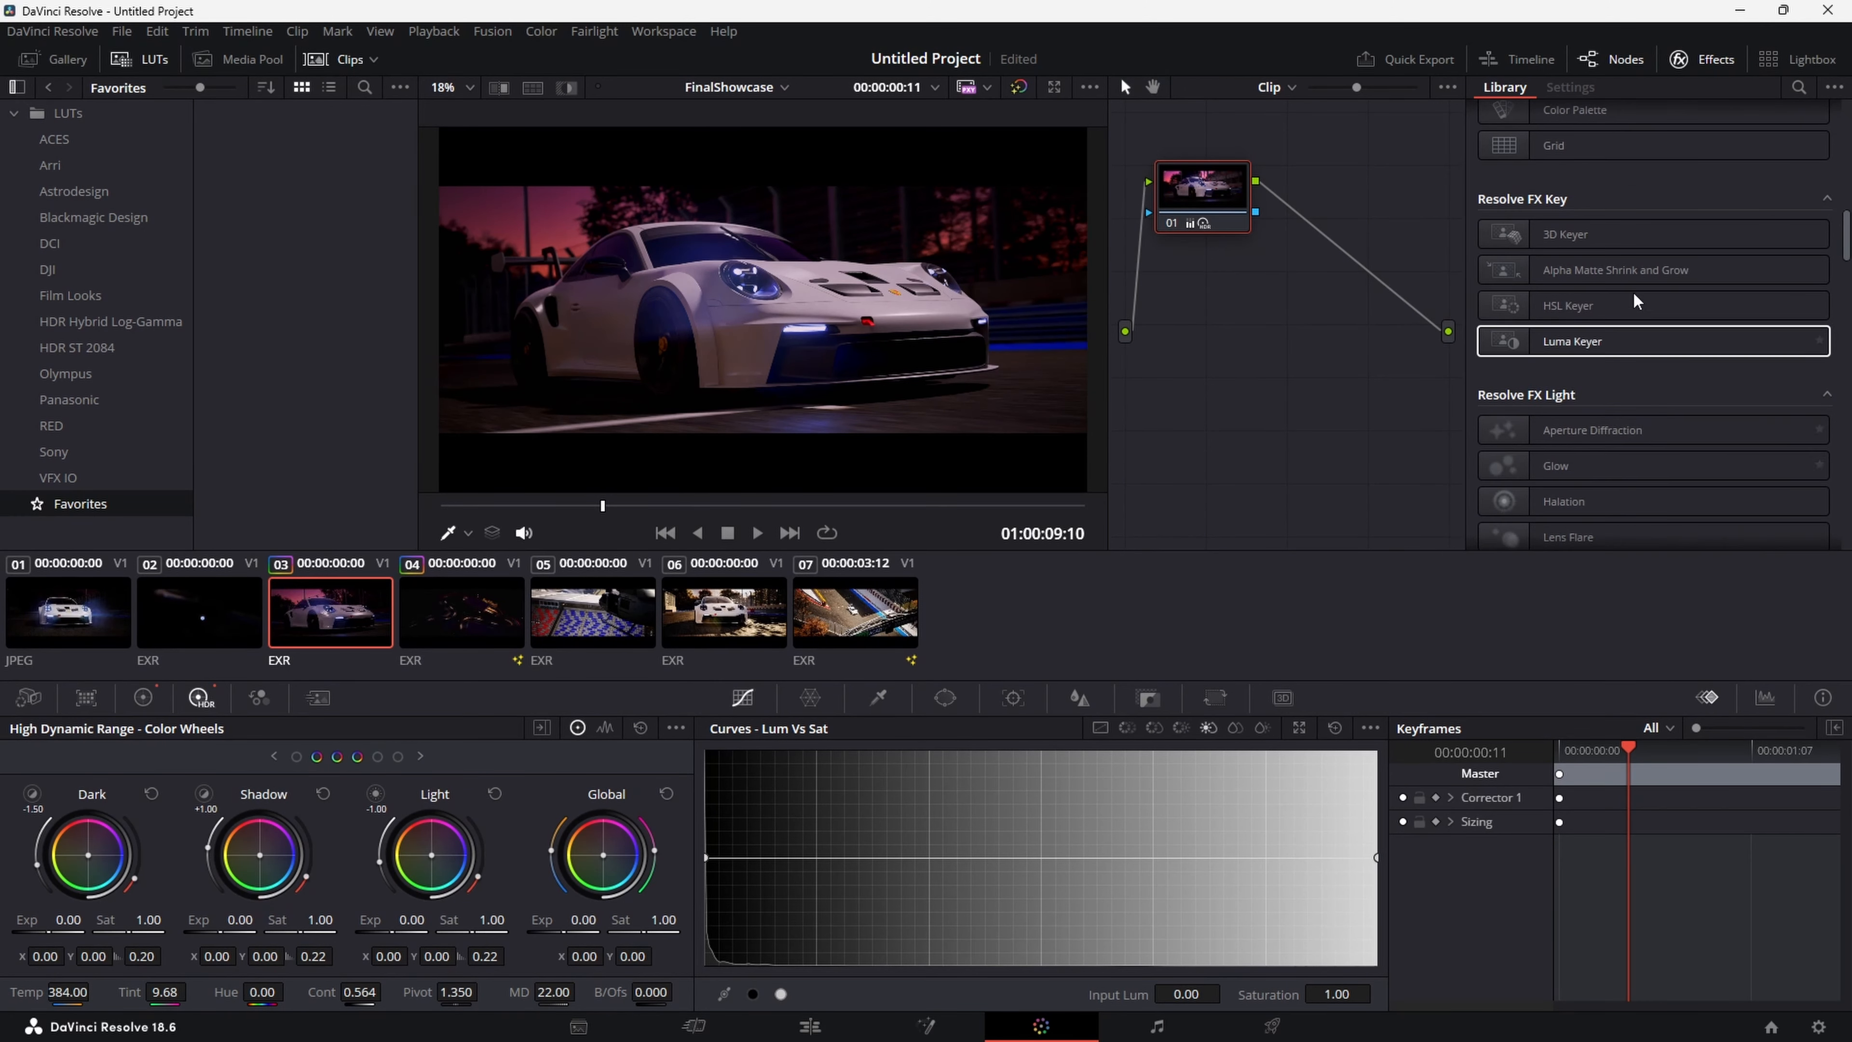
{"action": "scroll", "coordinate": [1668, 315], "scroll_direction": "up", "scroll_amount": 5}
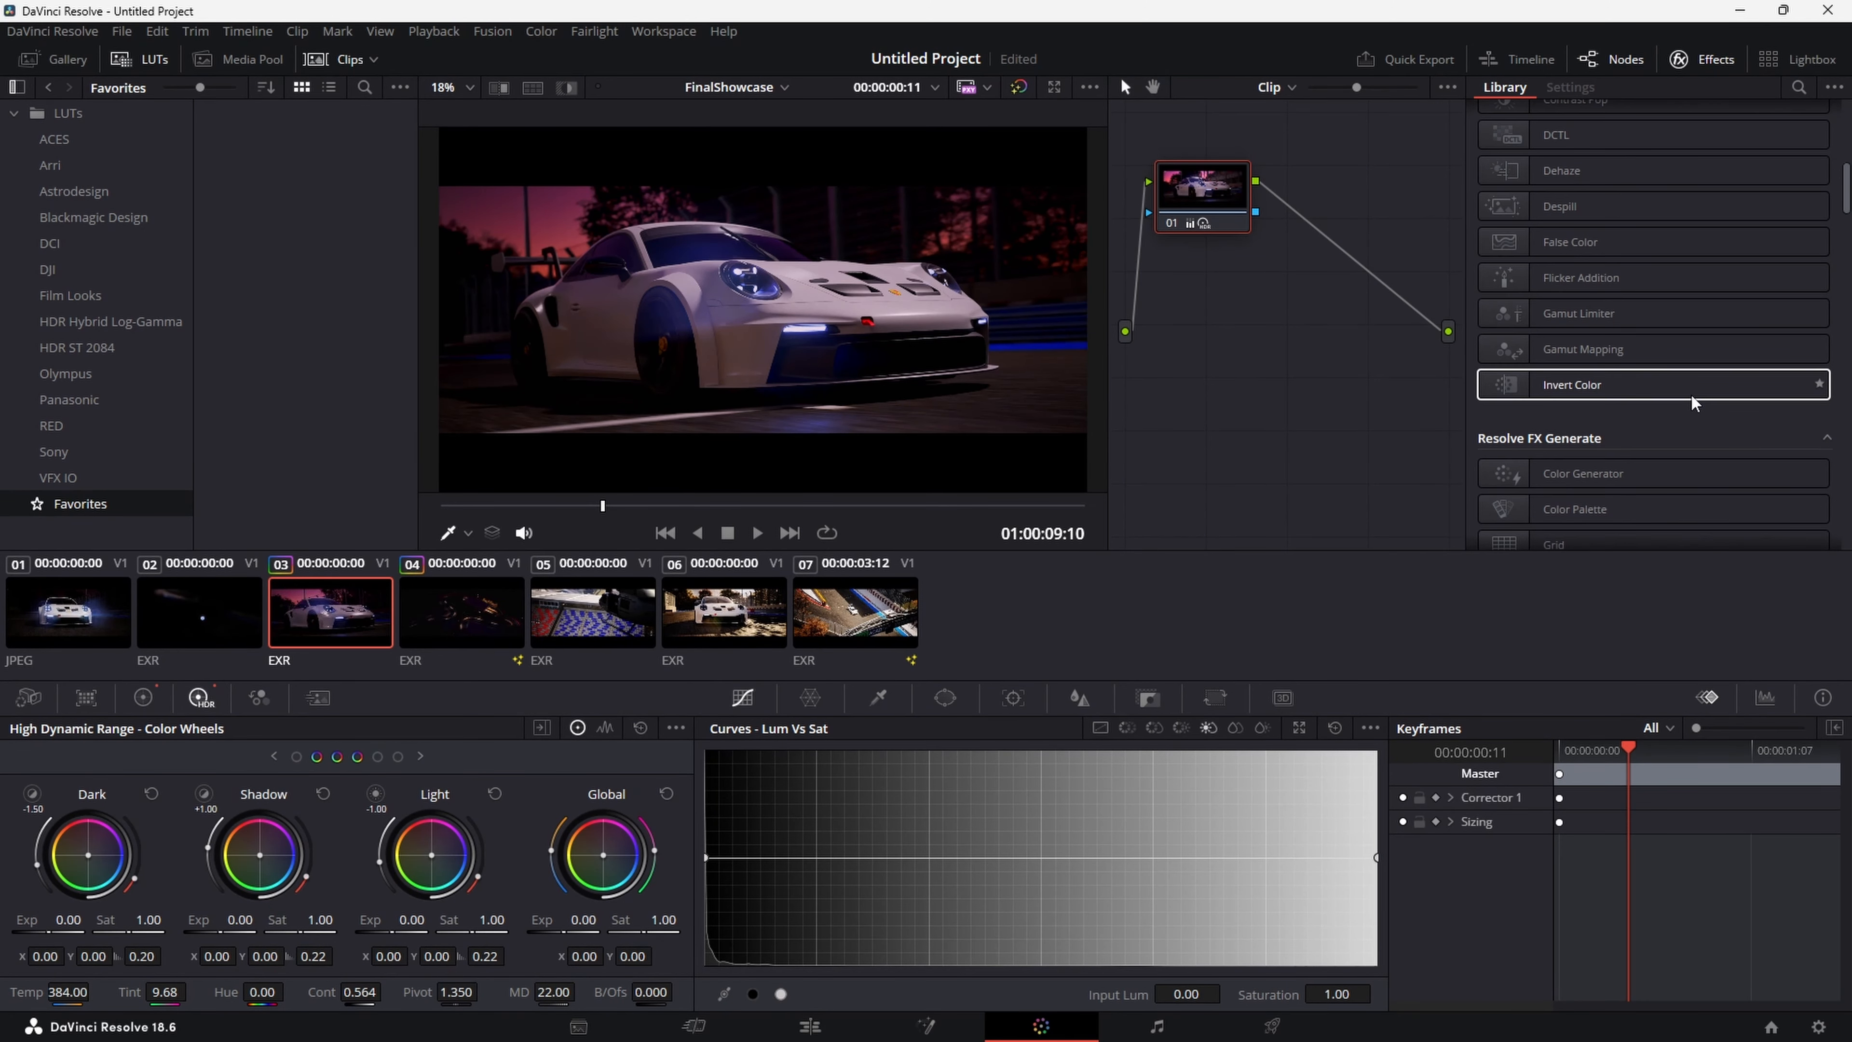
{"action": "scroll", "coordinate": [1669, 315], "scroll_direction": "up", "scroll_amount": 4}
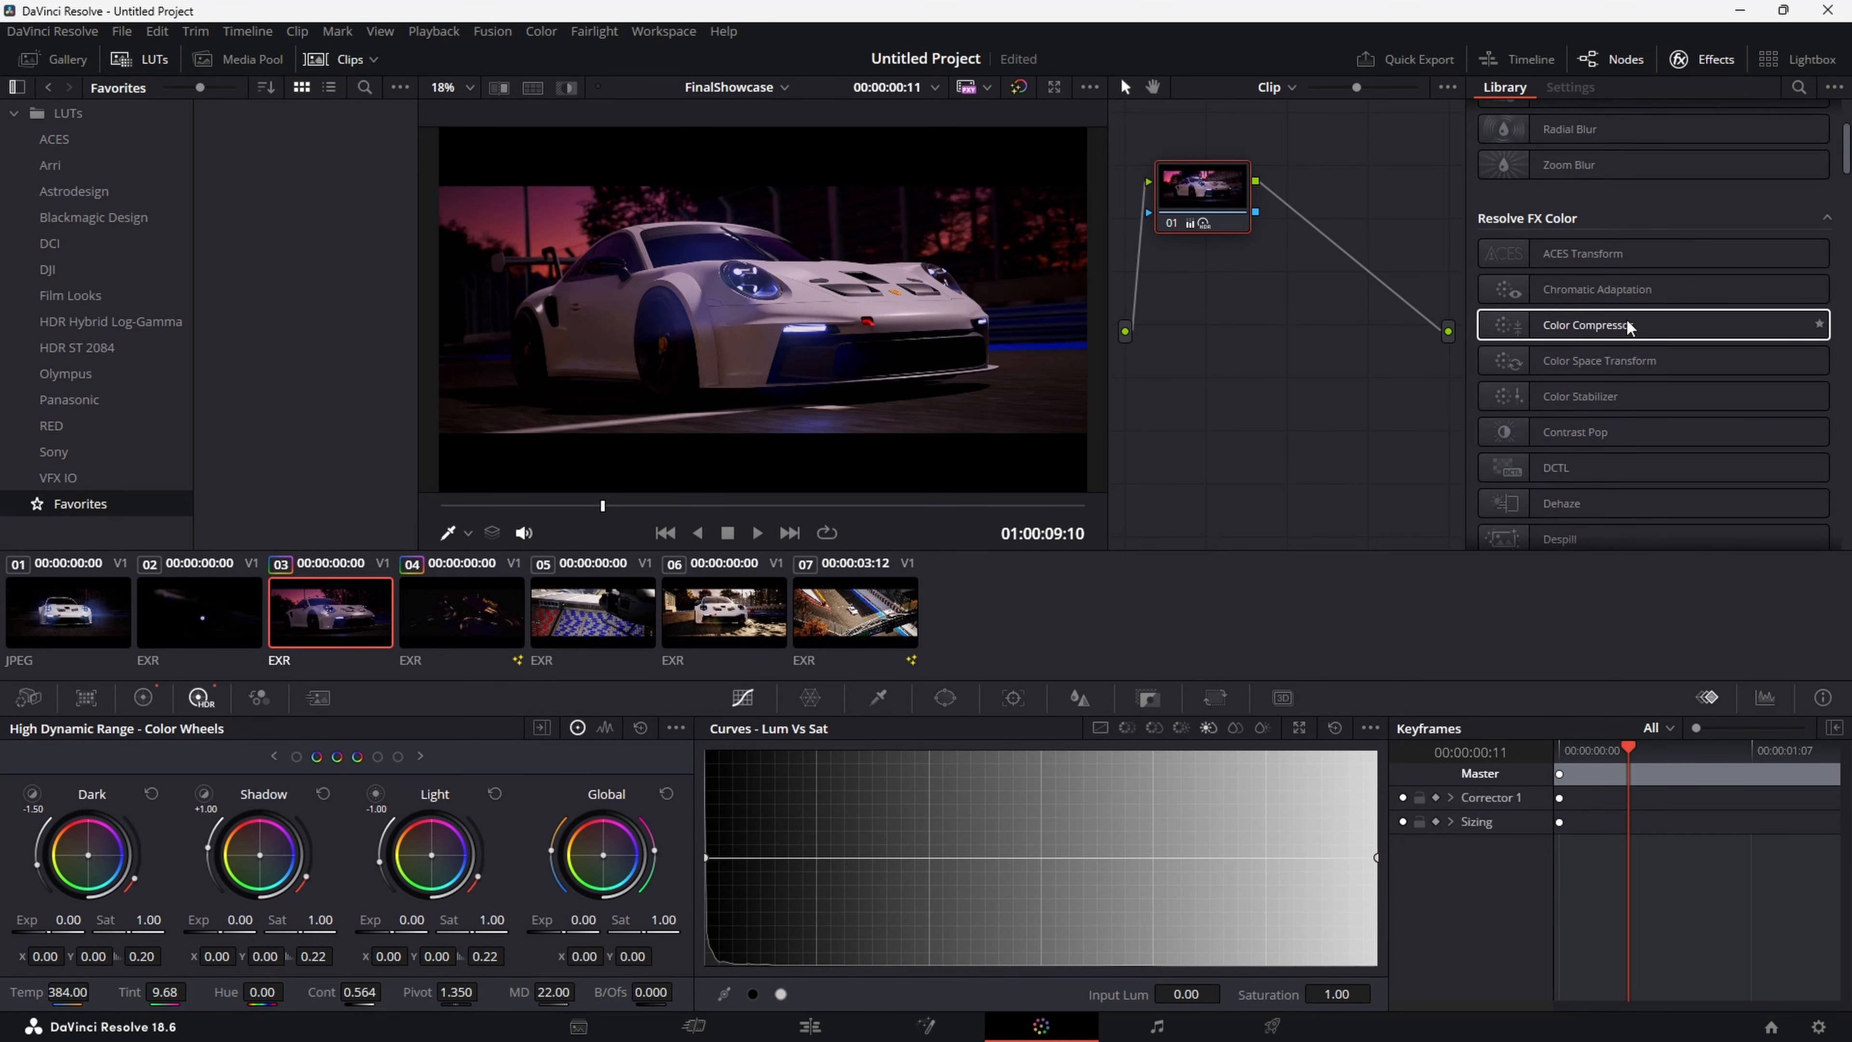
{"action": "left_click_drag", "start_coordinate": [1597, 325], "coordinate": [1255, 182]}
{"action": "left_click_drag", "start_coordinate": [1269, 387], "coordinate": [1257, 182]}
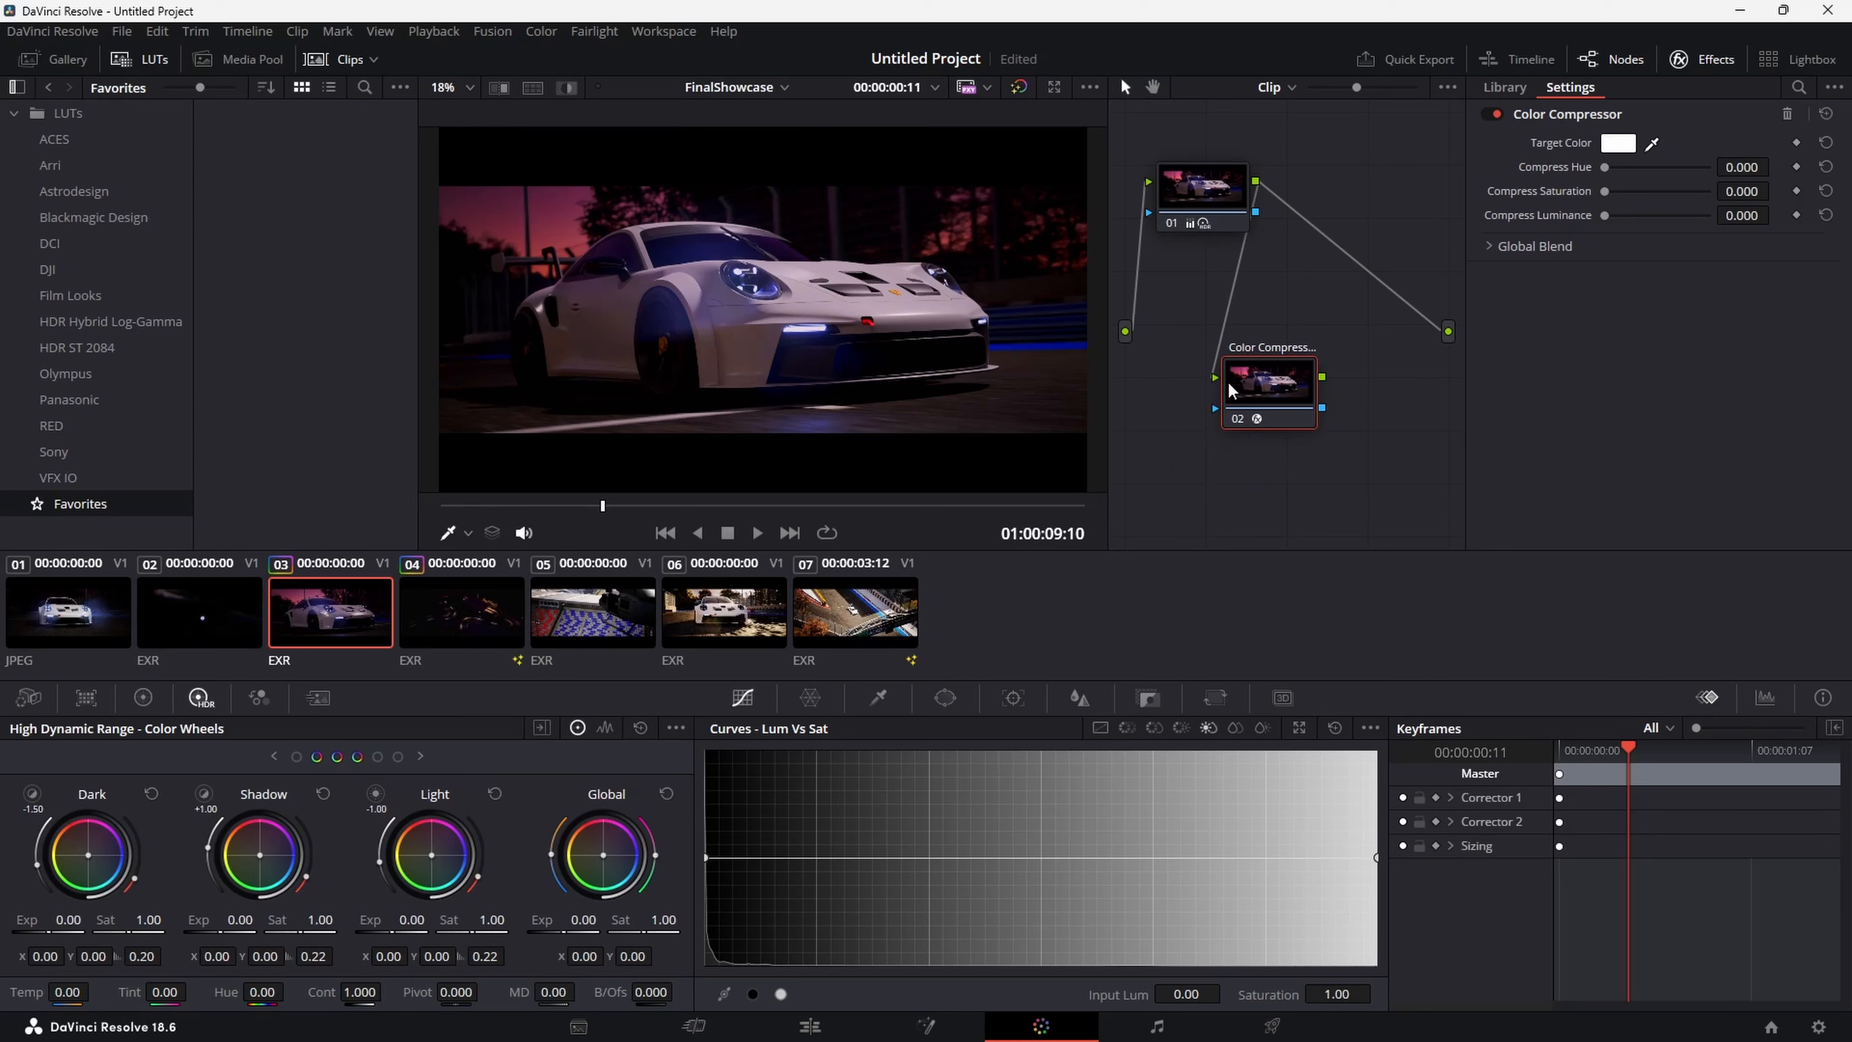
{"action": "left_click_drag", "start_coordinate": [1231, 390], "coordinate": [1255, 325]}
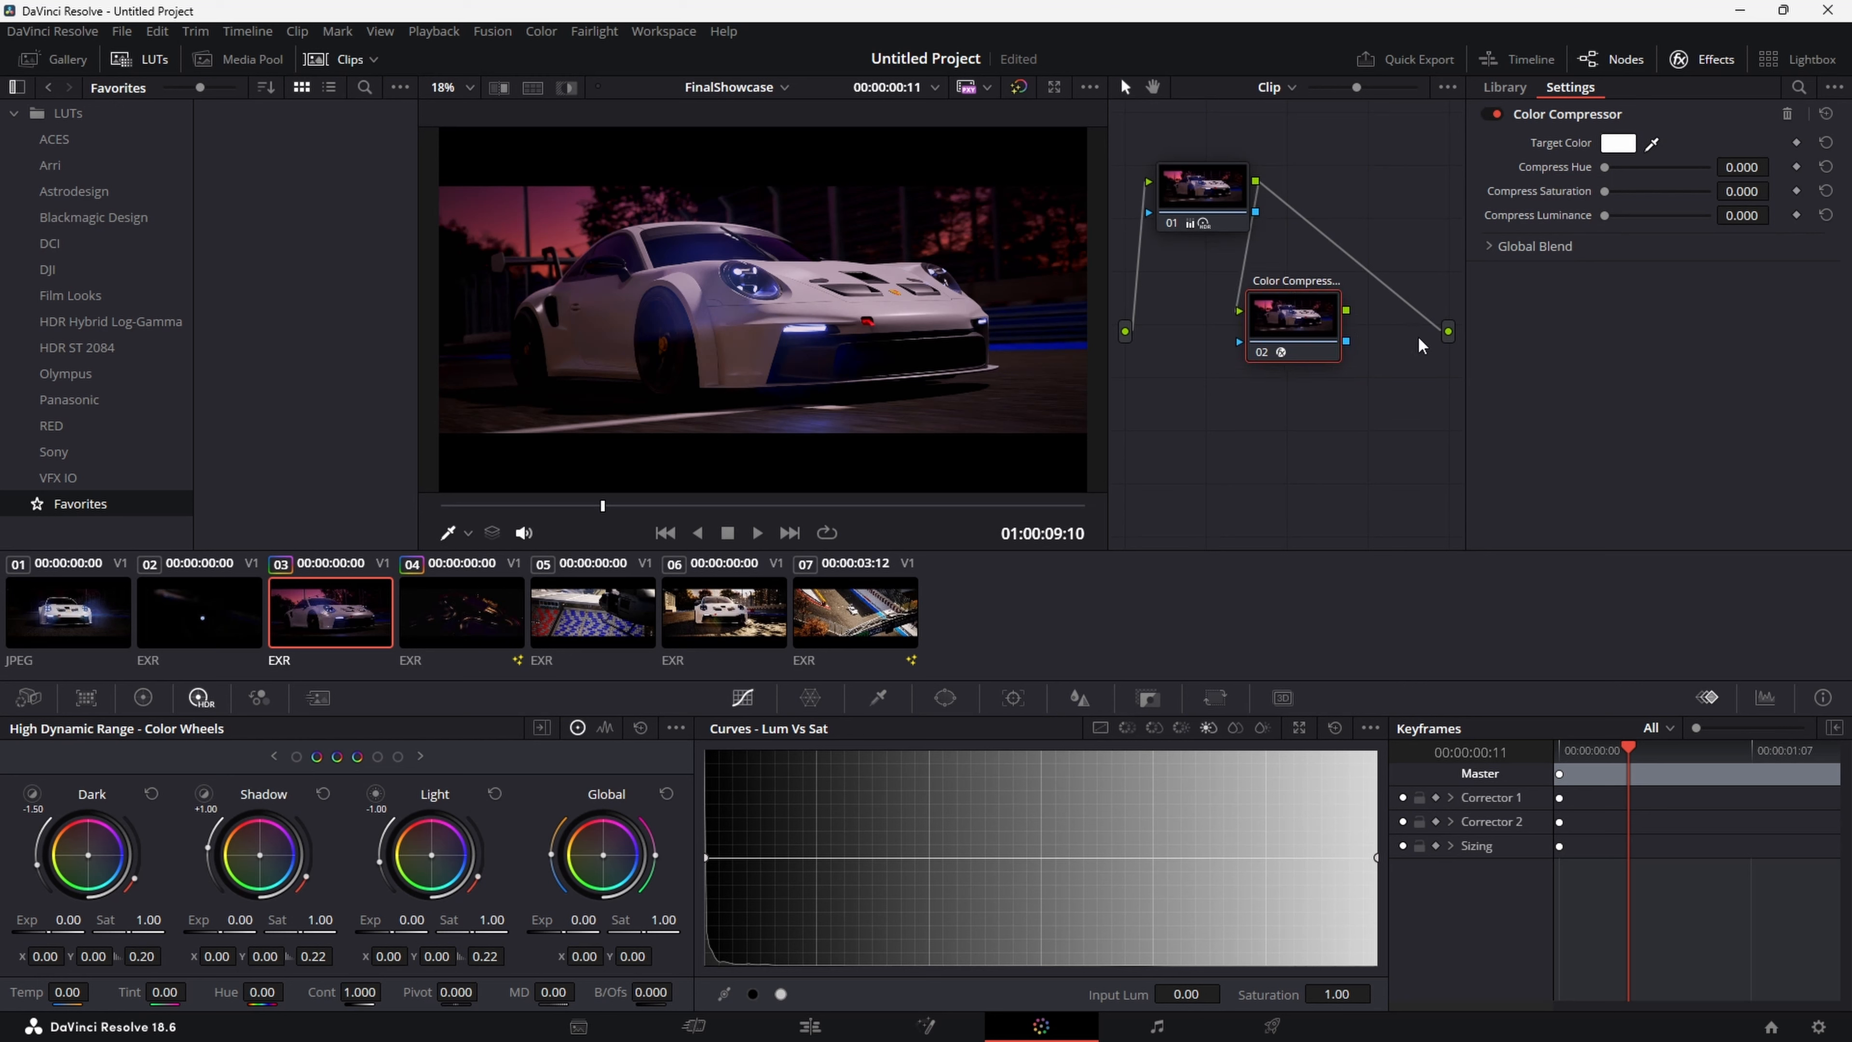
{"action": "key", "text": "ctrl+z"}
{"action": "key", "text": "ctrl+z"}
{"action": "key", "text": "ctrl+z"}
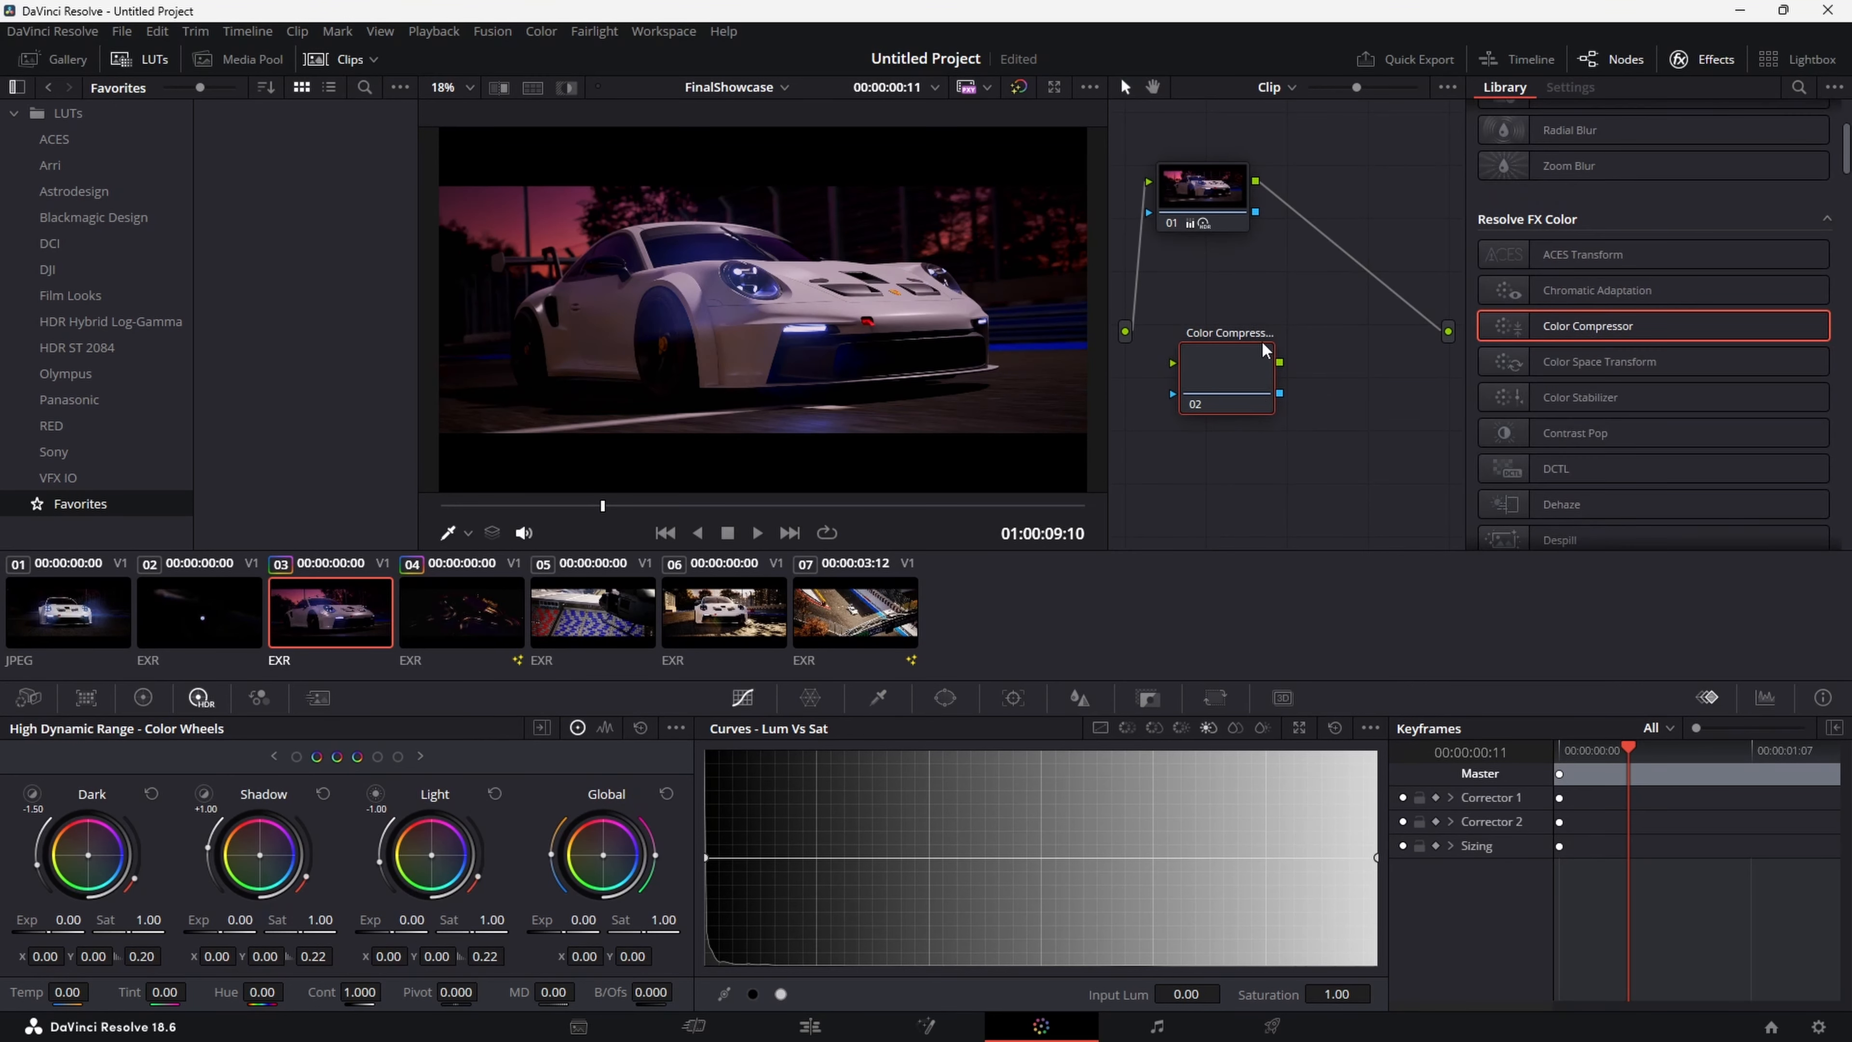
Insert the Color Compressor node into the chain between the source and the existing corrector node
{"action": "left_click_drag", "start_coordinate": [1209, 198], "coordinate": [1260, 257]}
{"action": "left_click_drag", "start_coordinate": [1127, 333], "coordinate": [1294, 244]}
{"action": "left_click_drag", "start_coordinate": [1197, 393], "coordinate": [1194, 243]}
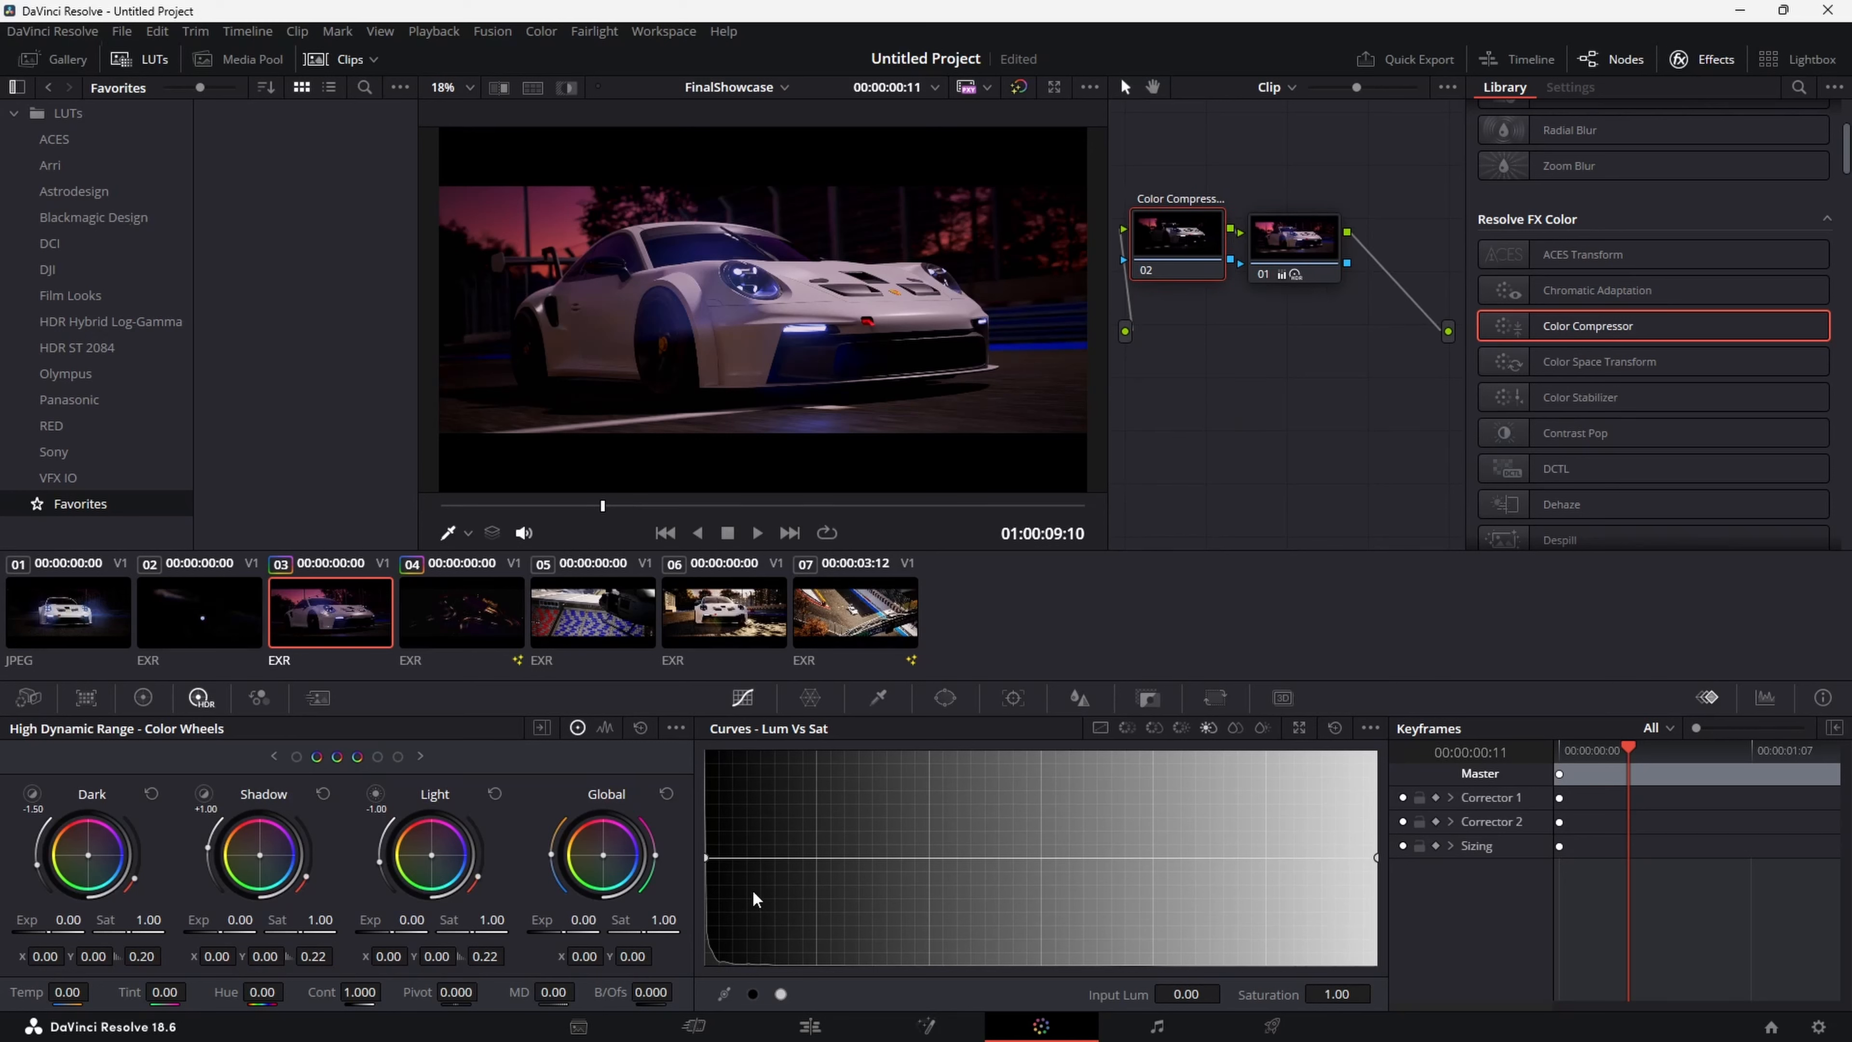
Raise the white end of the Color Compressor node's Lum Vs Sat curve to saturation 1.02 and reposition both nodes
{"action": "mouse_move", "coordinate": [1378, 858]}
{"action": "left_mouse_down"}
{"action": "mouse_move", "coordinate": [1378, 832]}
{"action": "mouse_move", "coordinate": [1378, 856]}
{"action": "left_mouse_up"}
{"action": "left_click_drag", "start_coordinate": [1175, 271], "coordinate": [1203, 394]}
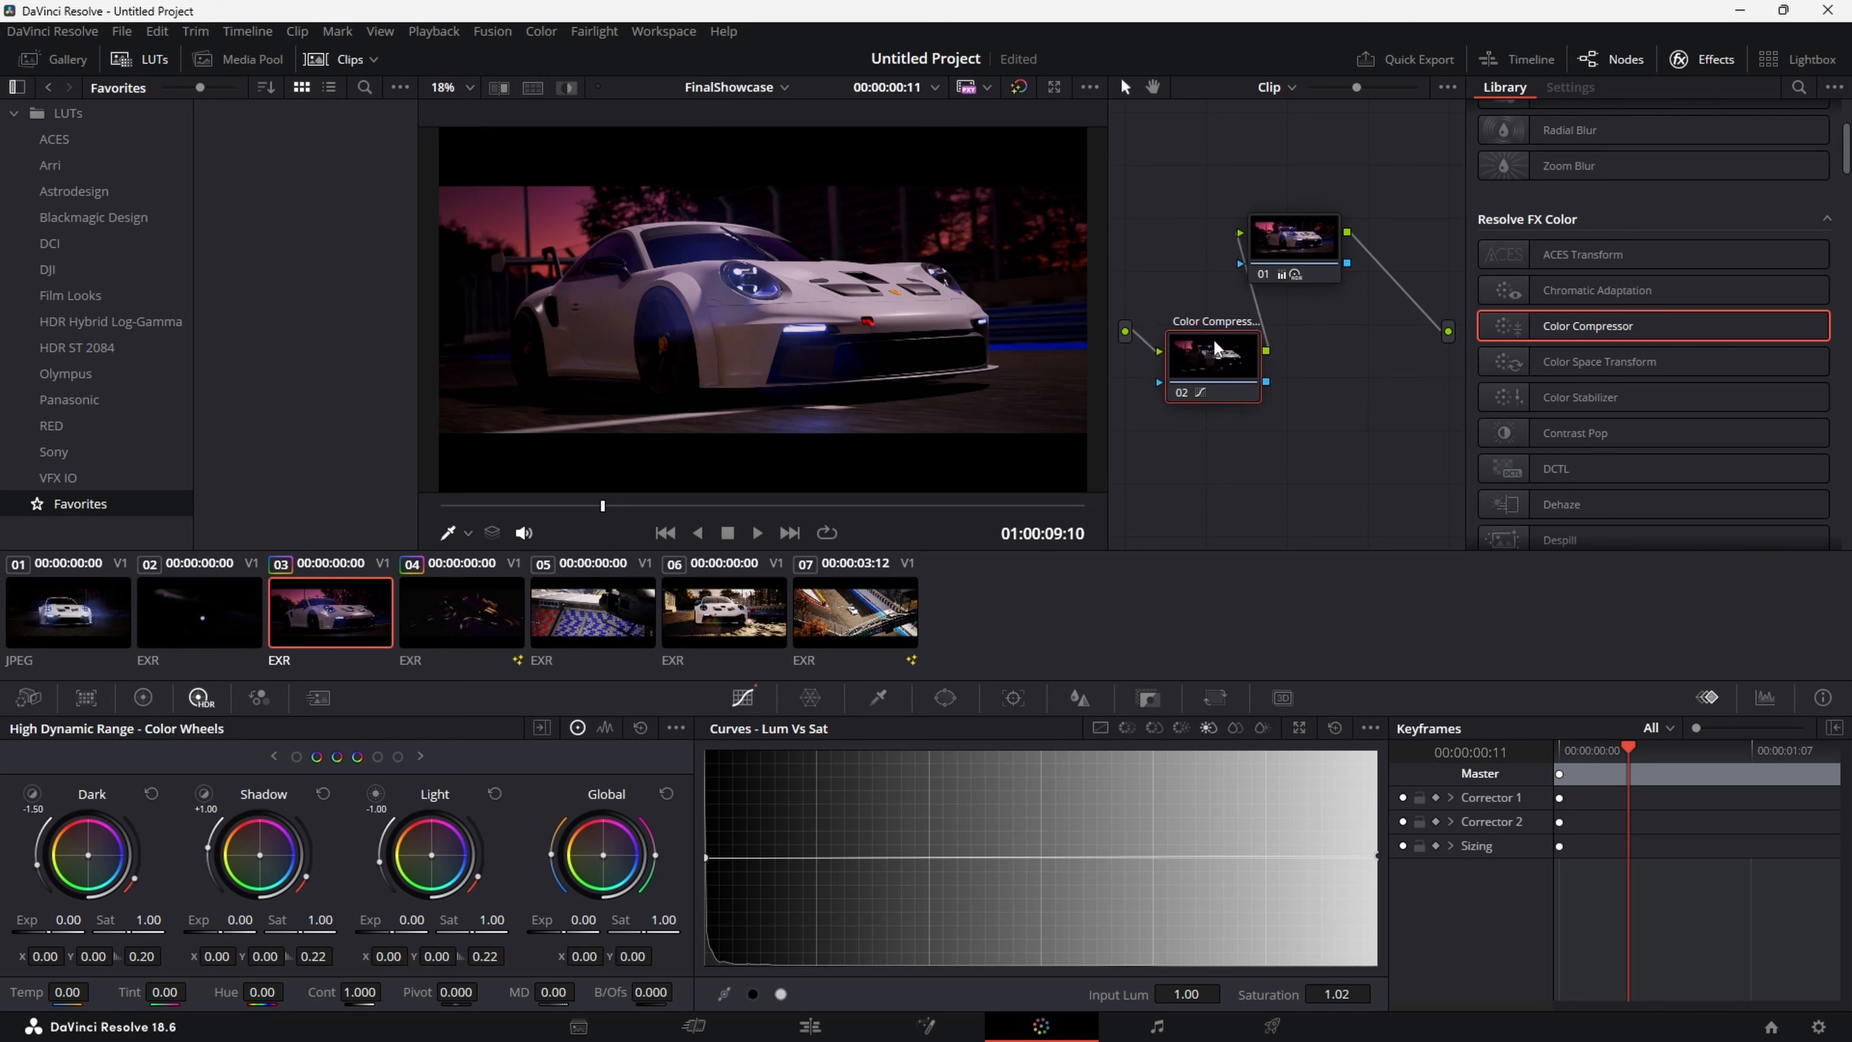
{"action": "left_click_drag", "start_coordinate": [1294, 241], "coordinate": [1329, 354]}
Add a Chromatic Adaptation node and connect it between the source and the Color Compressor node
{"action": "left_click_drag", "start_coordinate": [1597, 290], "coordinate": [1228, 359]}
{"action": "left_click_drag", "start_coordinate": [1229, 359], "coordinate": [1292, 371]}
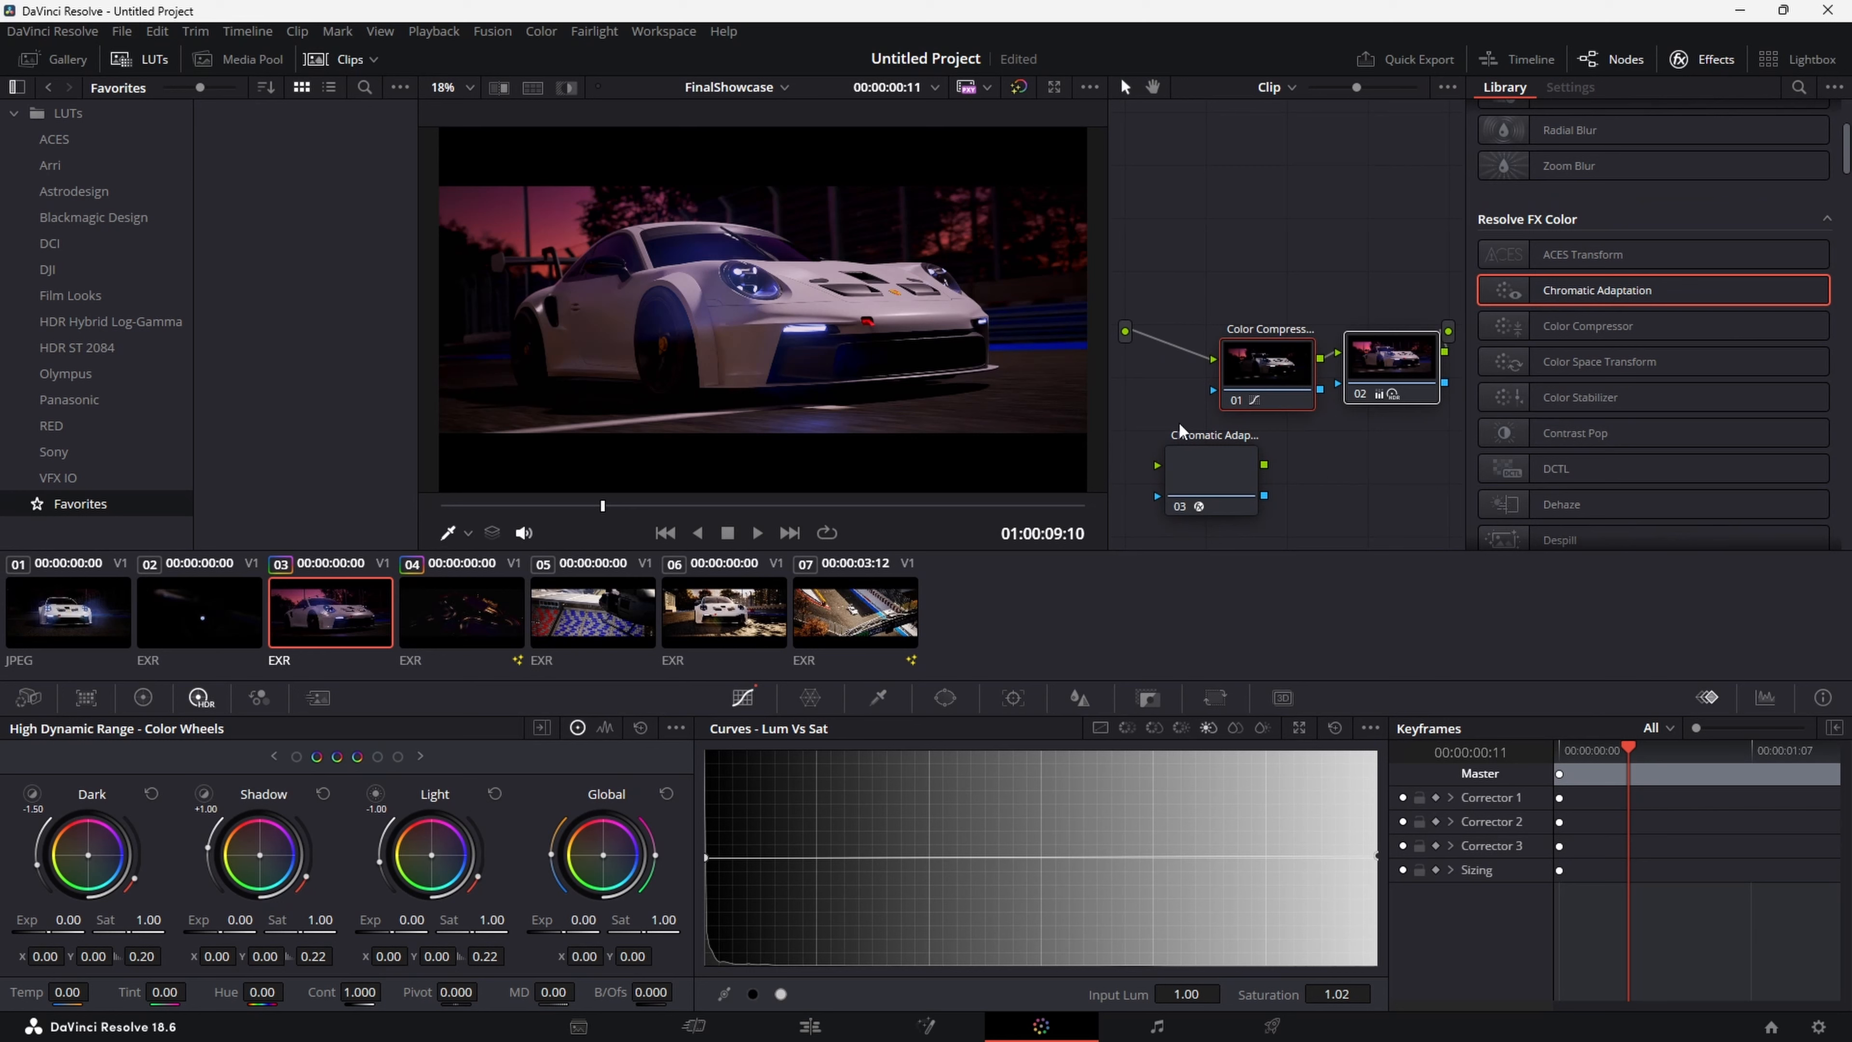
{"action": "left_click_drag", "start_coordinate": [1127, 333], "coordinate": [1212, 359]}
{"action": "left_click_drag", "start_coordinate": [1223, 494], "coordinate": [1205, 495]}
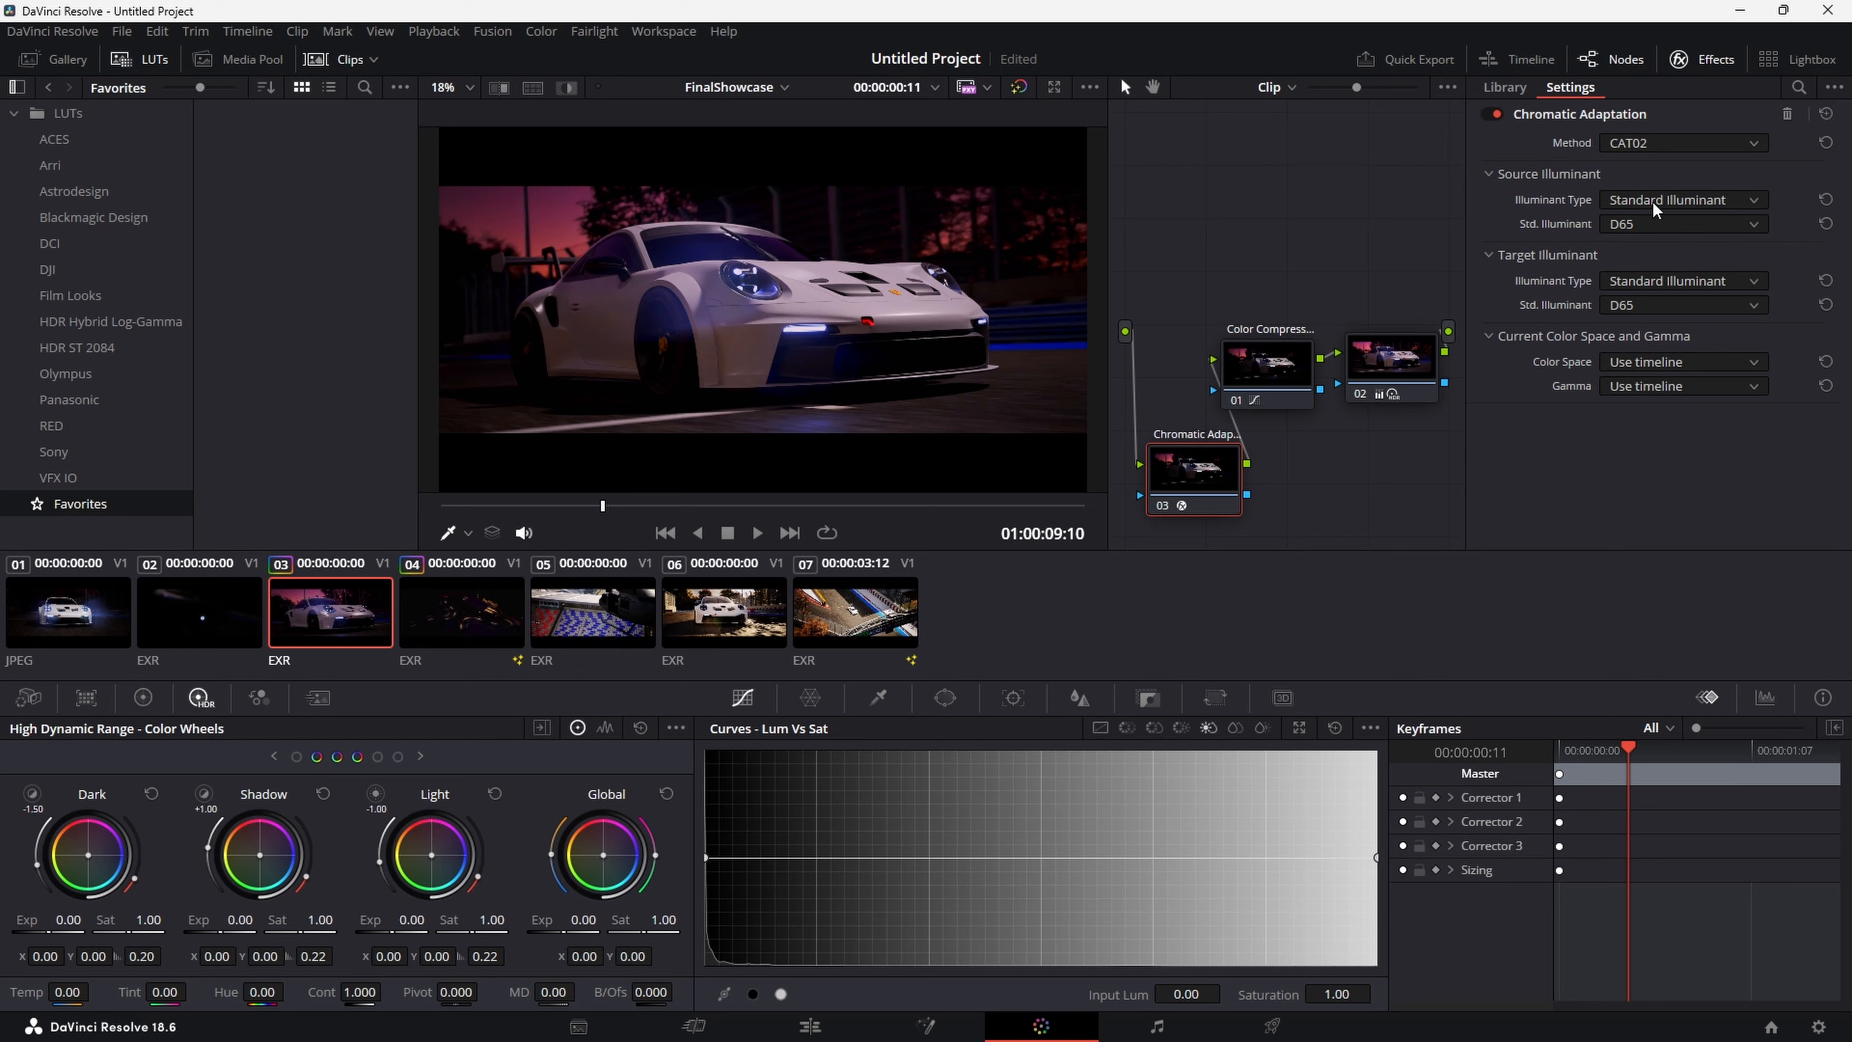
Set the Chromatic Adaptation source illuminant type to Color Temperature with a Kelvin value of about 5960
{"action": "left_click", "coordinate": [1660, 225]}
{"action": "left_click", "coordinate": [1667, 245]}
{"action": "left_click", "coordinate": [1675, 201]}
{"action": "left_click", "coordinate": [1684, 246]}
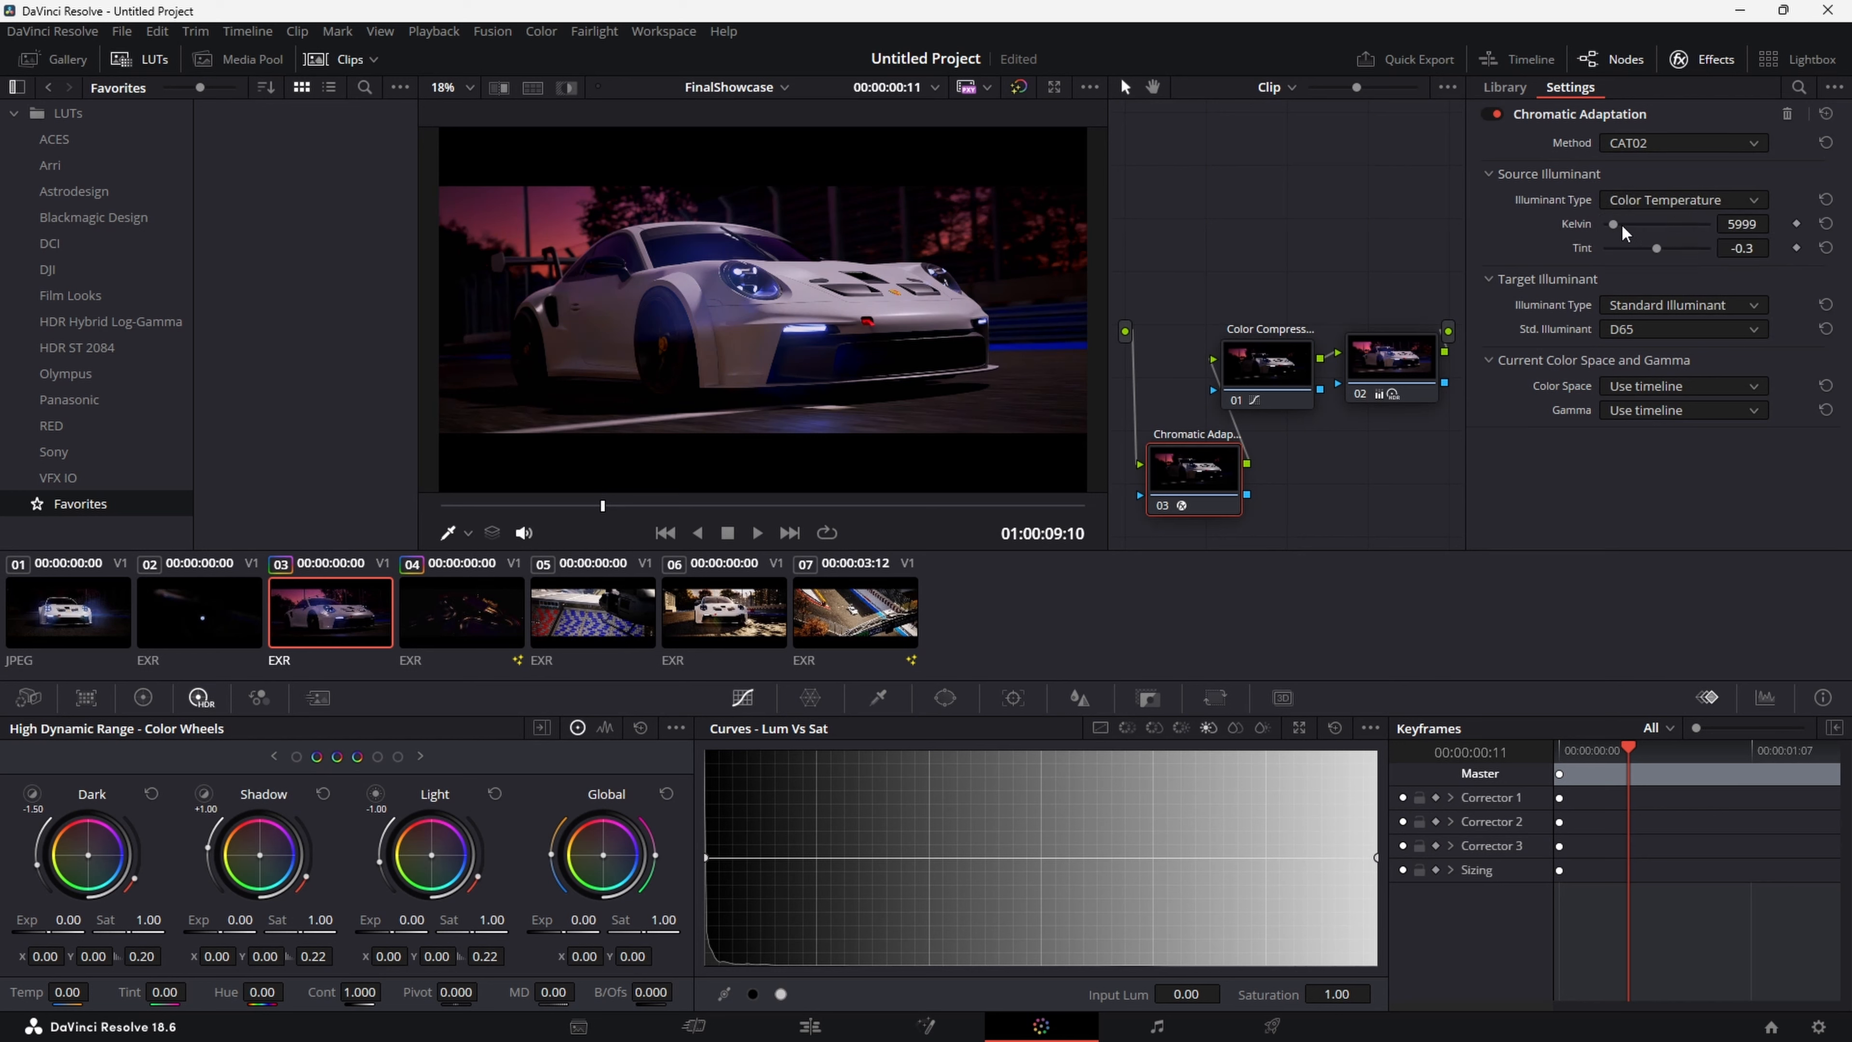
{"action": "mouse_move", "coordinate": [1622, 228]}
{"action": "left_mouse_down"}
{"action": "mouse_move", "coordinate": [1669, 228]}
{"action": "mouse_move", "coordinate": [1610, 228]}
{"action": "left_mouse_up"}
Reposition the source, Chromatic Adaptation and Color Compressor nodes to untangle the start of the node chain
{"action": "left_click_drag", "start_coordinate": [1210, 476], "coordinate": [1201, 455]}
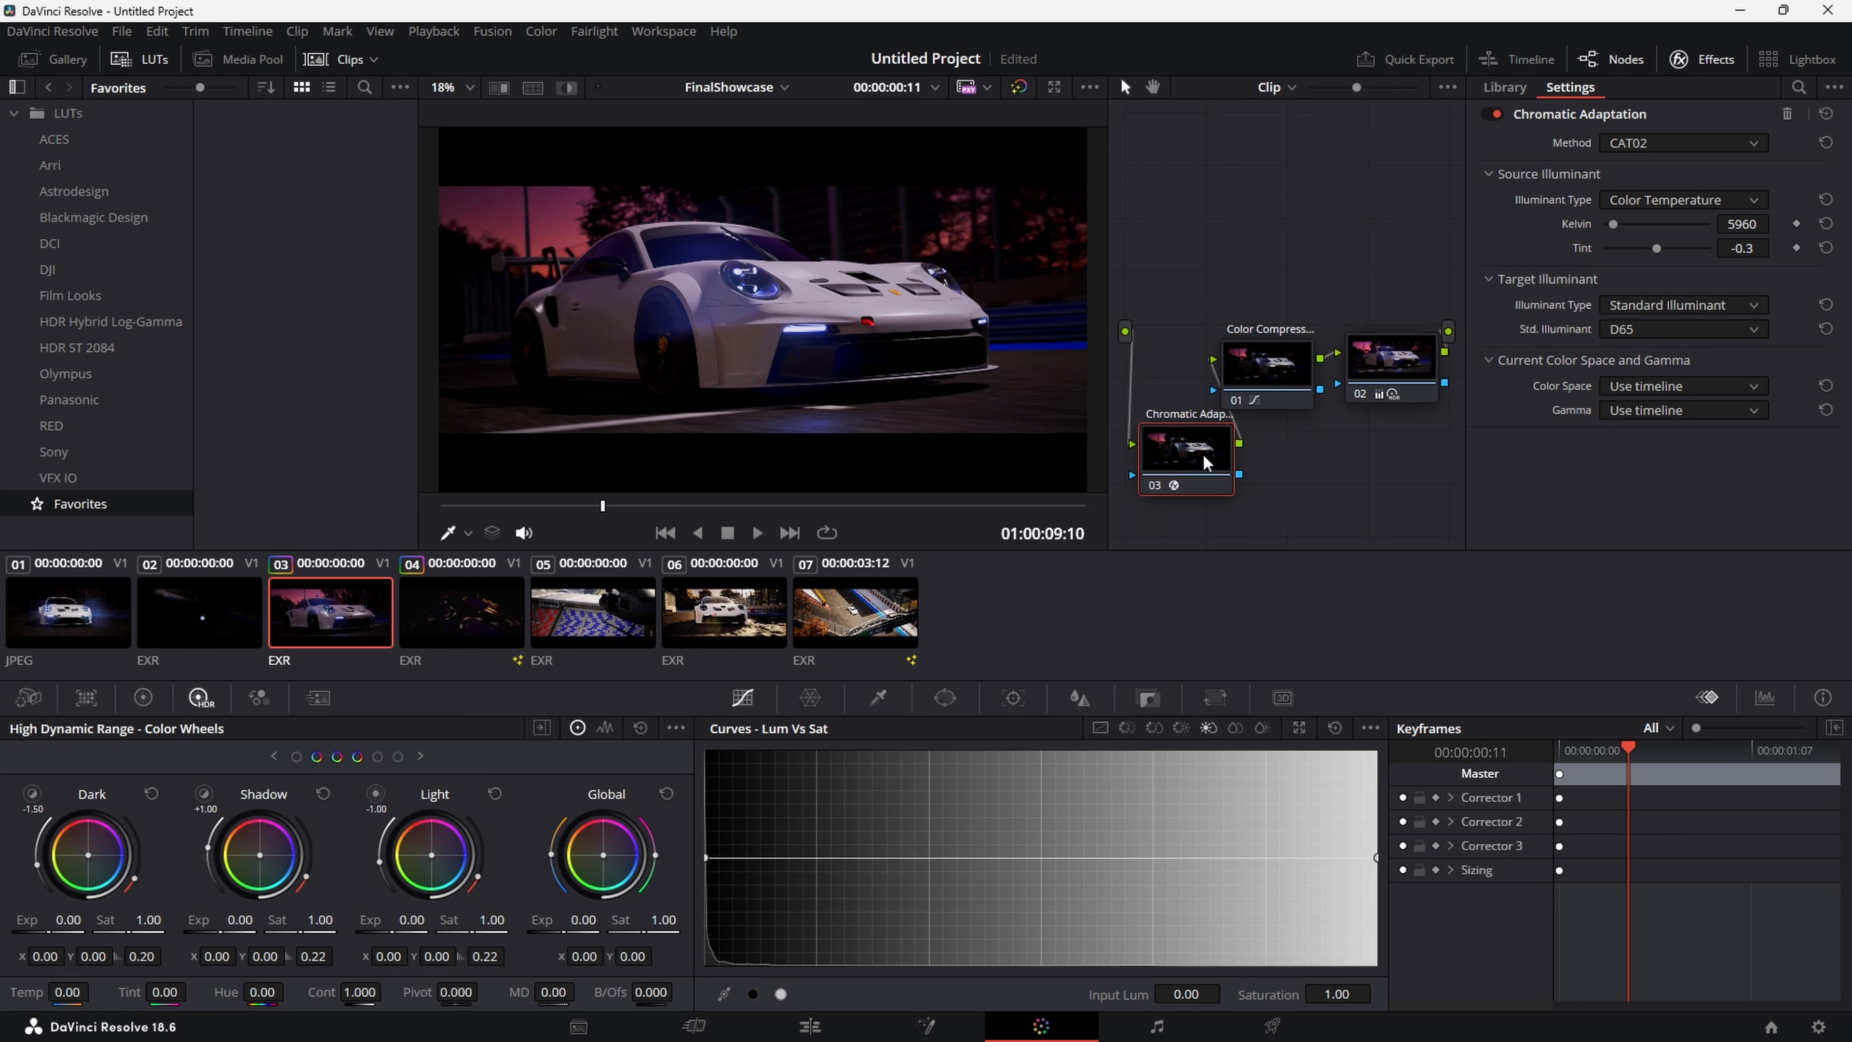
{"action": "left_click_drag", "start_coordinate": [1419, 423], "coordinate": [1279, 351]}
{"action": "left_click_drag", "start_coordinate": [1274, 360], "coordinate": [1293, 359]}
{"action": "right_click", "coordinate": [1302, 284]}
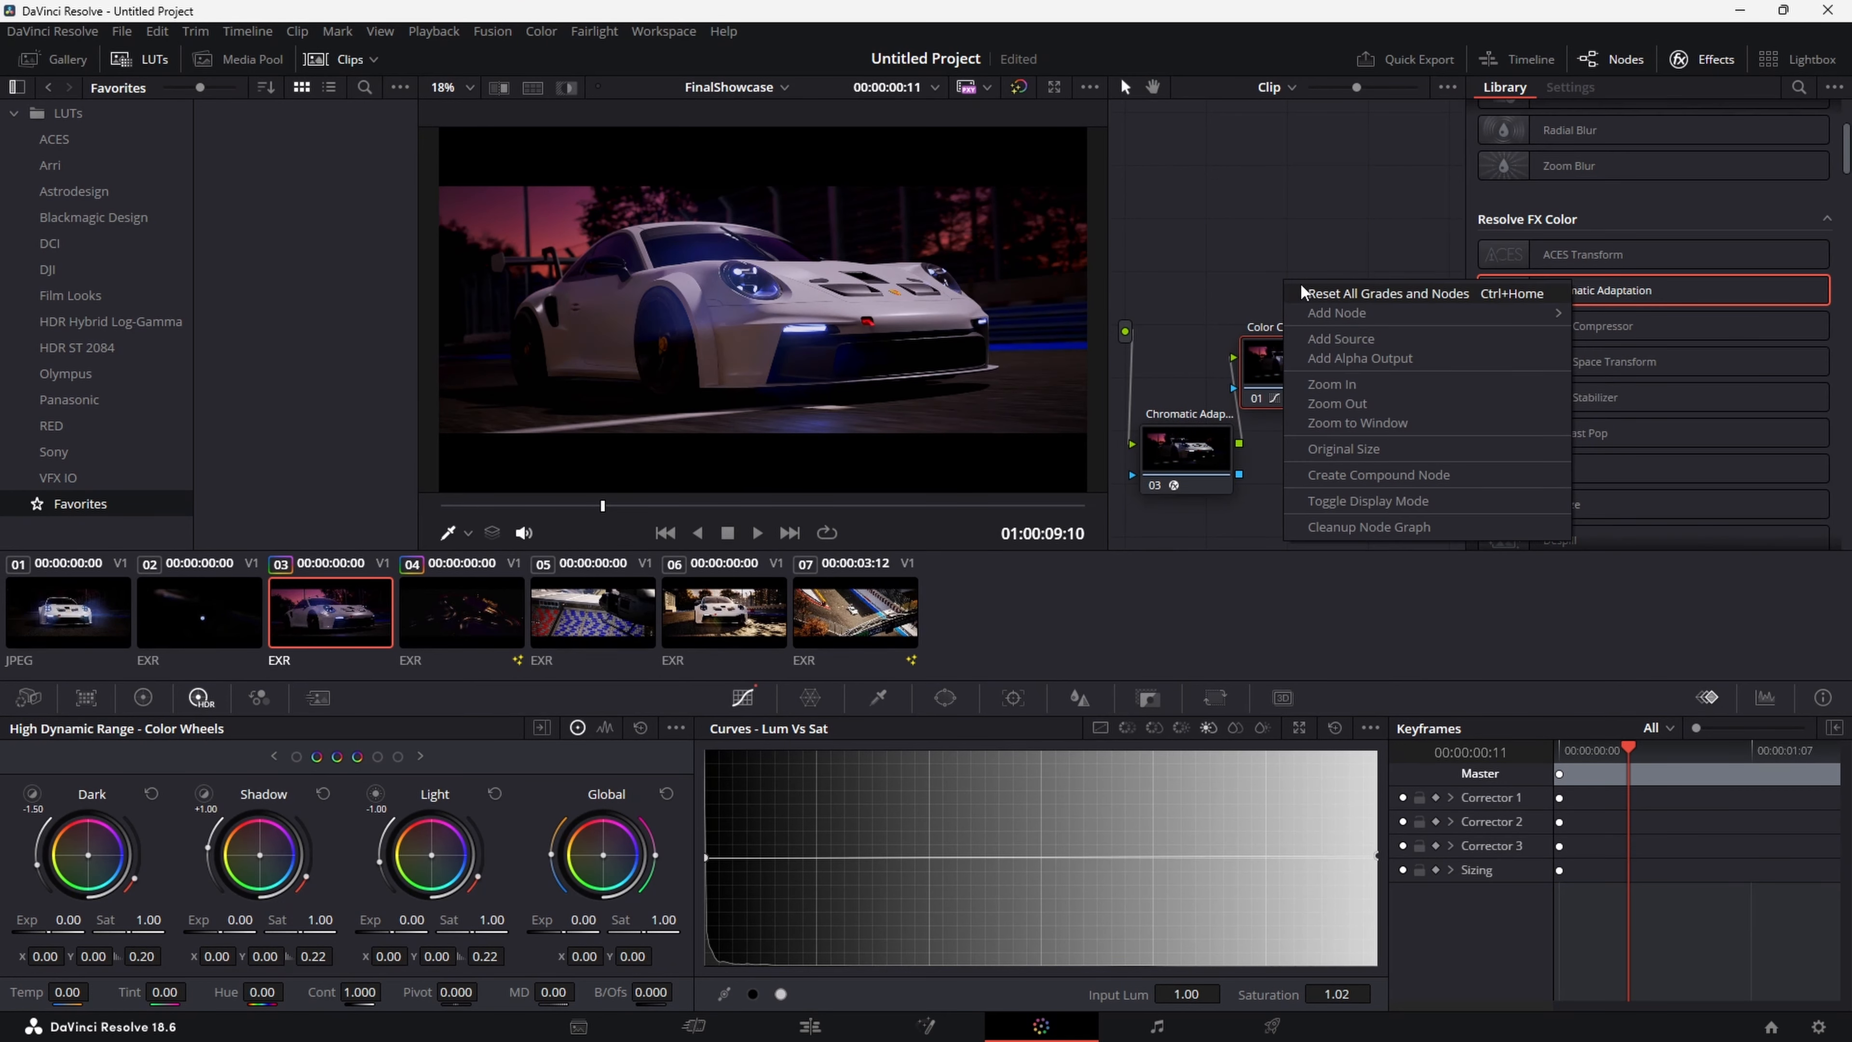
{"action": "left_click_drag", "start_coordinate": [1310, 264], "coordinate": [1244, 249]}
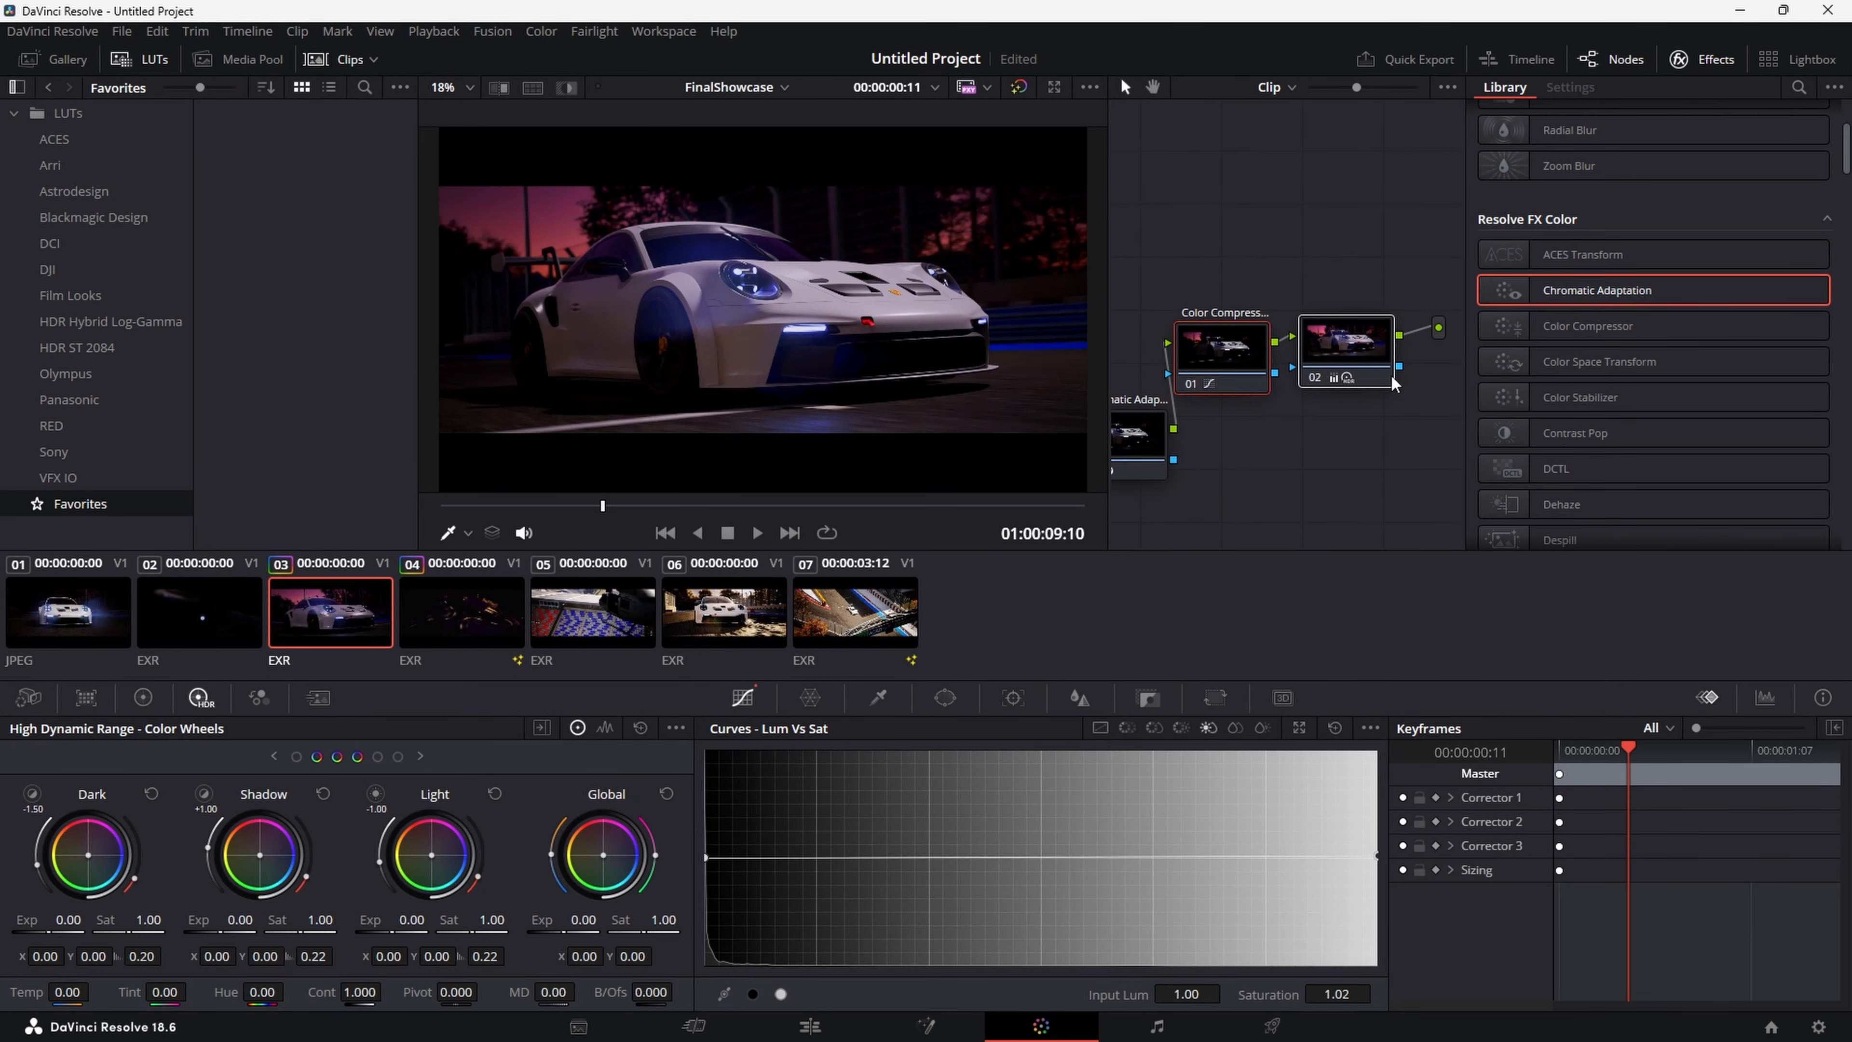
{"action": "left_click_drag", "start_coordinate": [1286, 430], "coordinate": [1374, 434]}
{"action": "mouse_move", "coordinate": [1196, 406]}
{"action": "left_mouse_down"}
{"action": "mouse_move", "coordinate": [1256, 430]}
{"action": "mouse_move", "coordinate": [1247, 372]}
{"action": "mouse_move", "coordinate": [1170, 383]}
{"action": "left_mouse_up"}
{"action": "left_click_drag", "start_coordinate": [1190, 381], "coordinate": [1246, 456]}
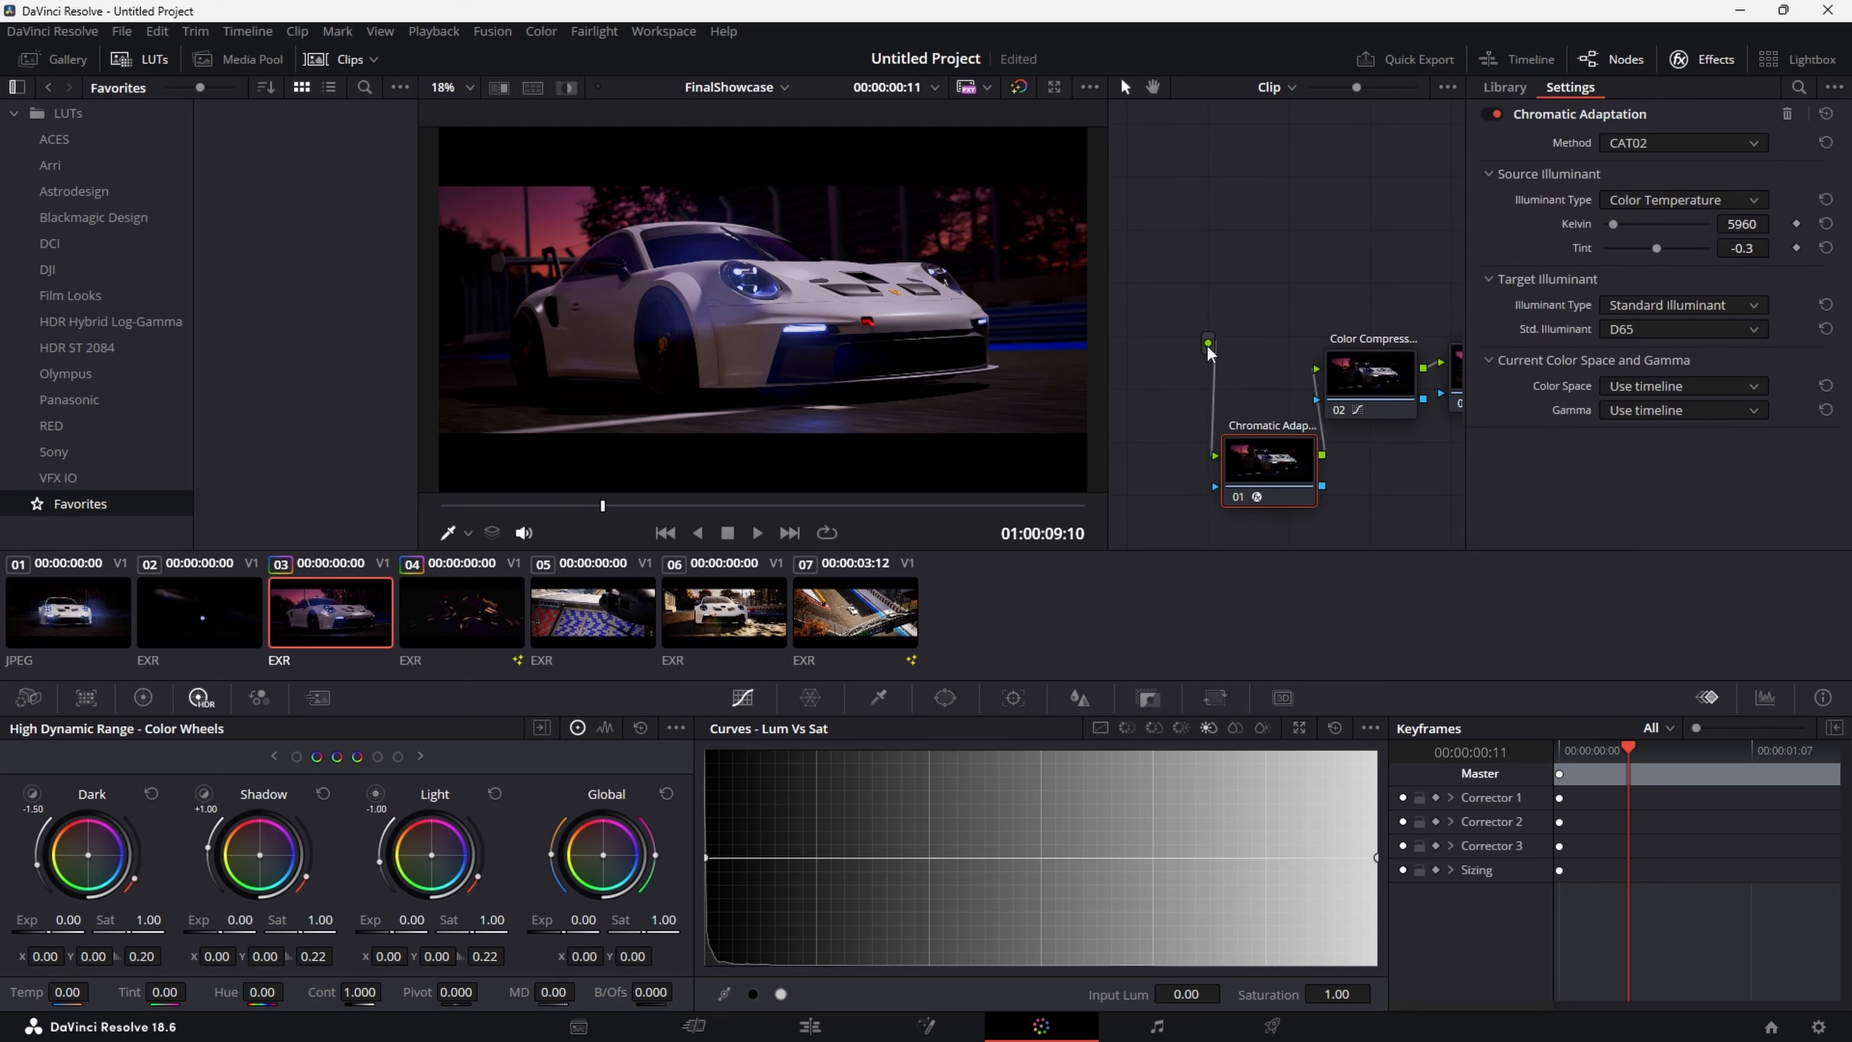
{"action": "left_click_drag", "start_coordinate": [1209, 344], "coordinate": [1129, 417]}
{"action": "left_click_drag", "start_coordinate": [1256, 441], "coordinate": [1213, 359]}
Widen the node graph area and line up the Chromatic Adaptation, Color Compressor and corrector nodes in one row
{"action": "left_click_drag", "start_coordinate": [1103, 279], "coordinate": [945, 280]}
{"action": "left_click_drag", "start_coordinate": [1174, 477], "coordinate": [1047, 534]}
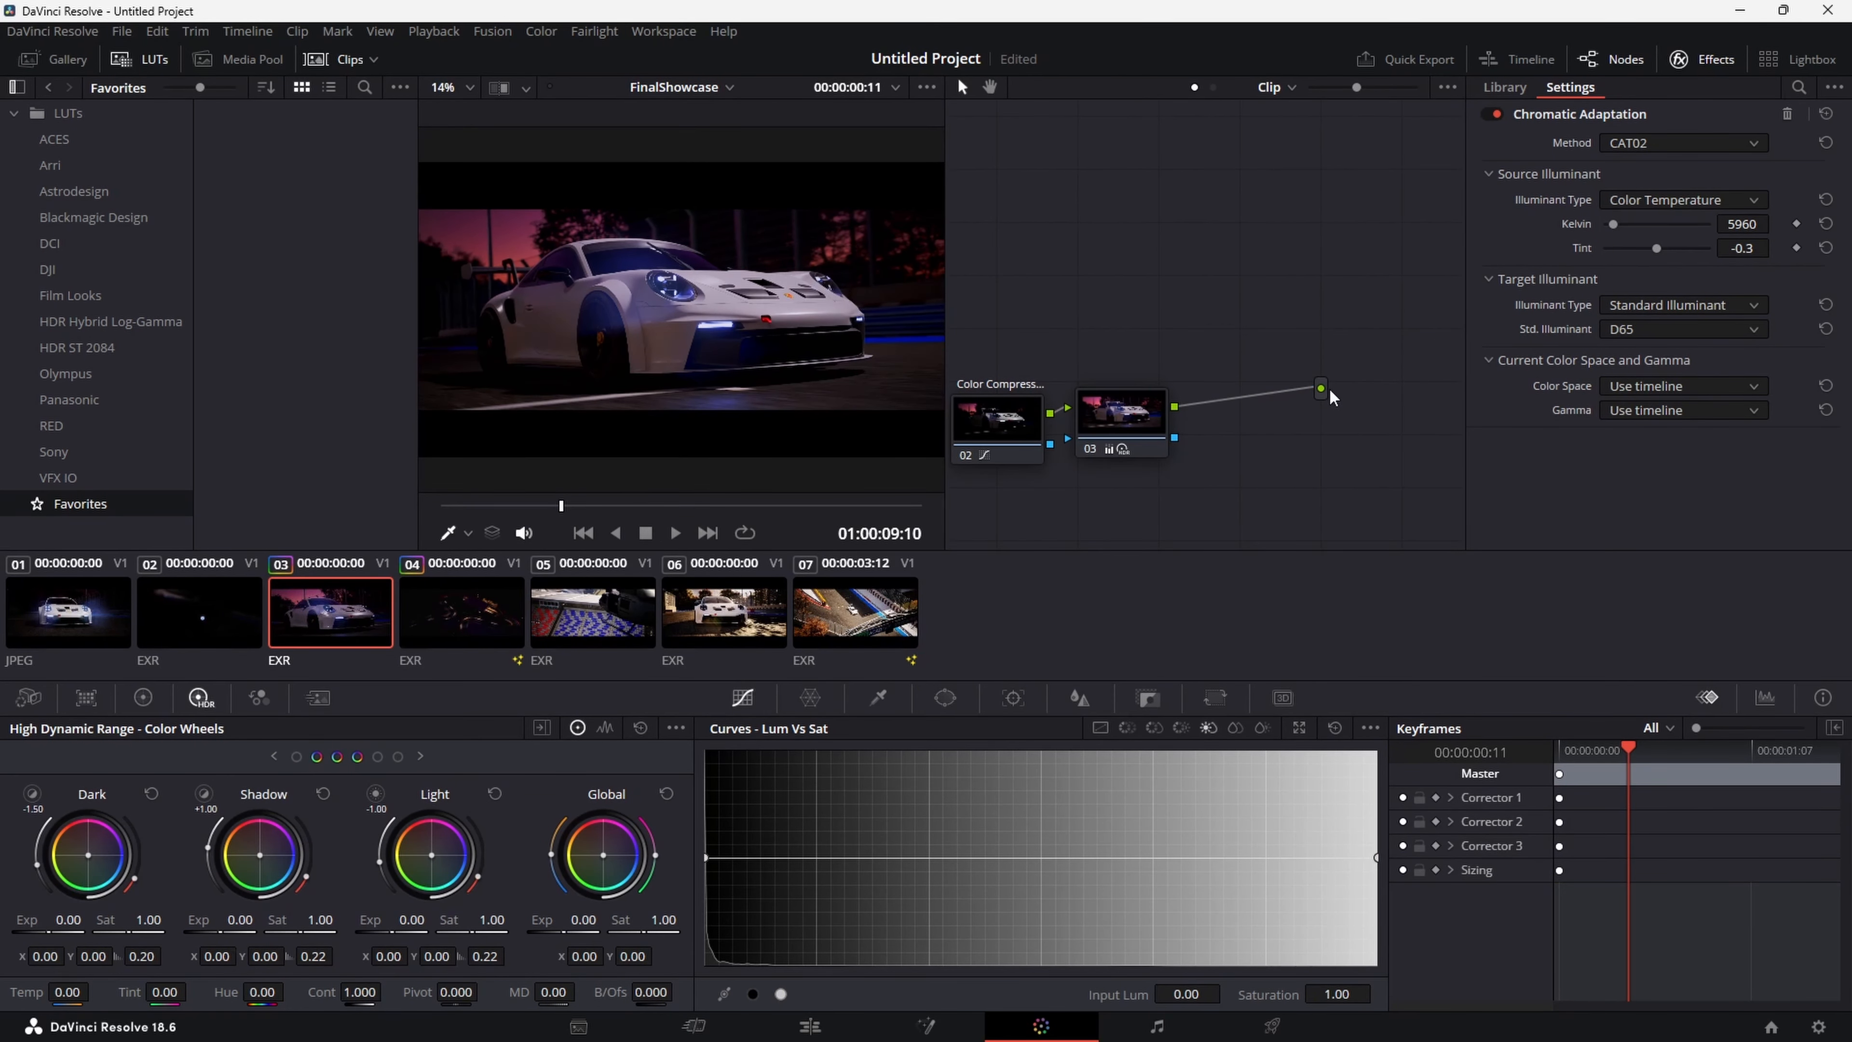
{"action": "left_click_drag", "start_coordinate": [1315, 410], "coordinate": [1369, 395]}
{"action": "scroll", "coordinate": [1205, 444], "scroll_direction": "up", "scroll_amount": 2}
{"action": "right_click", "coordinate": [1227, 459]}
{"action": "left_click_drag", "start_coordinate": [1164, 389], "coordinate": [1159, 395]}
{"action": "left_click_drag", "start_coordinate": [1314, 379], "coordinate": [1309, 387]}
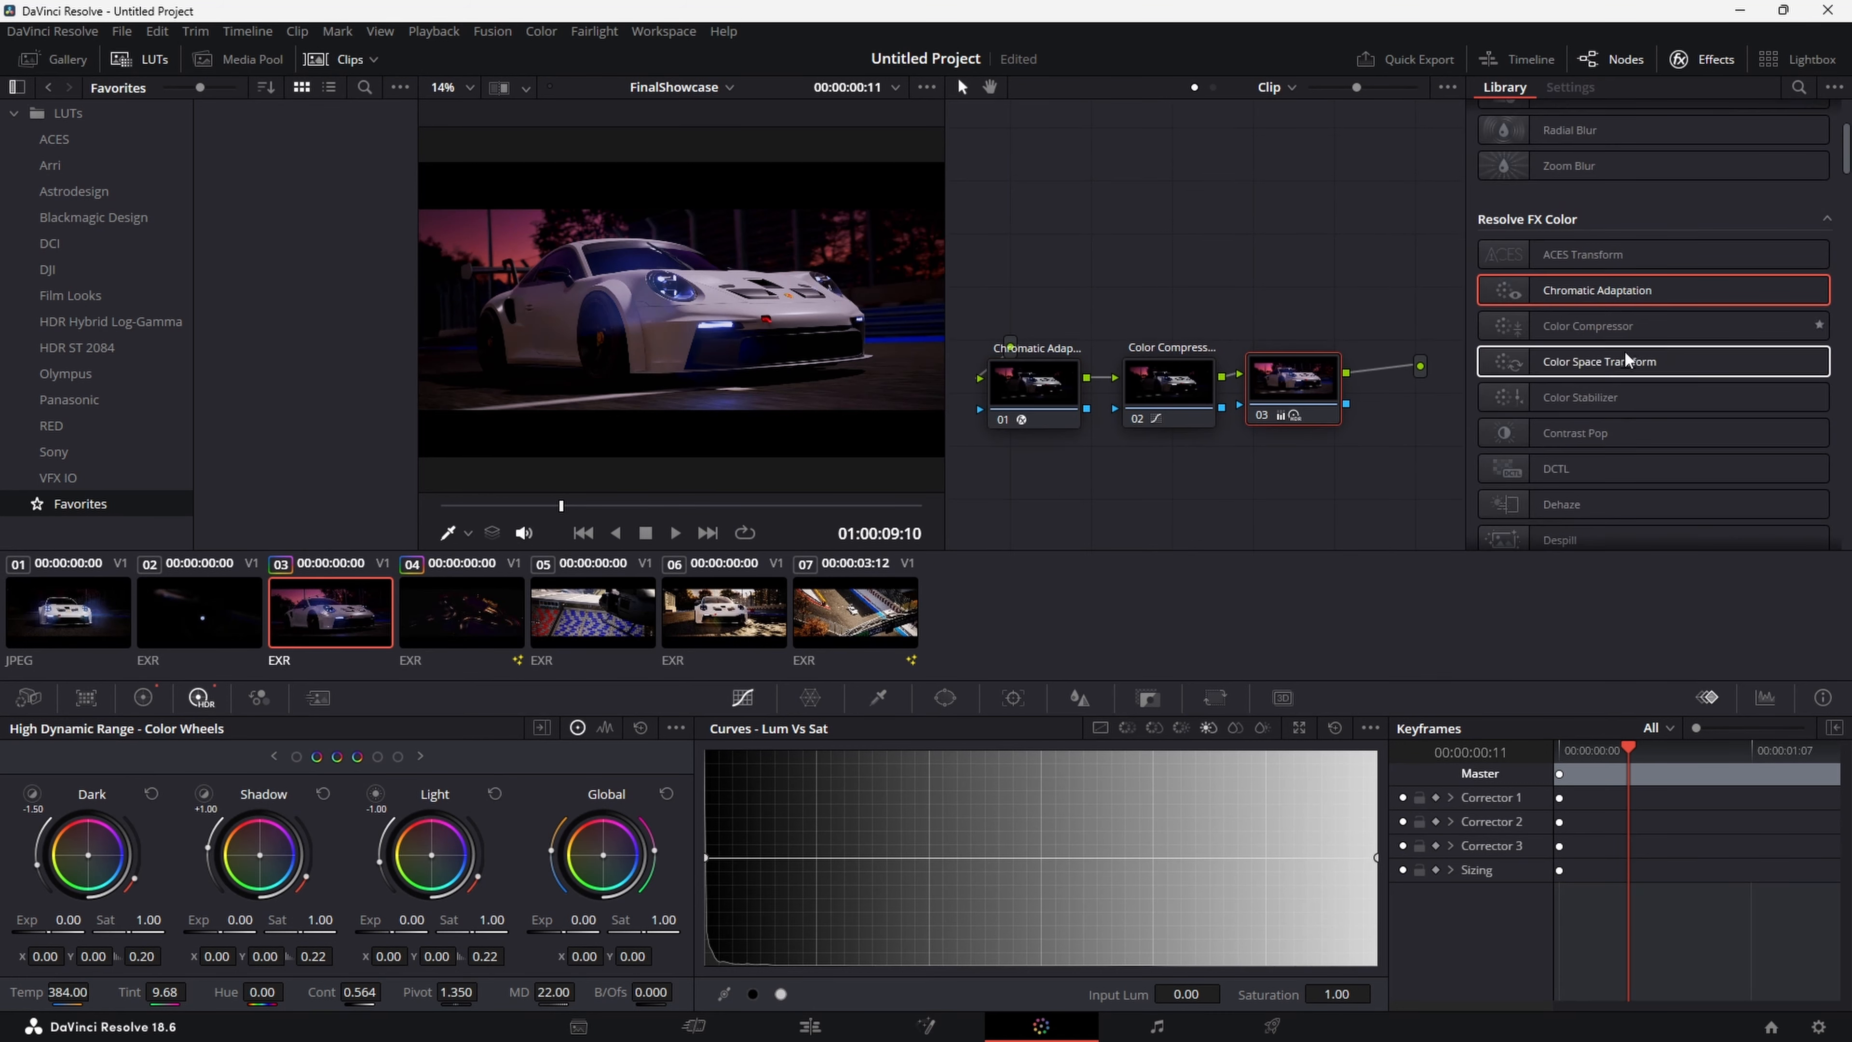
Add a Color Generator node and connect it between the source and the Chromatic Adaptation node
{"action": "scroll", "coordinate": [1633, 365], "scroll_direction": "down", "scroll_amount": 5}
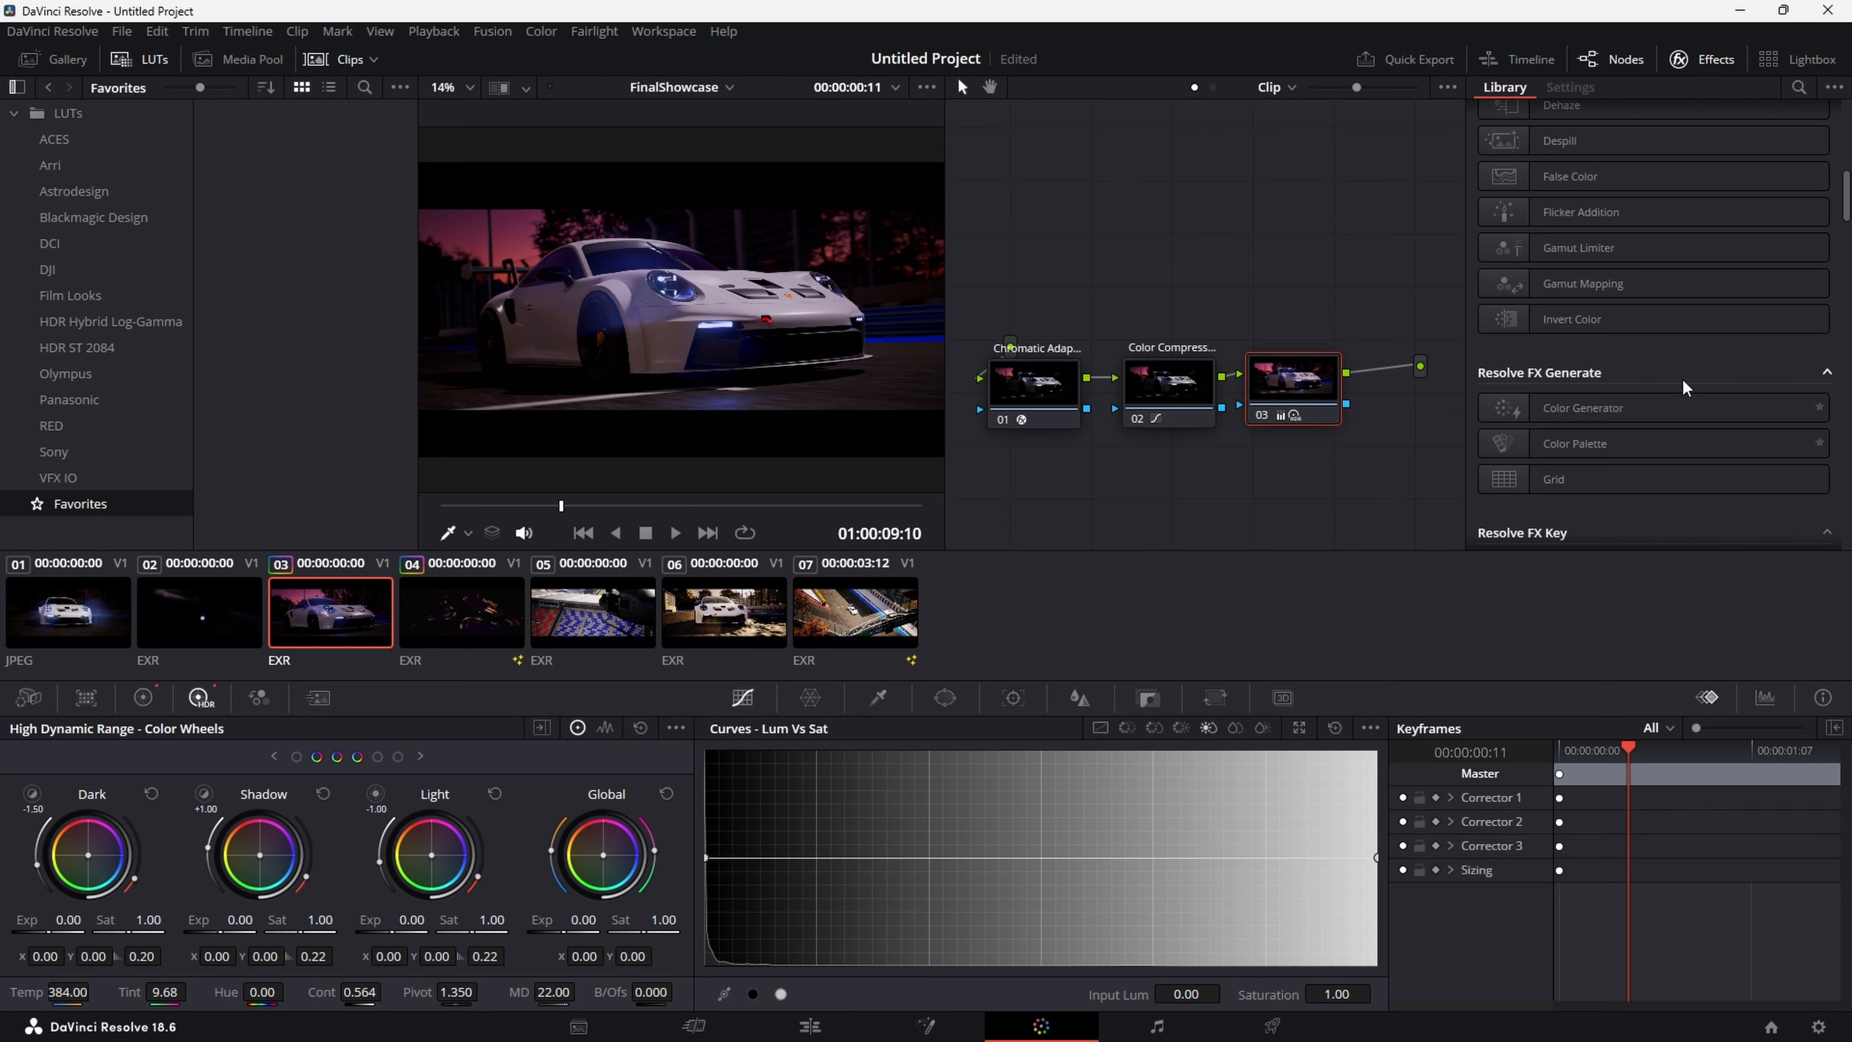
{"action": "left_click_drag", "start_coordinate": [1605, 407], "coordinate": [1254, 476]}
{"action": "mouse_move", "coordinate": [1107, 323]}
{"action": "left_mouse_down"}
{"action": "mouse_move", "coordinate": [1008, 354]}
{"action": "mouse_move", "coordinate": [1123, 478]}
{"action": "mouse_move", "coordinate": [1083, 504]}
{"action": "mouse_move", "coordinate": [1258, 433]}
{"action": "mouse_move", "coordinate": [1096, 470]}
{"action": "mouse_move", "coordinate": [1150, 372]}
{"action": "mouse_move", "coordinate": [1144, 331]}
{"action": "mouse_move", "coordinate": [1220, 345]}
{"action": "mouse_move", "coordinate": [1135, 341]}
{"action": "left_mouse_up"}
{"action": "left_click_drag", "start_coordinate": [1220, 461], "coordinate": [1231, 468]}
{"action": "left_click_drag", "start_coordinate": [1198, 330], "coordinate": [1068, 389]}
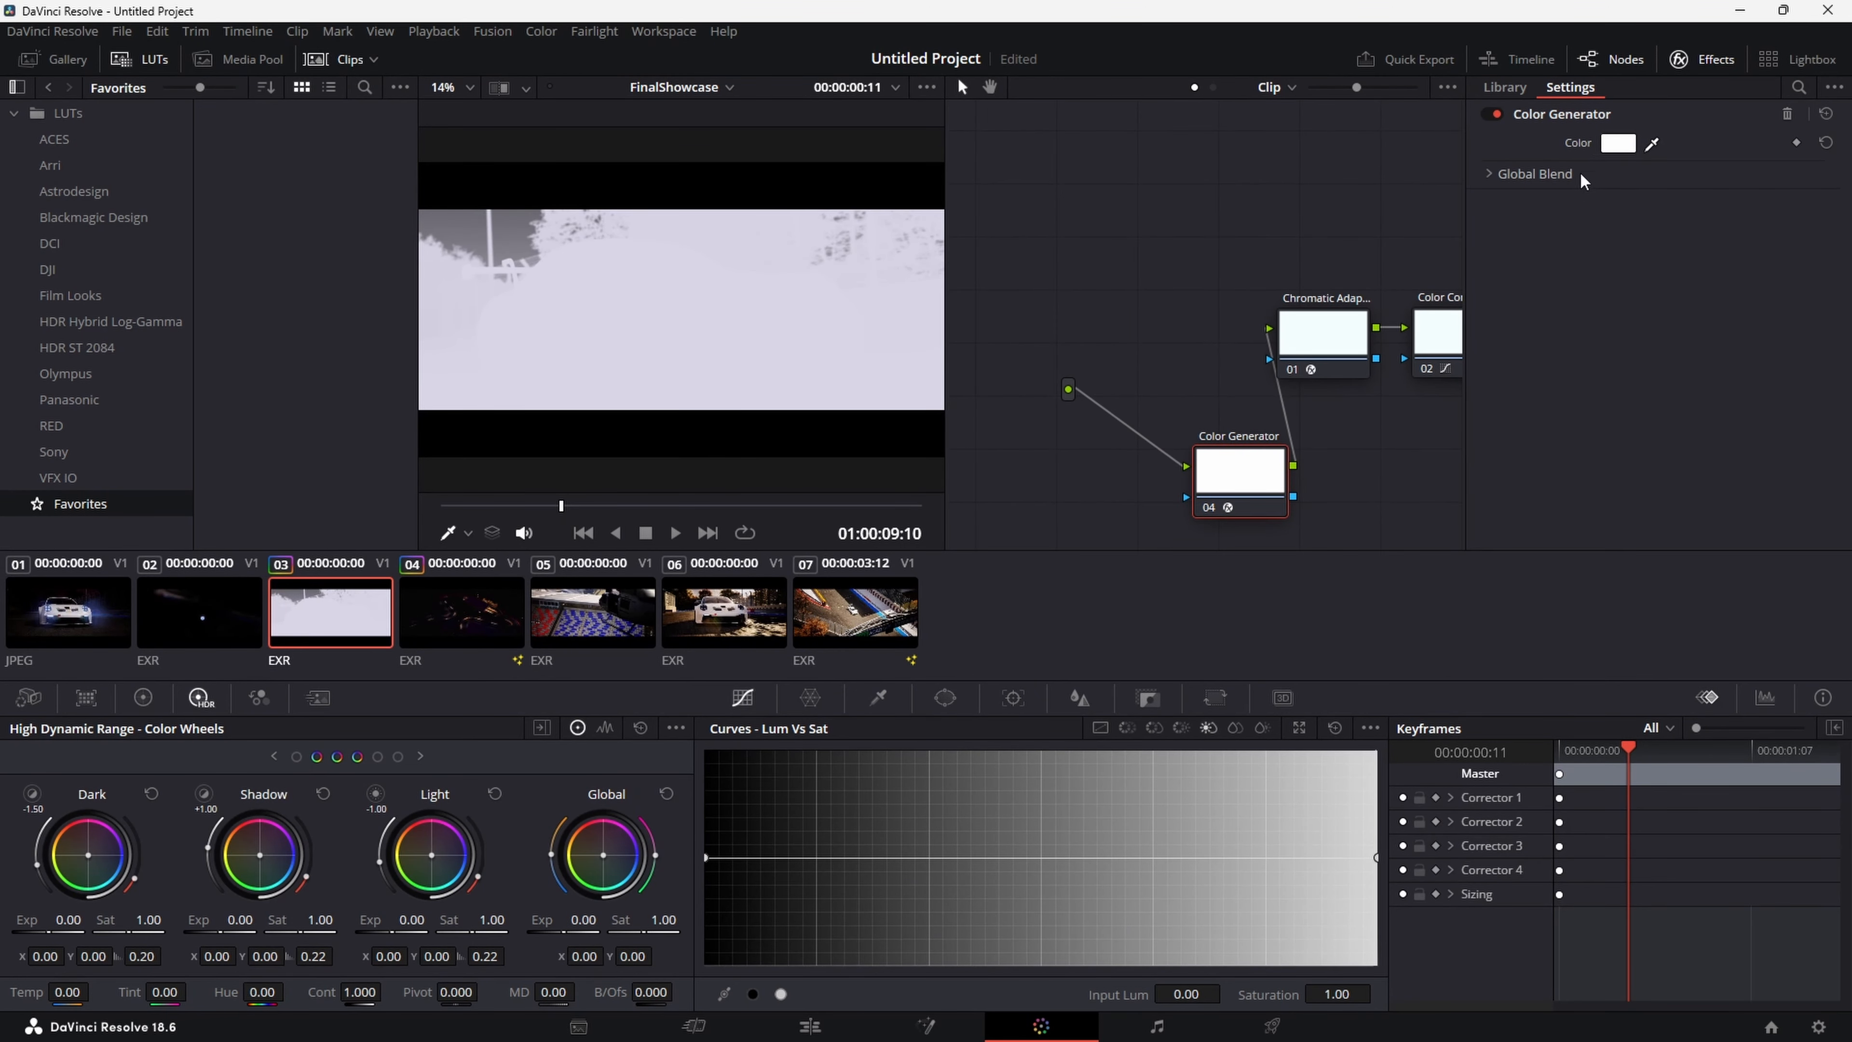
Set the Color Generator's colour to dark grey #464646 and lower its global blend to 0
{"action": "left_click", "coordinate": [1618, 144]}
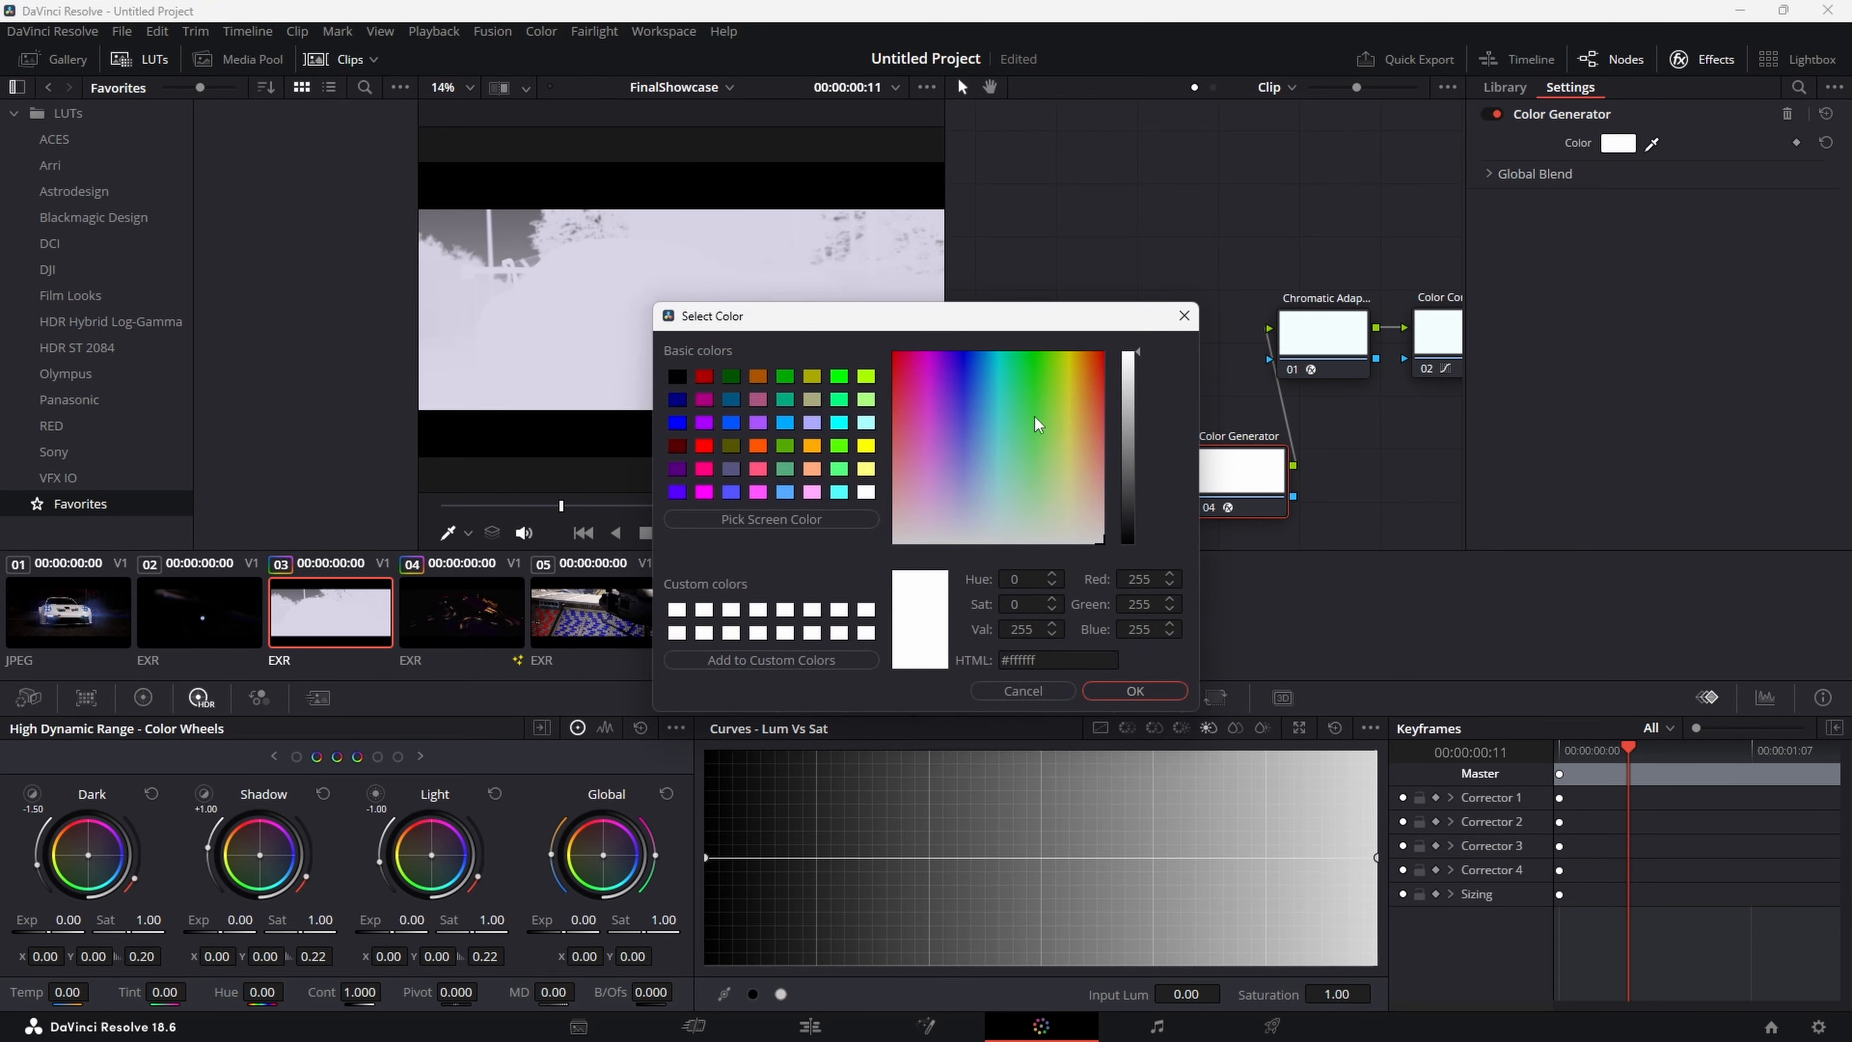
{"action": "left_click", "coordinate": [1128, 486]}
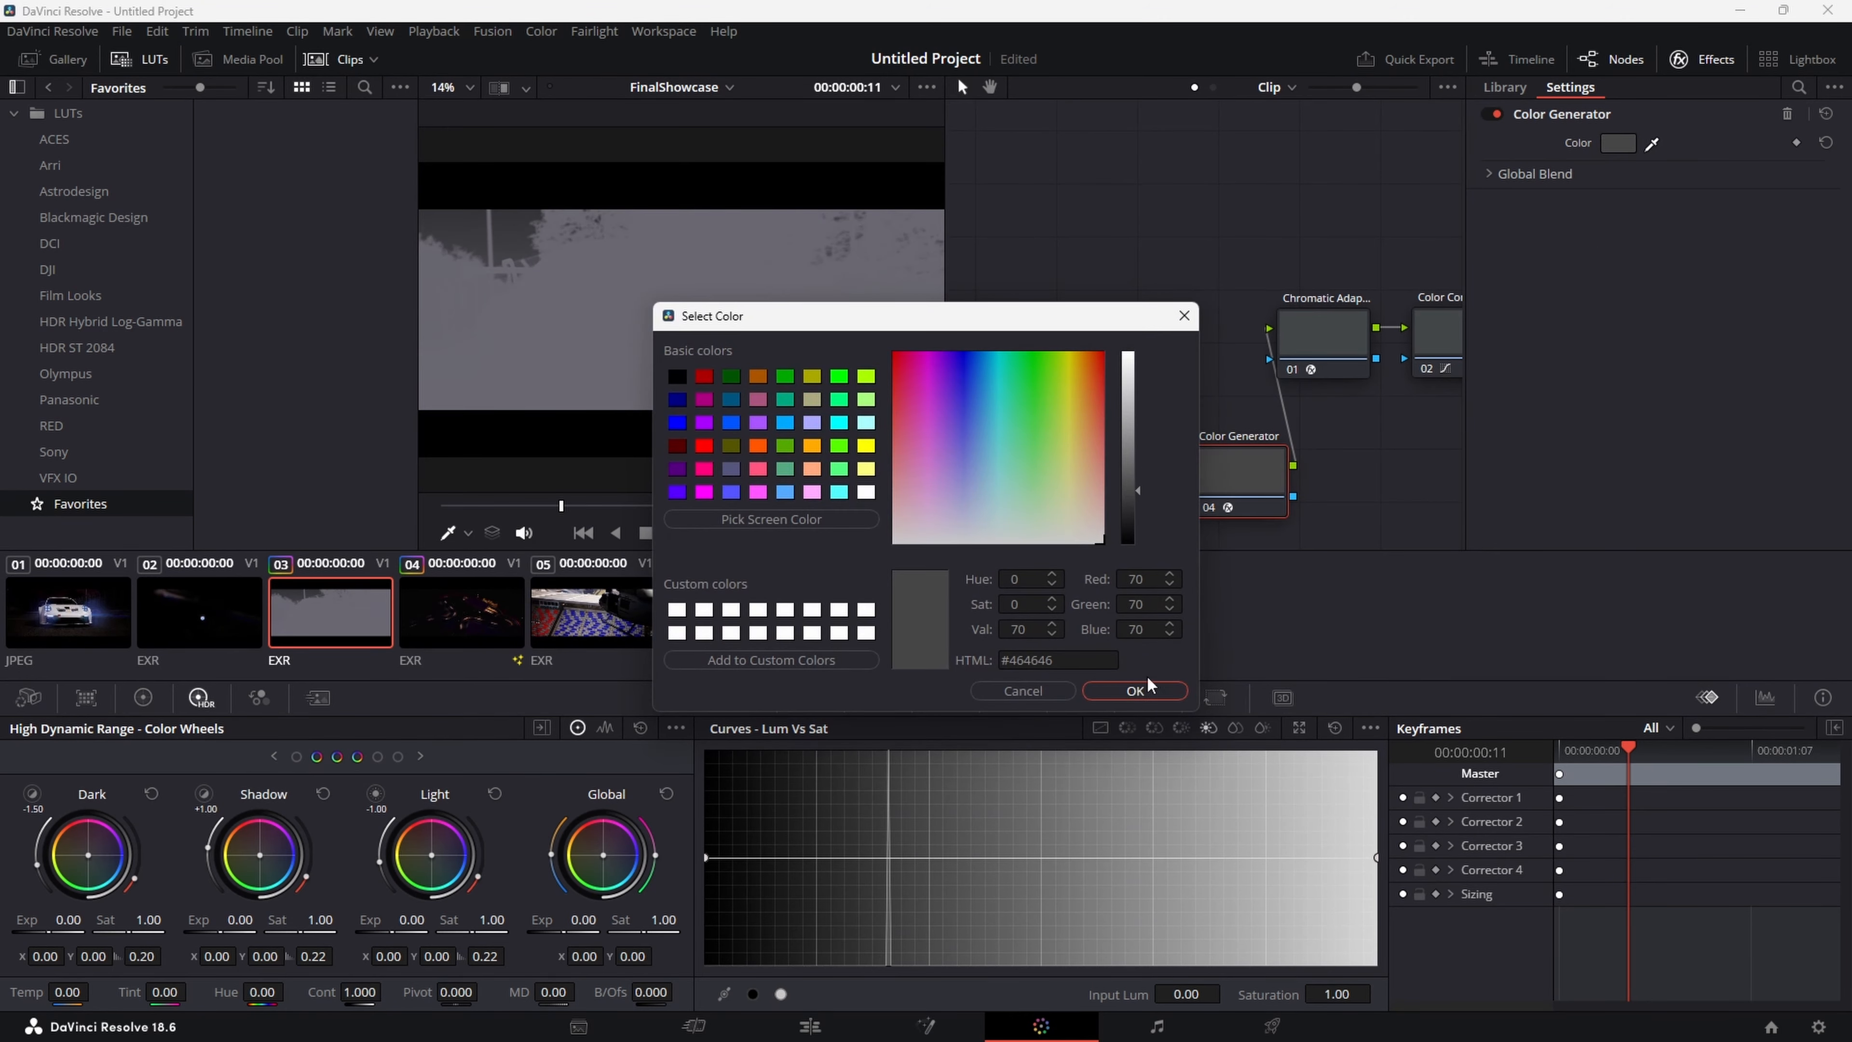
{"action": "left_click", "coordinate": [1145, 690]}
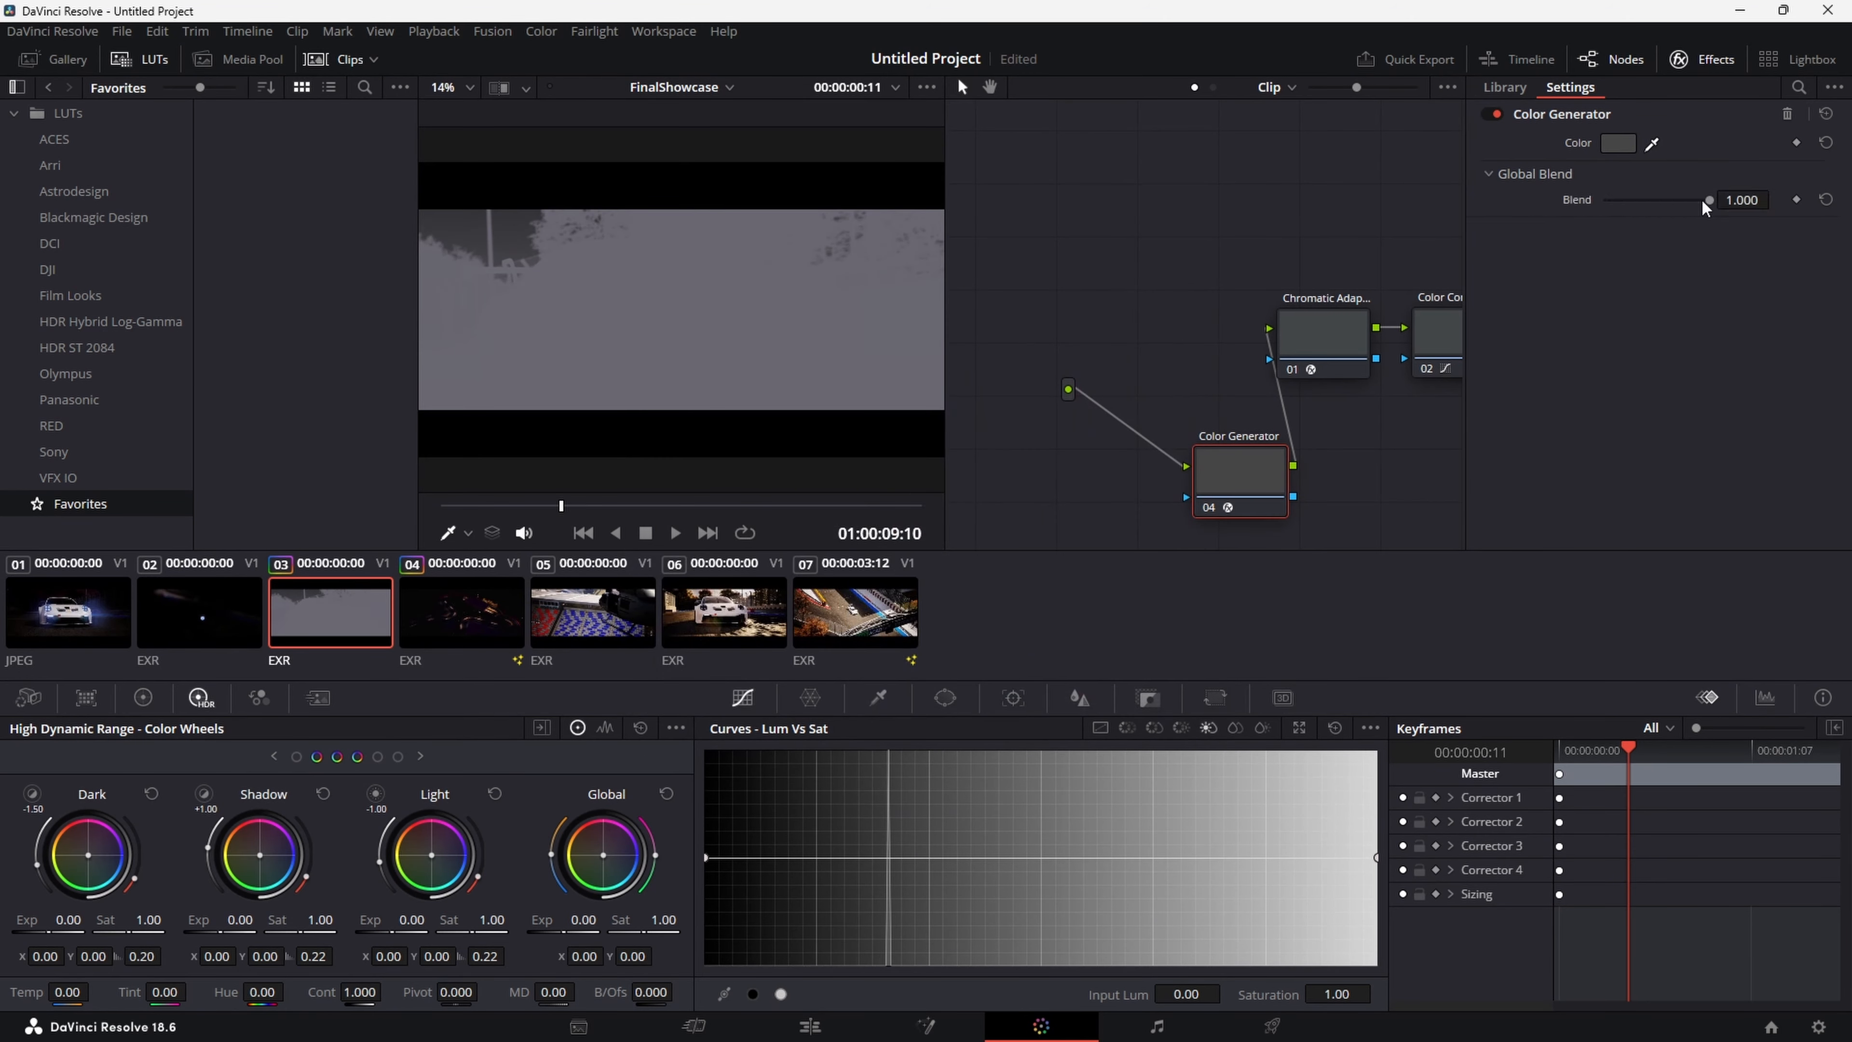
{"action": "left_click_drag", "start_coordinate": [1707, 201], "coordinate": [1604, 209]}
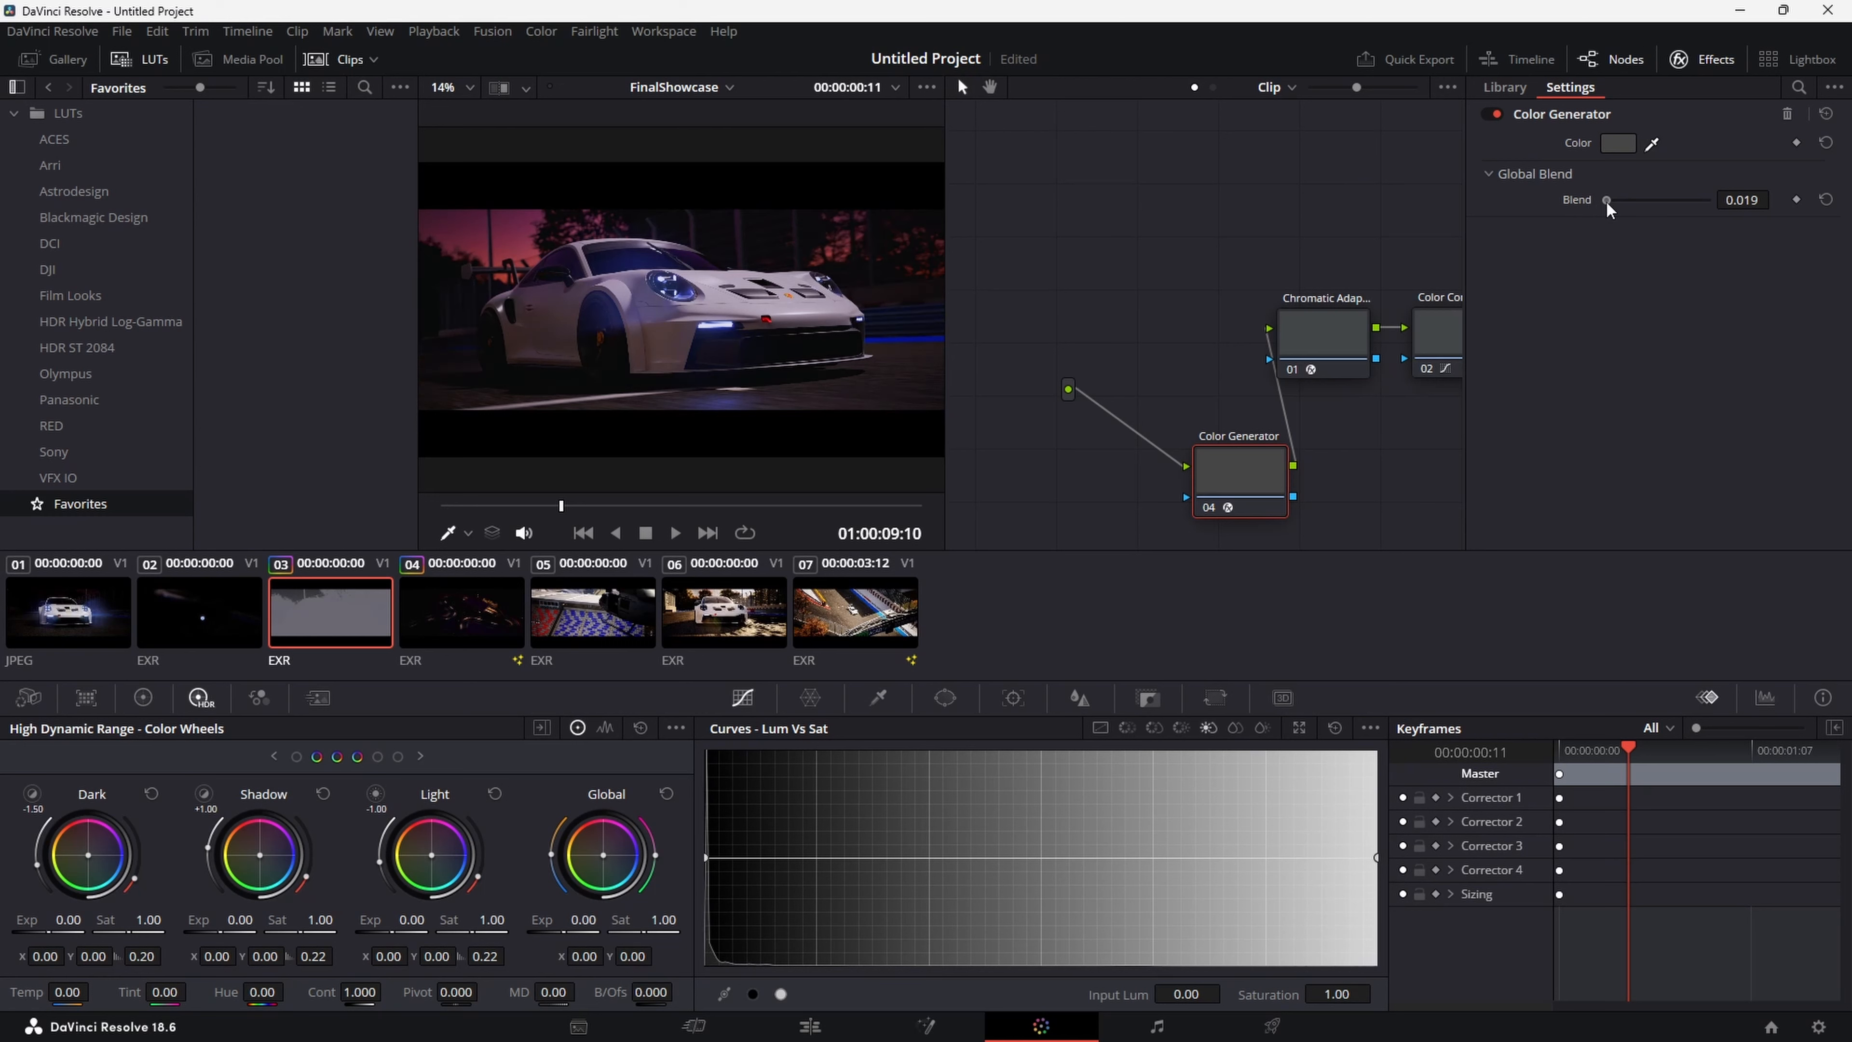
Delete the Color Generator node from the node graph
{"action": "left_click_drag", "start_coordinate": [1264, 355], "coordinate": [1194, 312]}
{"action": "left_click_drag", "start_coordinate": [1185, 424], "coordinate": [1119, 308]}
{"action": "left_click_drag", "start_coordinate": [1000, 347], "coordinate": [1049, 338]}
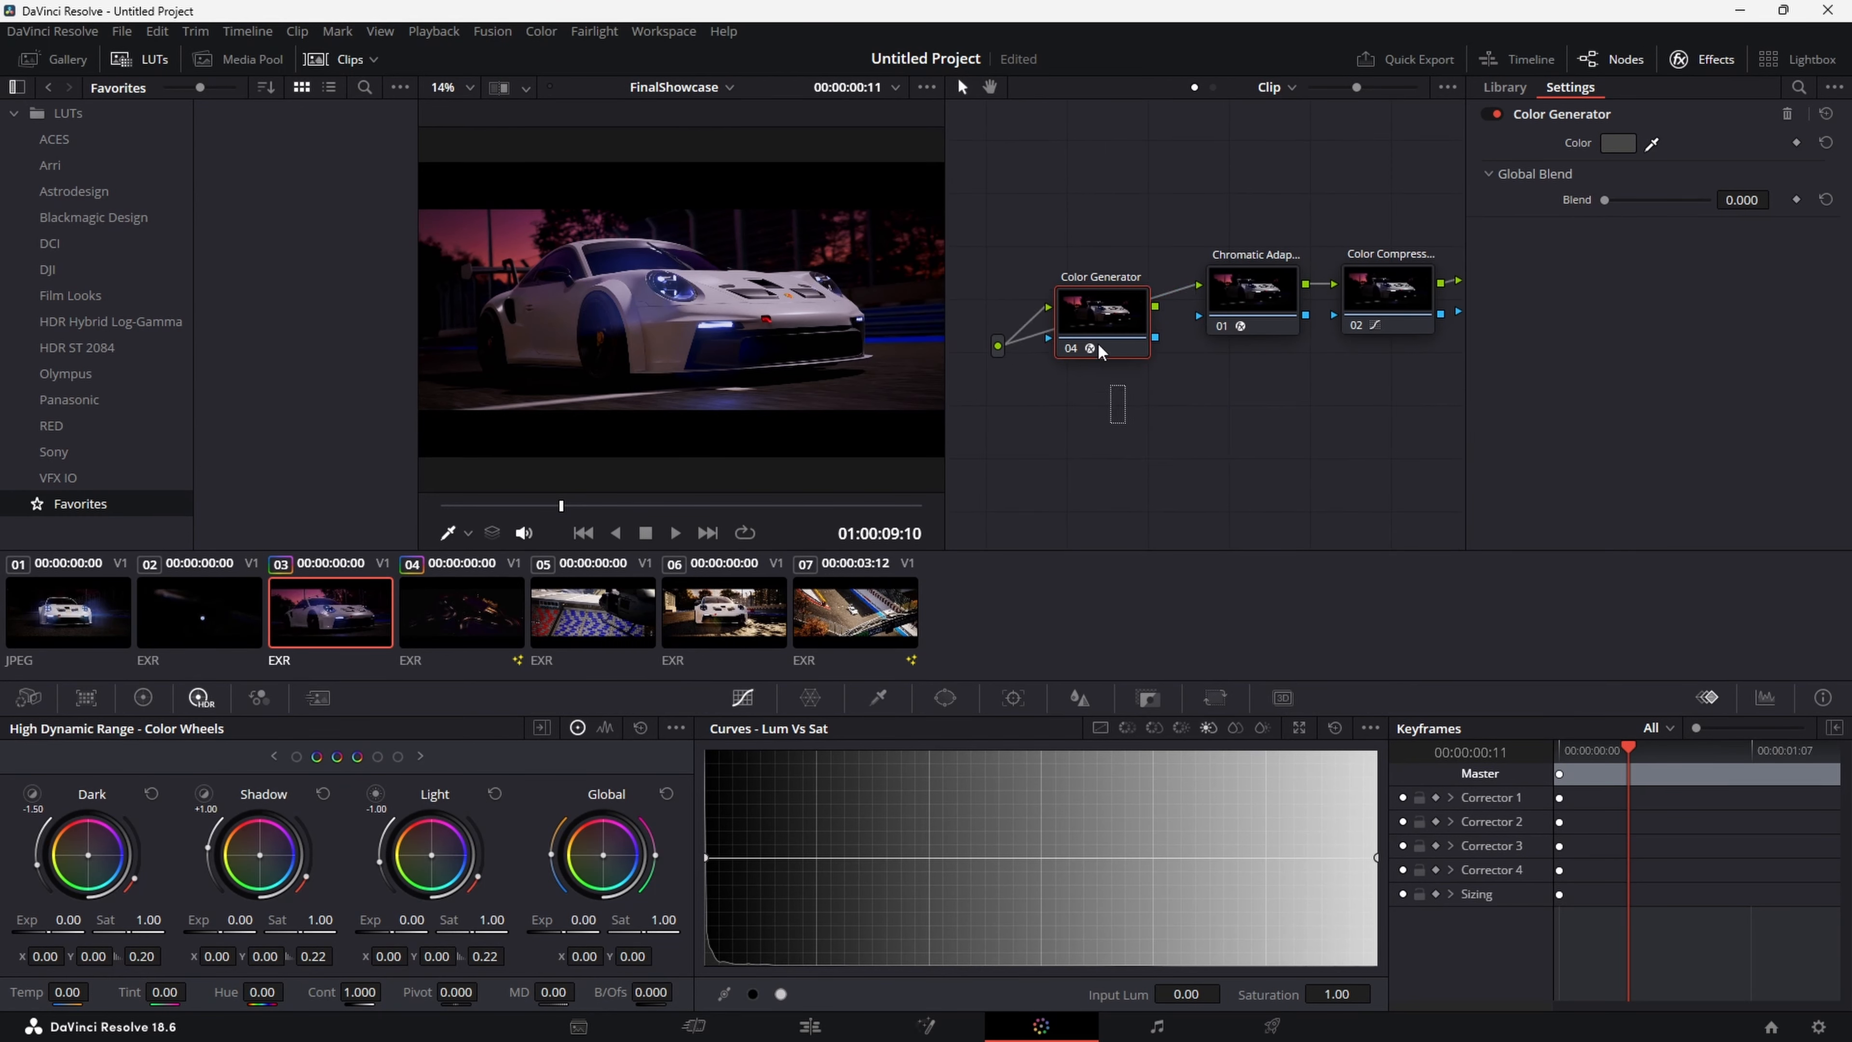
{"action": "key", "text": "Delete"}
Reposition the source point, the output point and the remaining nodes to tidy the three-node chain
{"action": "left_click_drag", "start_coordinate": [1202, 333], "coordinate": [1129, 346]}
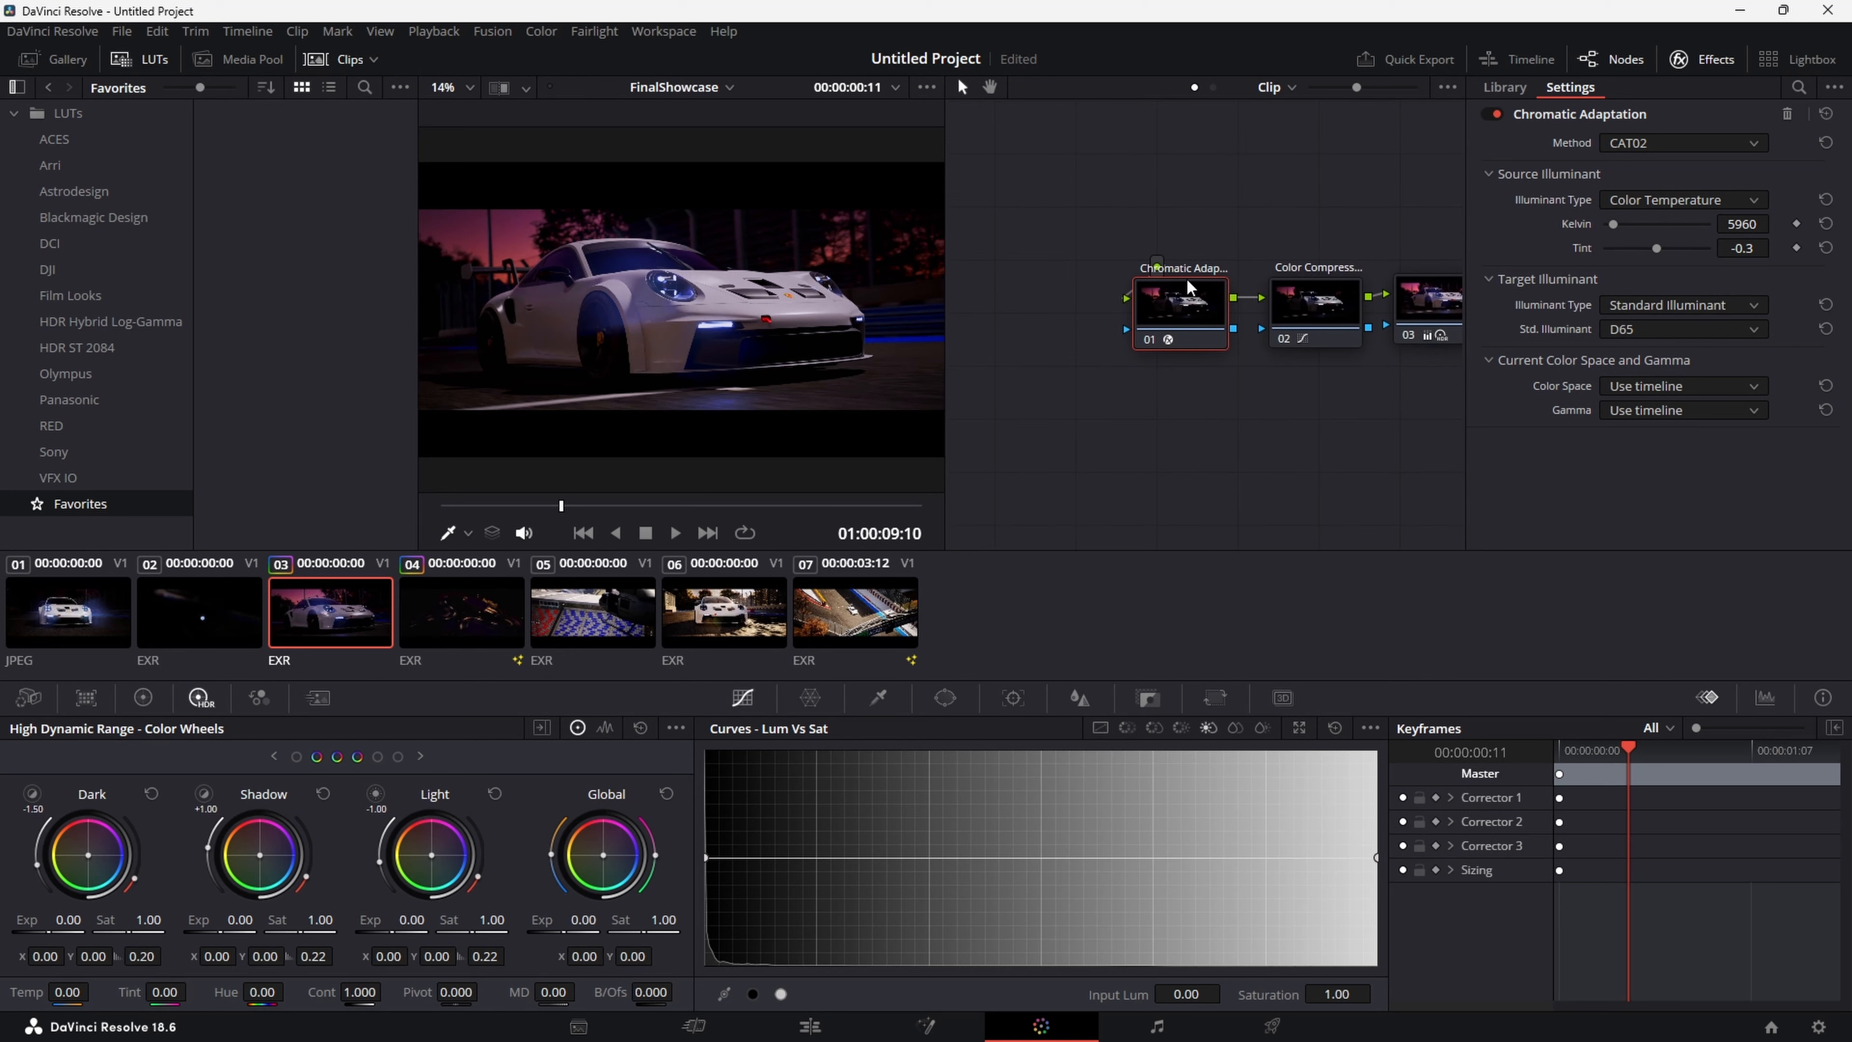
{"action": "left_click_drag", "start_coordinate": [1160, 257], "coordinate": [1069, 294]}
{"action": "left_click_drag", "start_coordinate": [1332, 353], "coordinate": [1118, 355]}
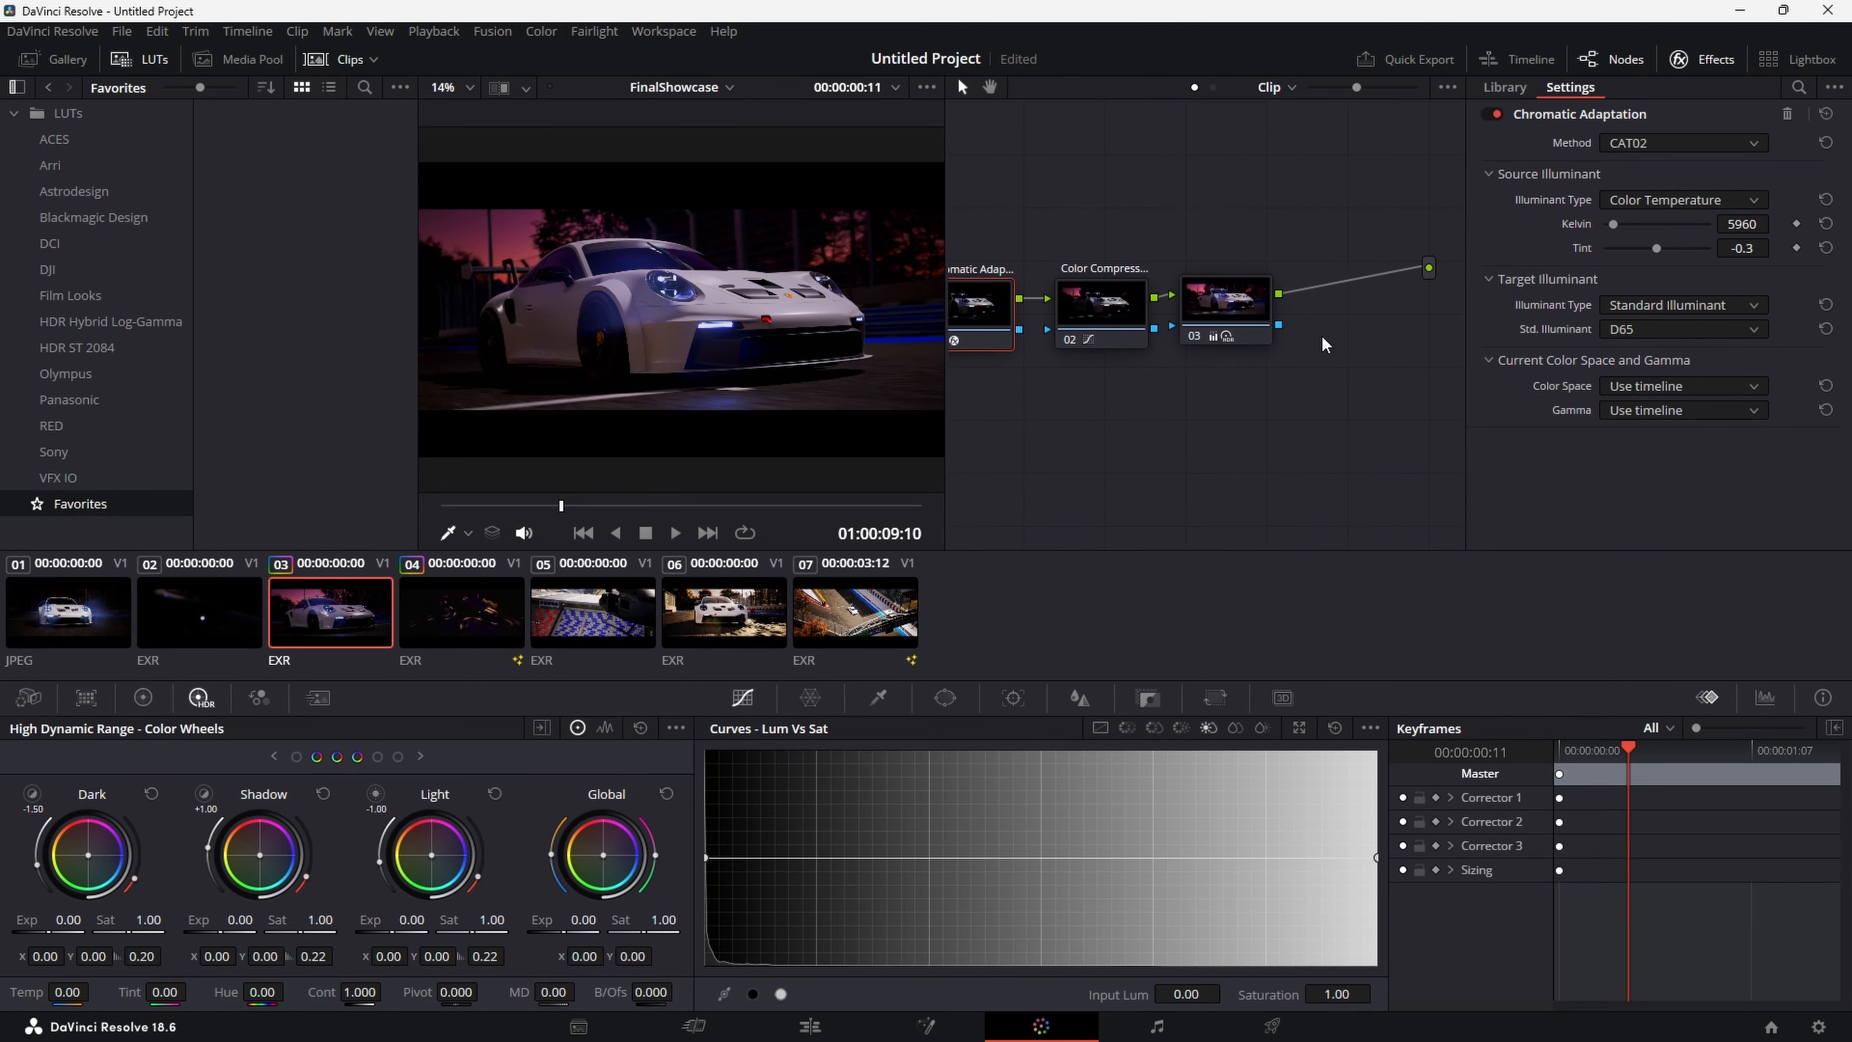
{"action": "left_click_drag", "start_coordinate": [1376, 288], "coordinate": [1459, 332]}
Copy the three-node grade from clip 03 onto clip 04
{"action": "left_click", "coordinate": [436, 596]}
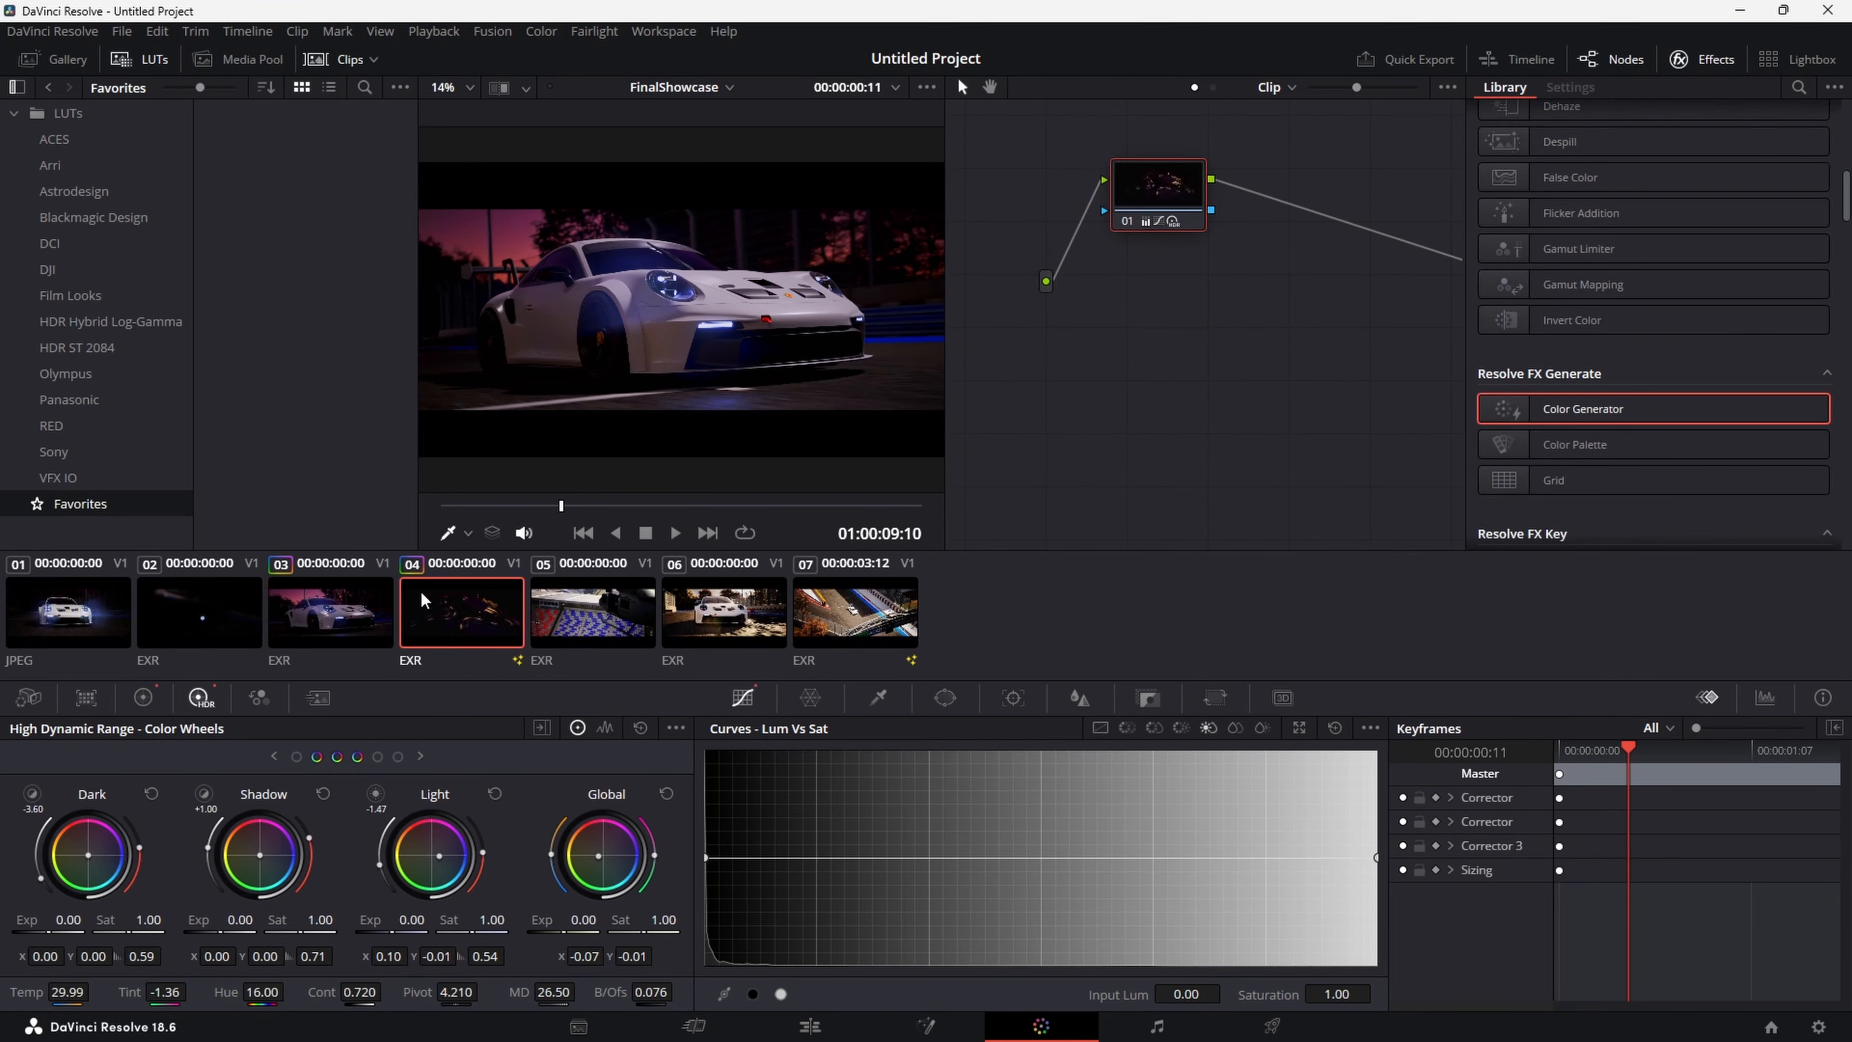
{"action": "left_click", "coordinate": [327, 605]}
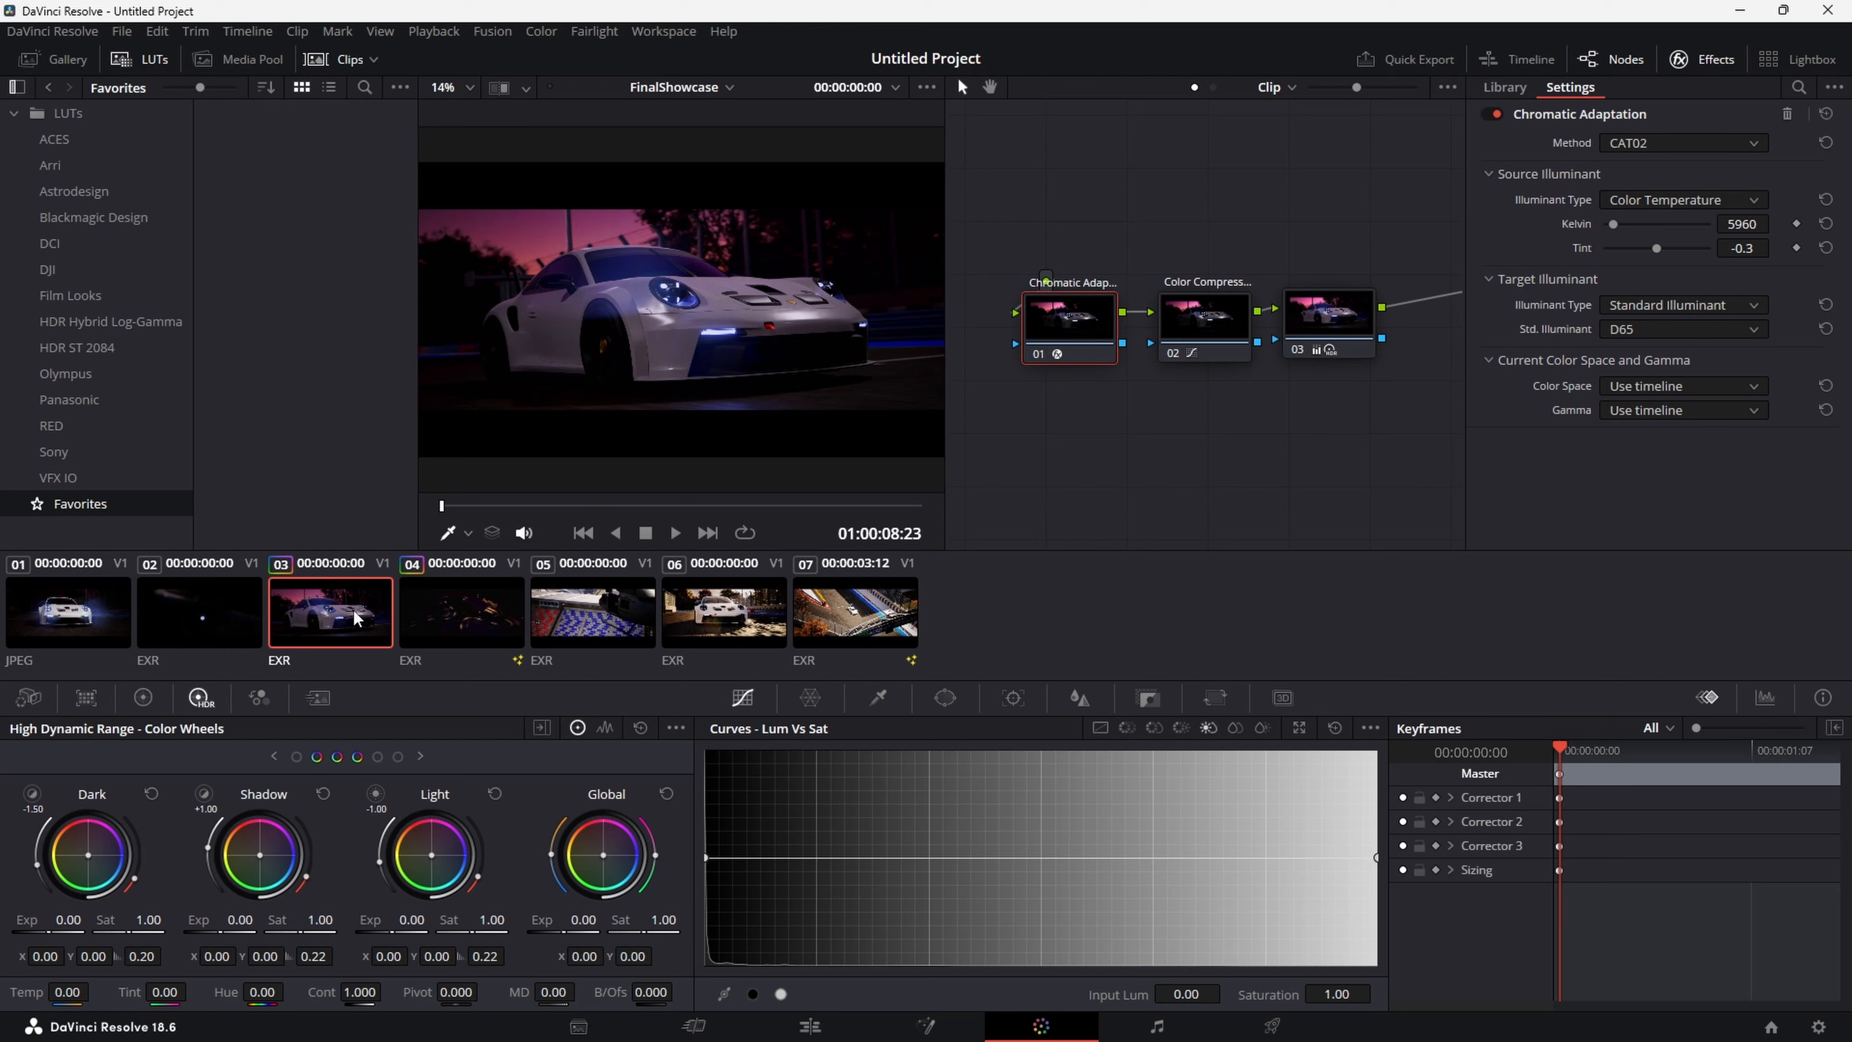
{"action": "left_click", "coordinate": [460, 616]}
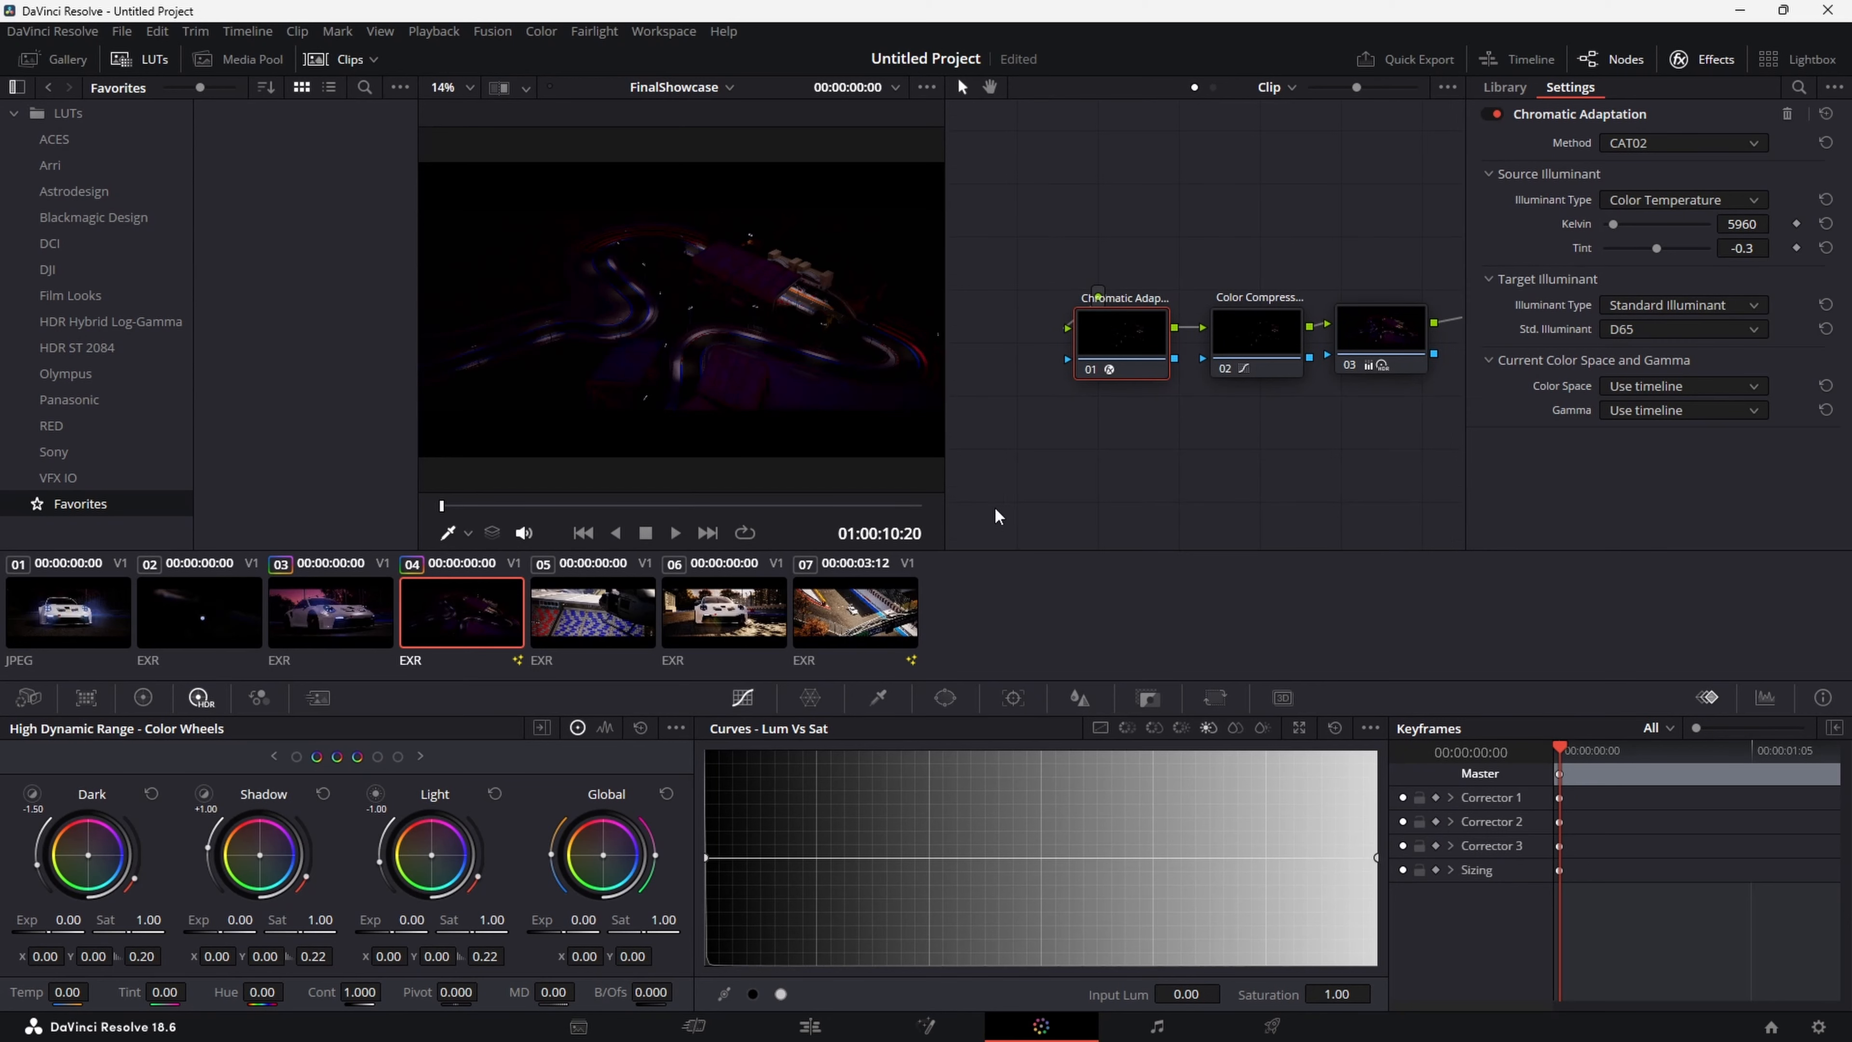
Compare the frames and node graphs of clips 01, 02 and 03
{"action": "left_click", "coordinate": [328, 620]}
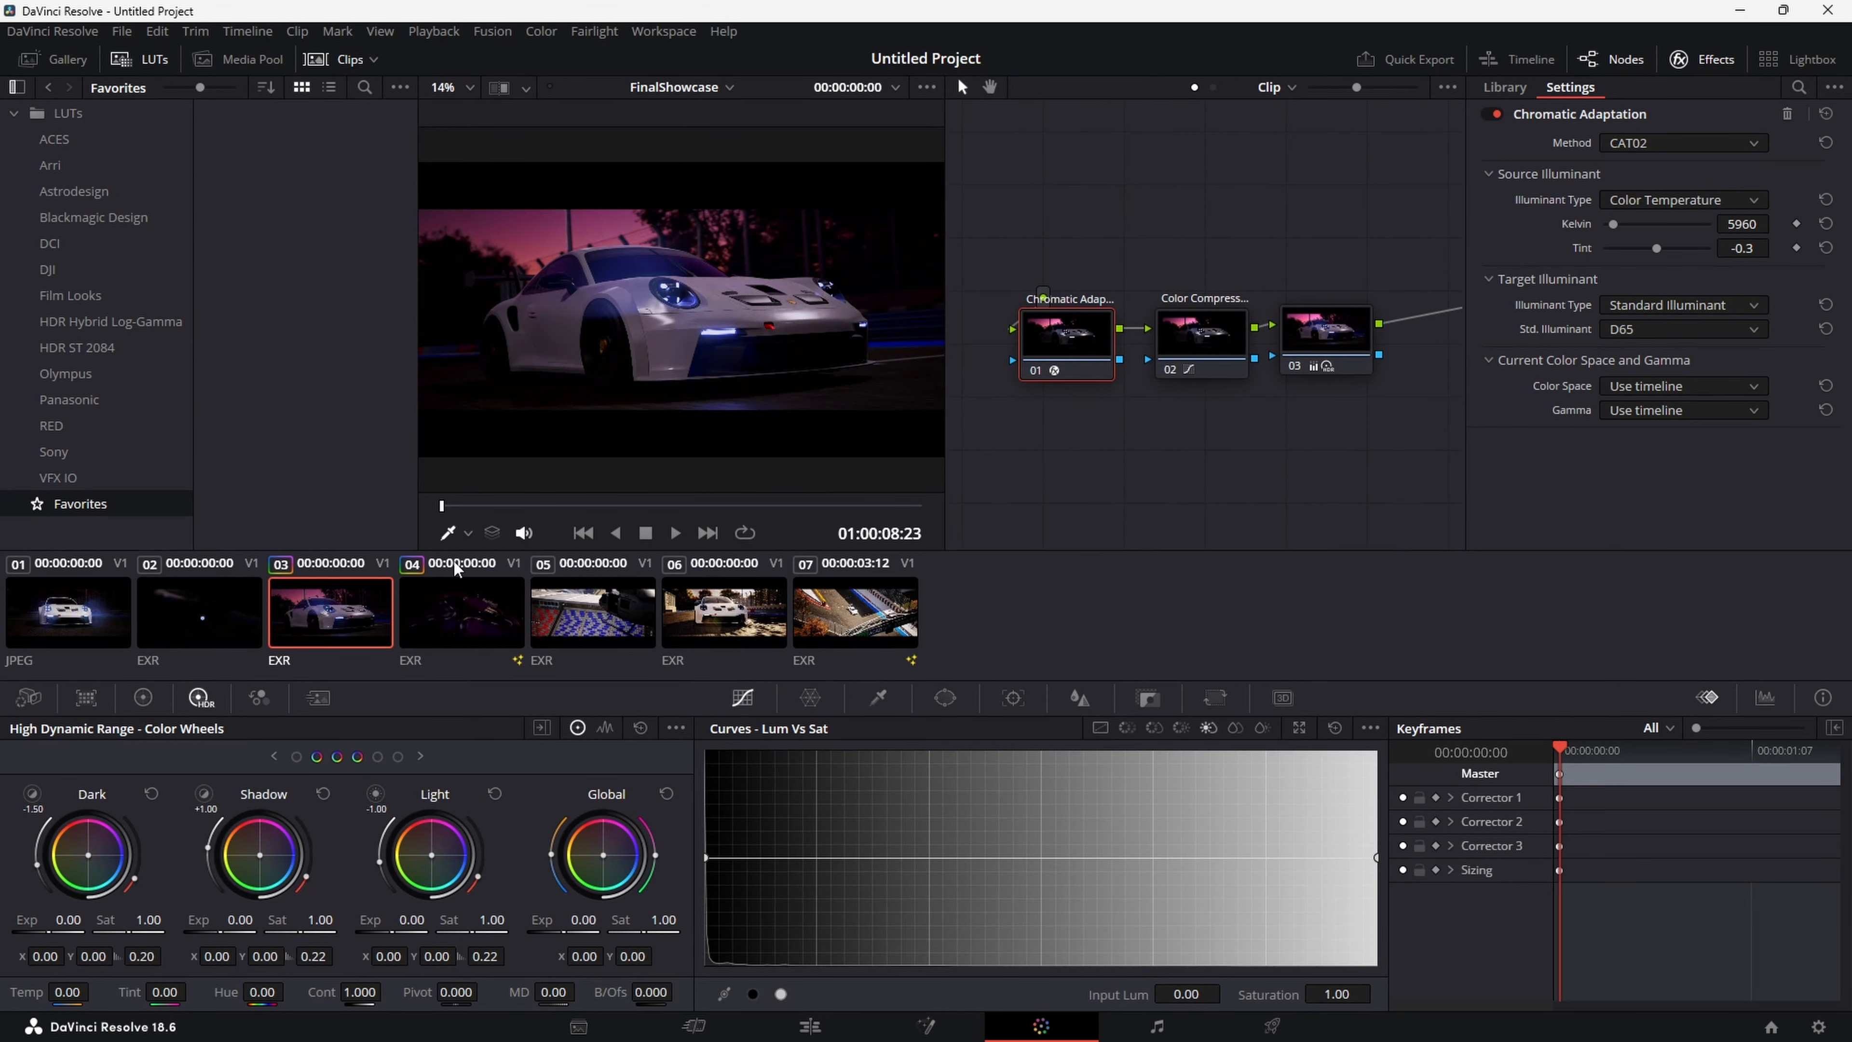
{"action": "left_click", "coordinate": [223, 606]}
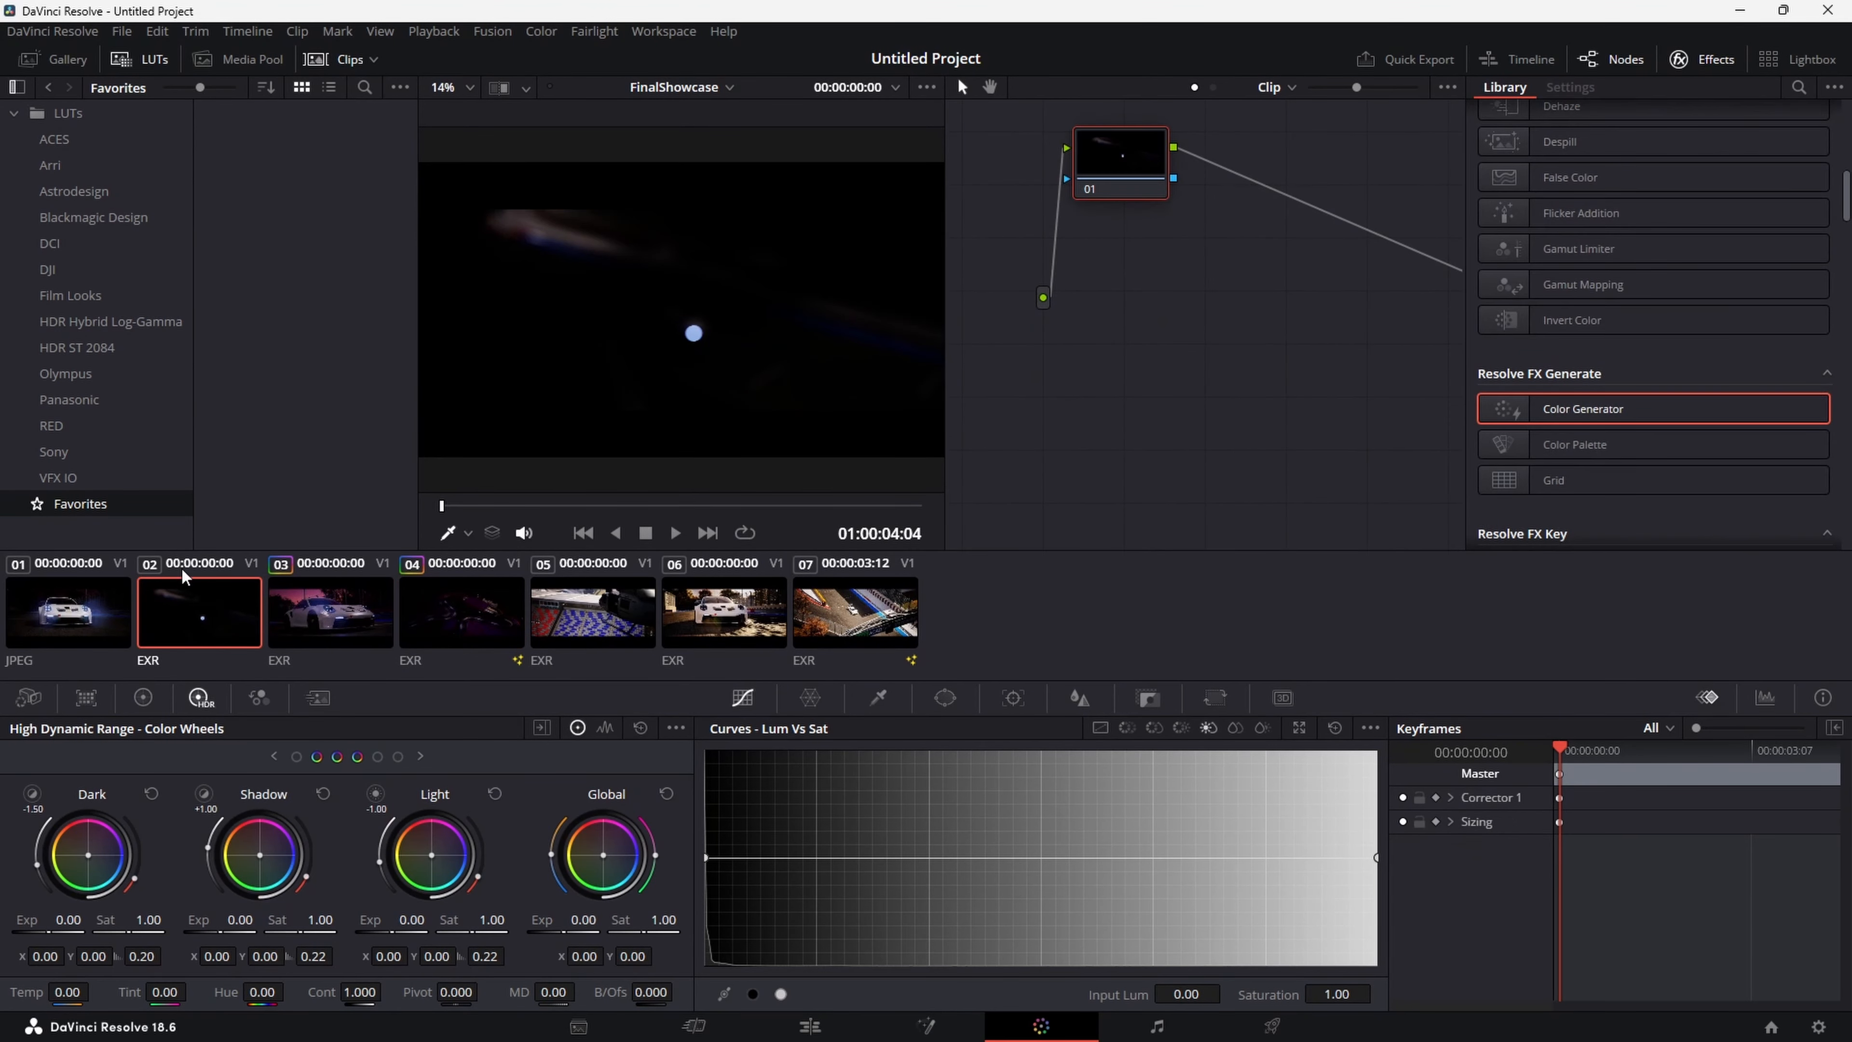
{"action": "left_click", "coordinate": [88, 590]}
{"action": "left_click", "coordinate": [195, 613]}
{"action": "left_click", "coordinate": [299, 613]}
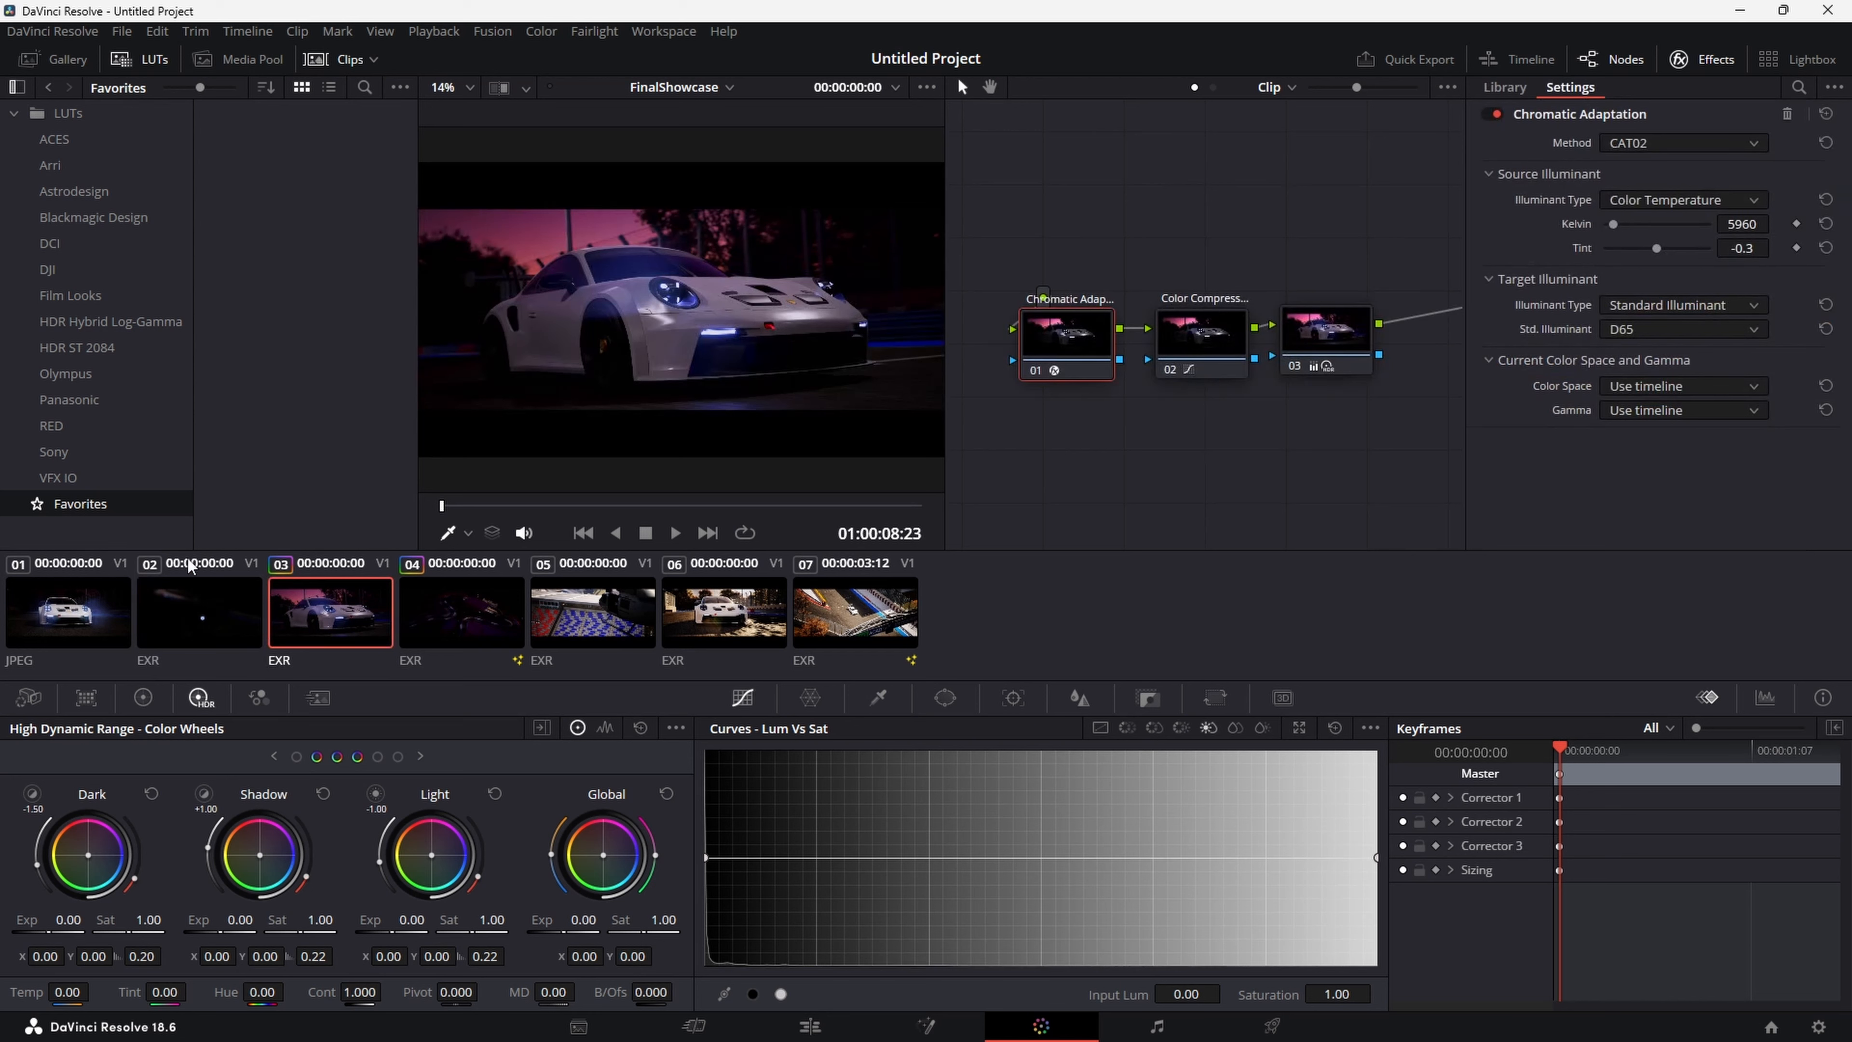
{"action": "left_click", "coordinate": [205, 623]}
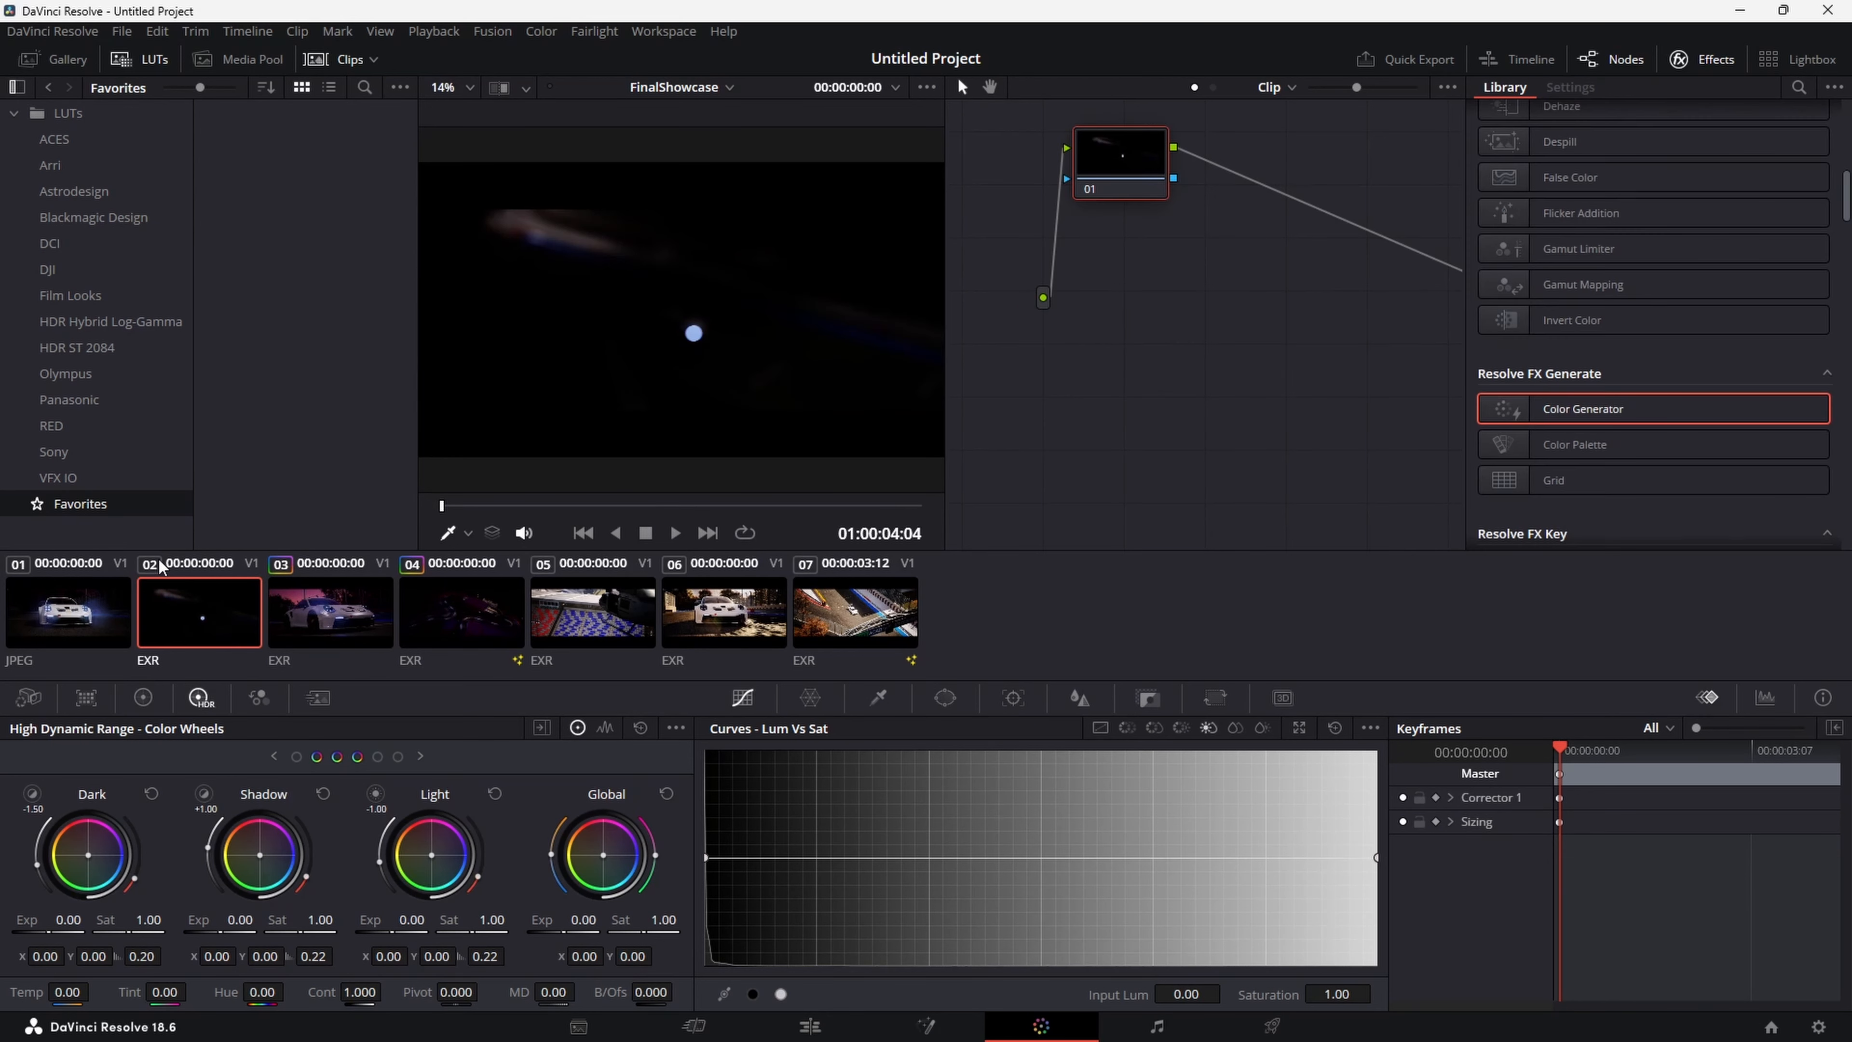
{"action": "left_click", "coordinate": [330, 572]}
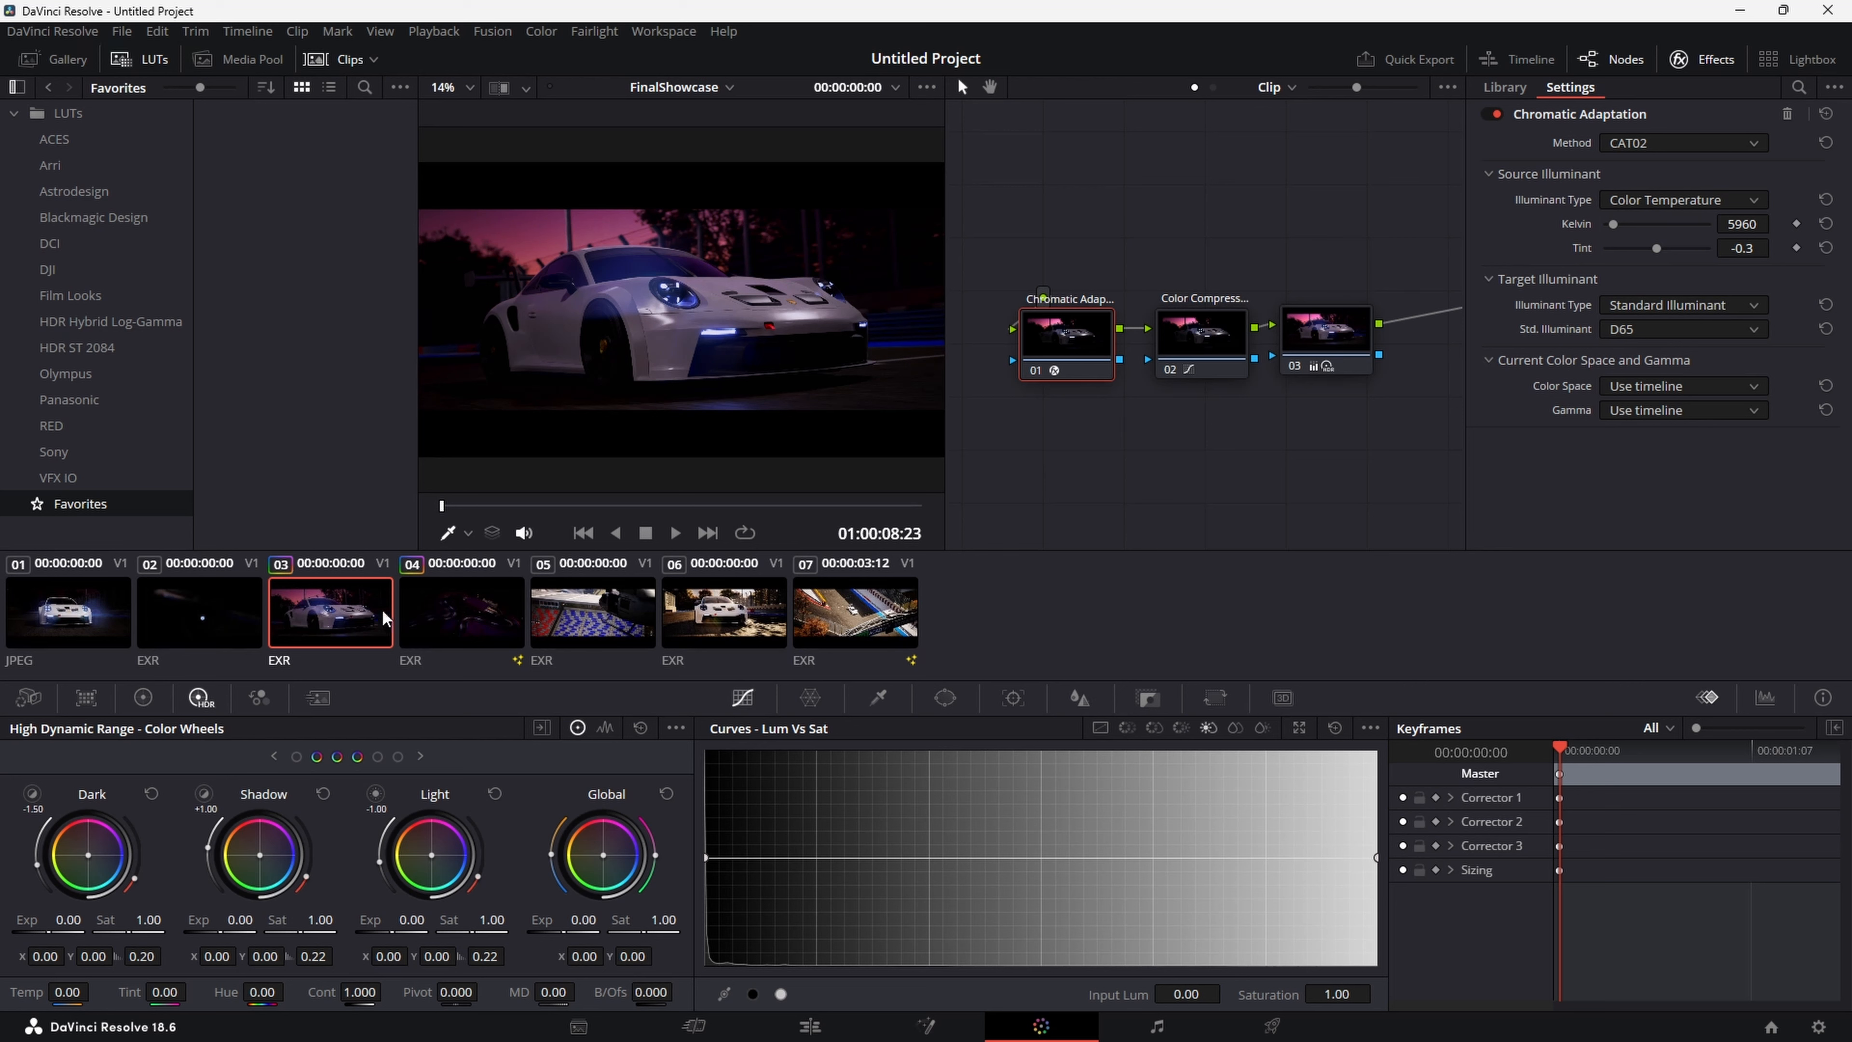
Copy the three-node grade from clip 03 onto clip 02 and scrub through clip 02 to check it
{"action": "left_click", "coordinate": [425, 594]}
{"action": "left_click", "coordinate": [325, 615]}
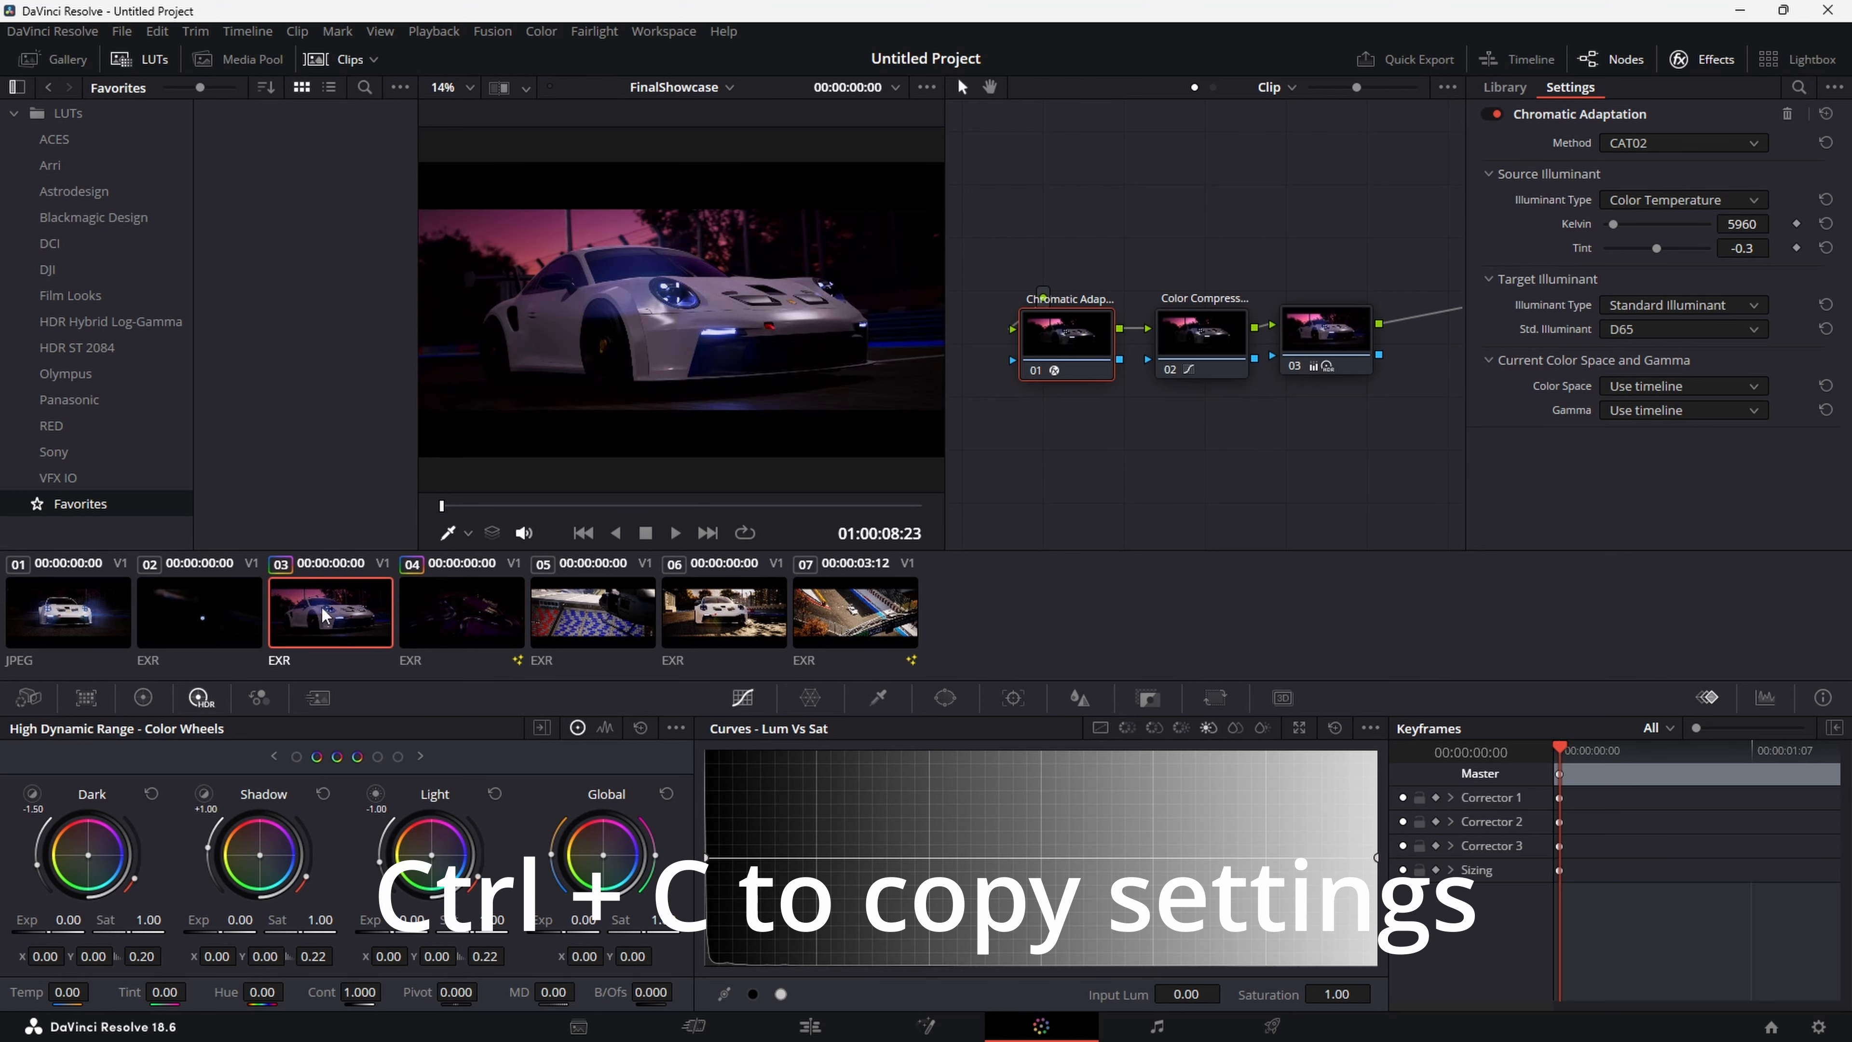
{"action": "key", "text": "ctrl+c"}
{"action": "left_click", "coordinate": [162, 617]}
{"action": "key", "text": "ctrl+v"}
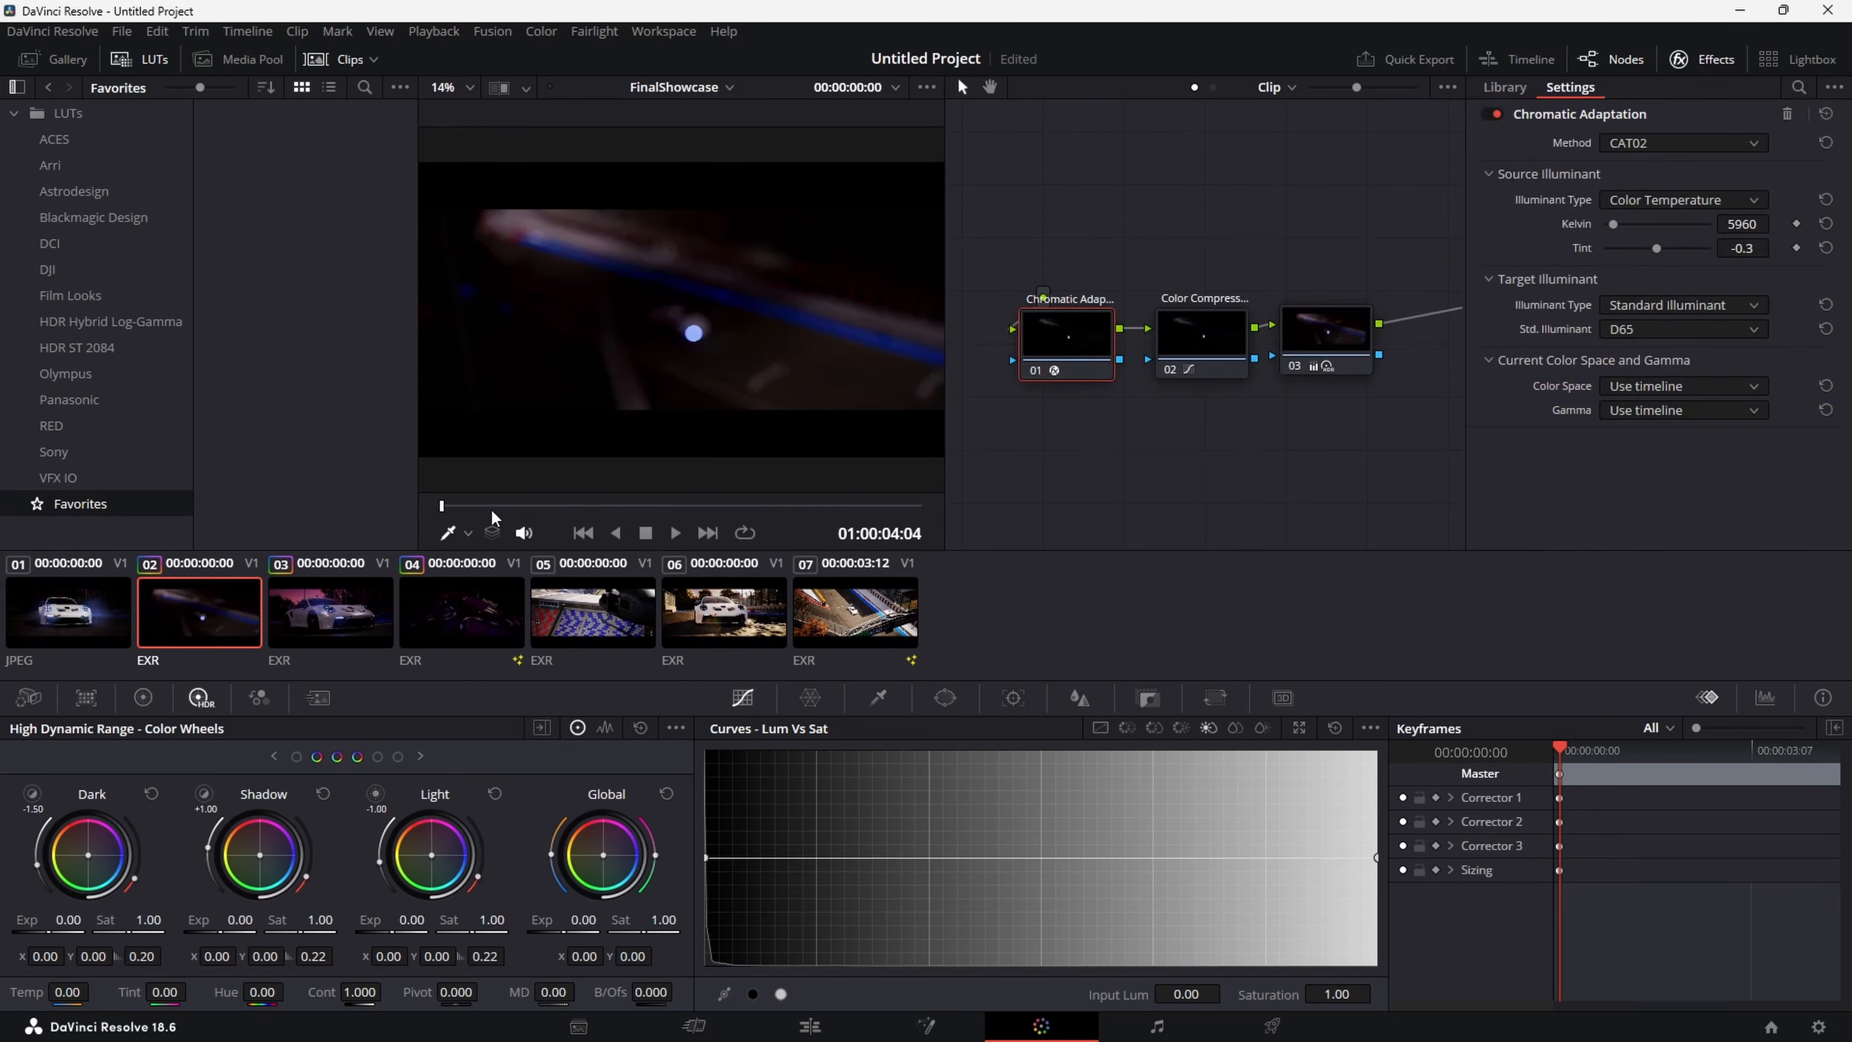
{"action": "left_click_drag", "start_coordinate": [485, 508], "coordinate": [629, 508]}
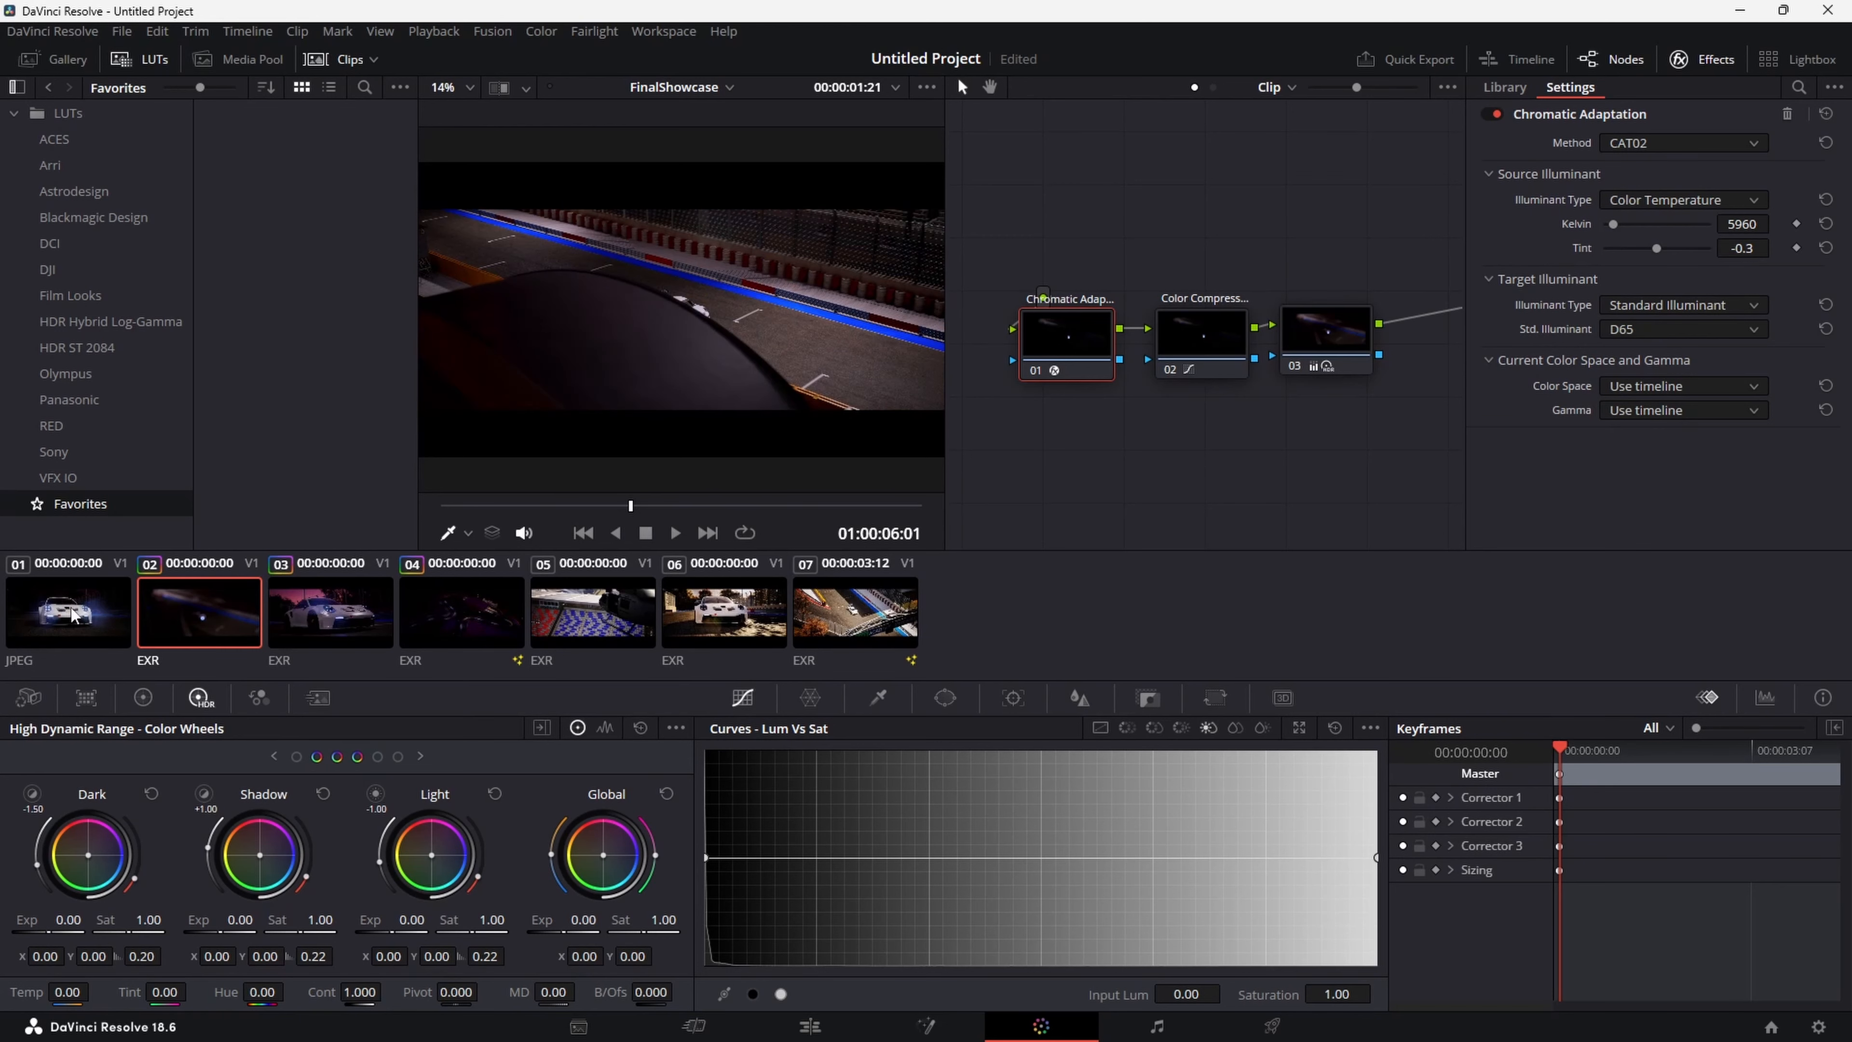
Try applying the copied grade to clip 01, and undo it
{"action": "left_click", "coordinate": [87, 612]}
{"action": "key", "text": "ctrl+v"}
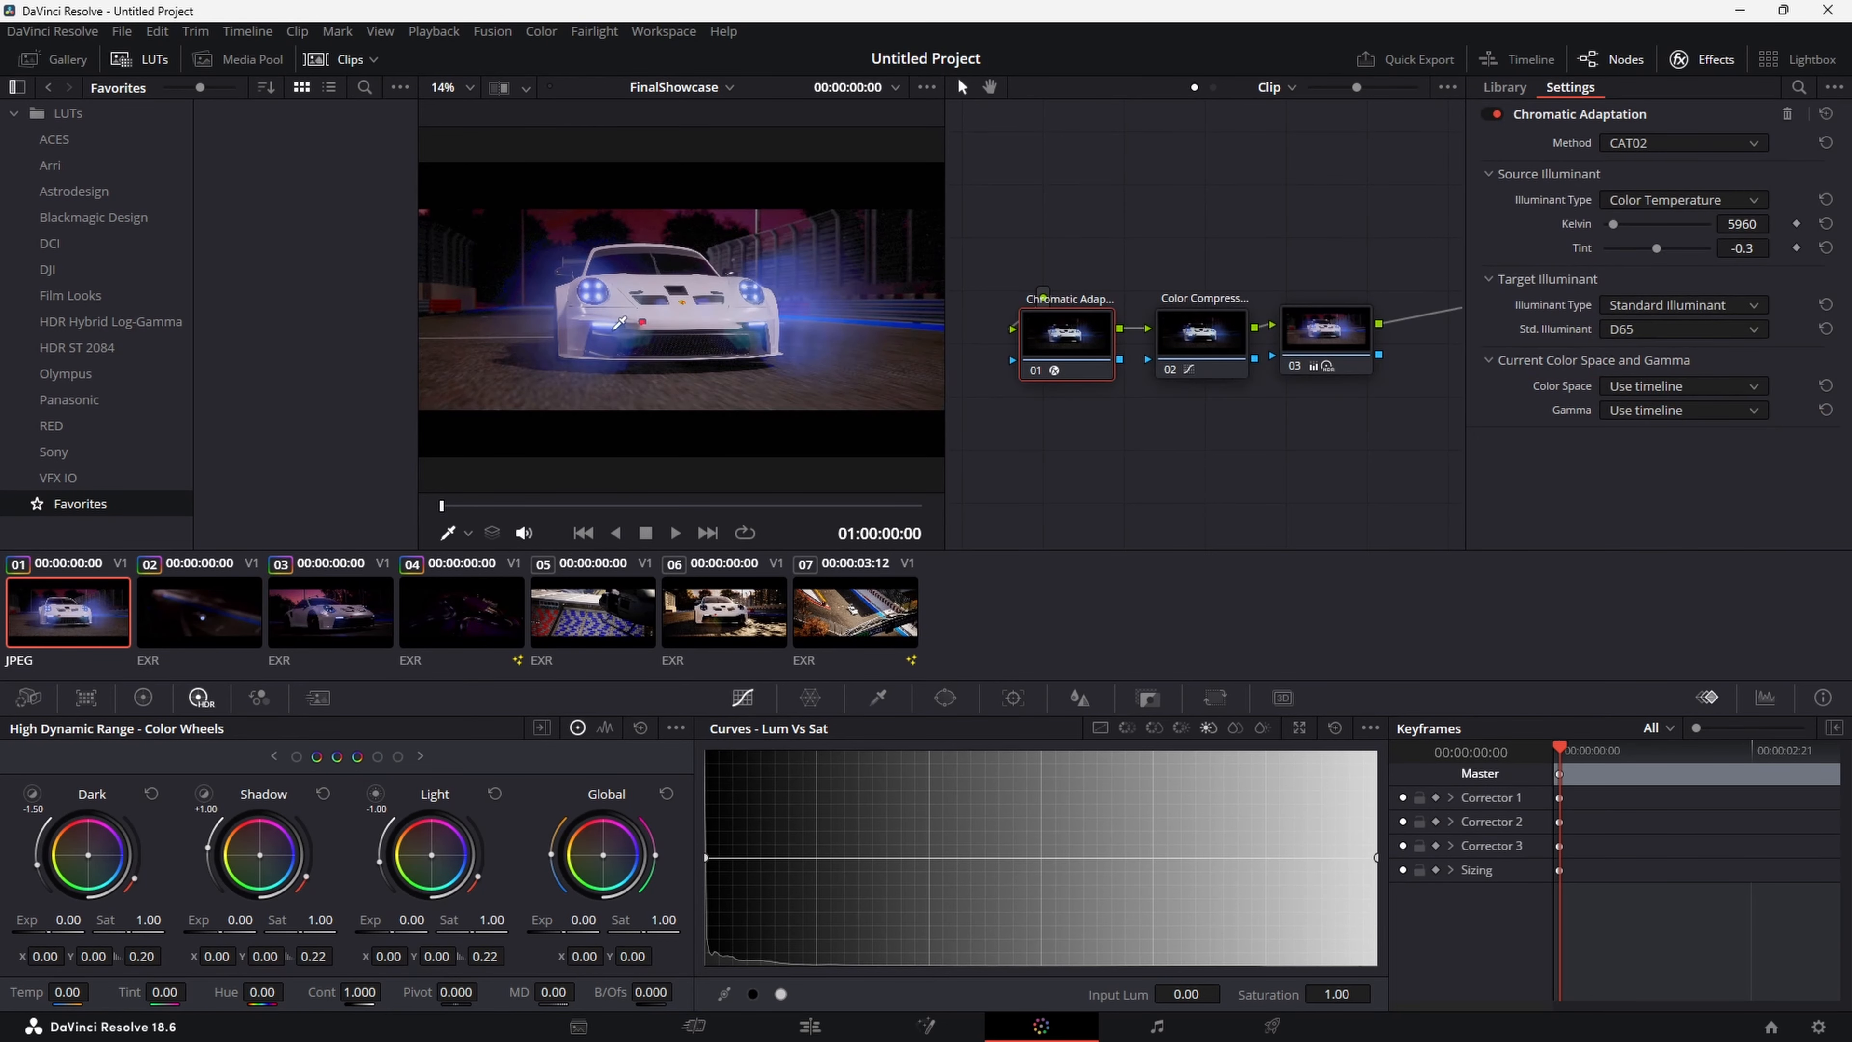
{"action": "key", "text": "ctrl+z"}
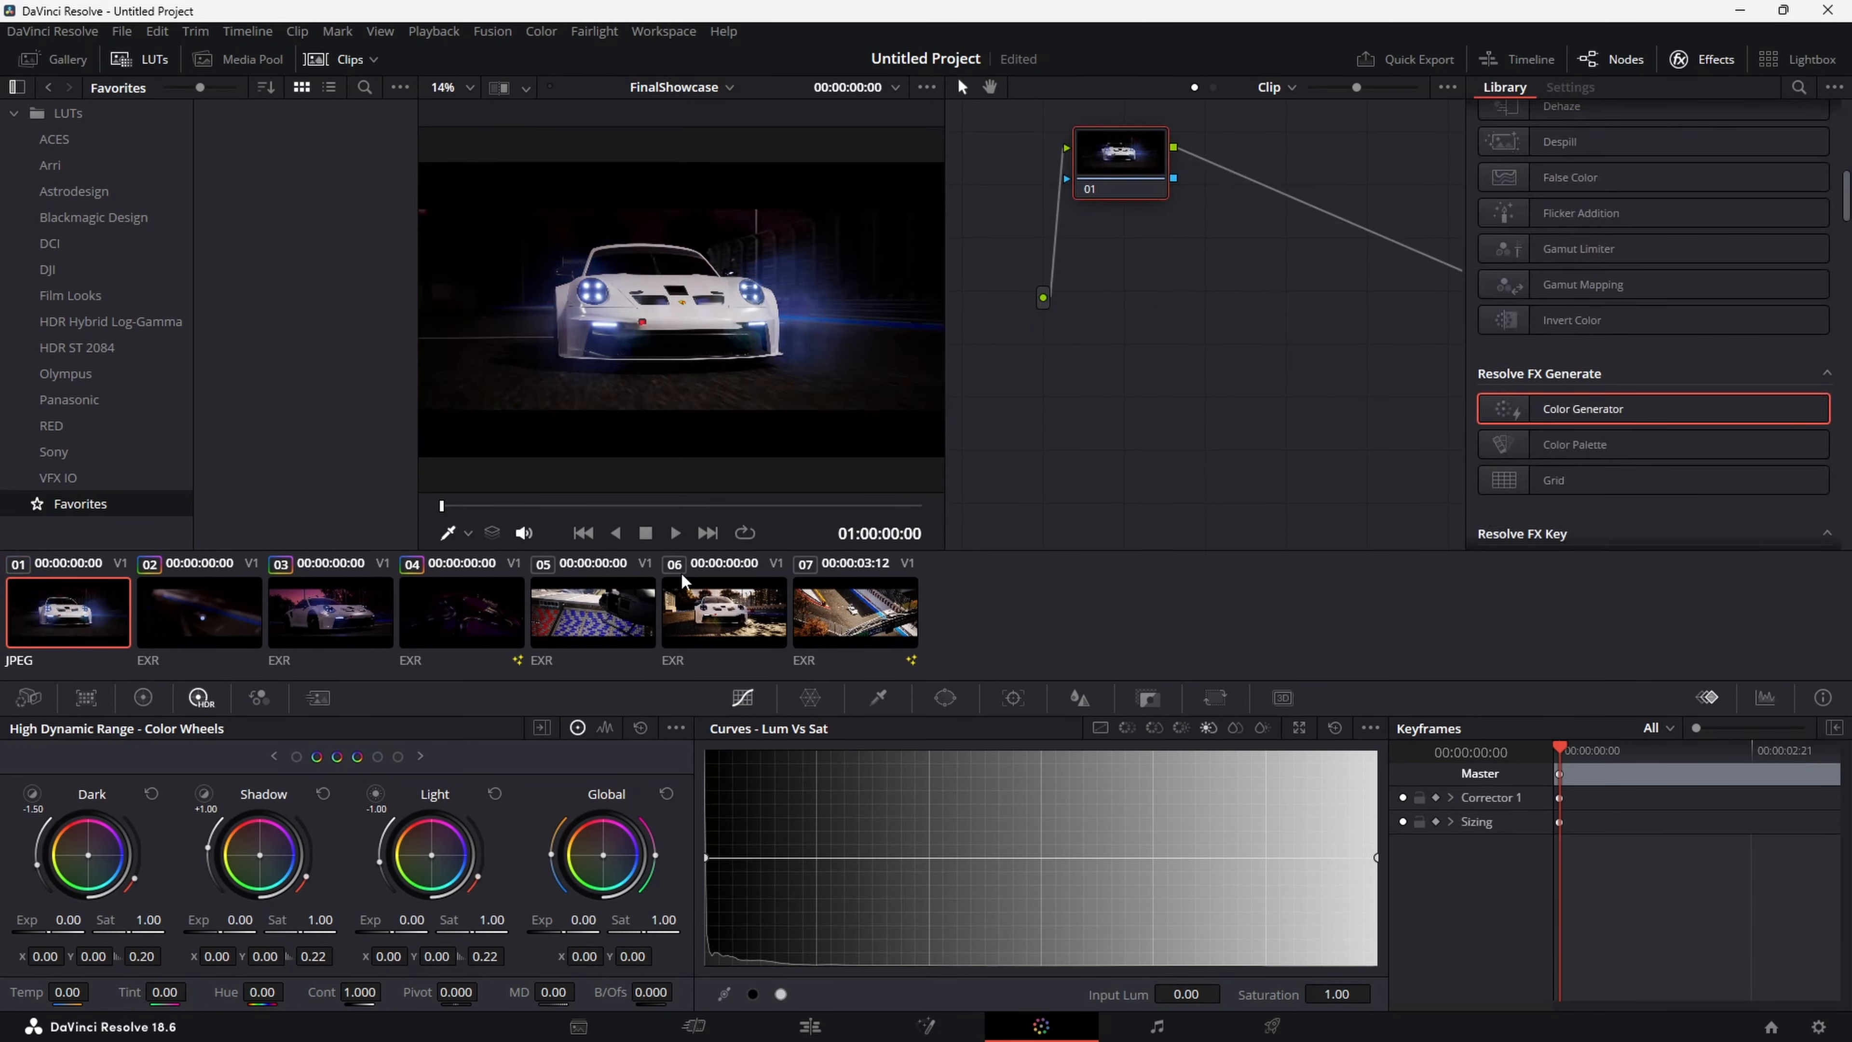
Apply the copied grade to clips 05 and 06 and scrub through clip 06 to check it
{"action": "left_click", "coordinate": [553, 616]}
{"action": "left_click", "coordinate": [722, 613]}
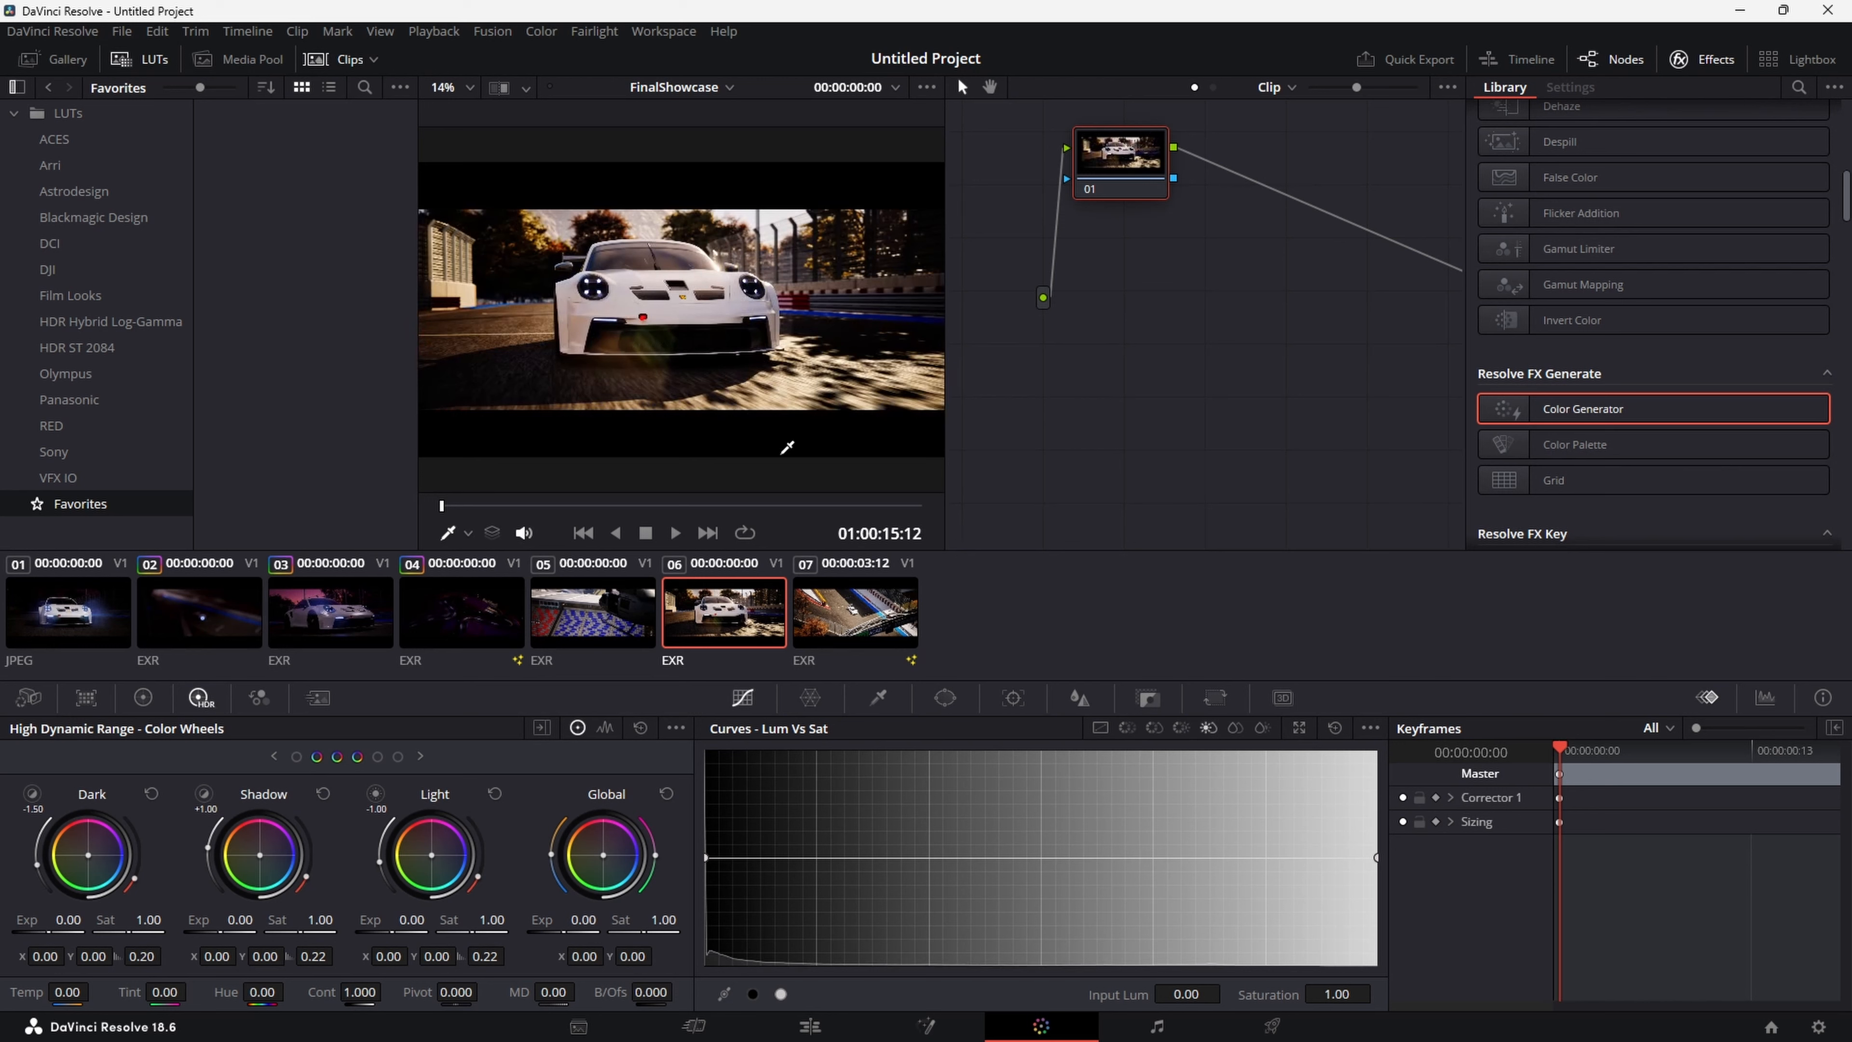
{"action": "key", "text": "ctrl+v"}
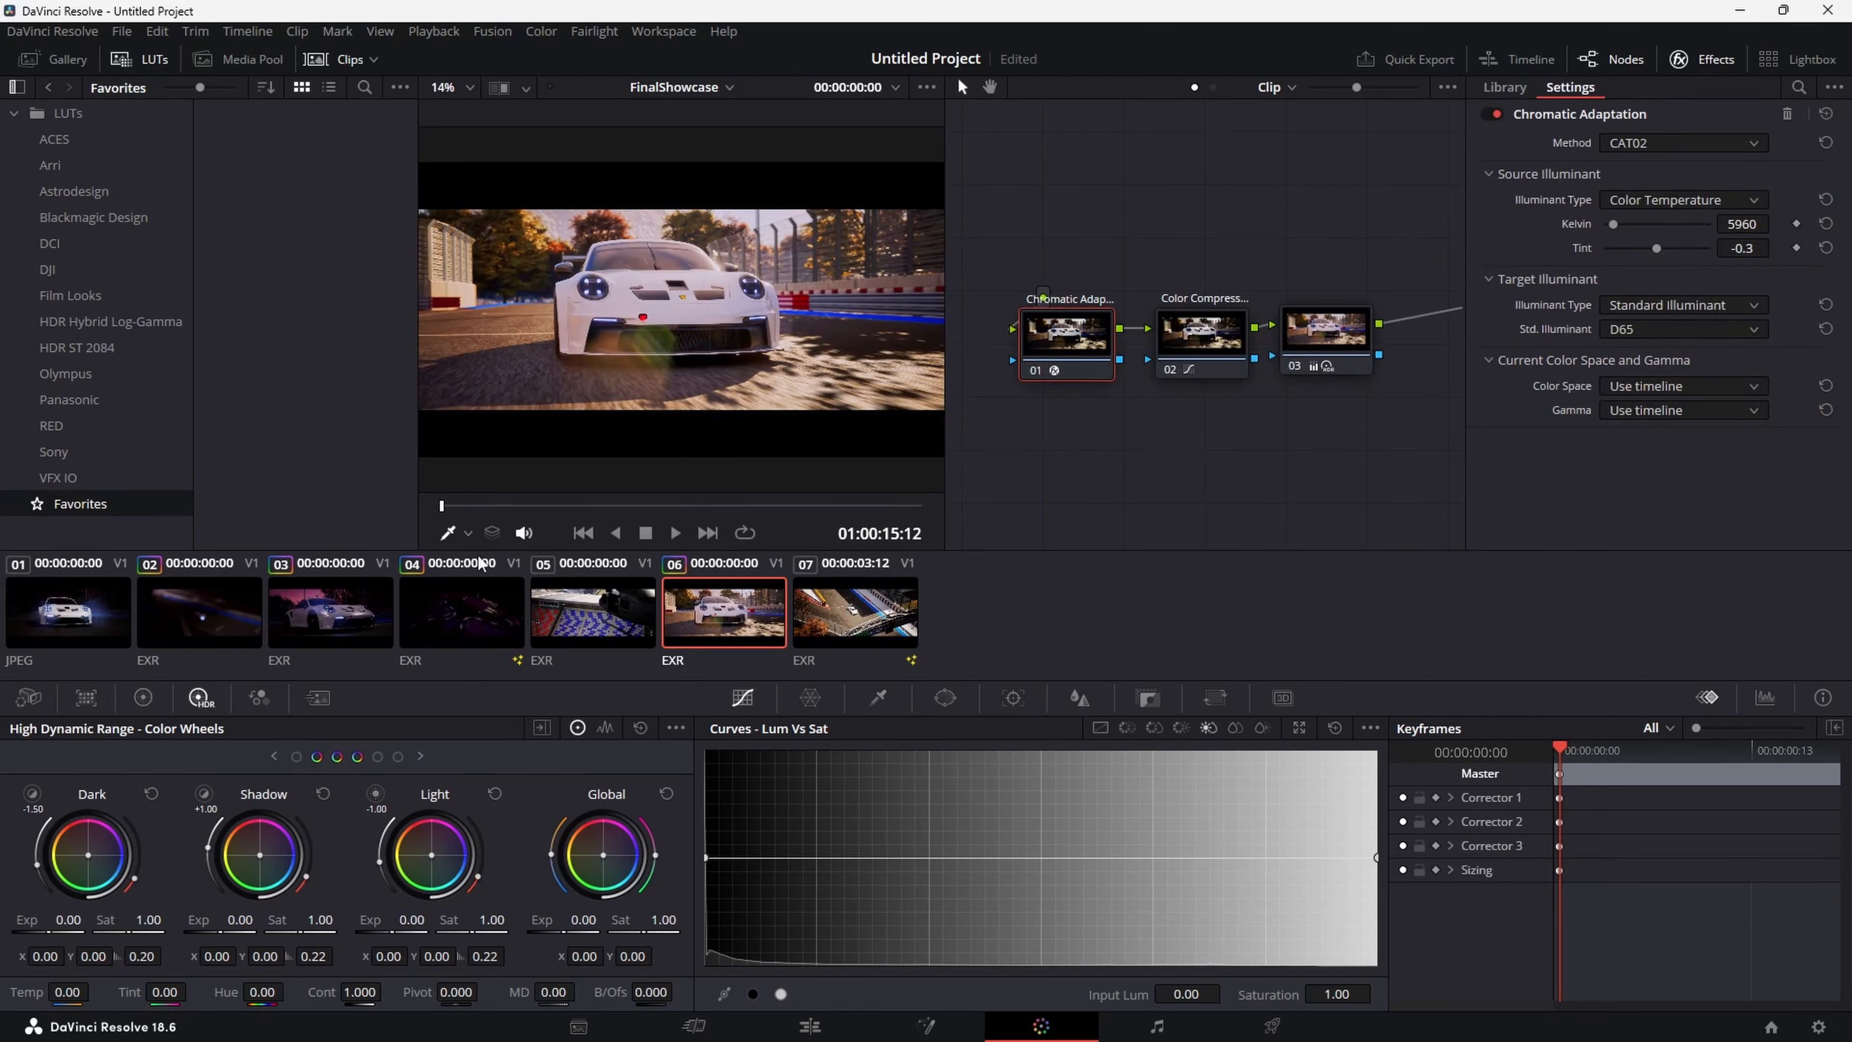
{"action": "left_click_drag", "start_coordinate": [618, 518], "coordinate": [707, 505]}
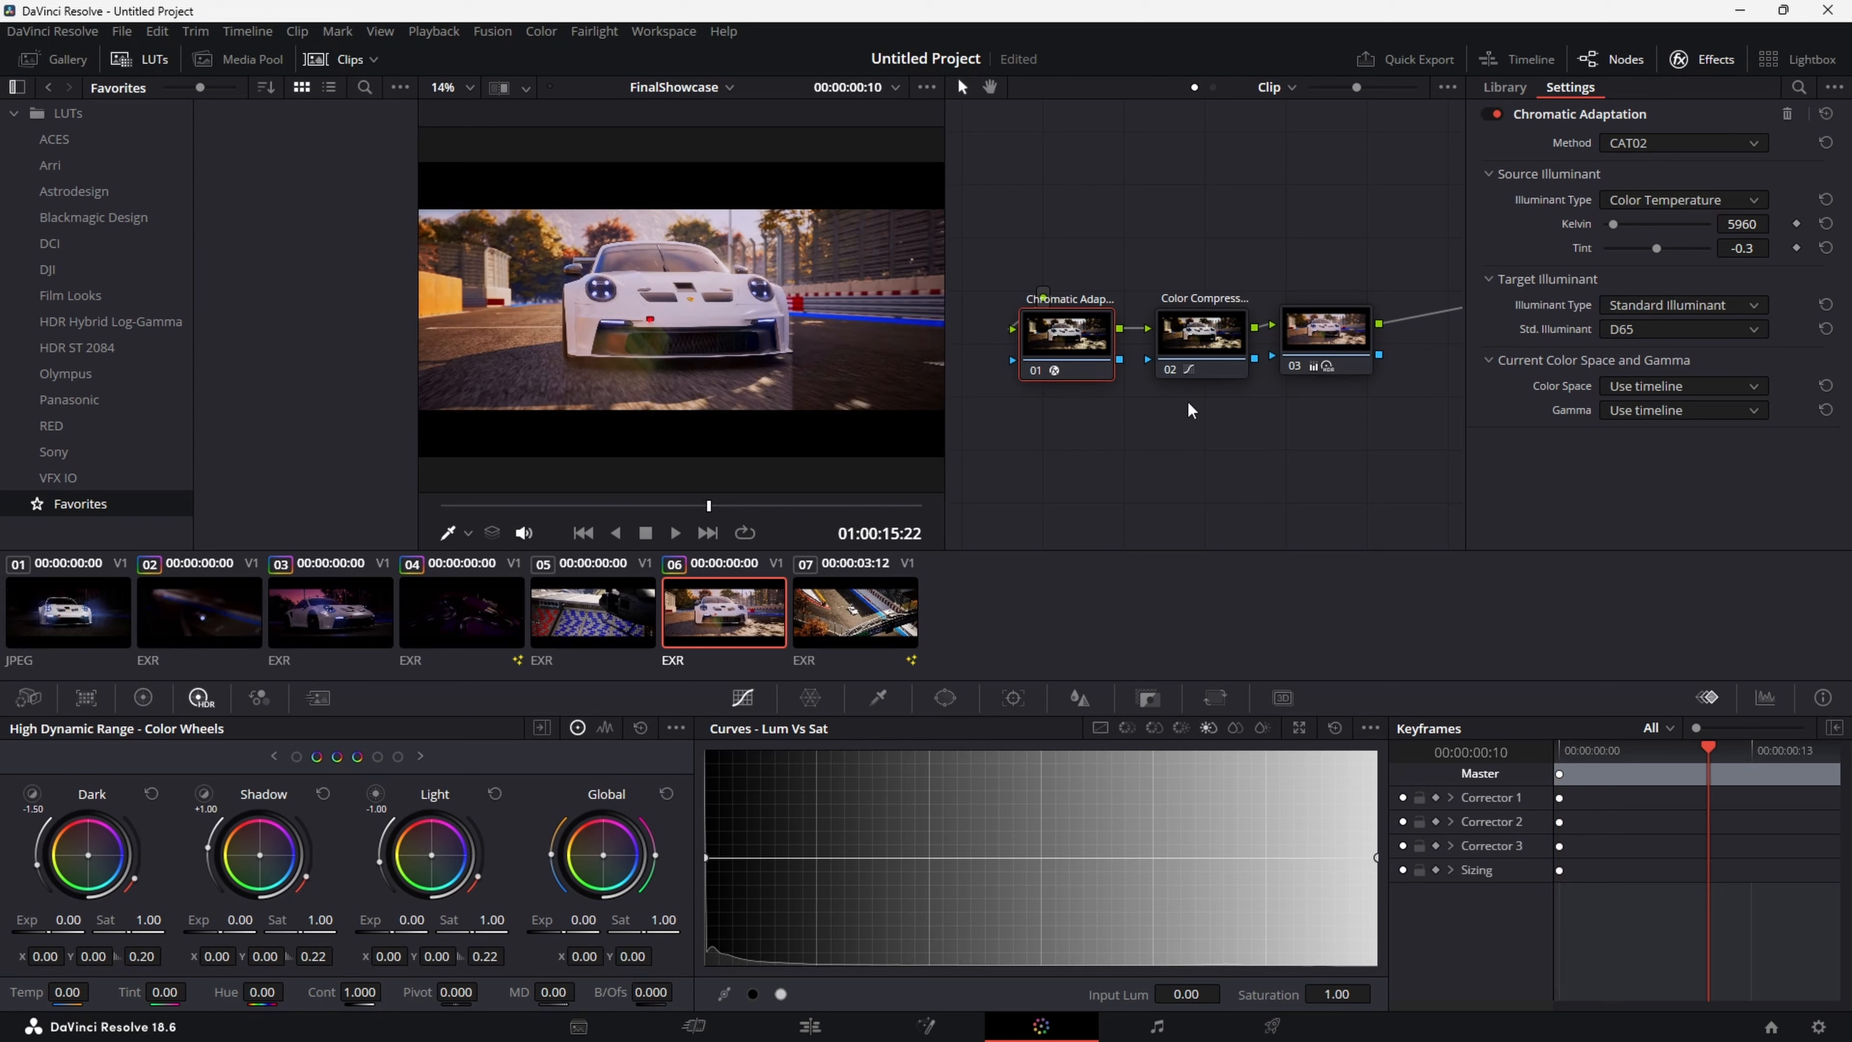
Try clip 06 without its Chromatic Adaptation node, and undo the deletion
{"action": "left_click_drag", "start_coordinate": [1187, 405], "coordinate": [1143, 433]}
{"action": "left_click_drag", "start_coordinate": [1043, 404], "coordinate": [1083, 421]}
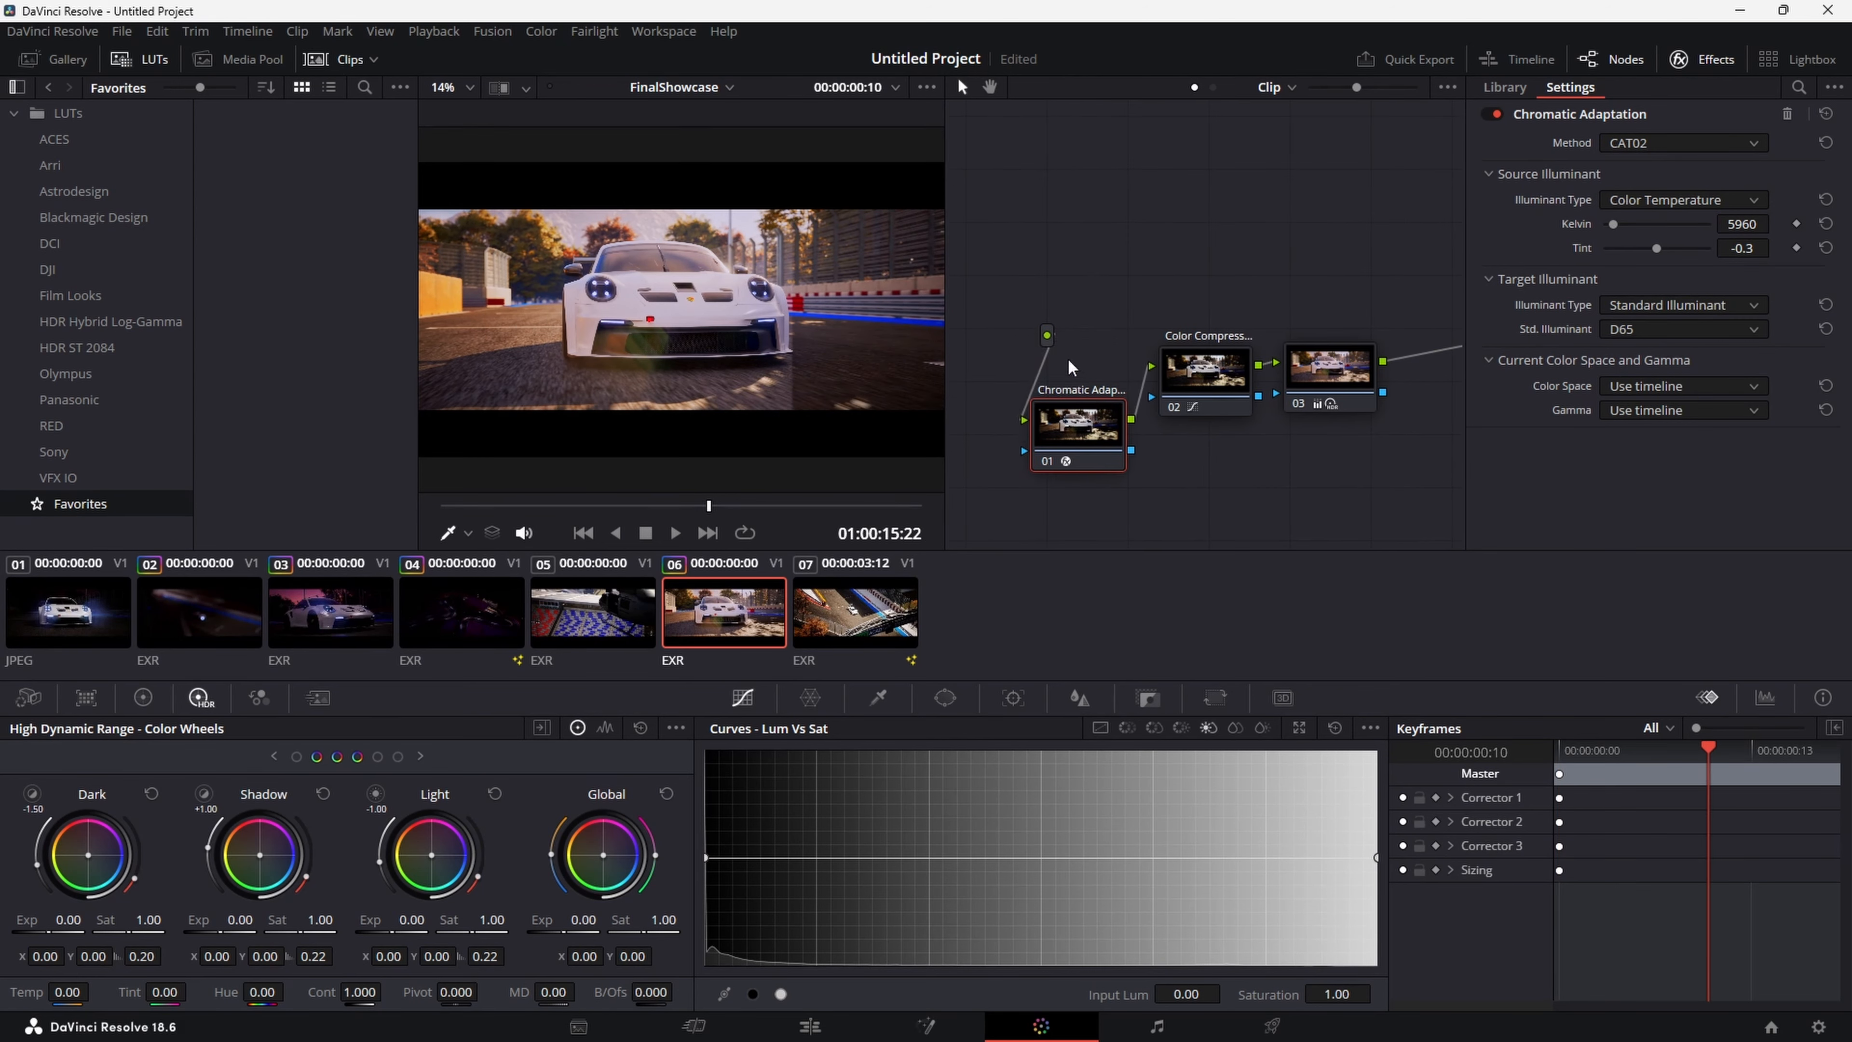
{"action": "key", "text": "Delete"}
{"action": "left_click_drag", "start_coordinate": [1224, 437], "coordinate": [1187, 441]}
{"action": "key", "text": "ctrl+z"}
Delete the Color Compressor node from clip 06 and scrub through the clip to check the look
{"action": "left_click", "coordinate": [1188, 365]}
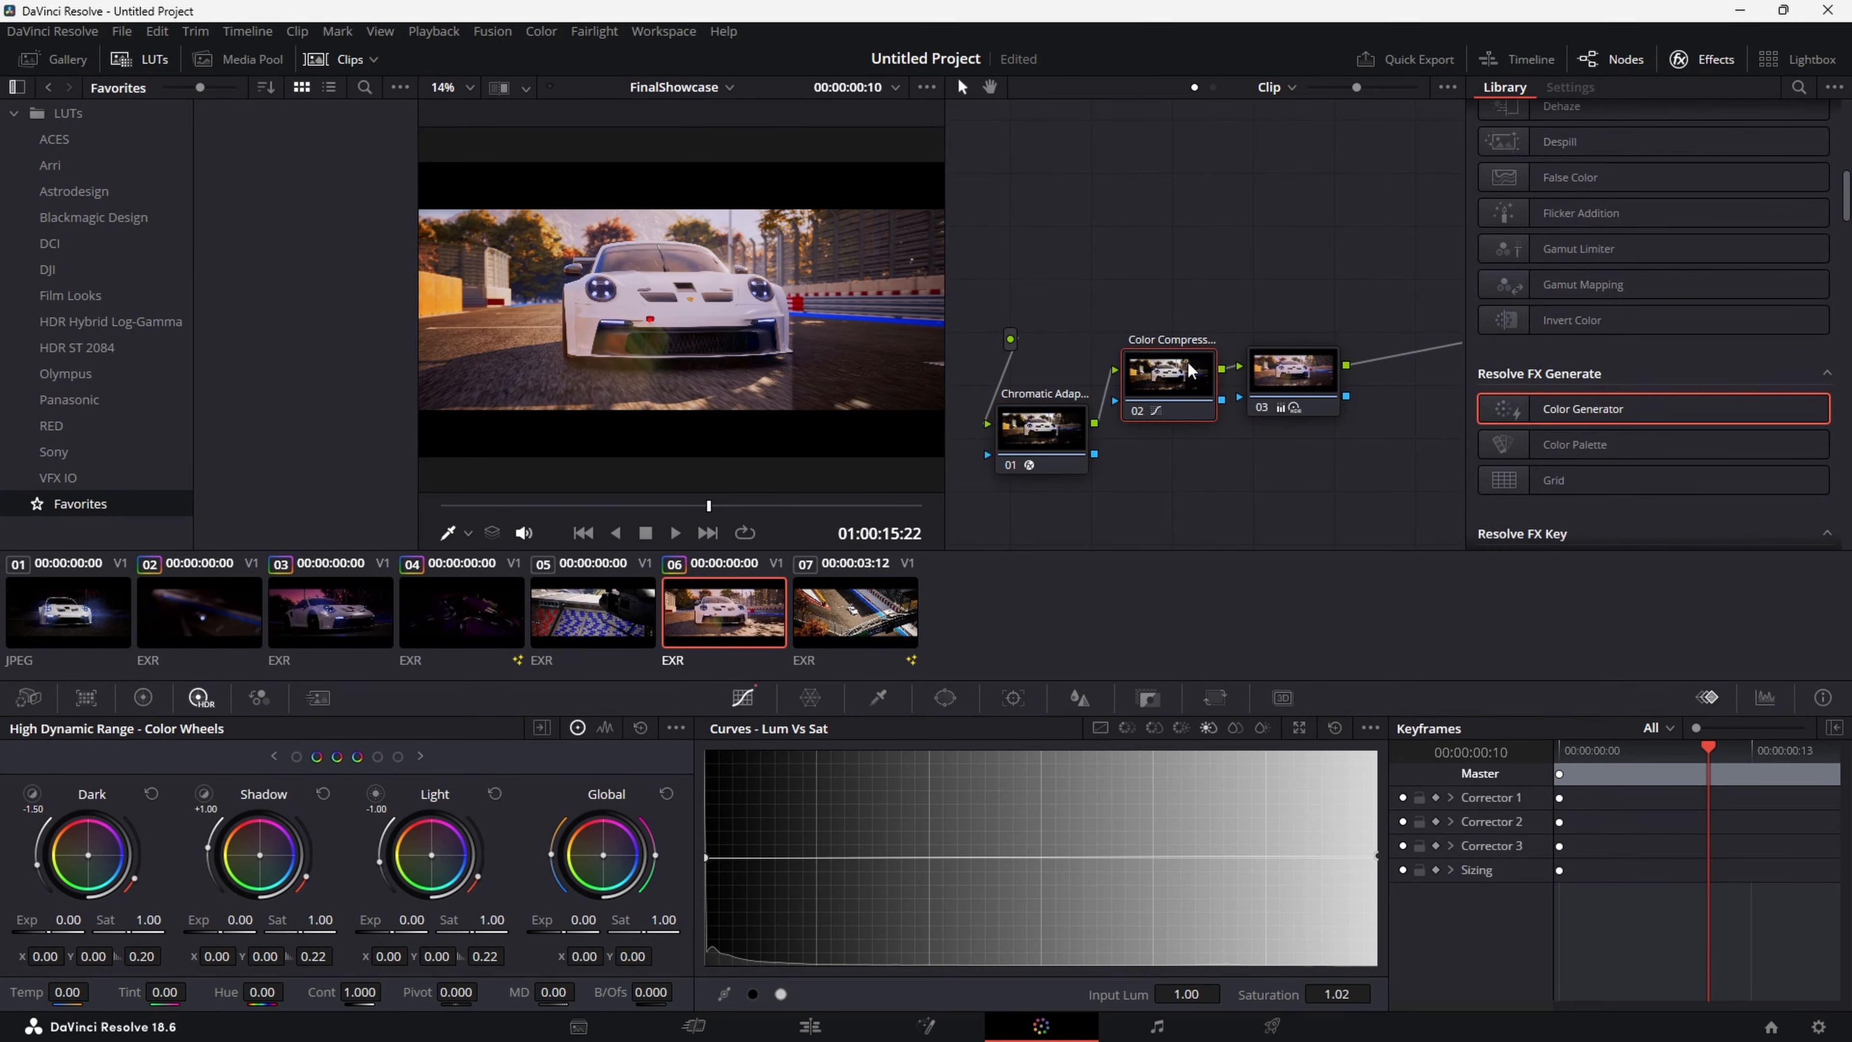
{"action": "key", "text": "Delete"}
{"action": "left_click", "coordinate": [1338, 401]}
{"action": "left_click_drag", "start_coordinate": [530, 505], "coordinate": [641, 505]}
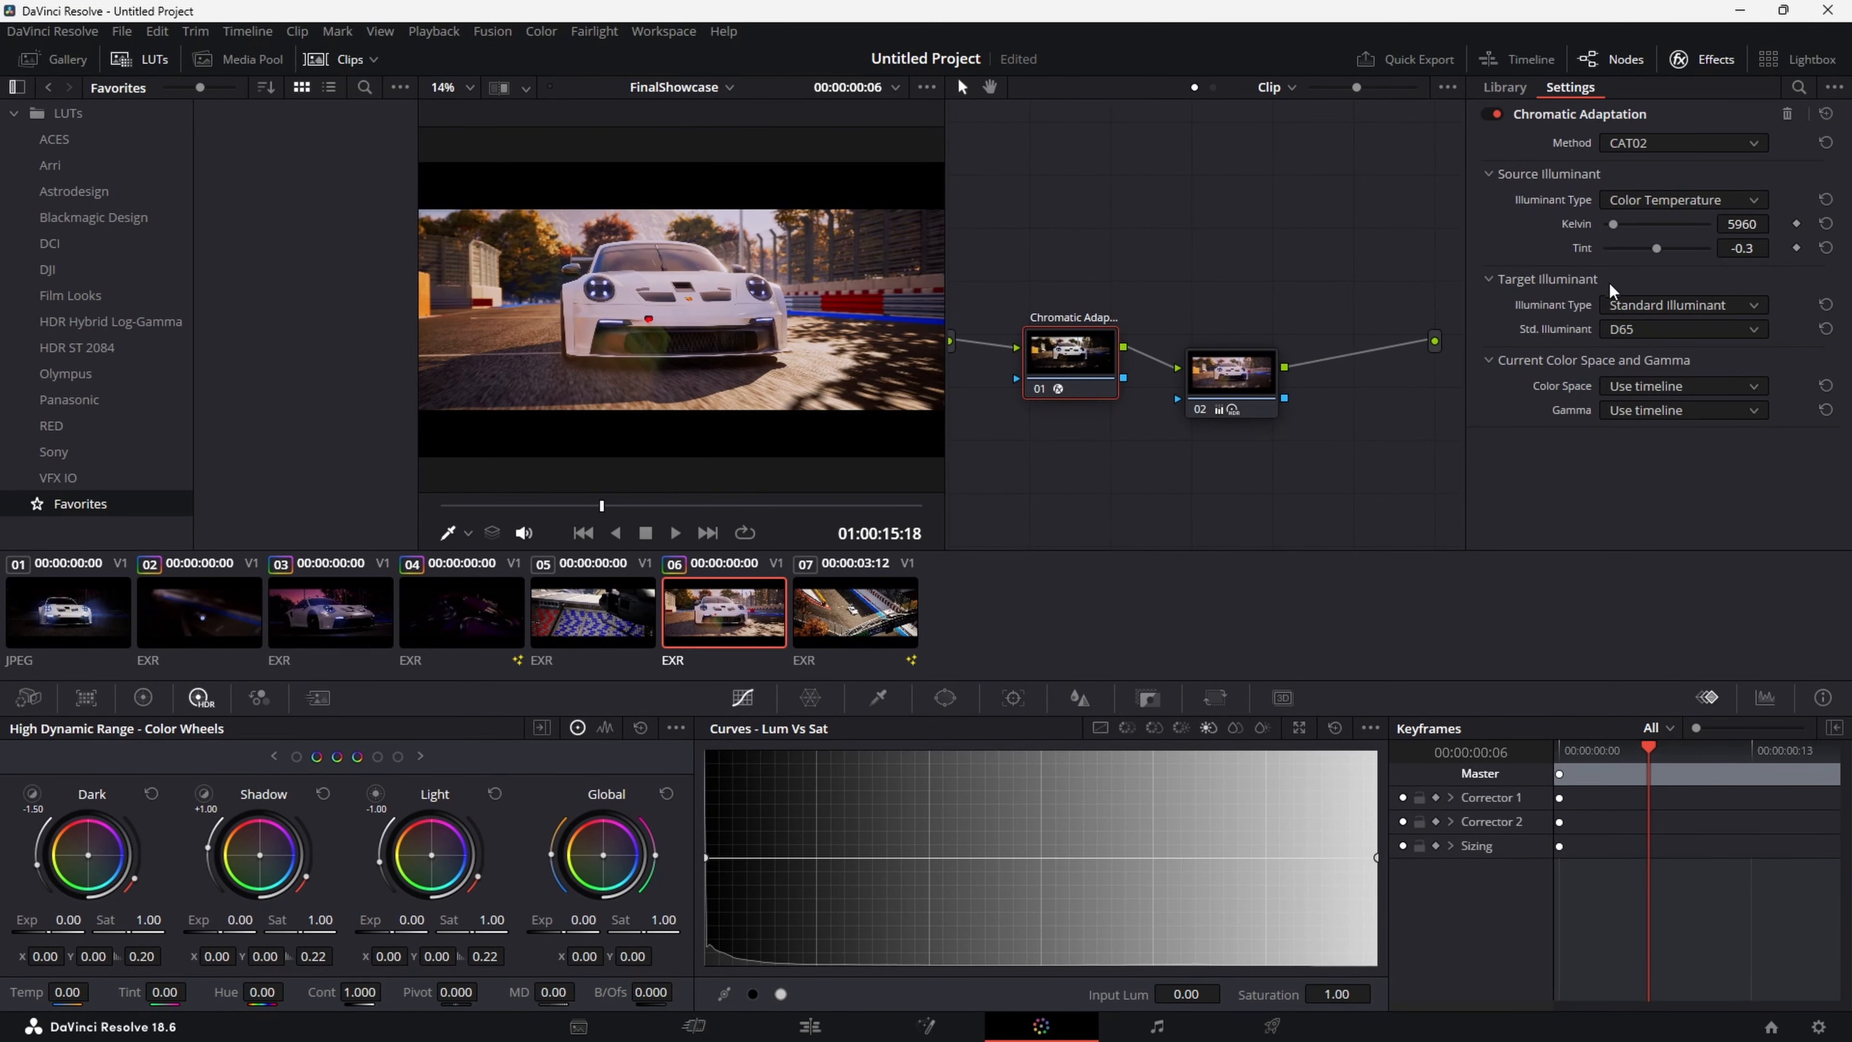
Set the Chromatic Adaptation target's standard illuminant to ACES on clip 06 and line up the second node with the first
{"action": "left_click", "coordinate": [1681, 330]}
{"action": "left_click", "coordinate": [1679, 379]}
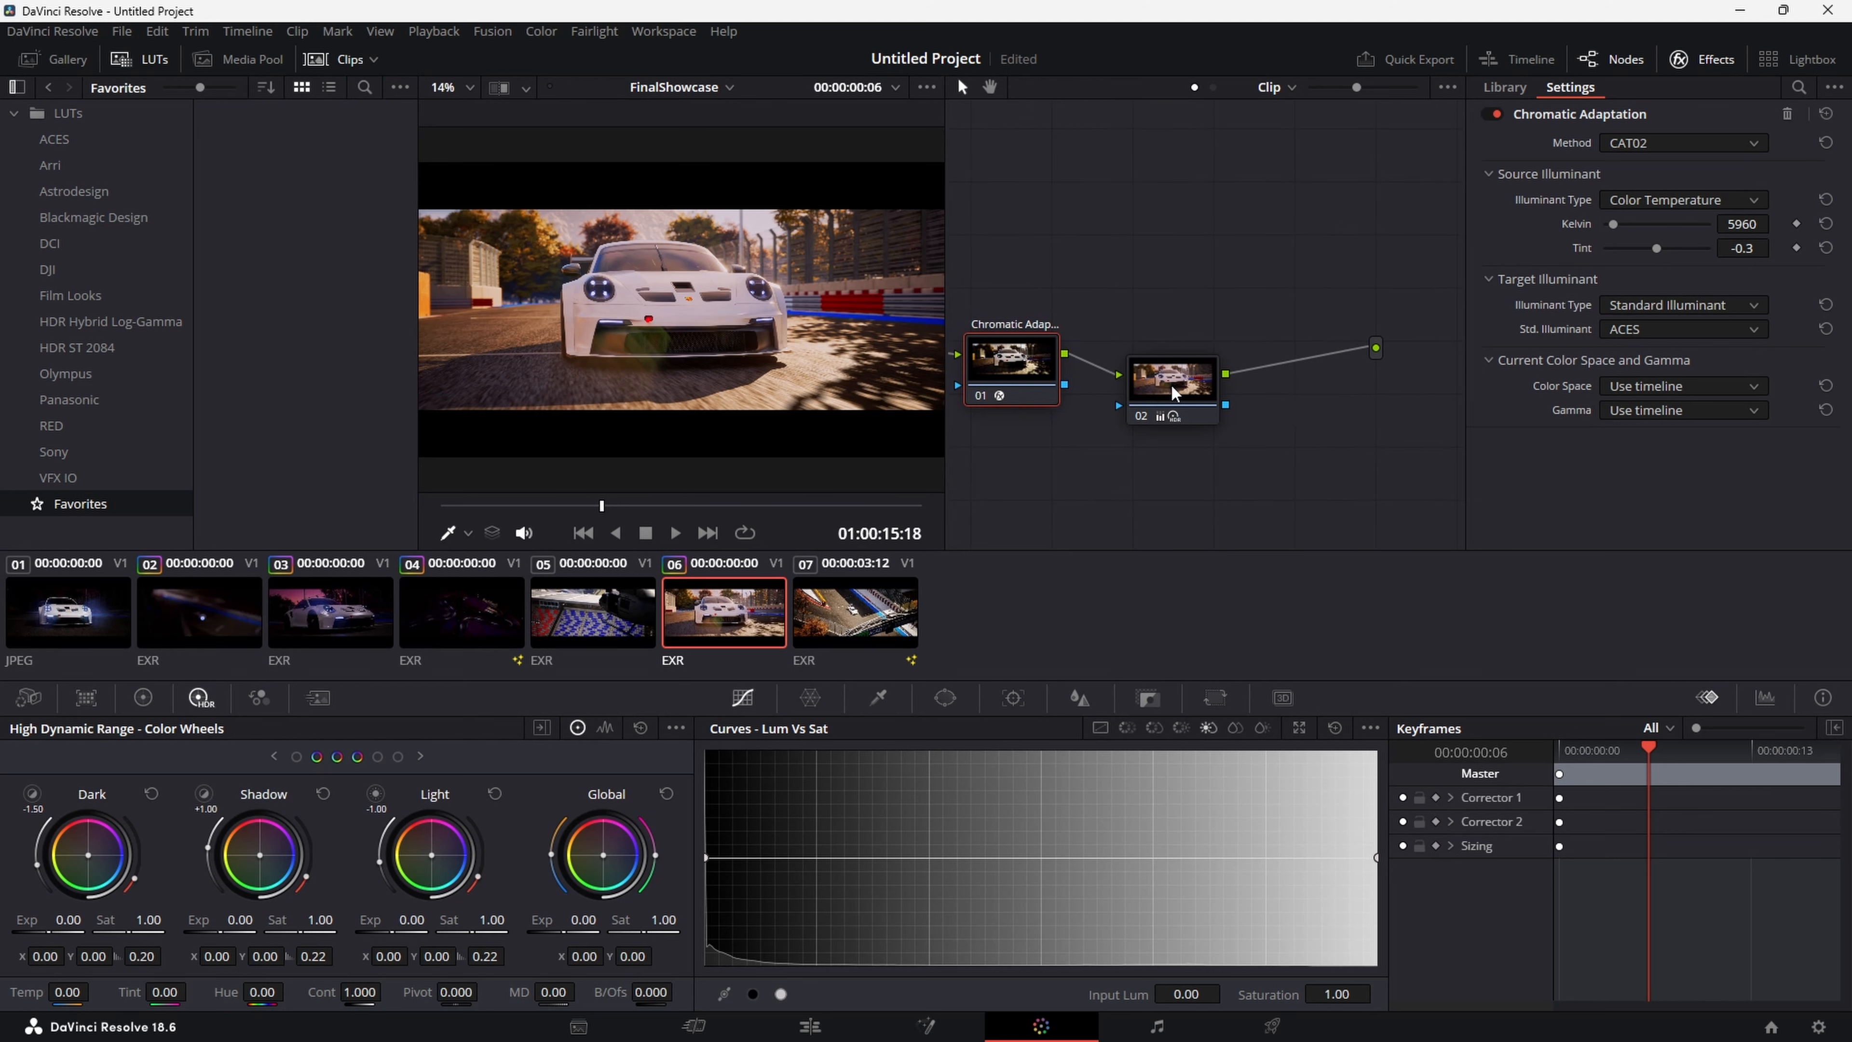
{"action": "left_click", "coordinate": [1200, 357]}
Try adding the Beauty effect as a separate node on clip 06, and delete that node
{"action": "scroll", "coordinate": [1653, 394], "scroll_direction": "down", "scroll_amount": 6}
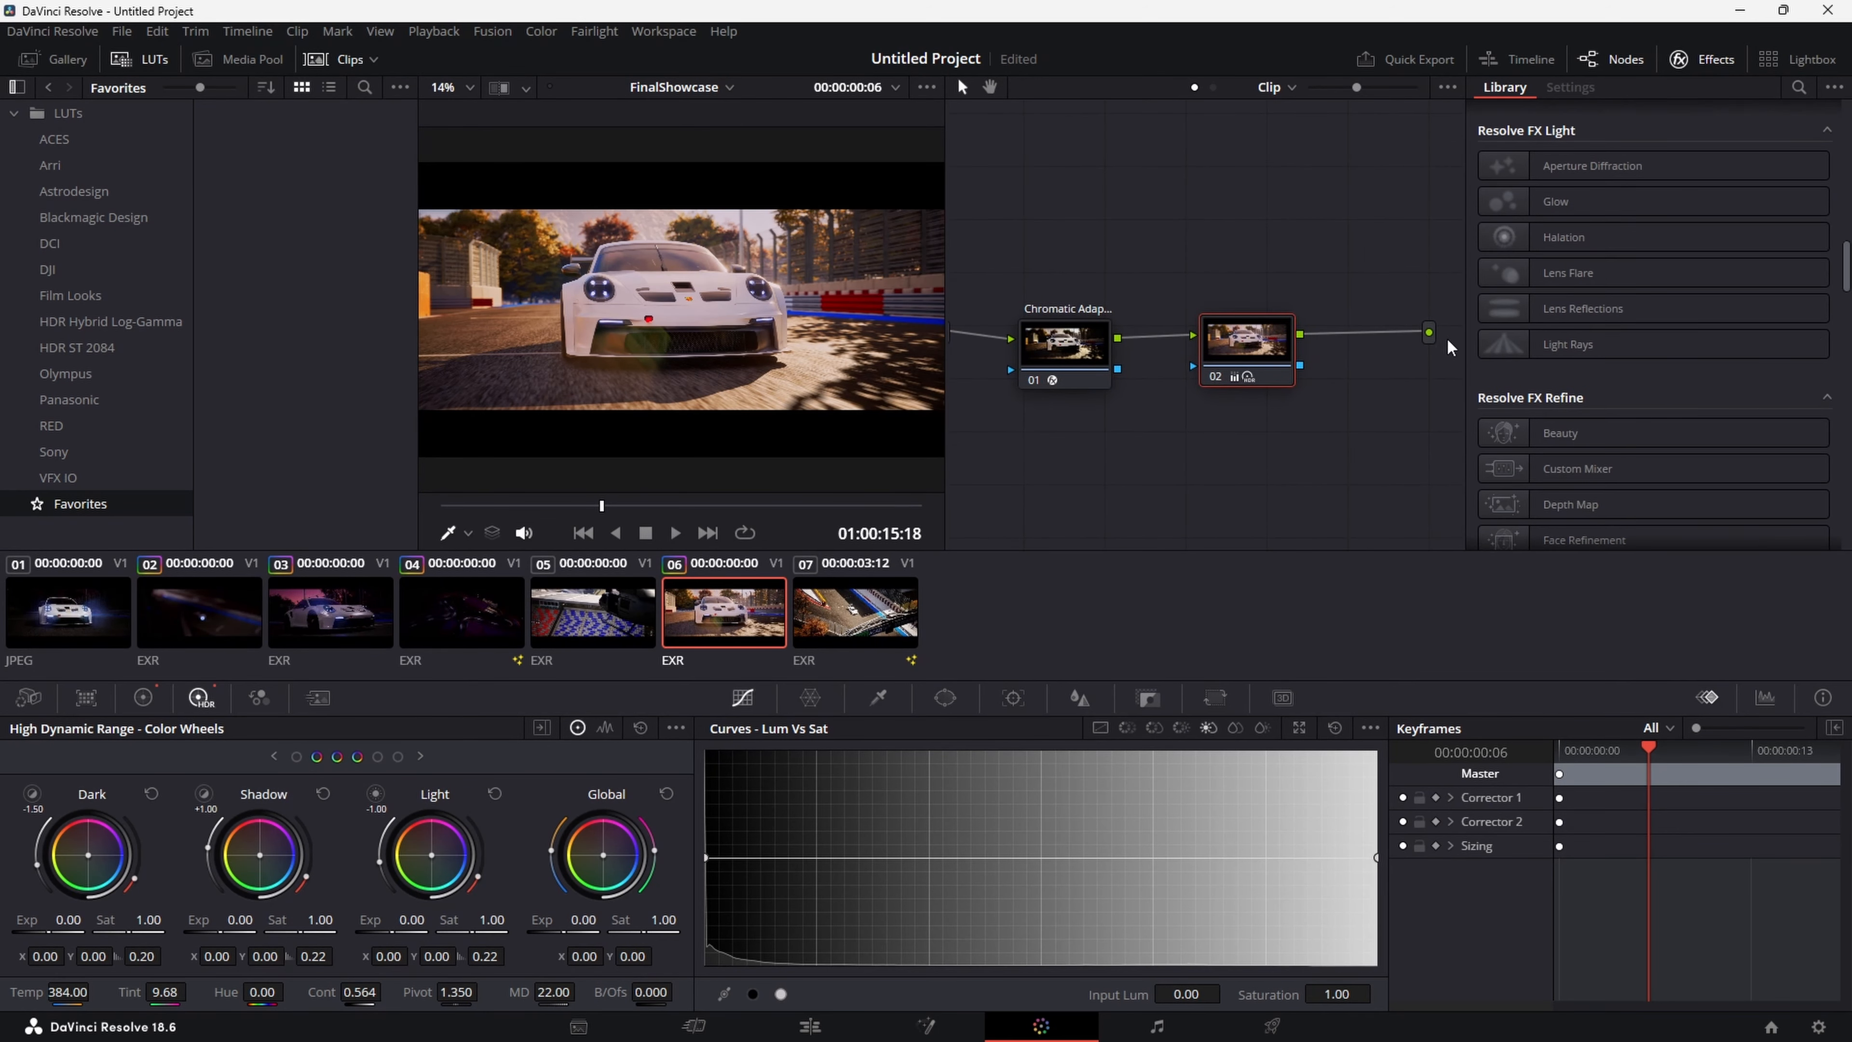
{"action": "scroll", "coordinate": [1701, 486], "scroll_direction": "down", "scroll_amount": 3}
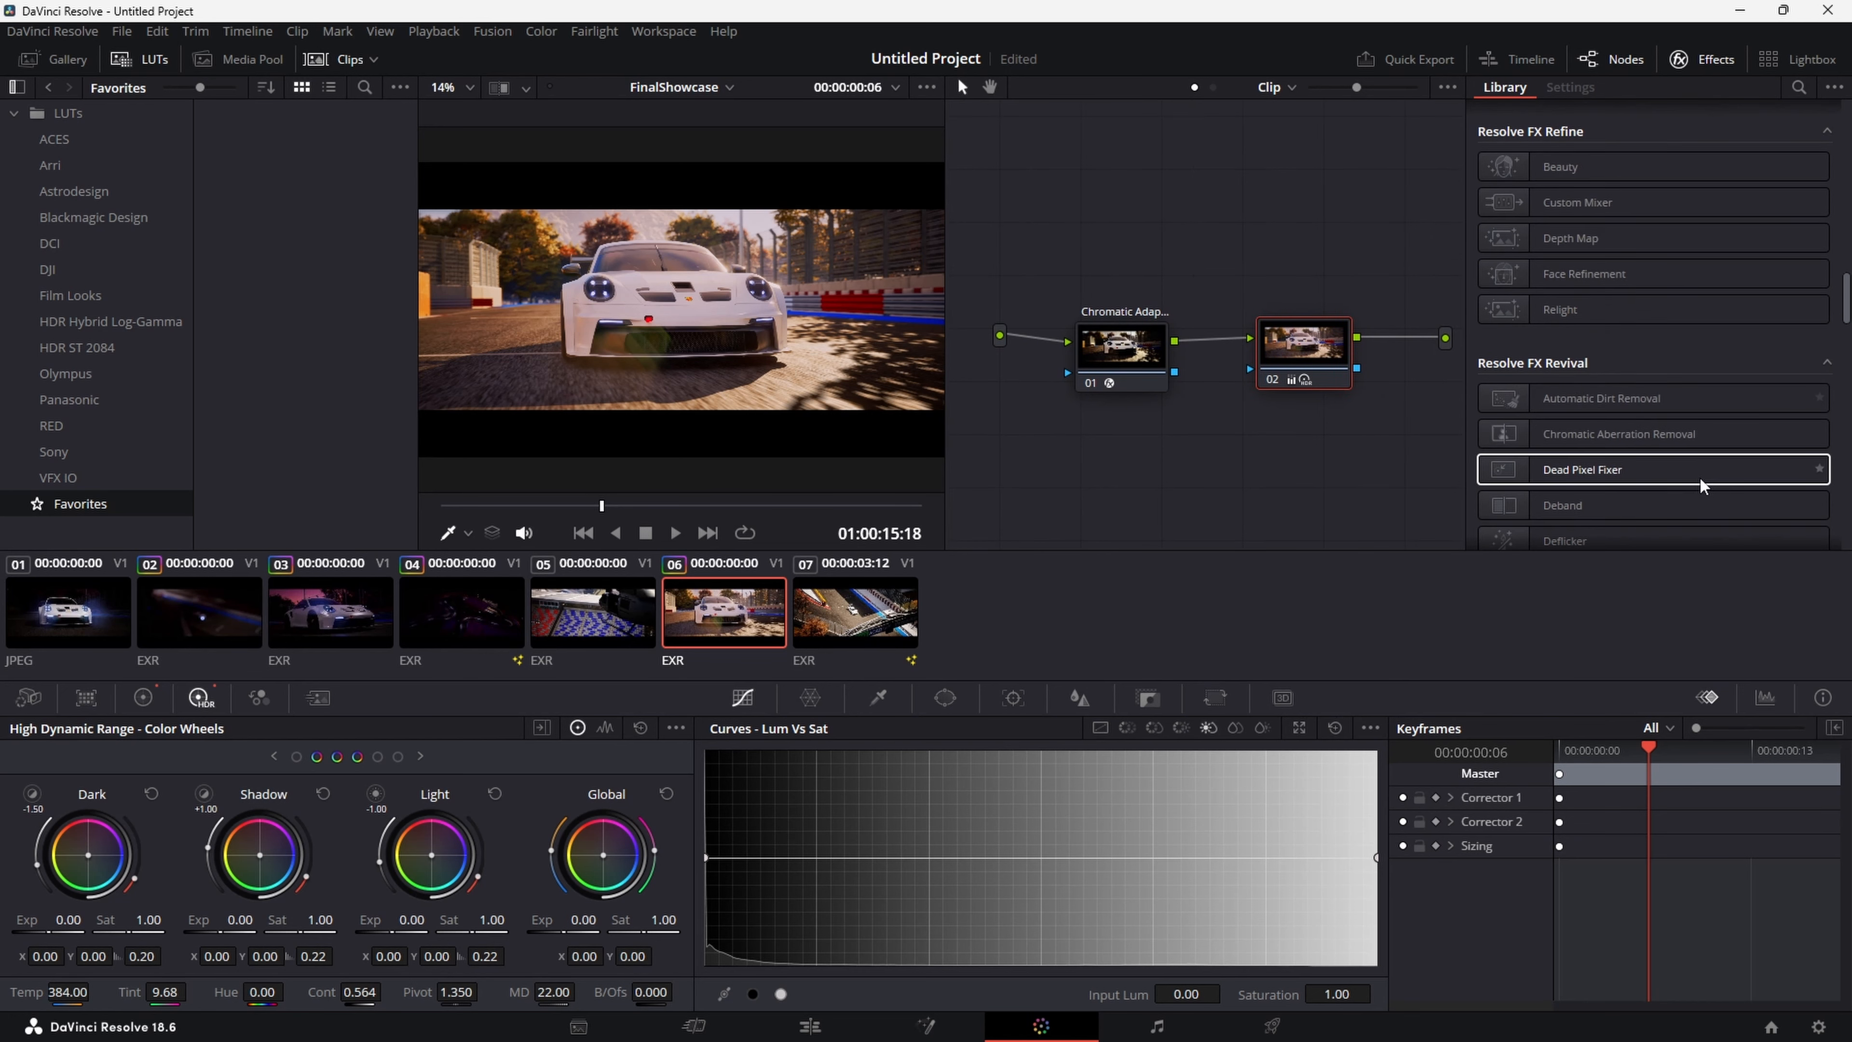
{"action": "scroll", "coordinate": [1572, 299], "scroll_direction": "up", "scroll_amount": 2}
{"action": "left_click_drag", "start_coordinate": [1571, 299], "coordinate": [1120, 505]}
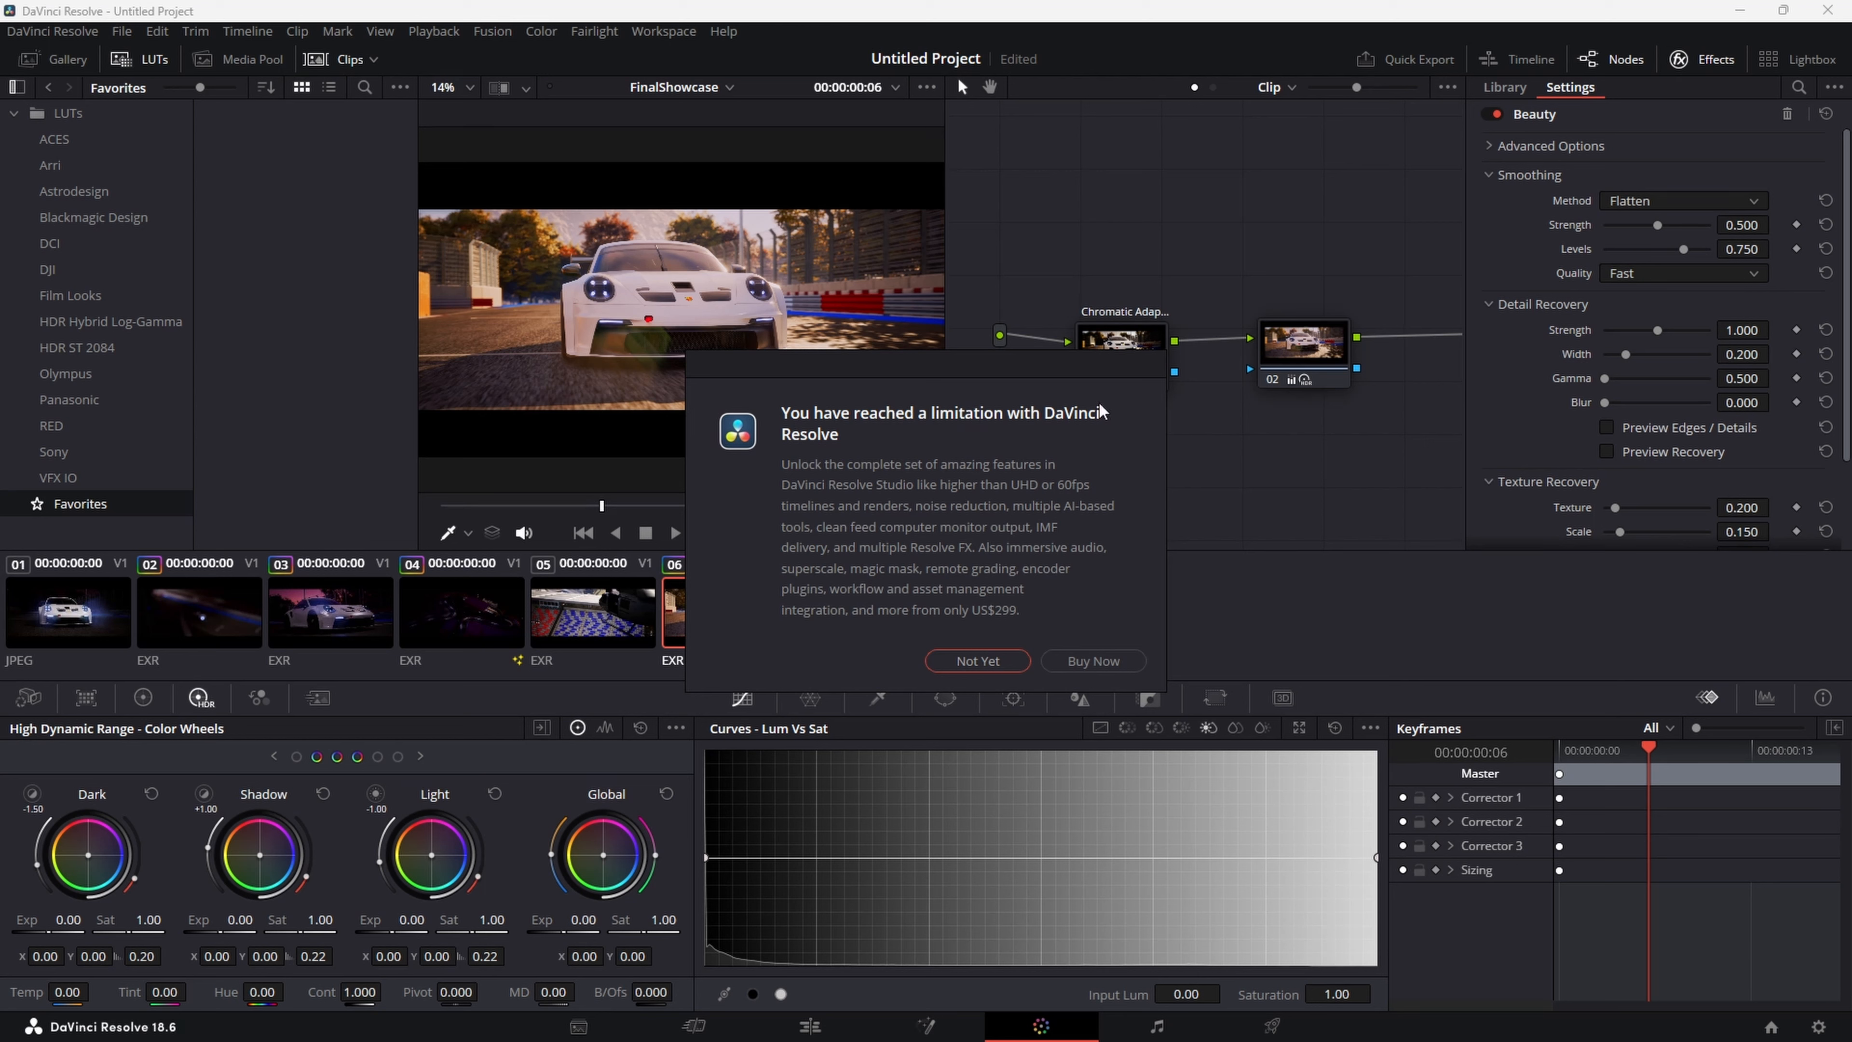
{"action": "left_click", "coordinate": [978, 661]}
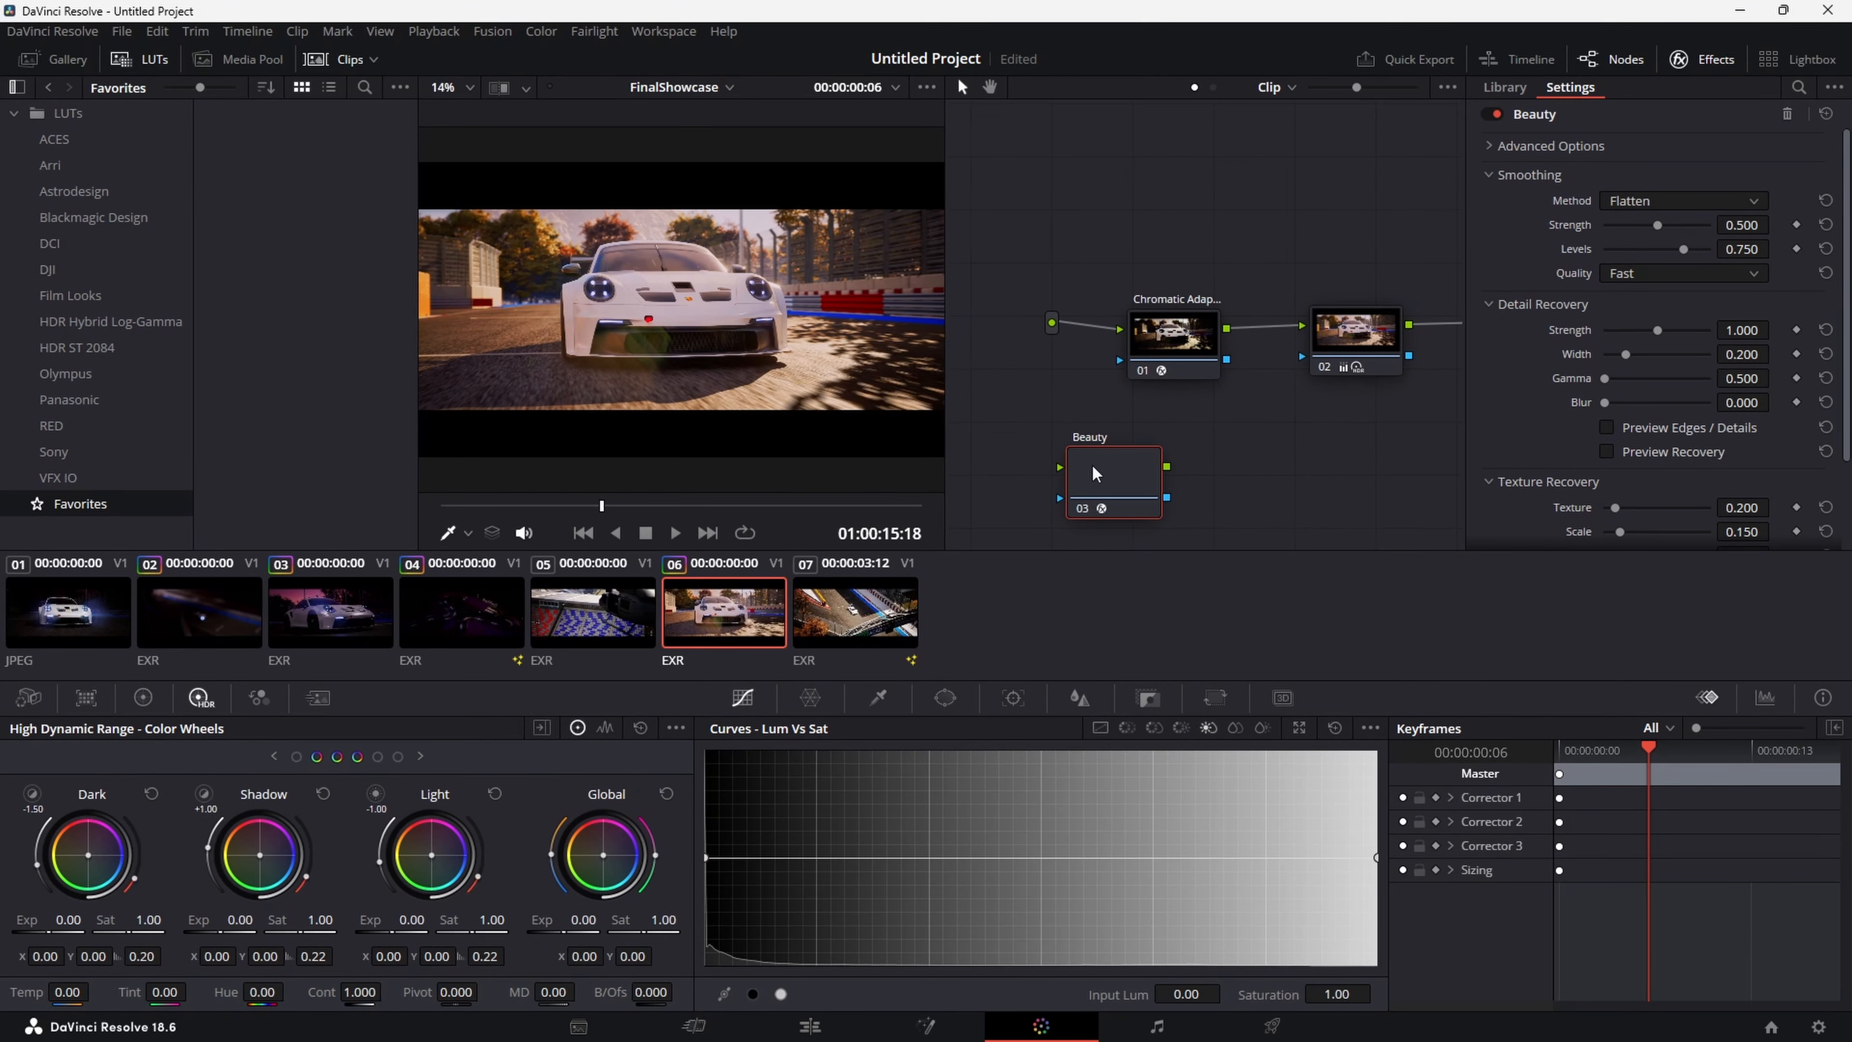
{"action": "key", "text": "Delete"}
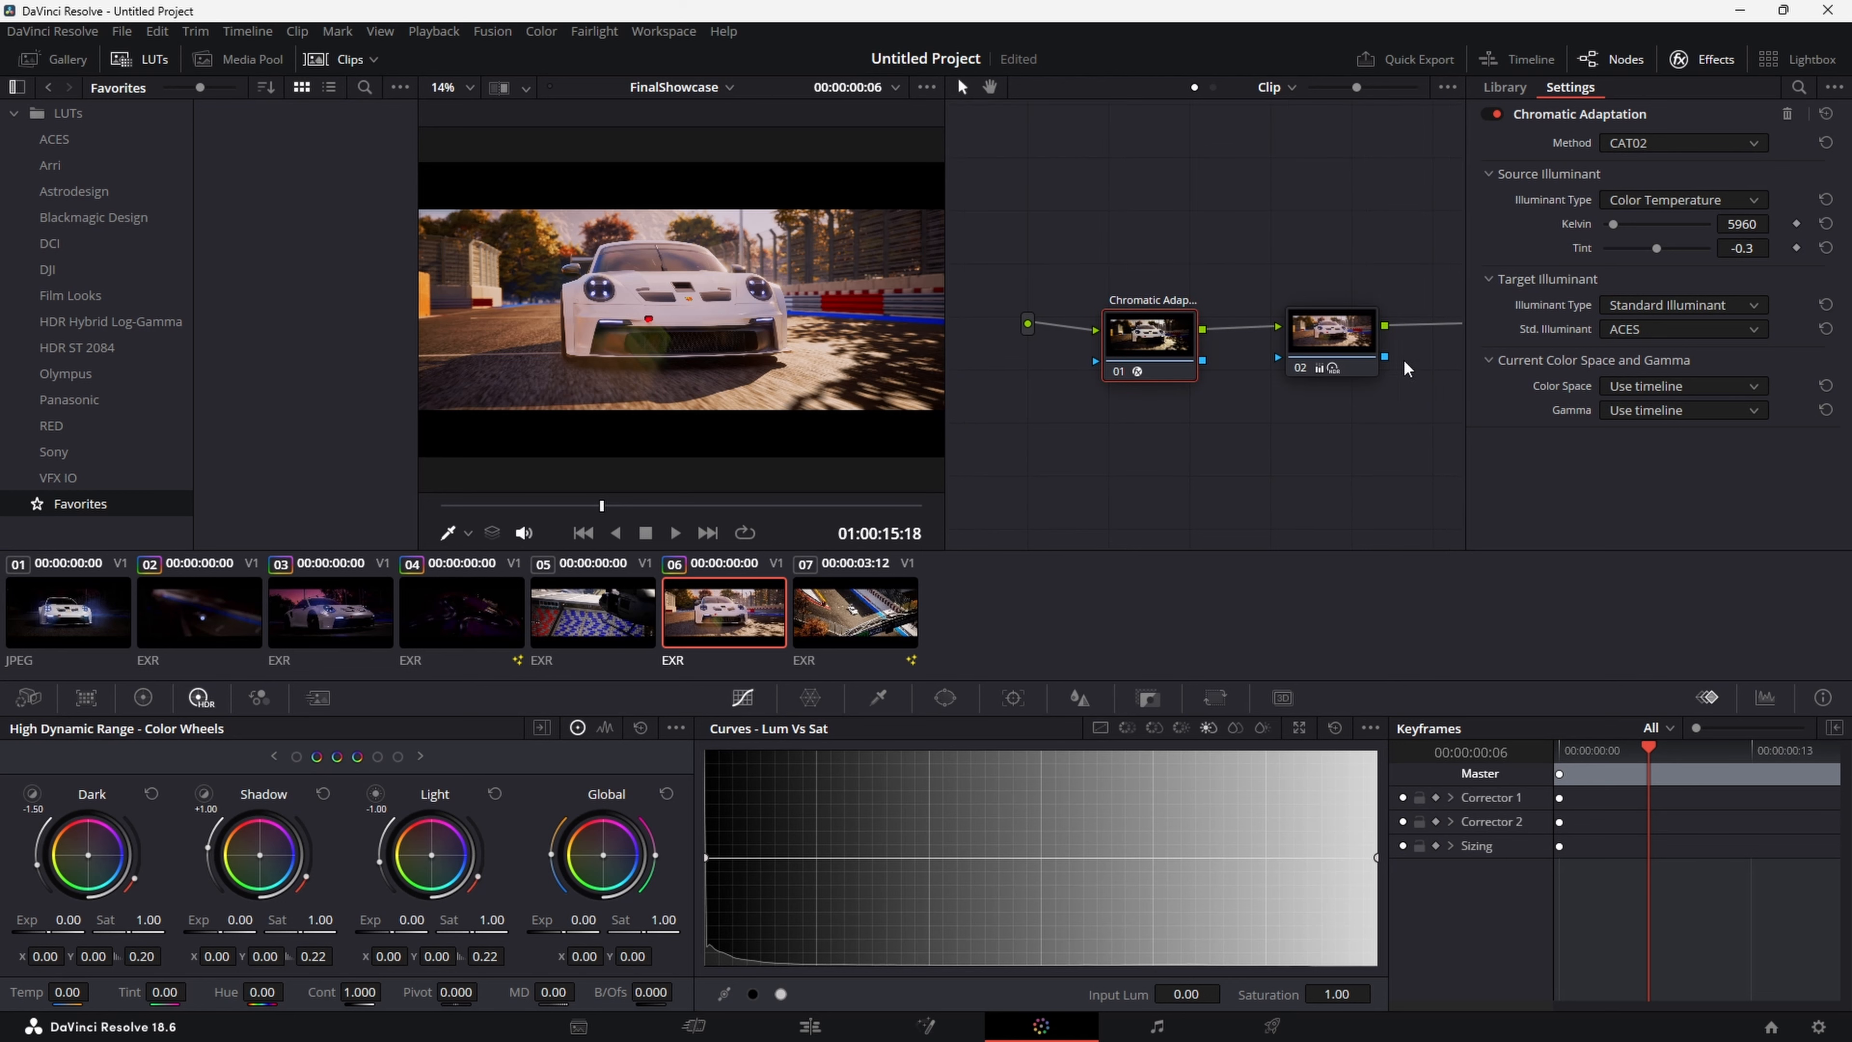
Browse the Resolve FX library through the Light, Refine, Revival and Sharpen effect groups
{"action": "left_click", "coordinate": [1505, 87]}
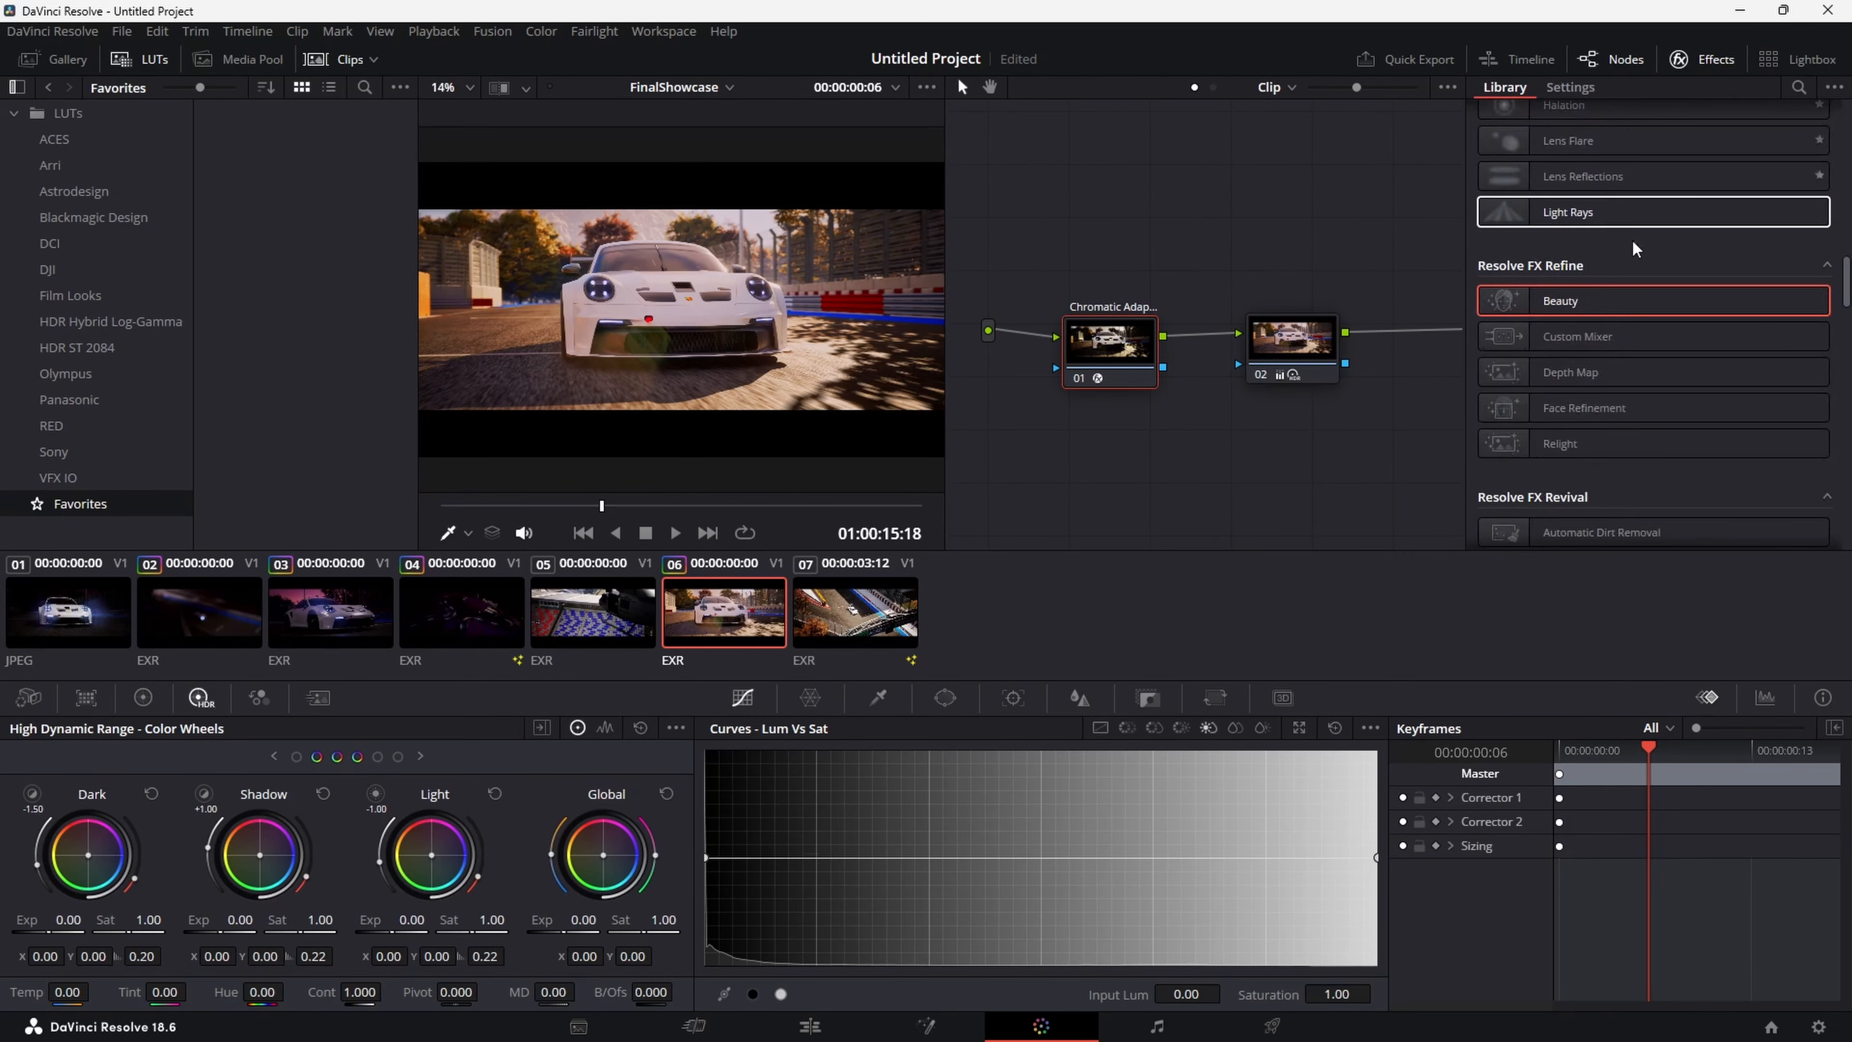
{"action": "scroll", "coordinate": [1676, 371], "scroll_direction": "up", "scroll_amount": 4}
{"action": "scroll", "coordinate": [1677, 373], "scroll_direction": "down", "scroll_amount": 8}
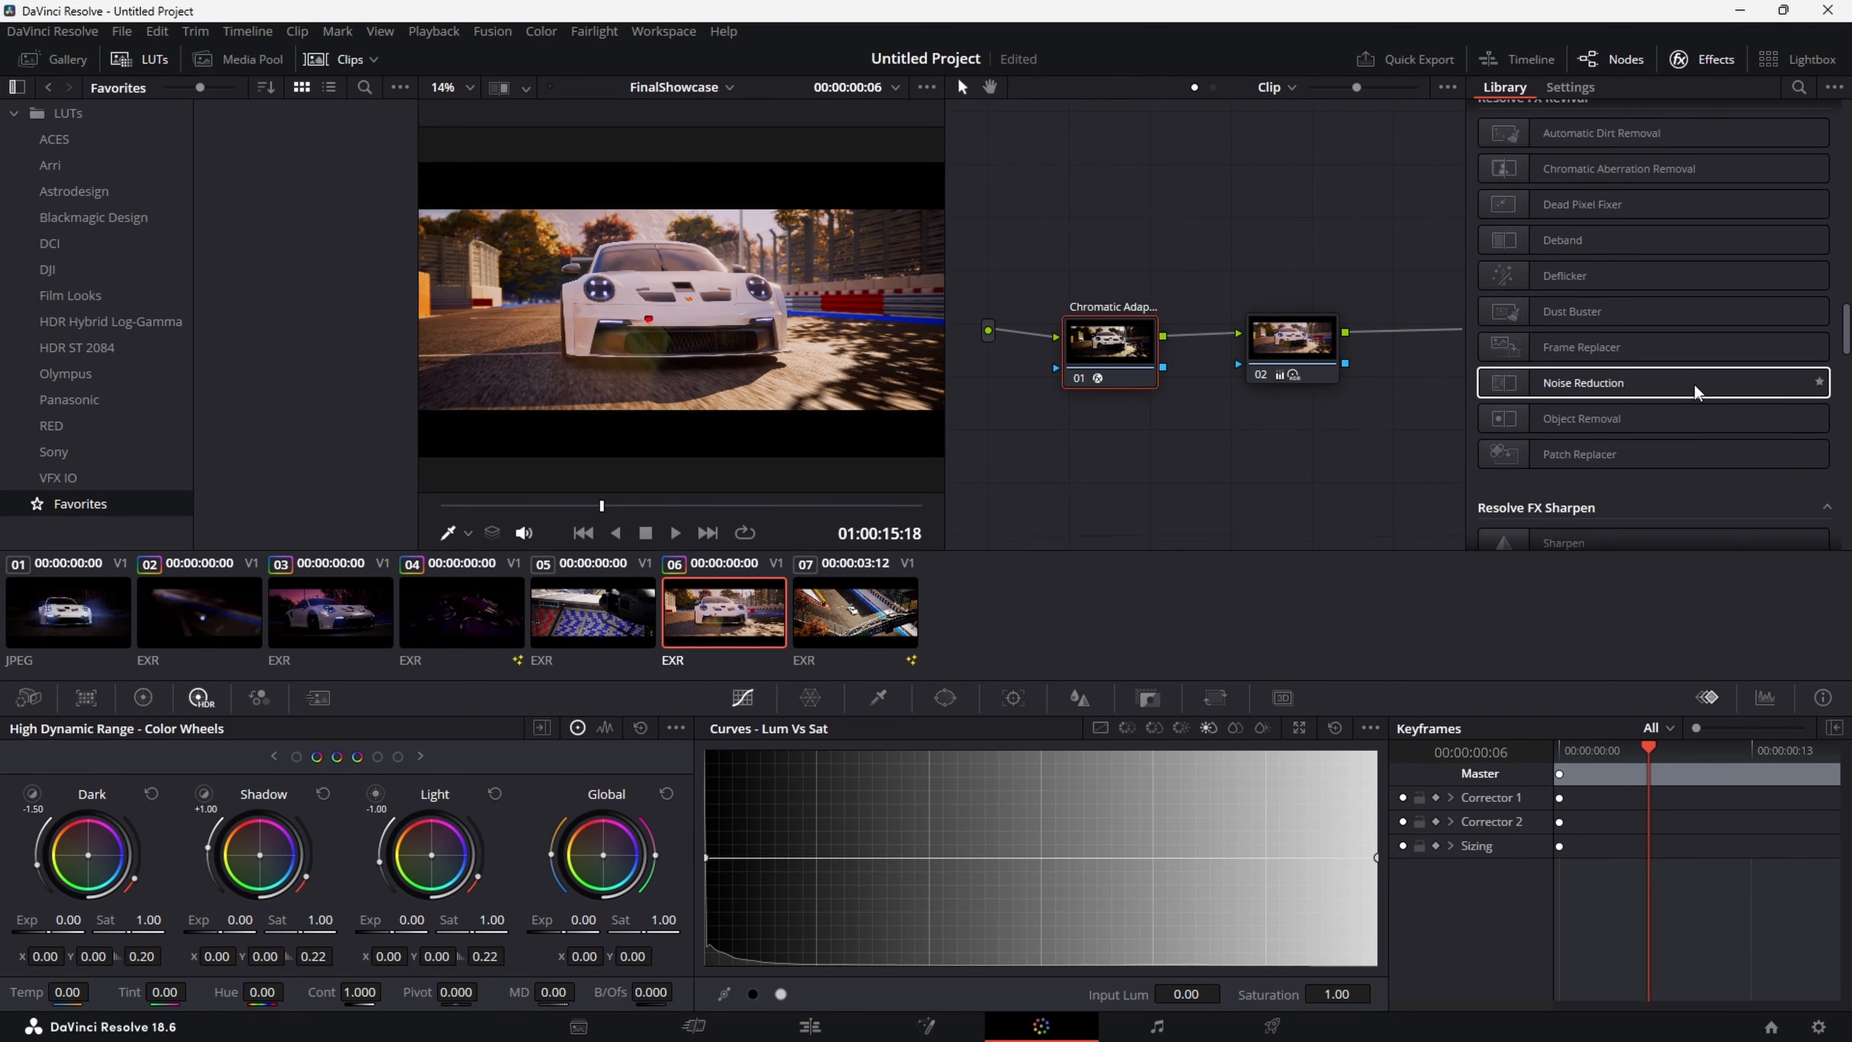
{"action": "scroll", "coordinate": [1692, 401], "scroll_direction": "down", "scroll_amount": 4}
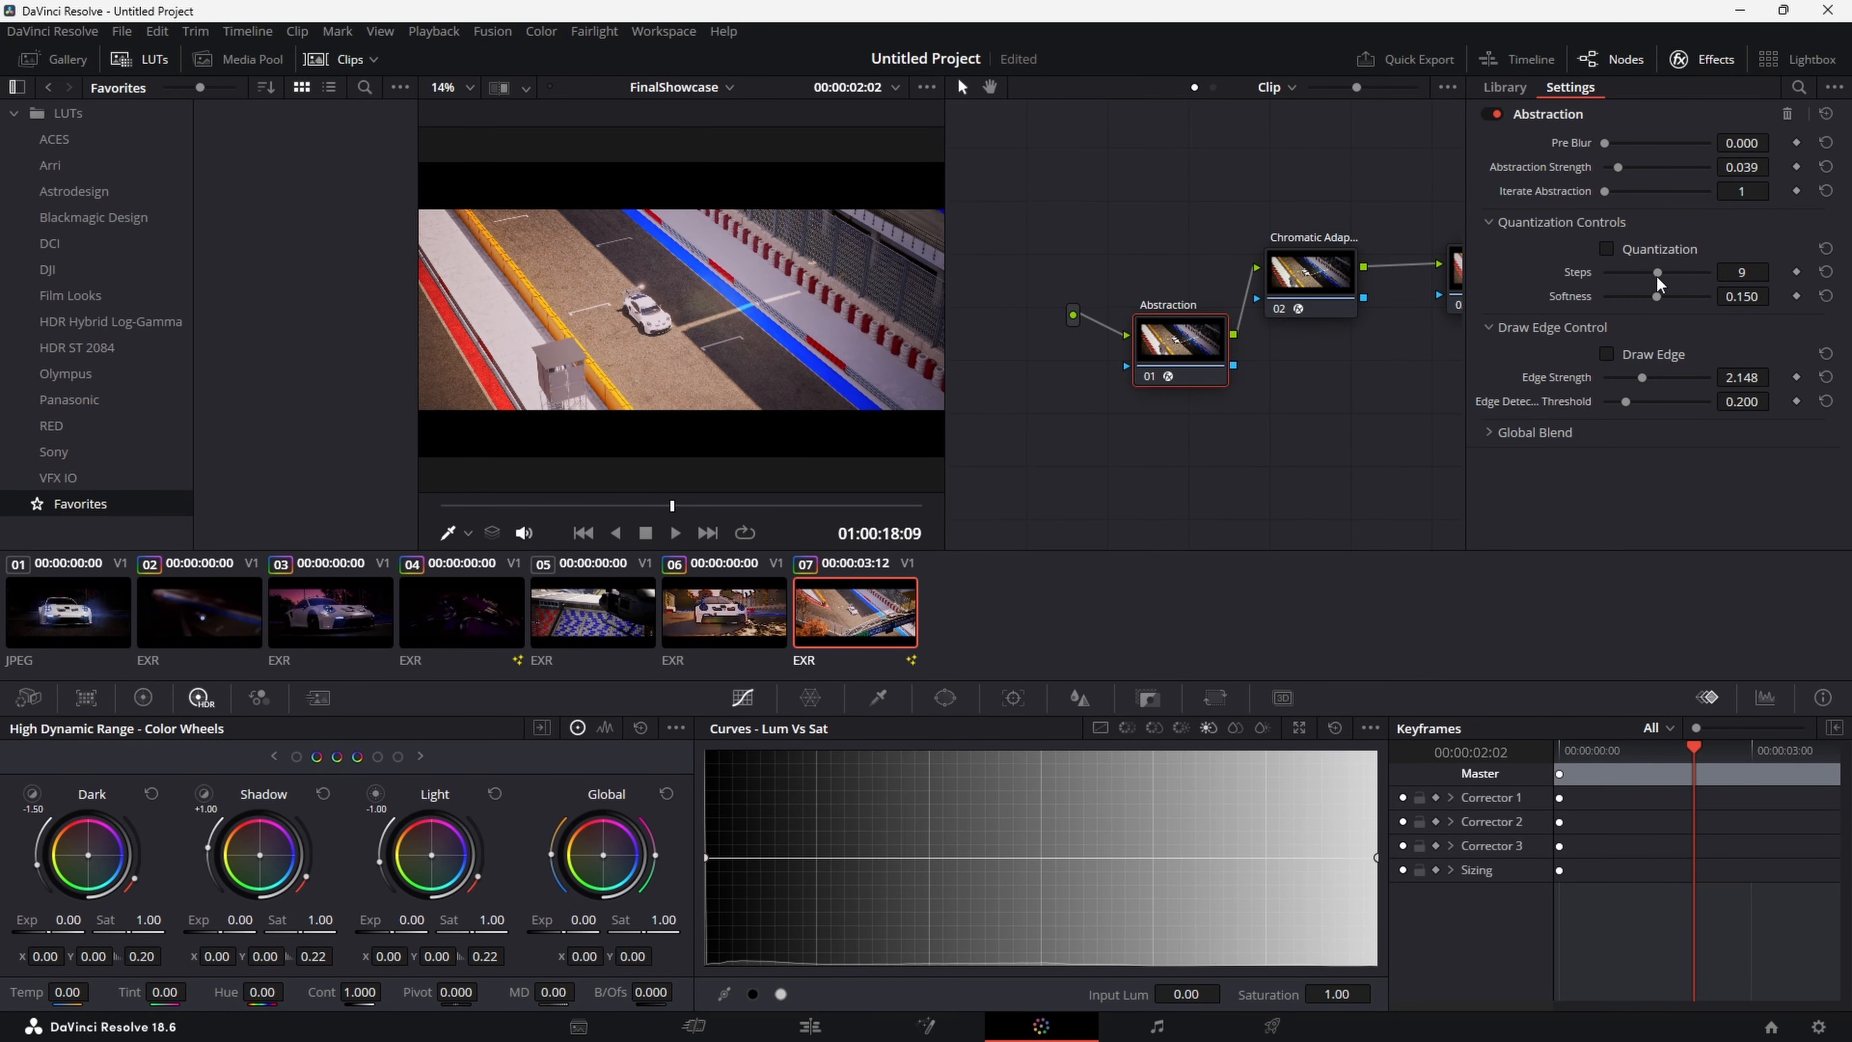
Arrange clip 07's source point, Abstraction, Chromatic Adaptation and third nodes in a straight row up to the output
{"action": "left_click_drag", "start_coordinate": [1109, 400], "coordinate": [1233, 311]}
{"action": "left_click_drag", "start_coordinate": [1371, 357], "coordinate": [1041, 355]}
{"action": "left_click_drag", "start_coordinate": [1221, 289], "coordinate": [1187, 290]}
{"action": "left_click_drag", "start_coordinate": [1083, 383], "coordinate": [1182, 375]}
{"action": "left_click_drag", "start_coordinate": [1422, 295], "coordinate": [1236, 289]}
{"action": "left_click_drag", "start_coordinate": [1186, 350], "coordinate": [1460, 339]}
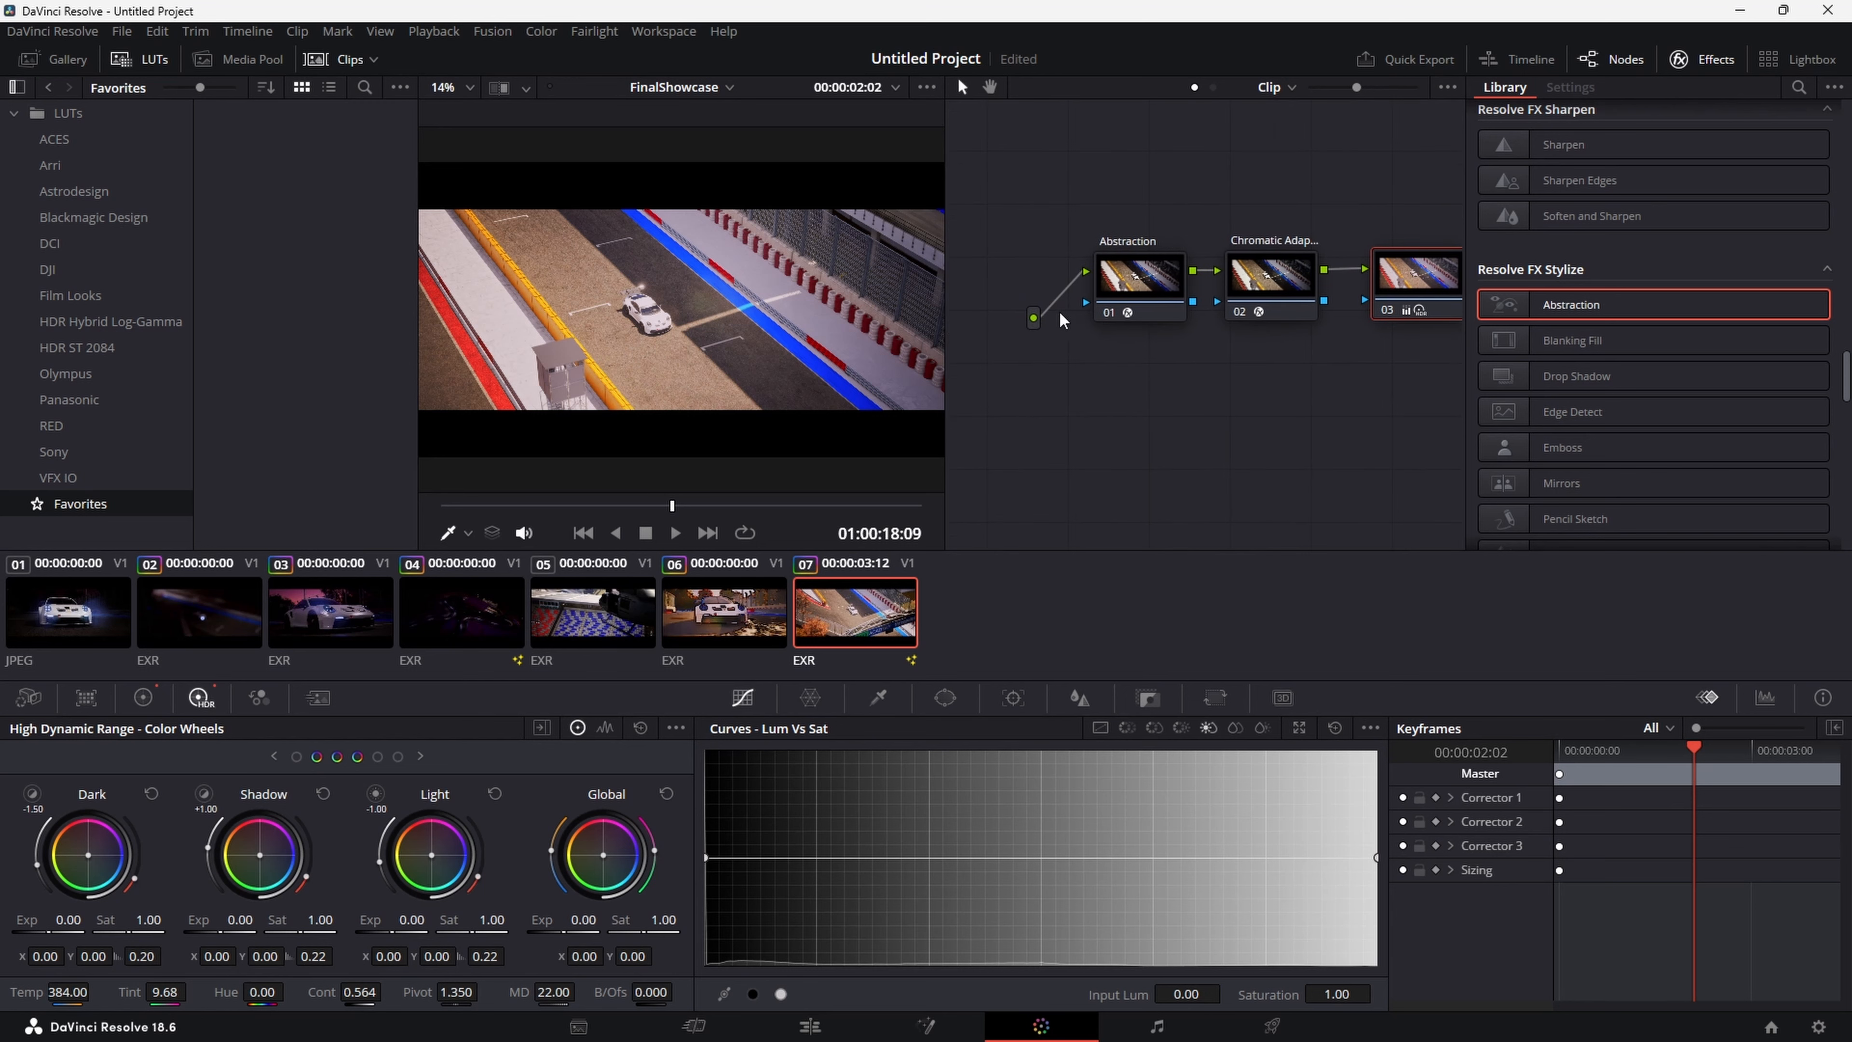
{"action": "left_click_drag", "start_coordinate": [1034, 317], "coordinate": [1042, 268]}
{"action": "left_click_drag", "start_coordinate": [1365, 280], "coordinate": [1313, 409]}
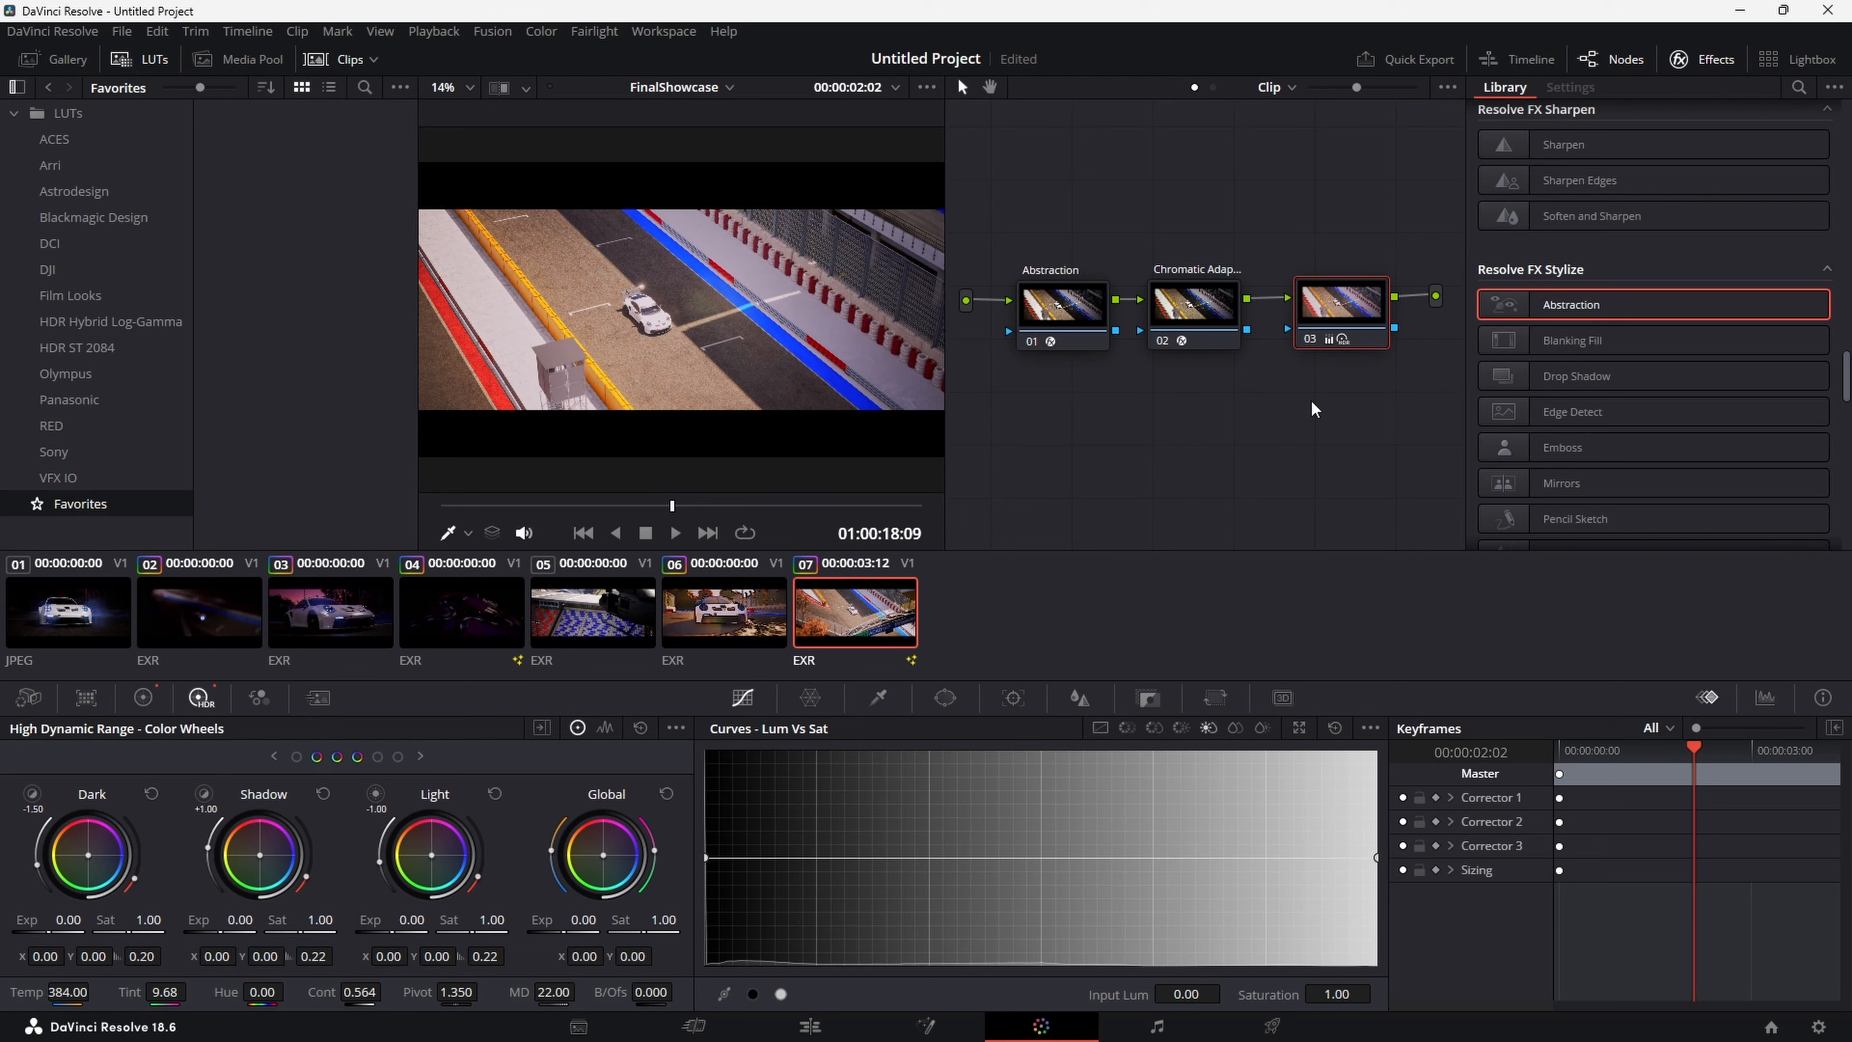
{"action": "left_click_drag", "start_coordinate": [1312, 403], "coordinate": [1315, 413]}
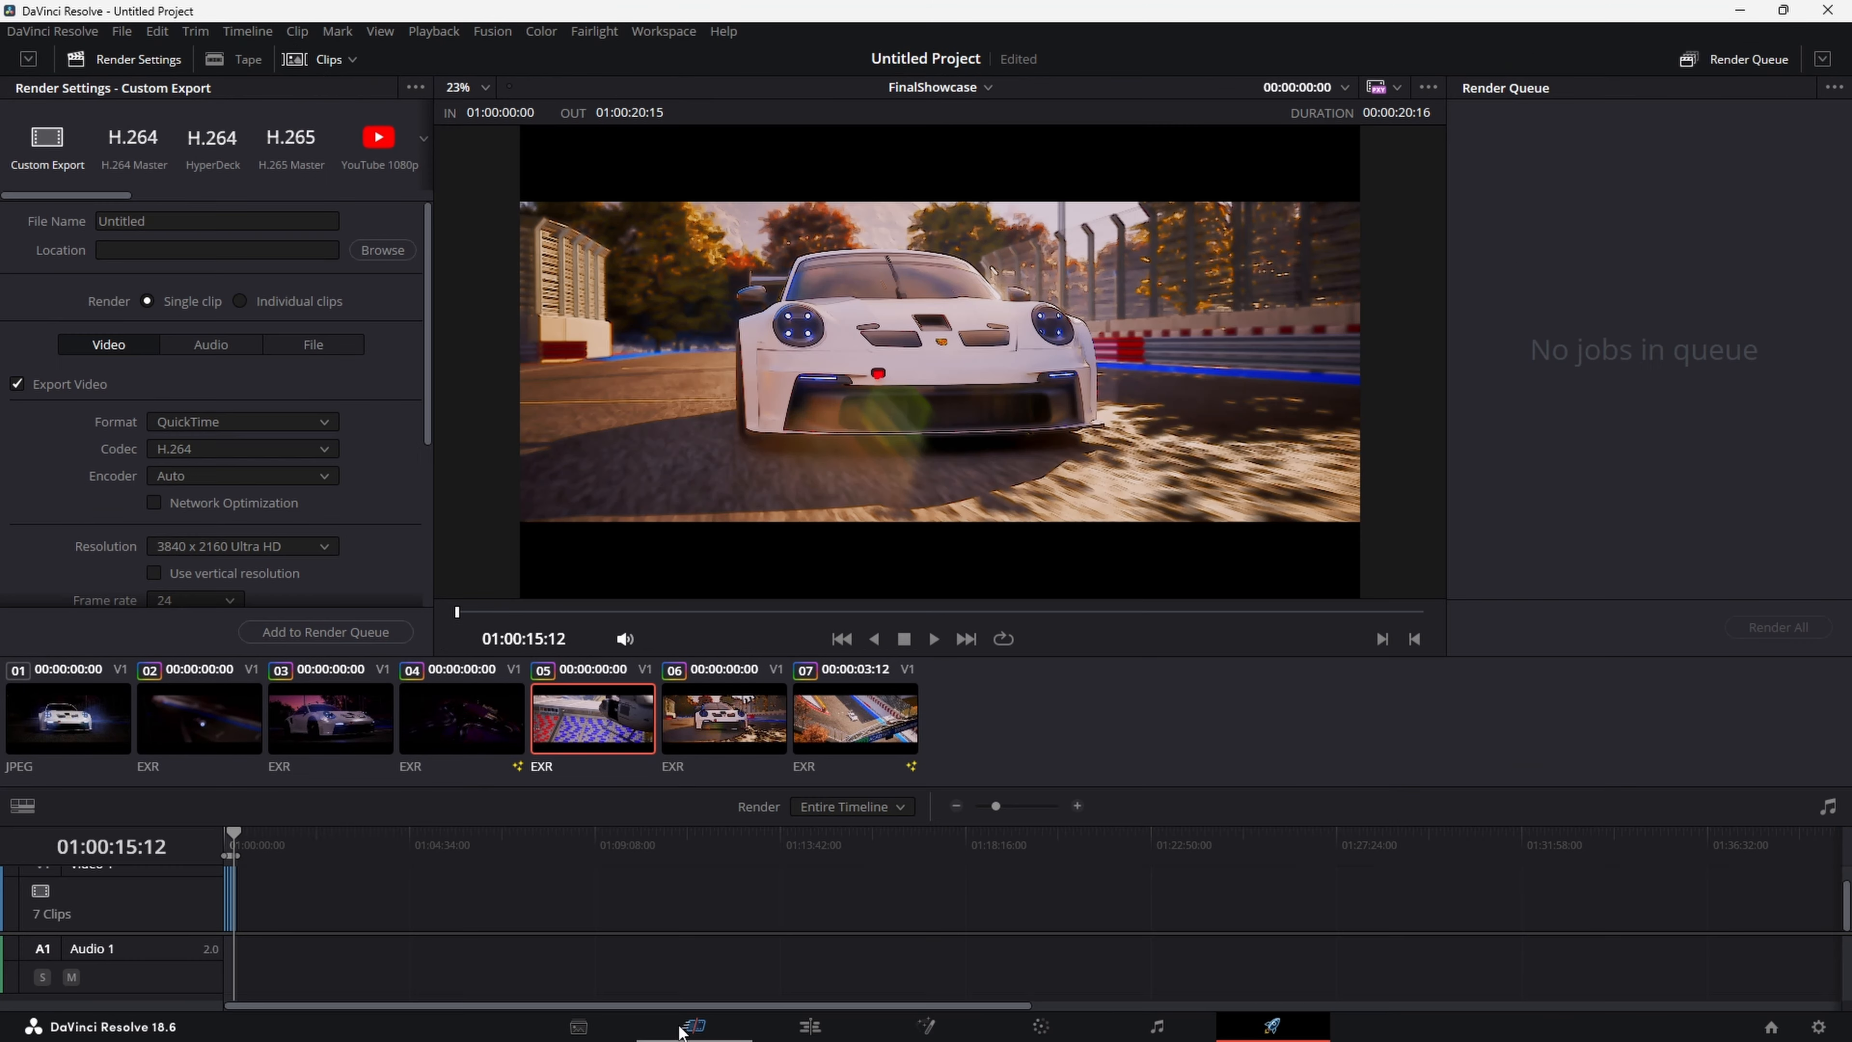
Return to the media storage and open the TutorialExercise folder
{"action": "left_click", "coordinate": [704, 1028]}
{"action": "left_click", "coordinate": [810, 1027]}
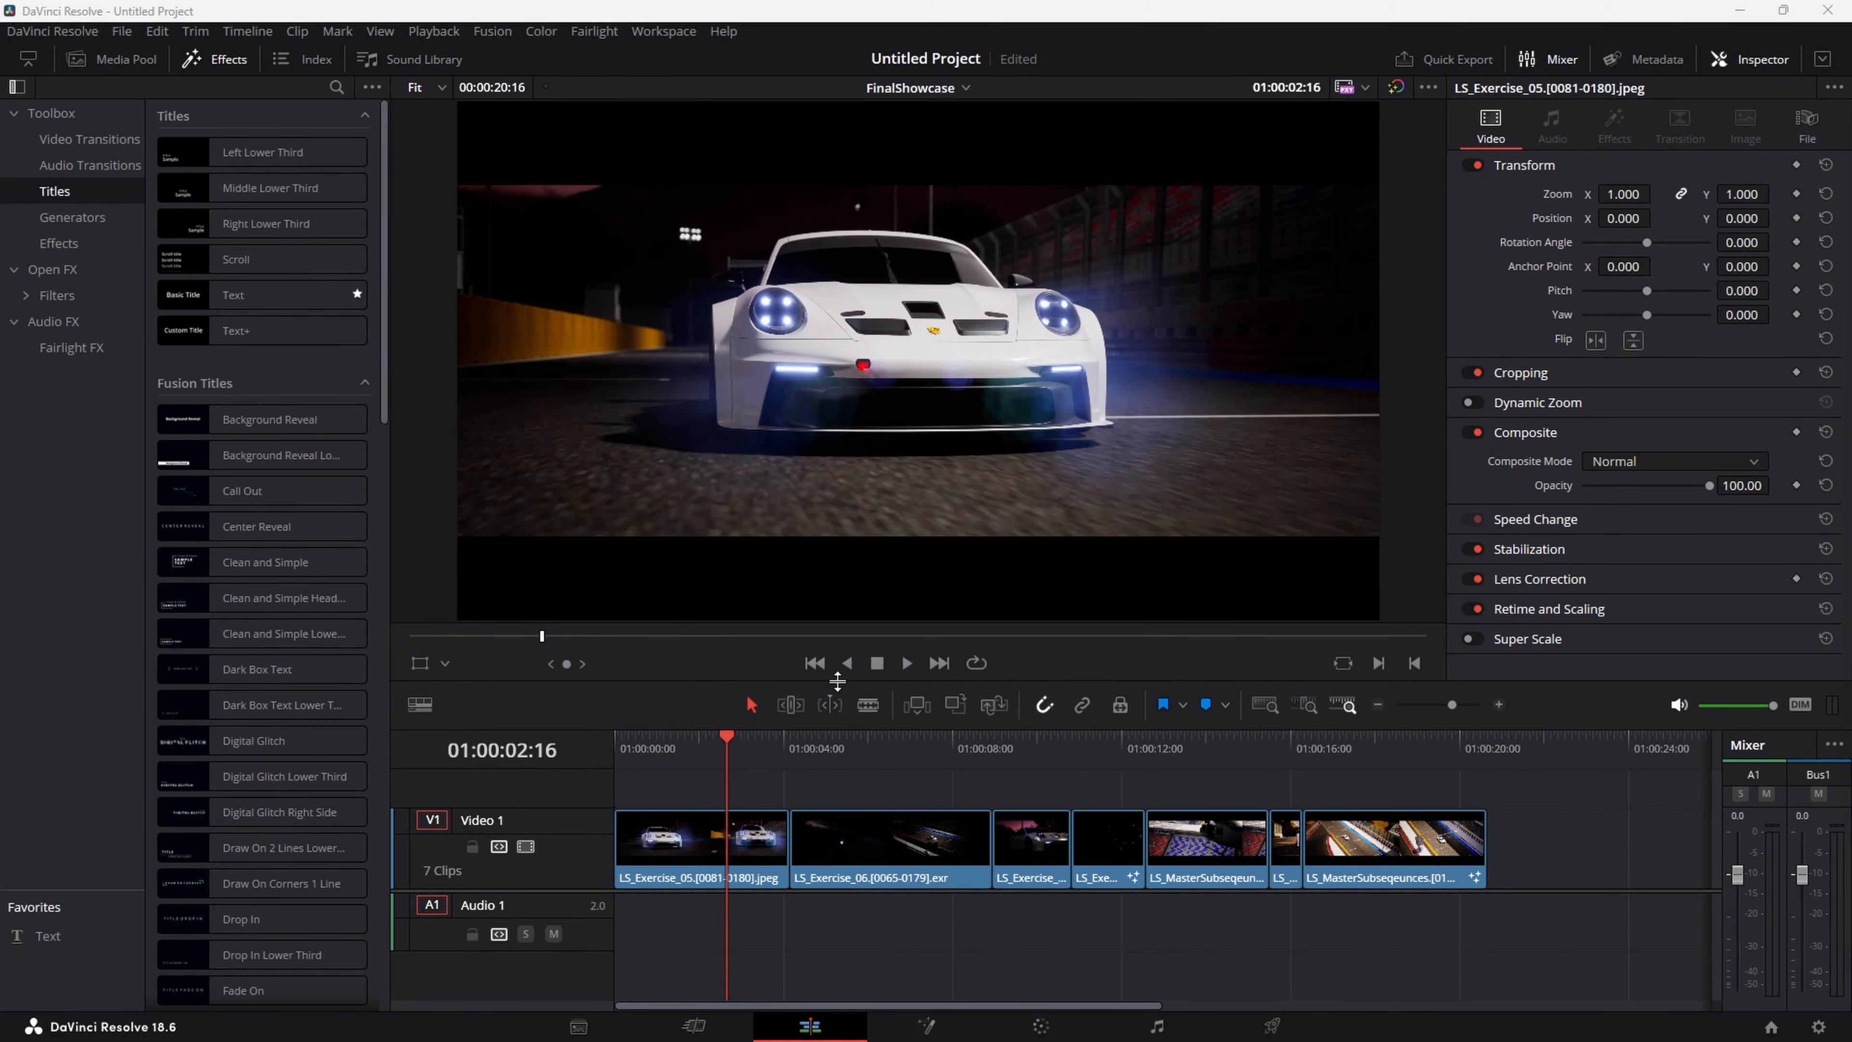
{"action": "left_click", "coordinate": [580, 1028]}
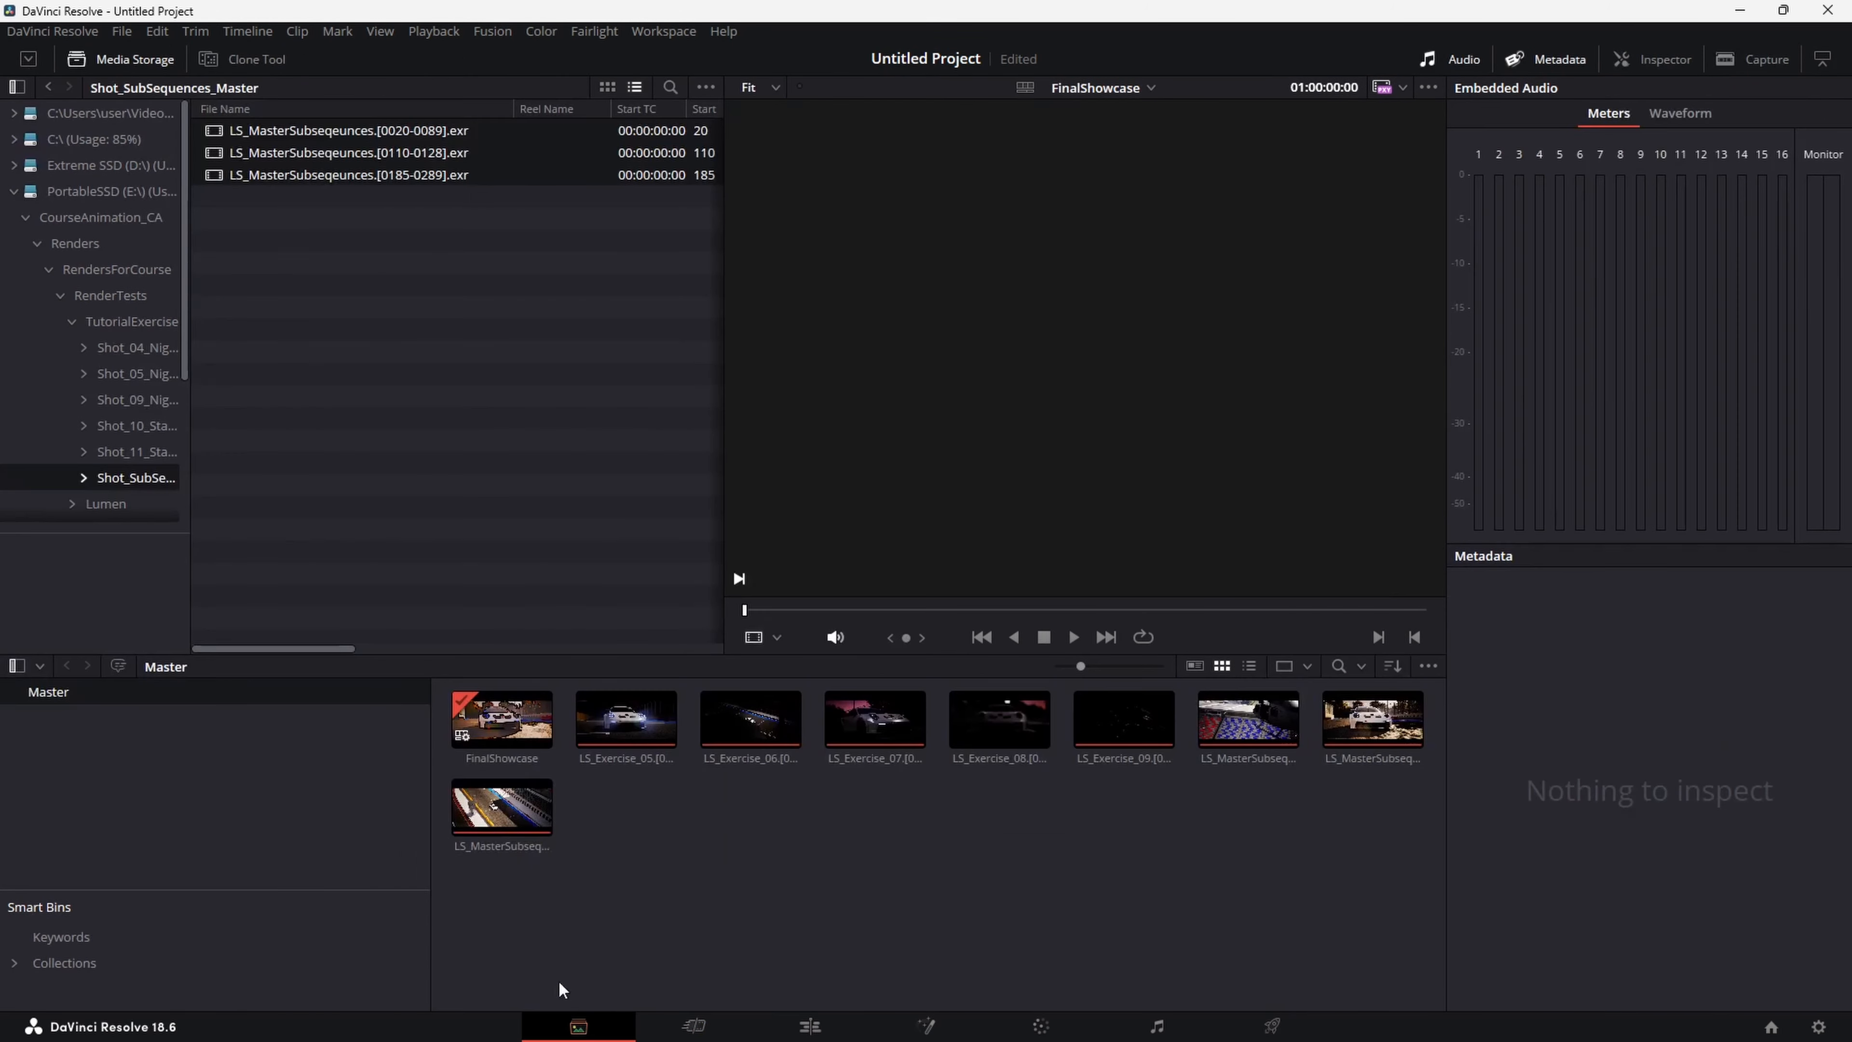
{"action": "left_click", "coordinate": [147, 321]}
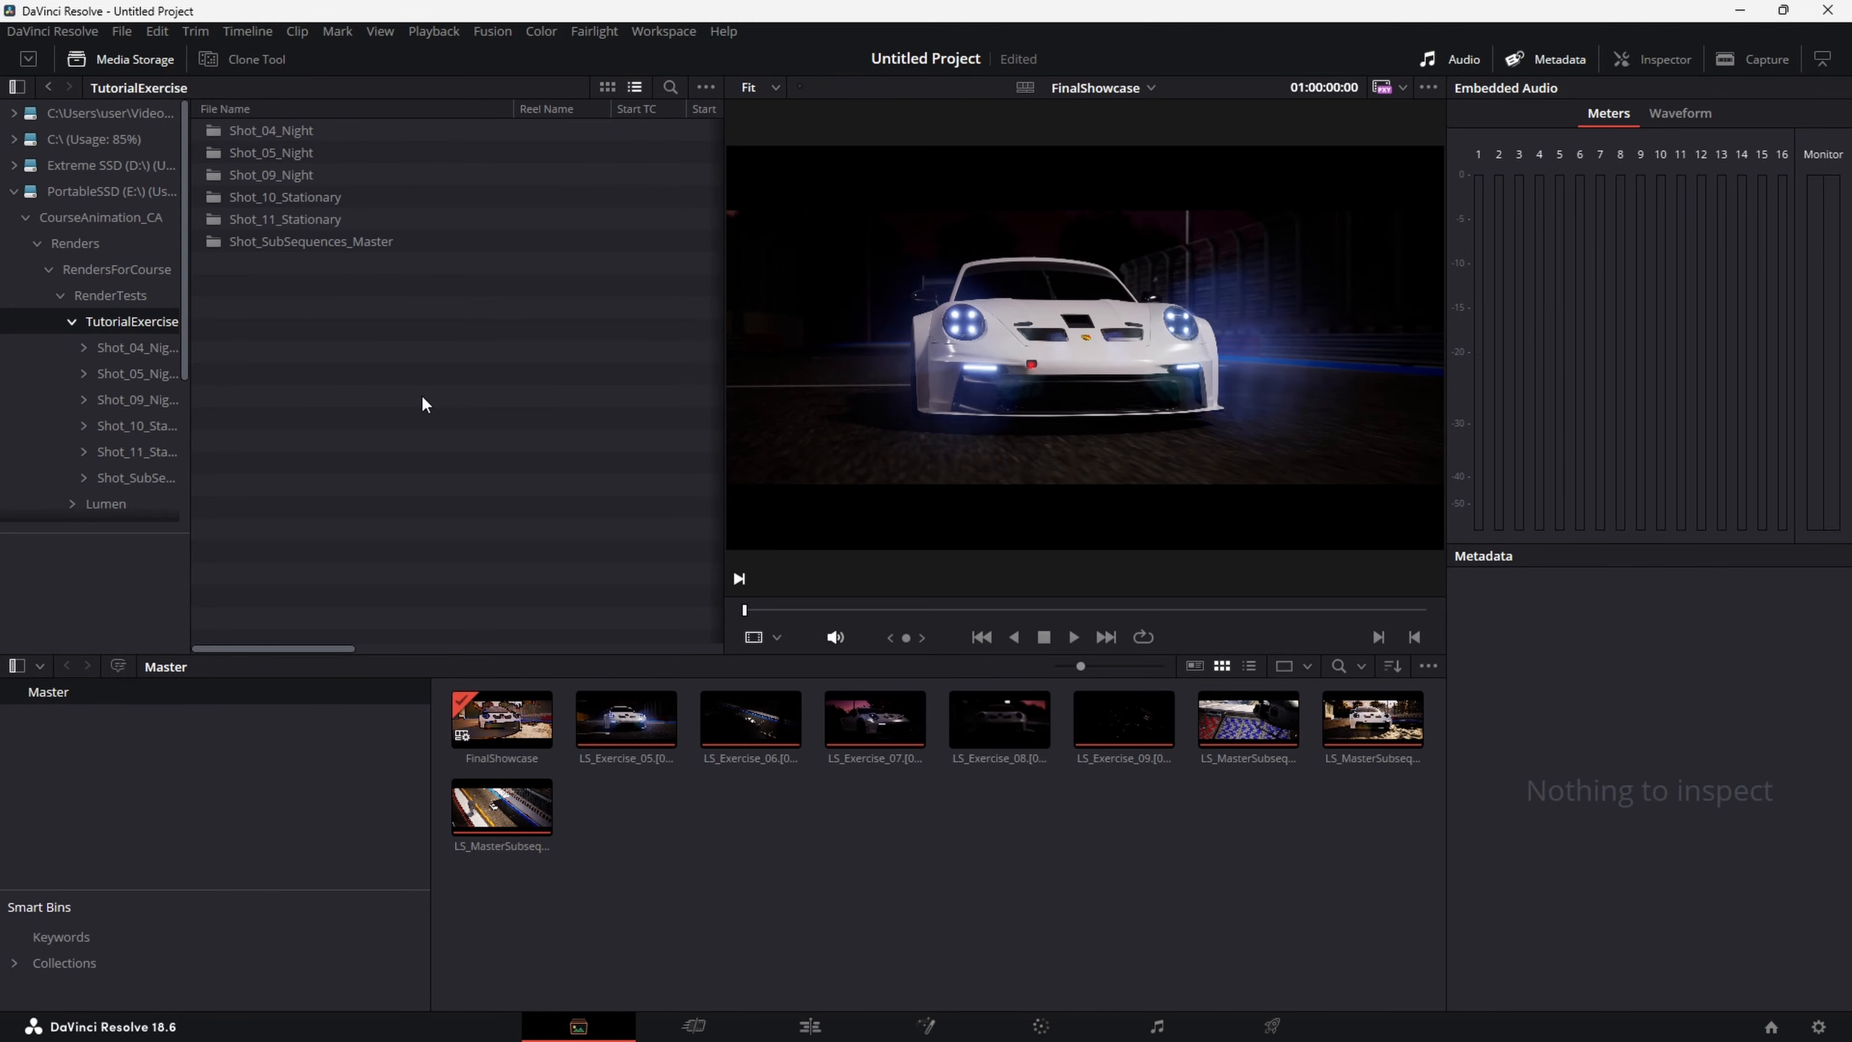
Add the music file The Racer.mp3 to the TutorialExercise folder and preview its waveform
{"action": "left_click_drag", "start_coordinate": [1851, 212], "coordinate": [1851, 79]}
{"action": "left_click_drag", "start_coordinate": [1395, 422], "coordinate": [489, 441]}
{"action": "left_click_drag", "start_coordinate": [1708, 110], "coordinate": [1851, 110]}
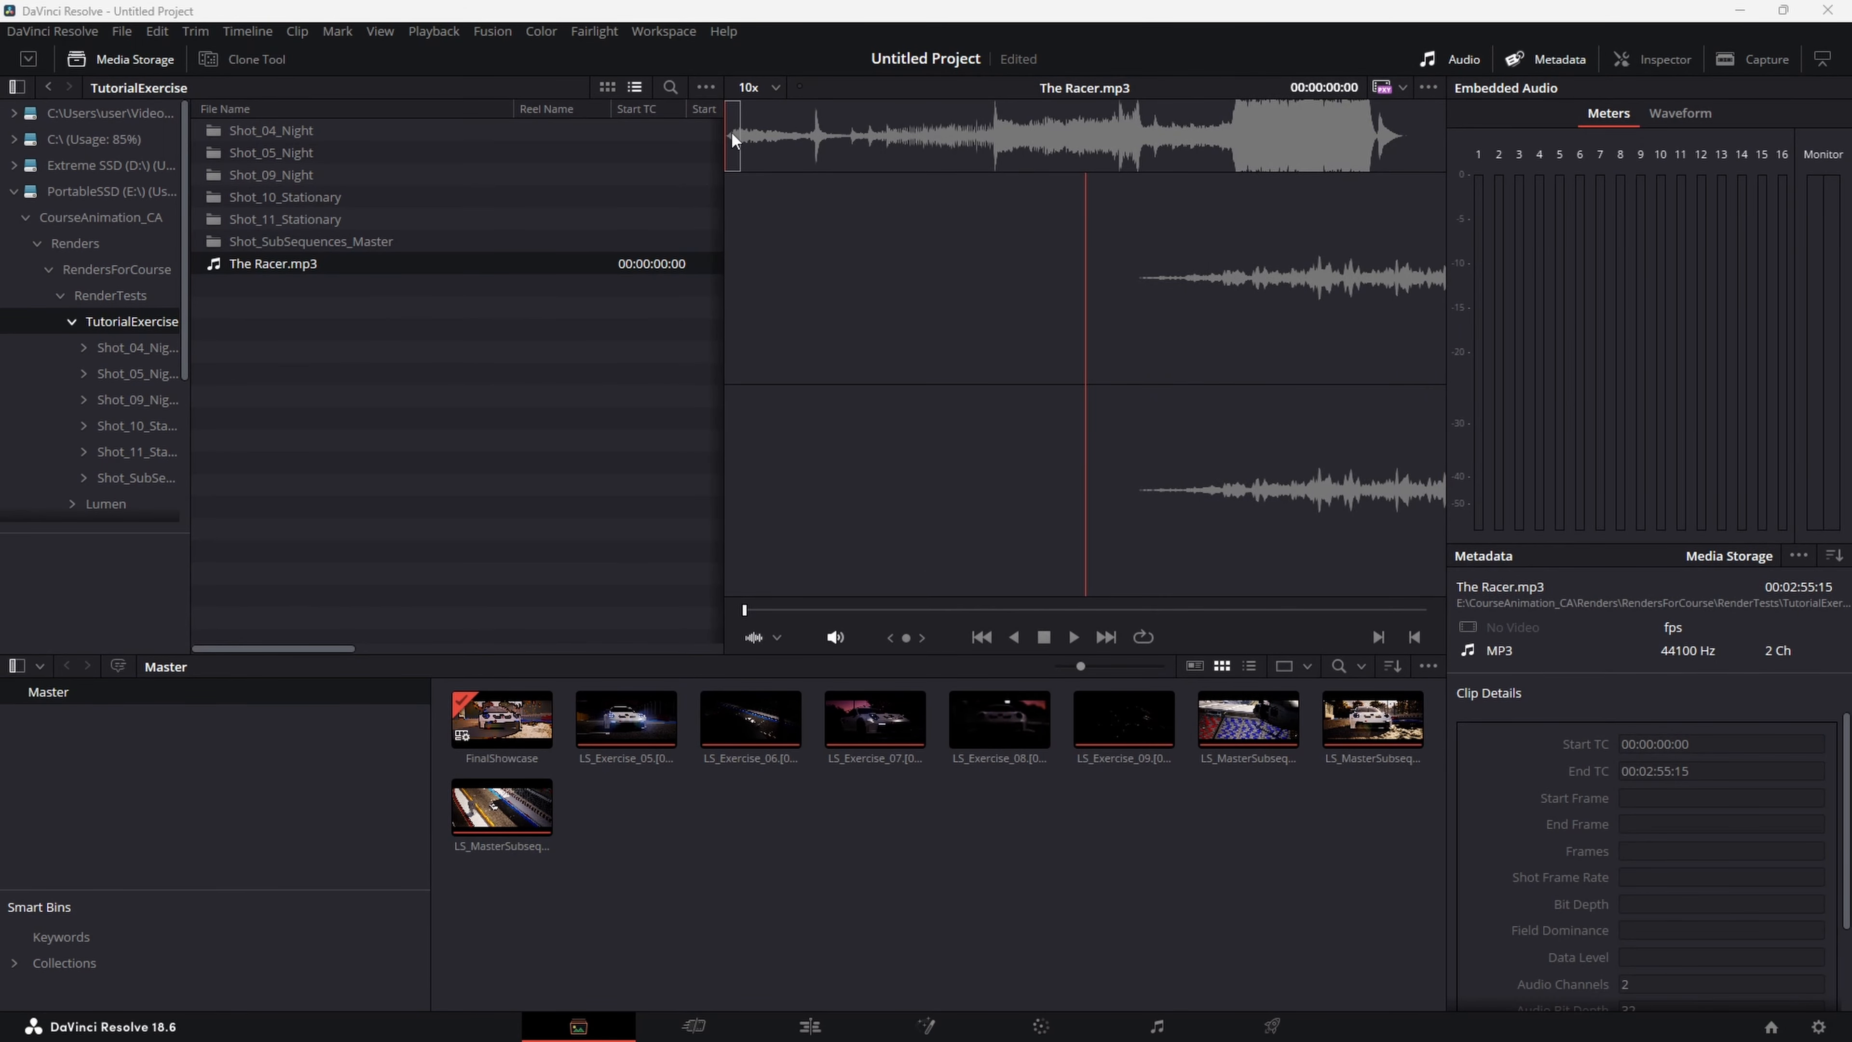
{"action": "left_click_drag", "start_coordinate": [732, 118], "coordinate": [355, 426]}
Import The Racer.mp3 from the TutorialExercise folder into the project's Master bin beside the FinalShowcase timeline
{"action": "left_click", "coordinate": [711, 1024]}
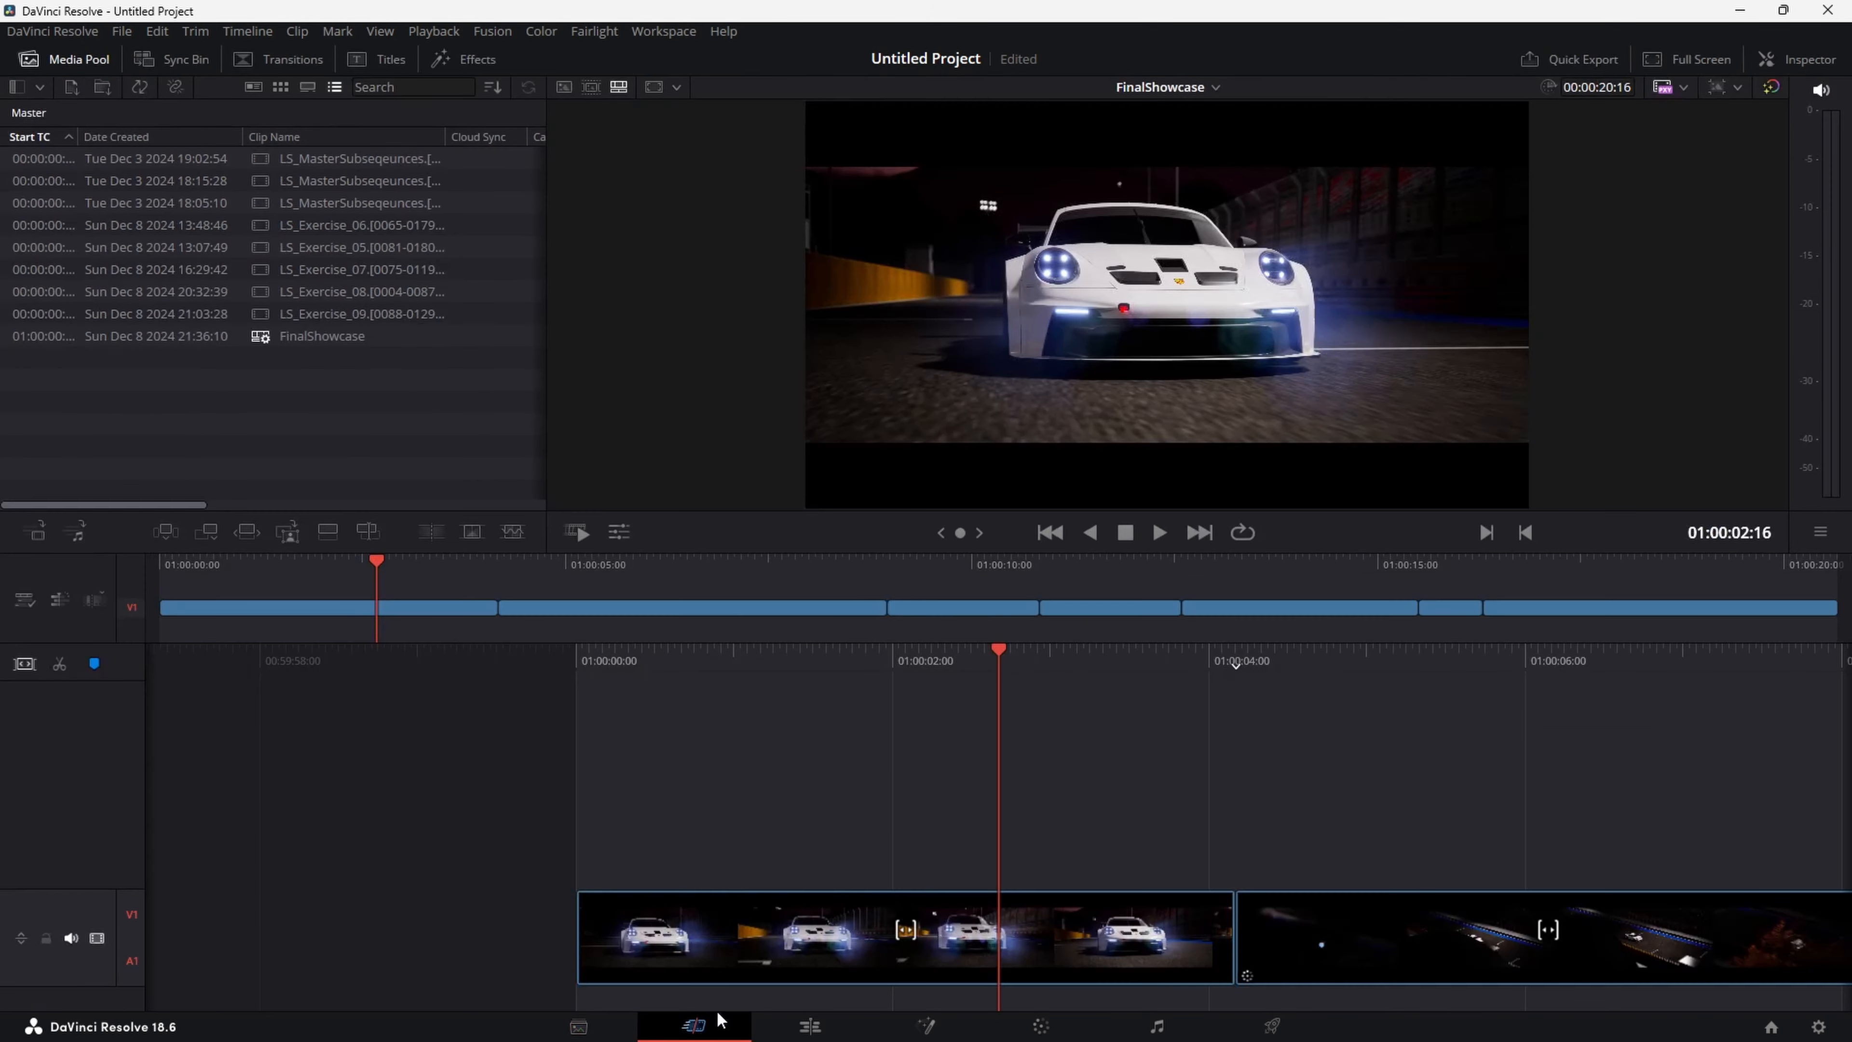
{"action": "left_click", "coordinate": [811, 1023]}
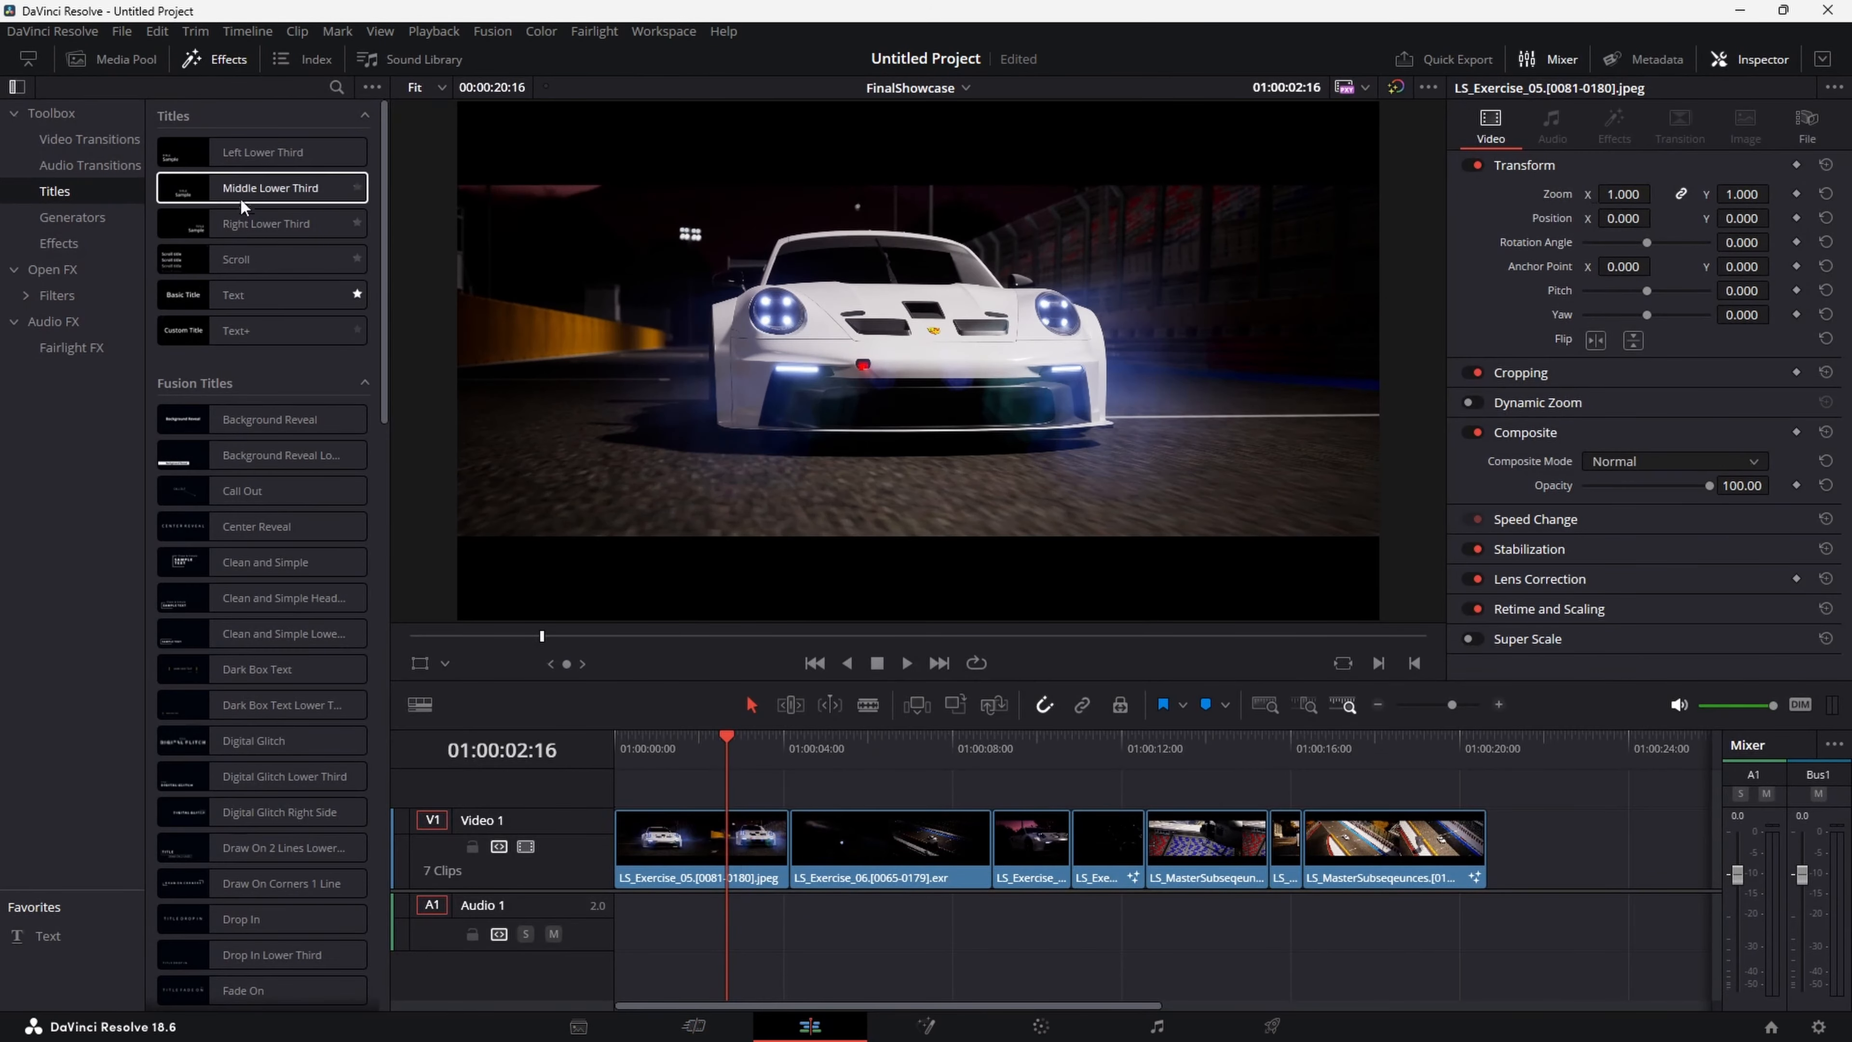
{"action": "left_click", "coordinate": [591, 1029]}
{"action": "left_click_drag", "start_coordinate": [316, 268], "coordinate": [543, 737]}
{"action": "left_click", "coordinate": [504, 734]}
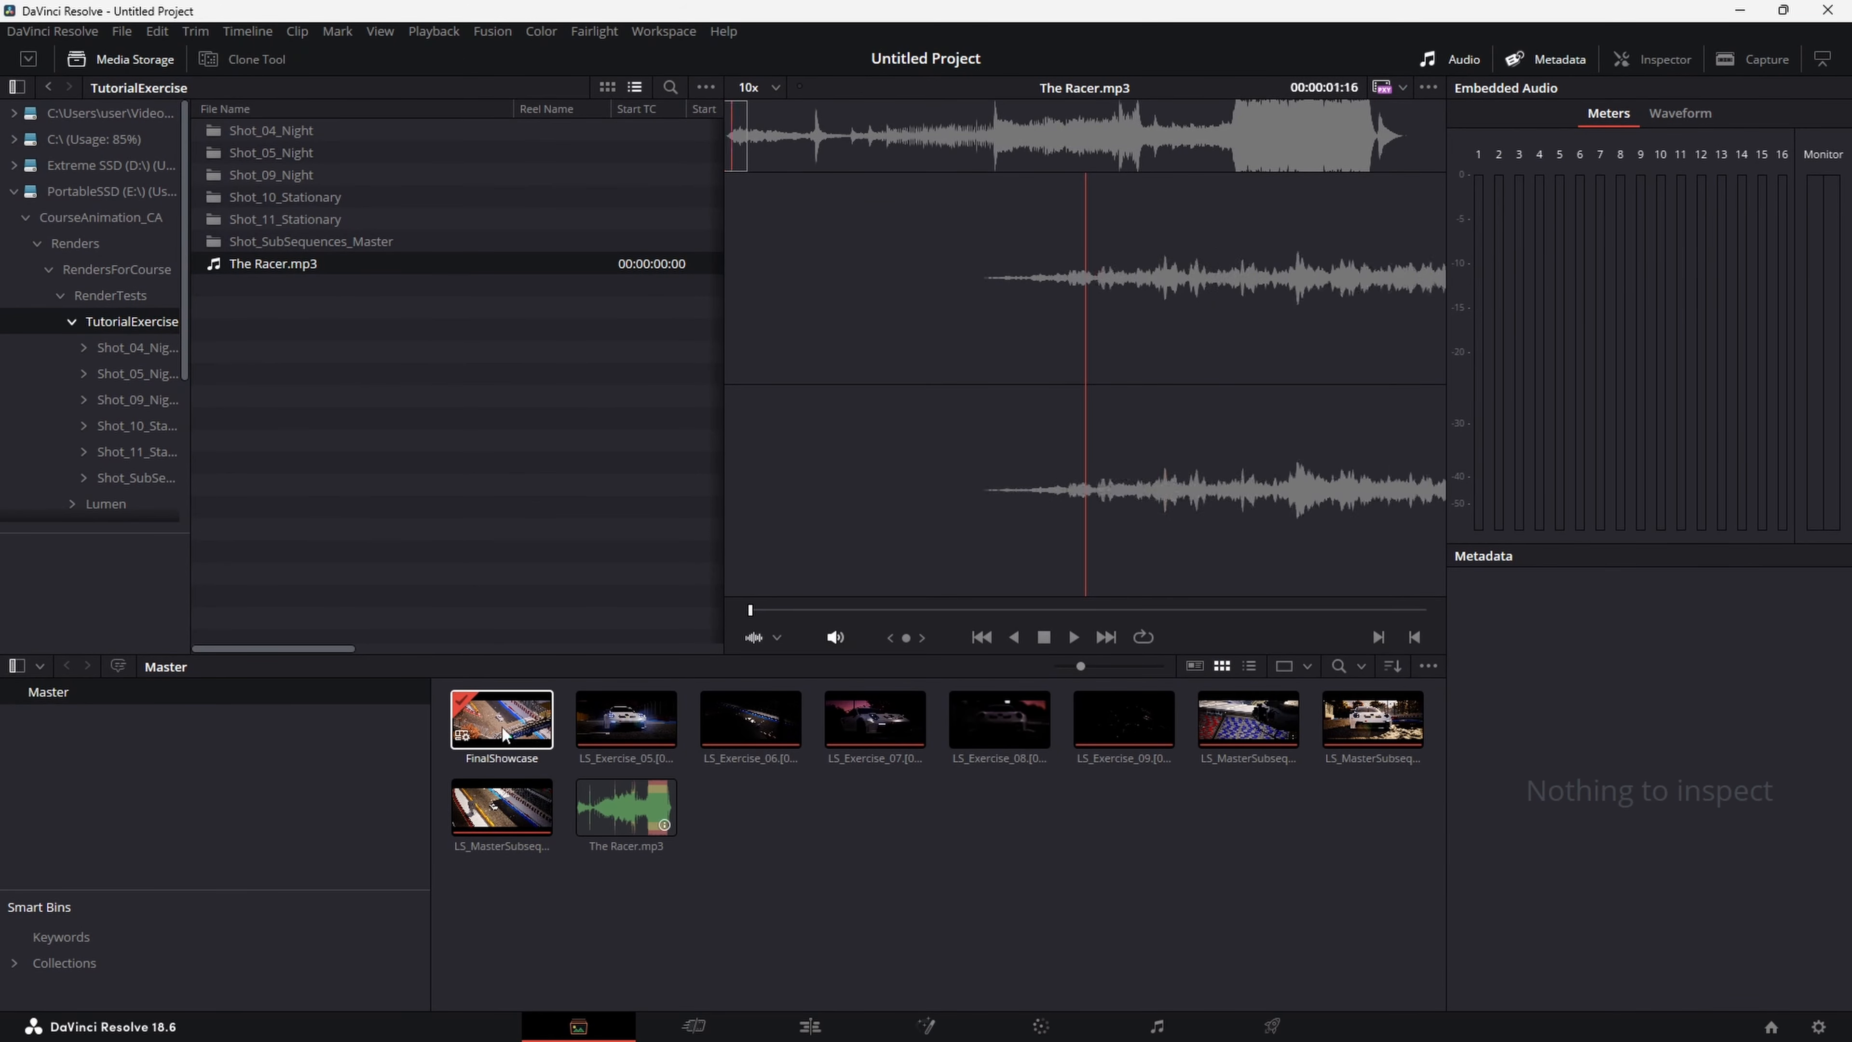
Open the FinalShowcase timeline for editing and hide the category list beside the title effects
{"action": "left_click", "coordinate": [810, 1027]}
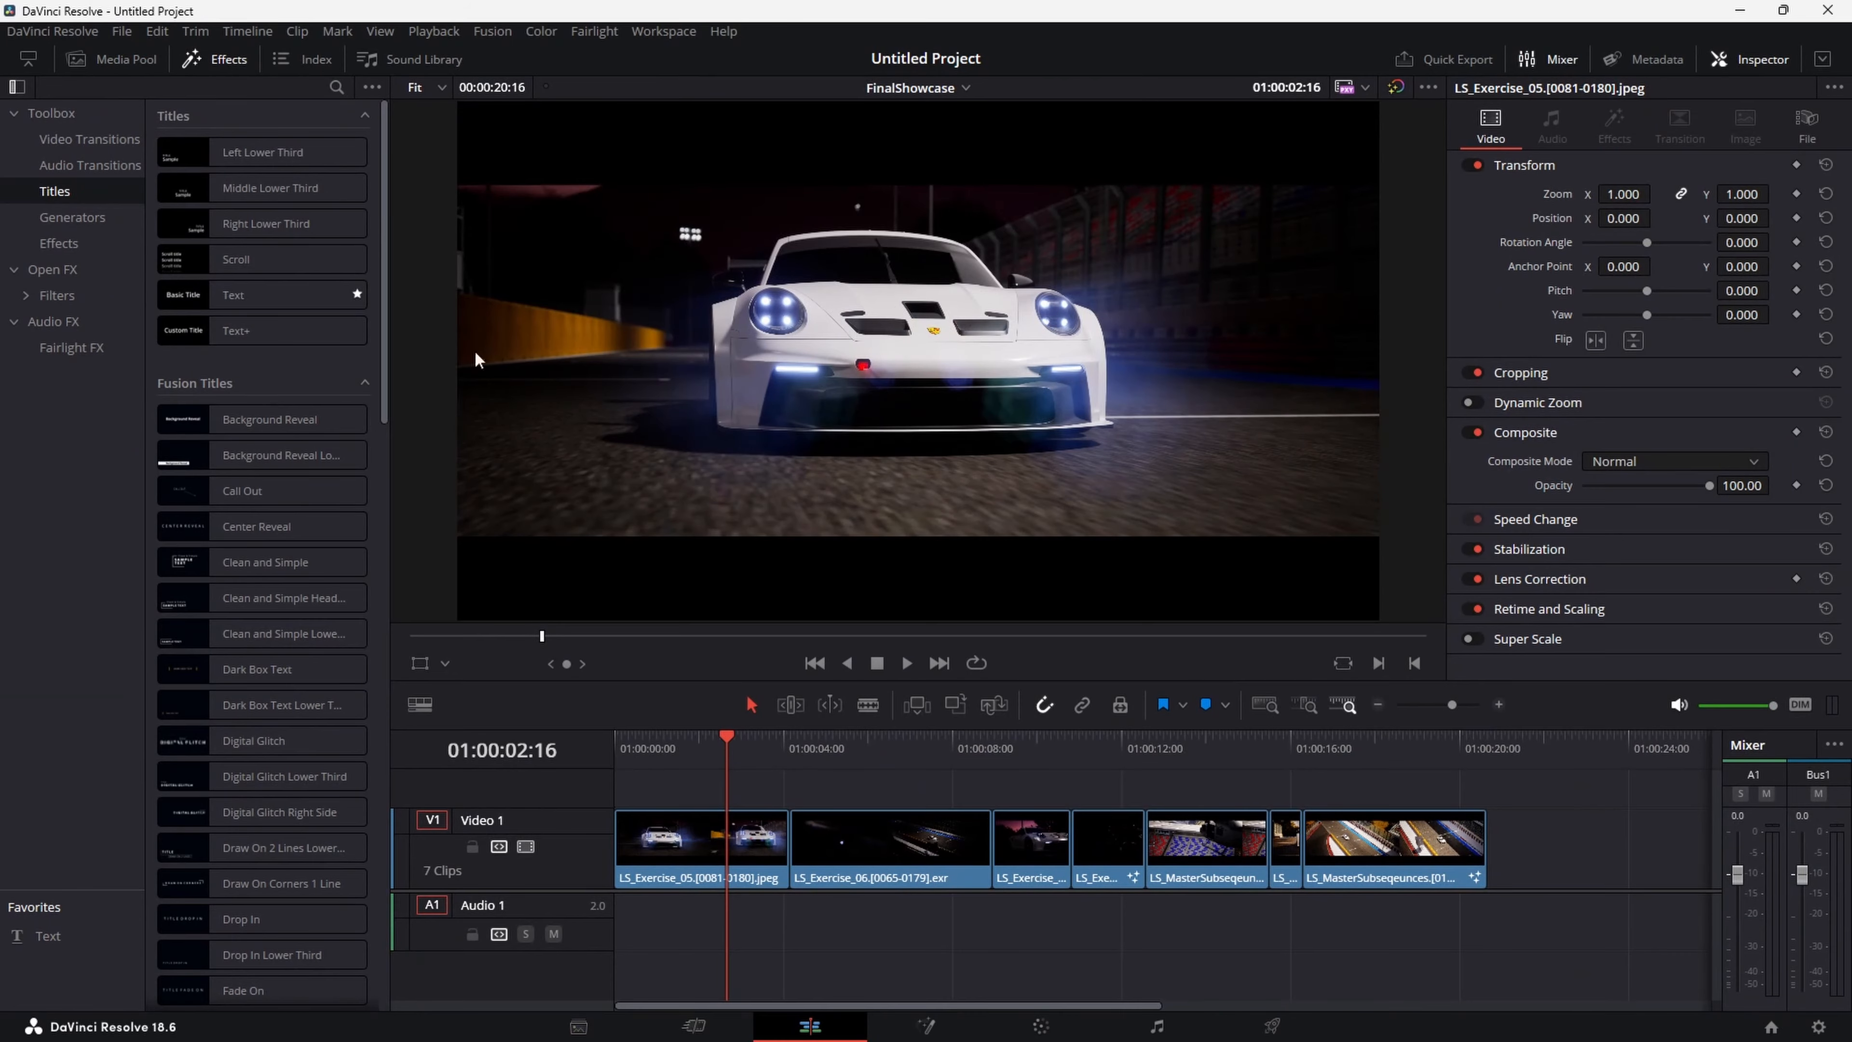
{"action": "left_click", "coordinate": [598, 1026]}
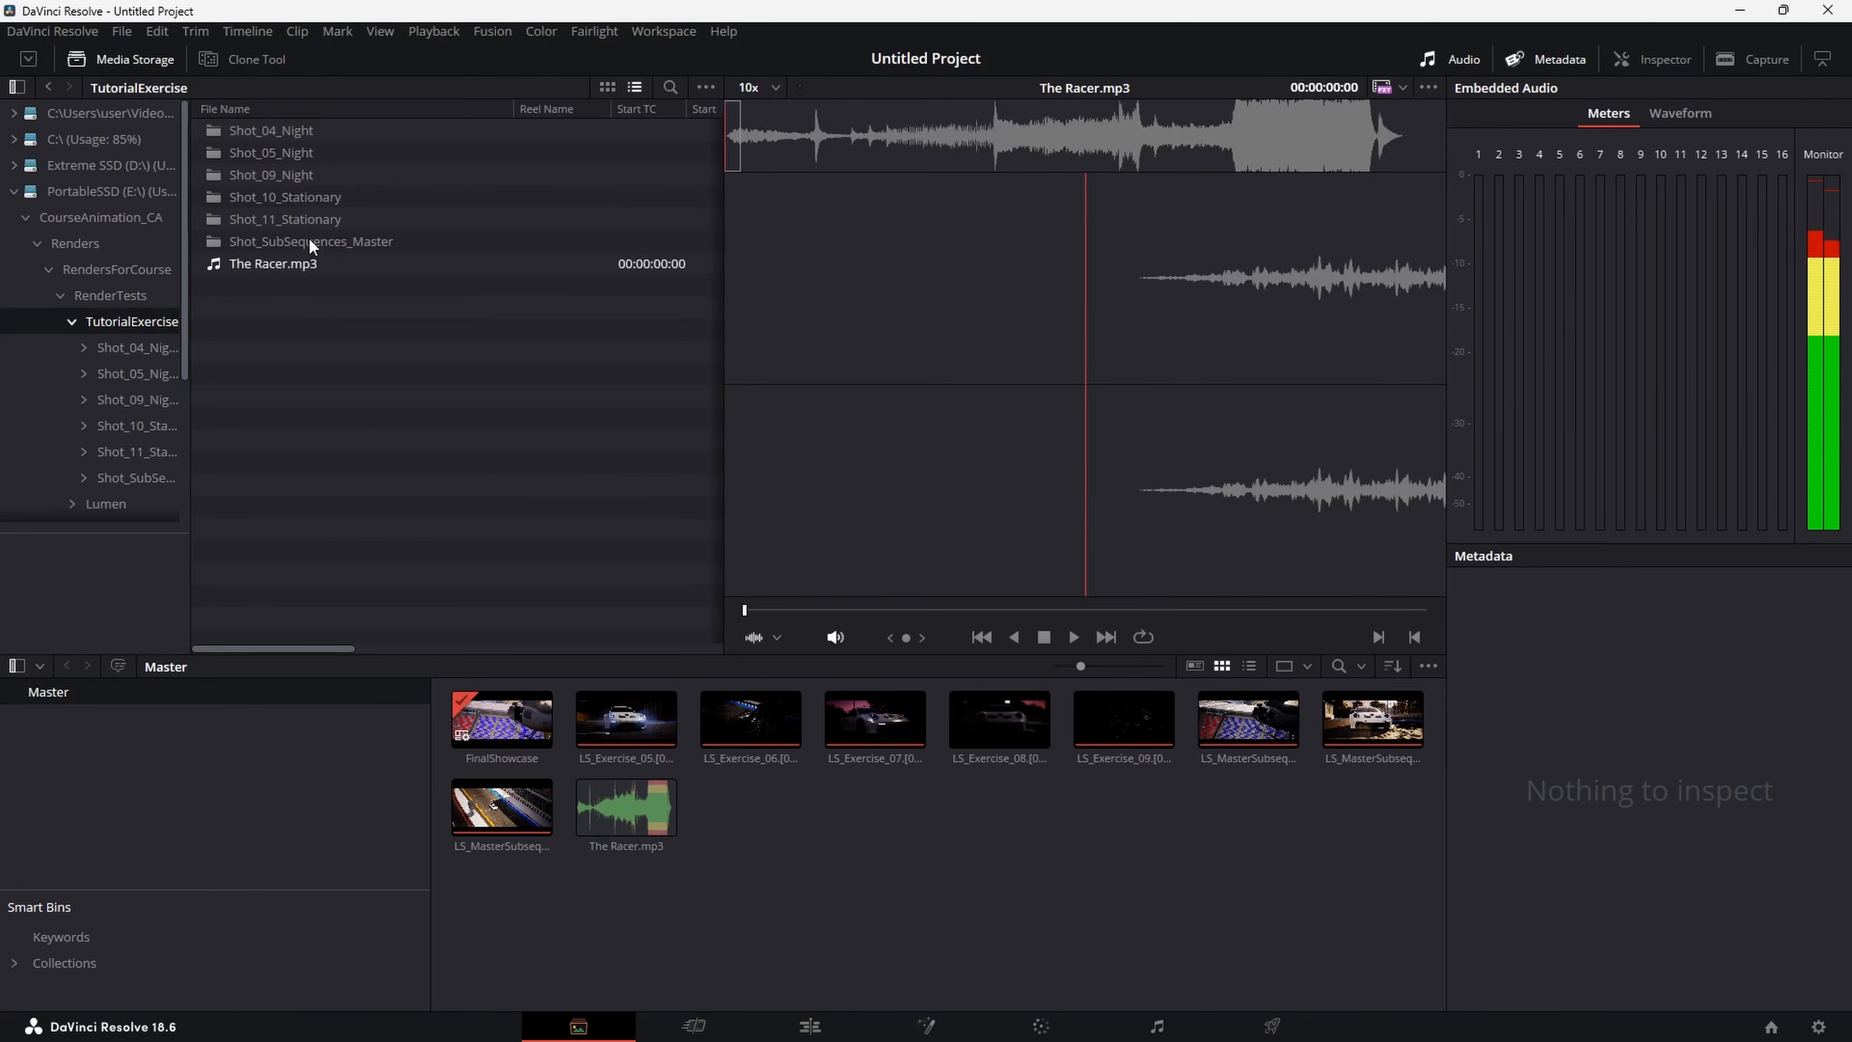
{"action": "left_click", "coordinate": [307, 266]}
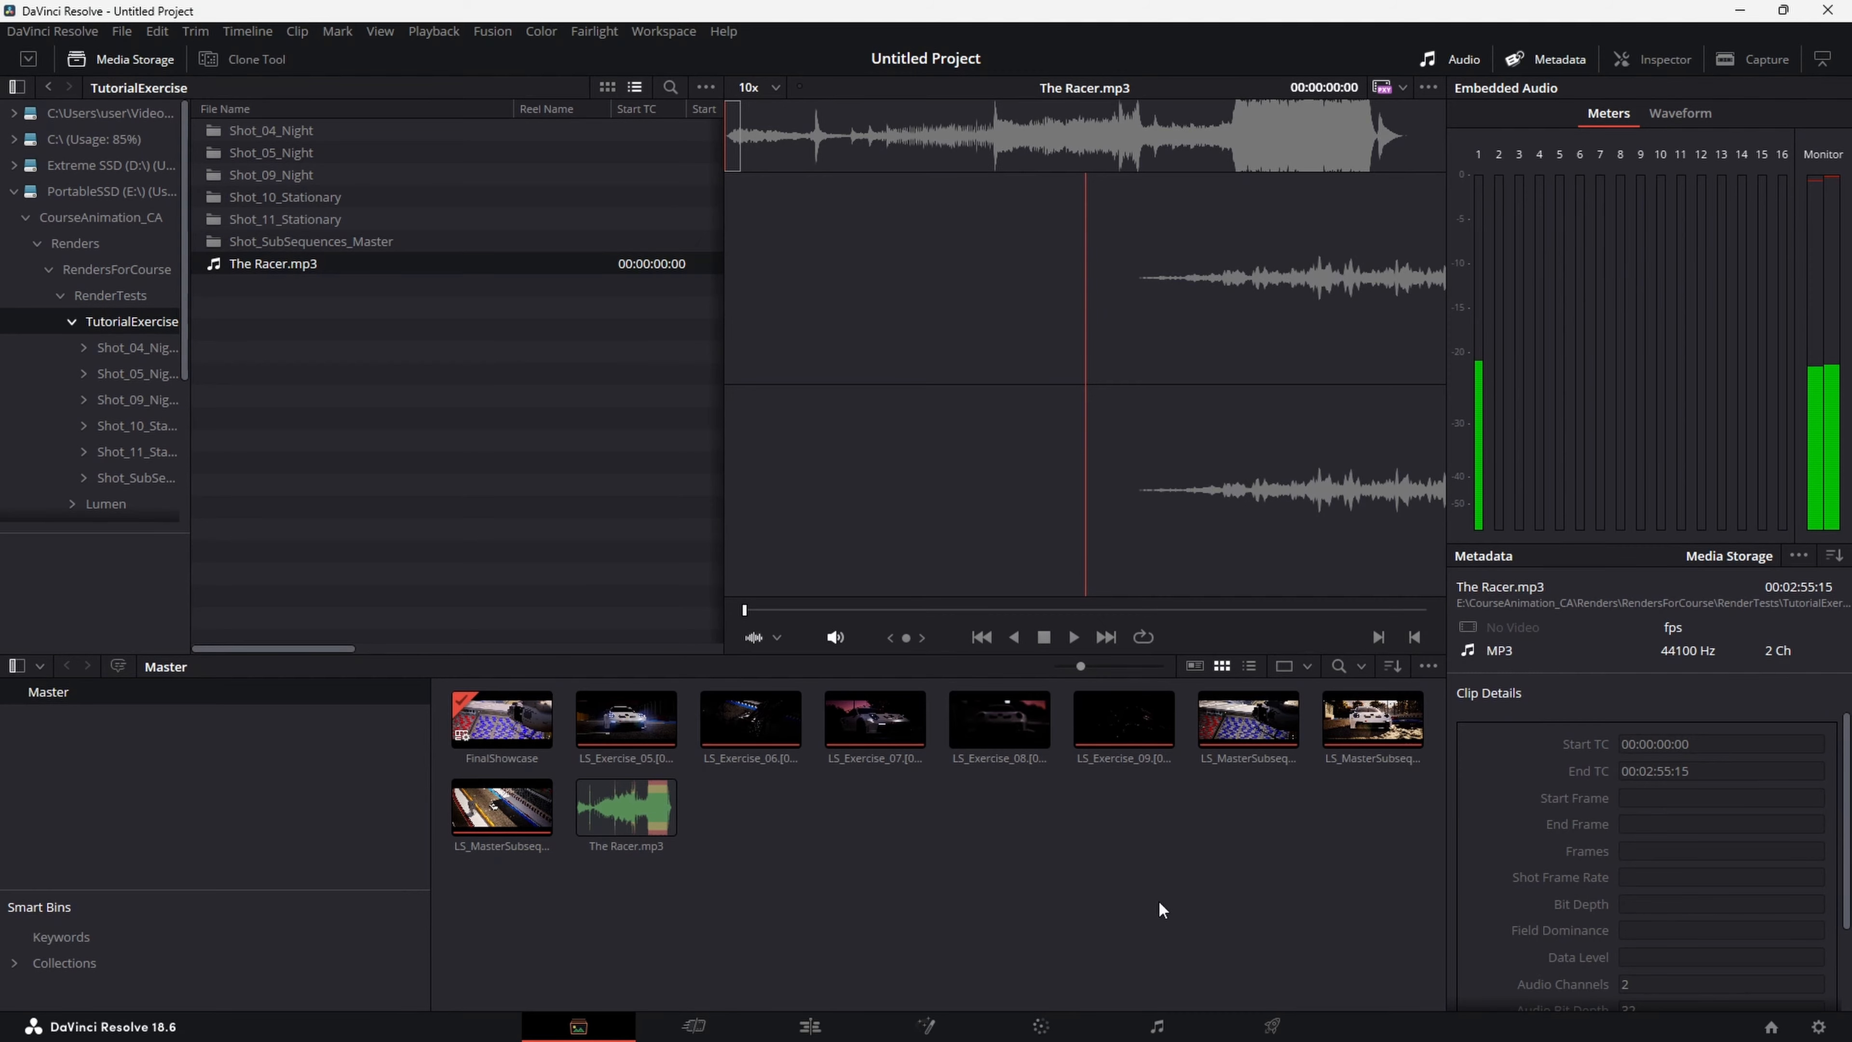
{"action": "double_click", "coordinate": [513, 724]}
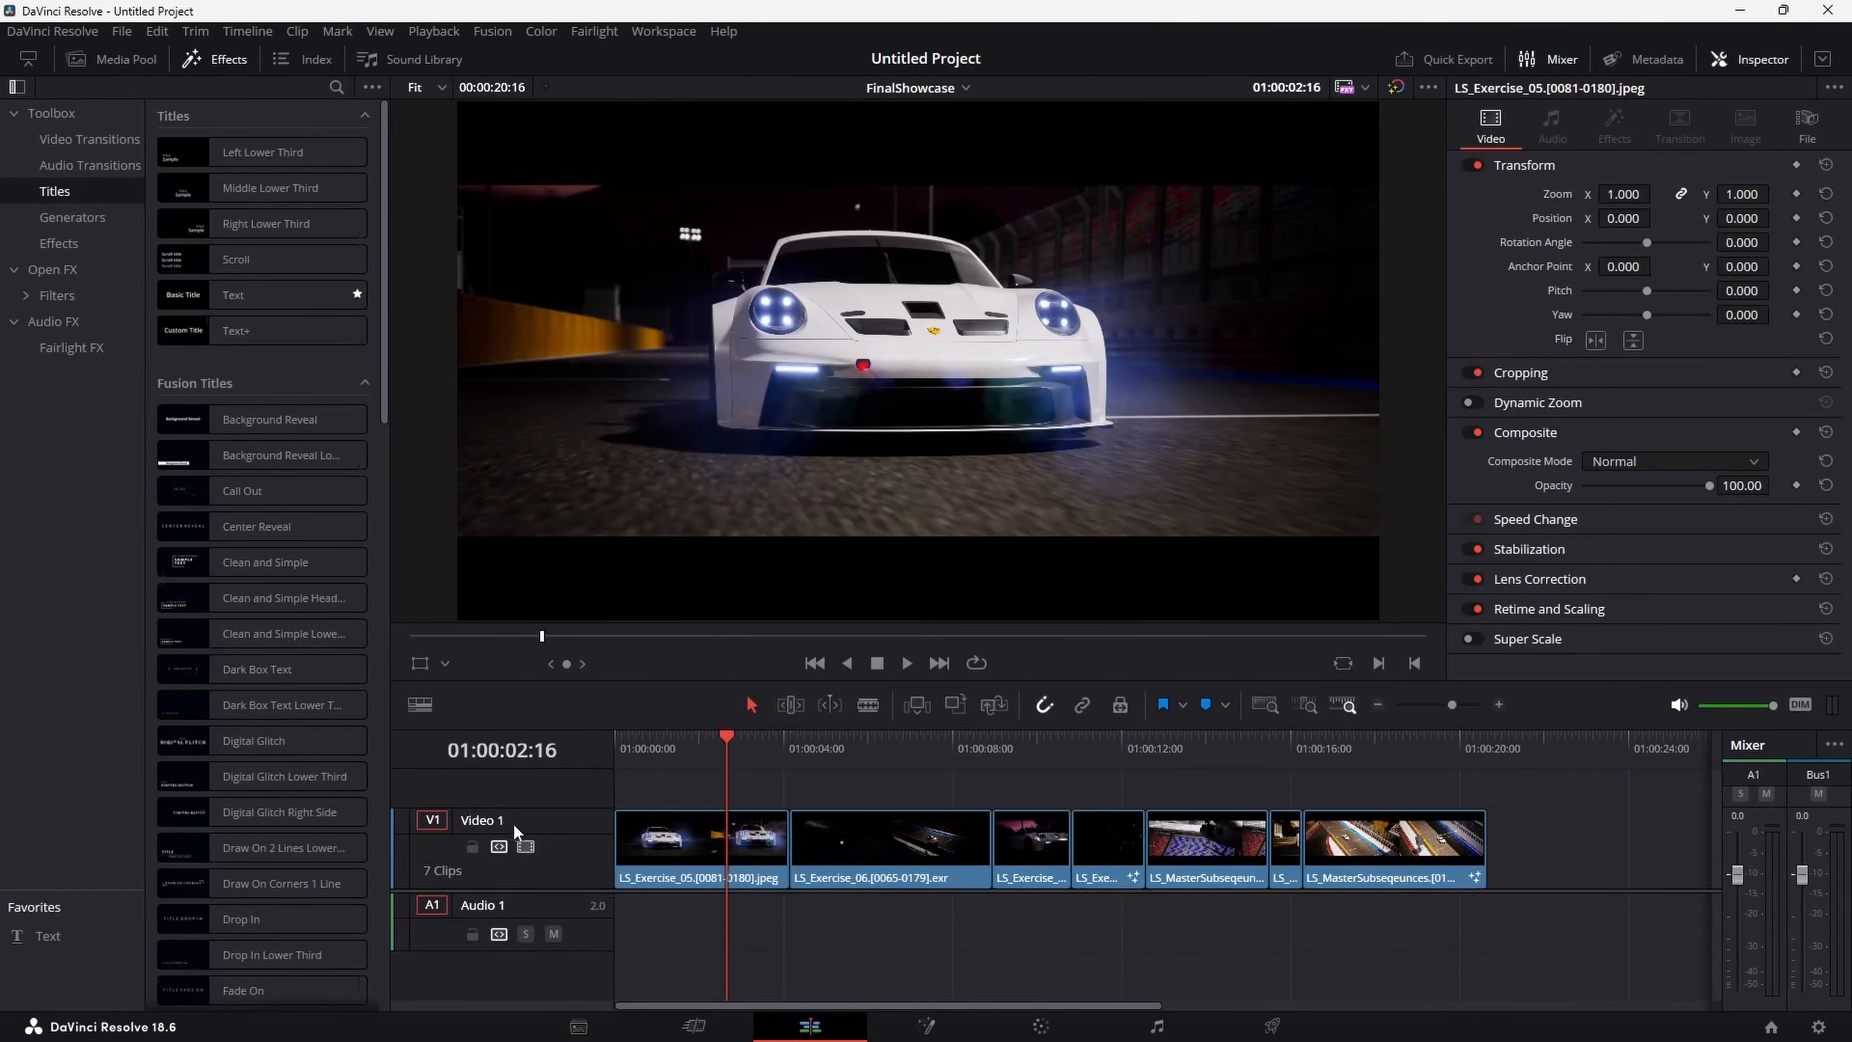
{"action": "left_click", "coordinate": [17, 87]}
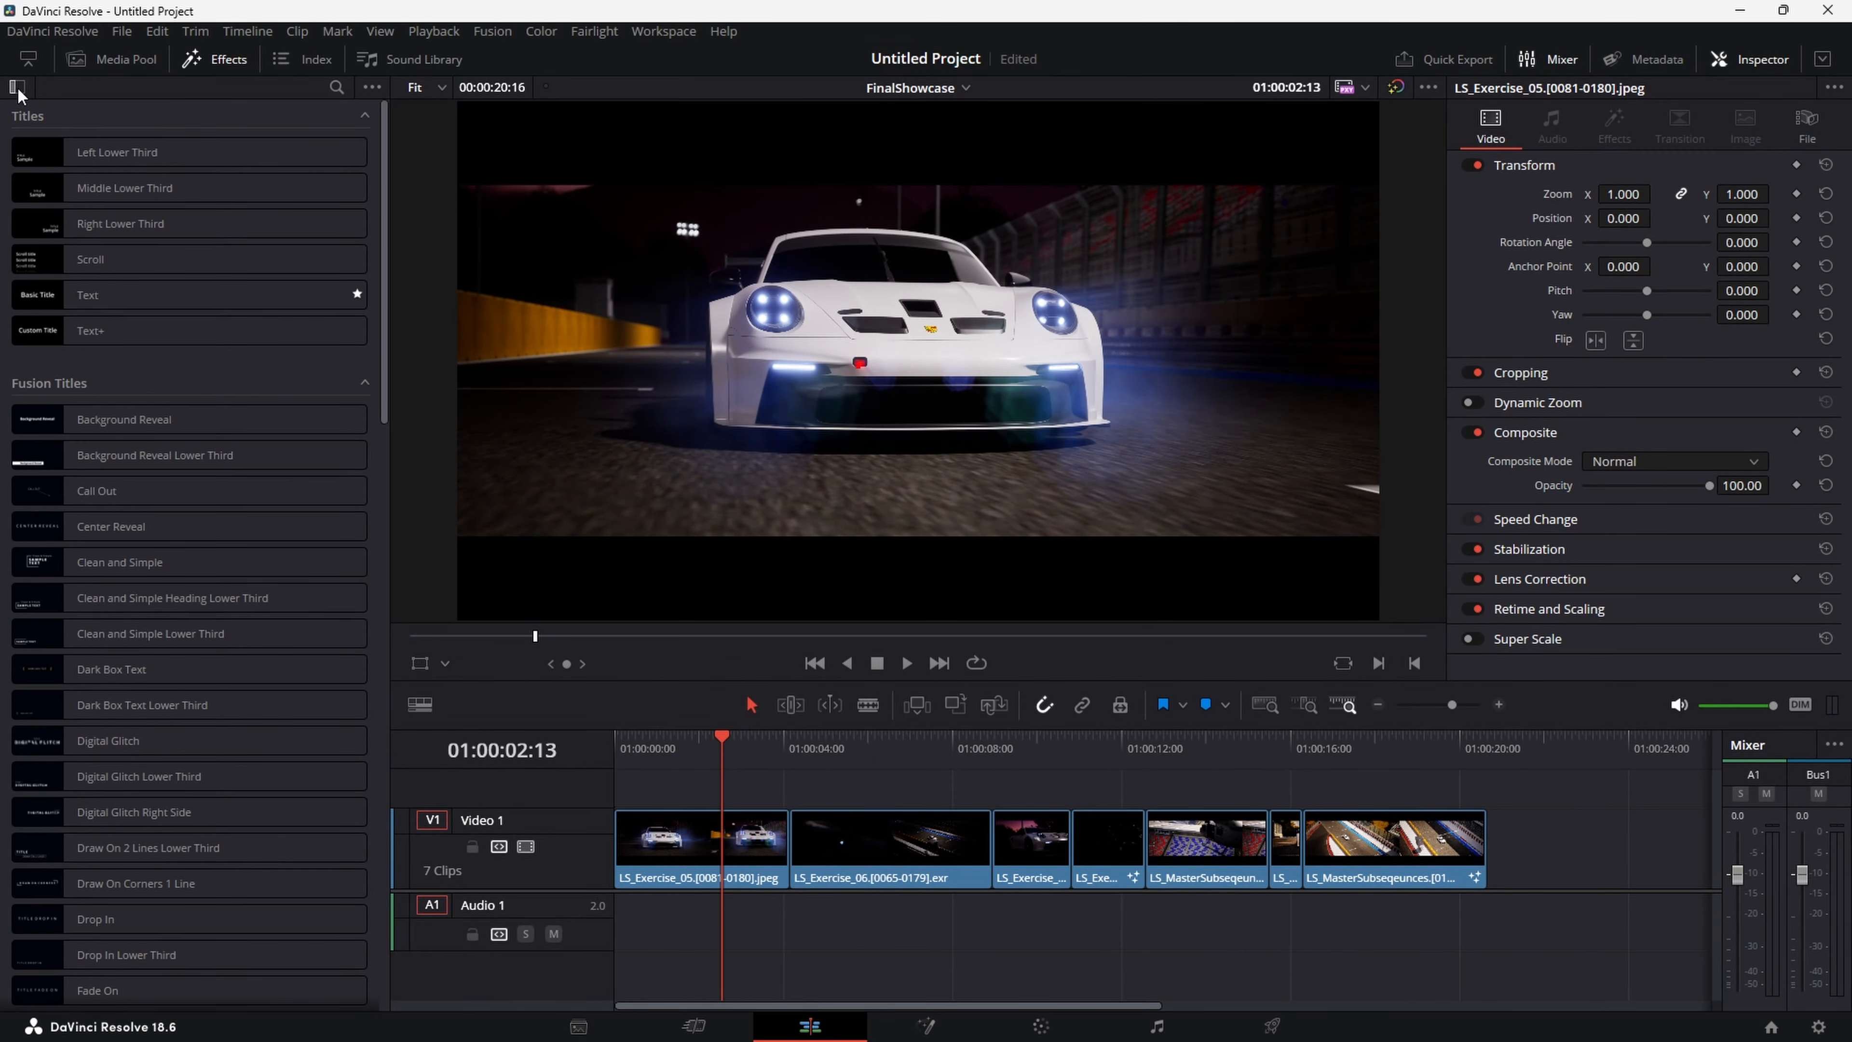
Show the effects category list and the media bin, and place The Racer.mp3 at the start of Audio 1
{"action": "left_click", "coordinate": [17, 87]}
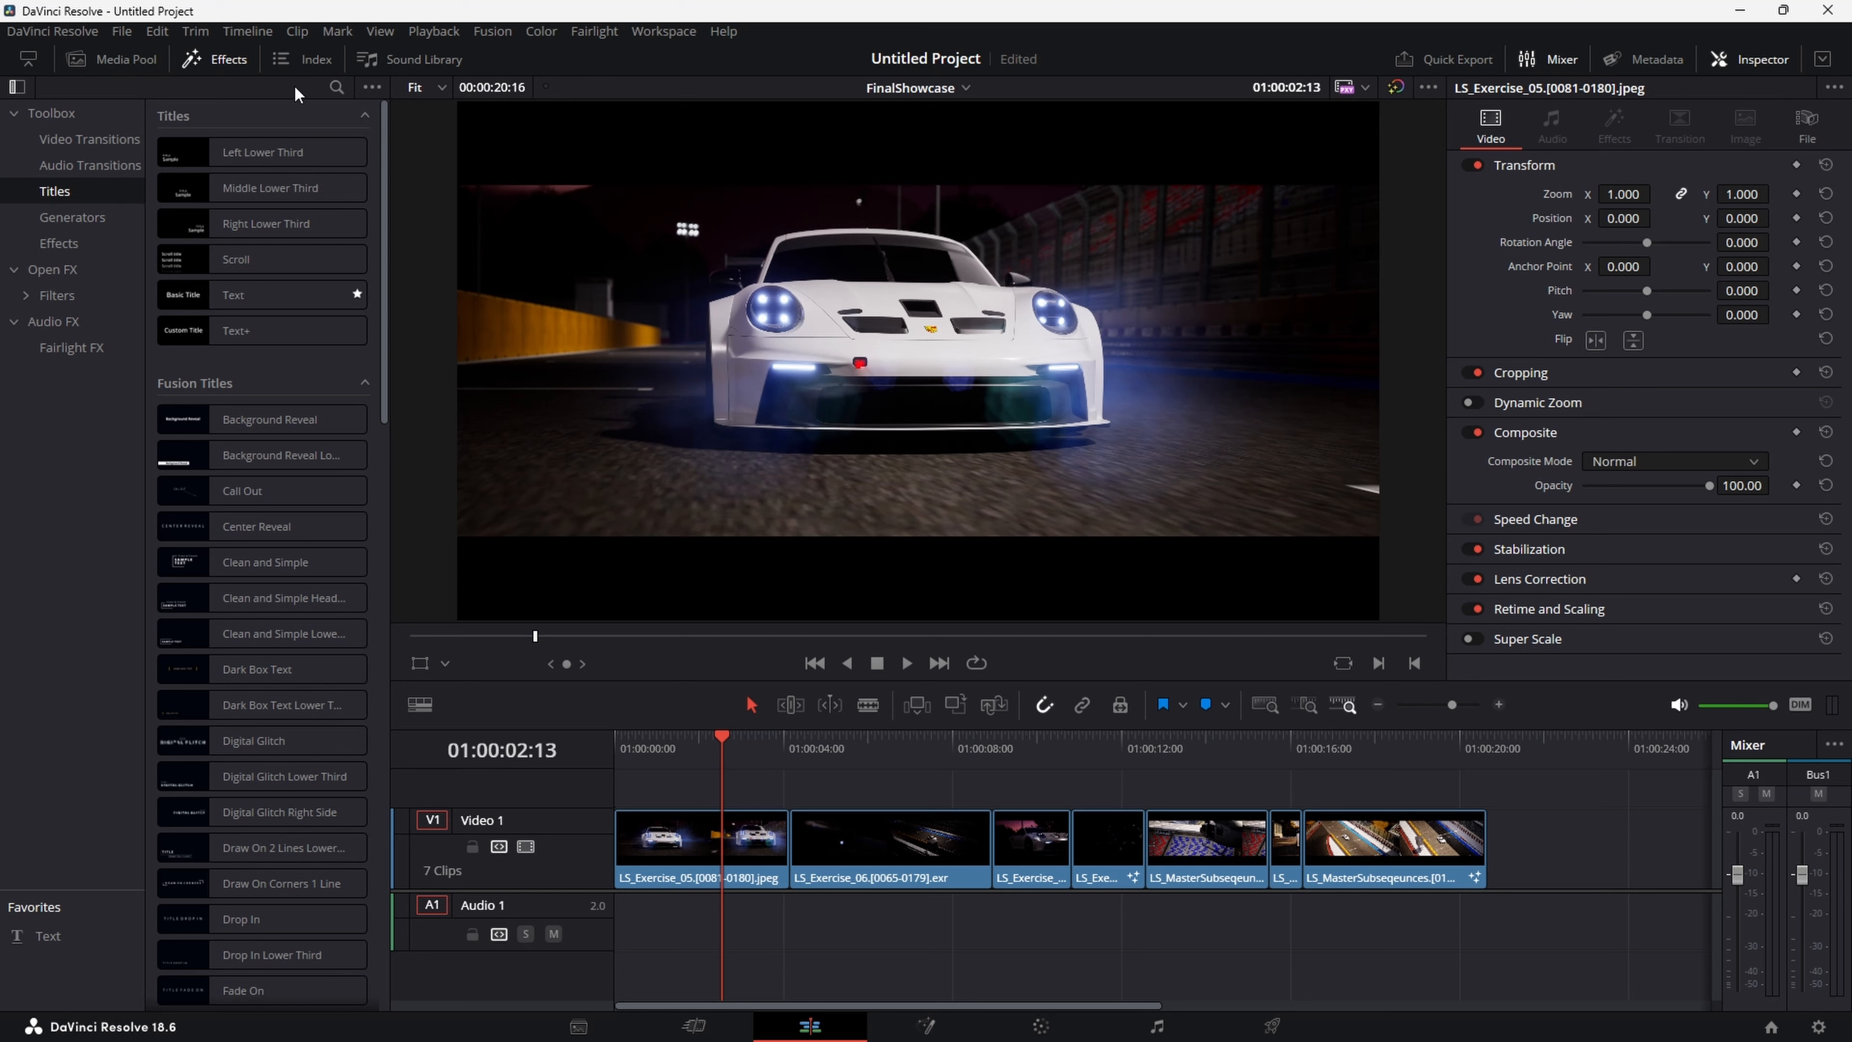
{"action": "left_click", "coordinate": [111, 61]}
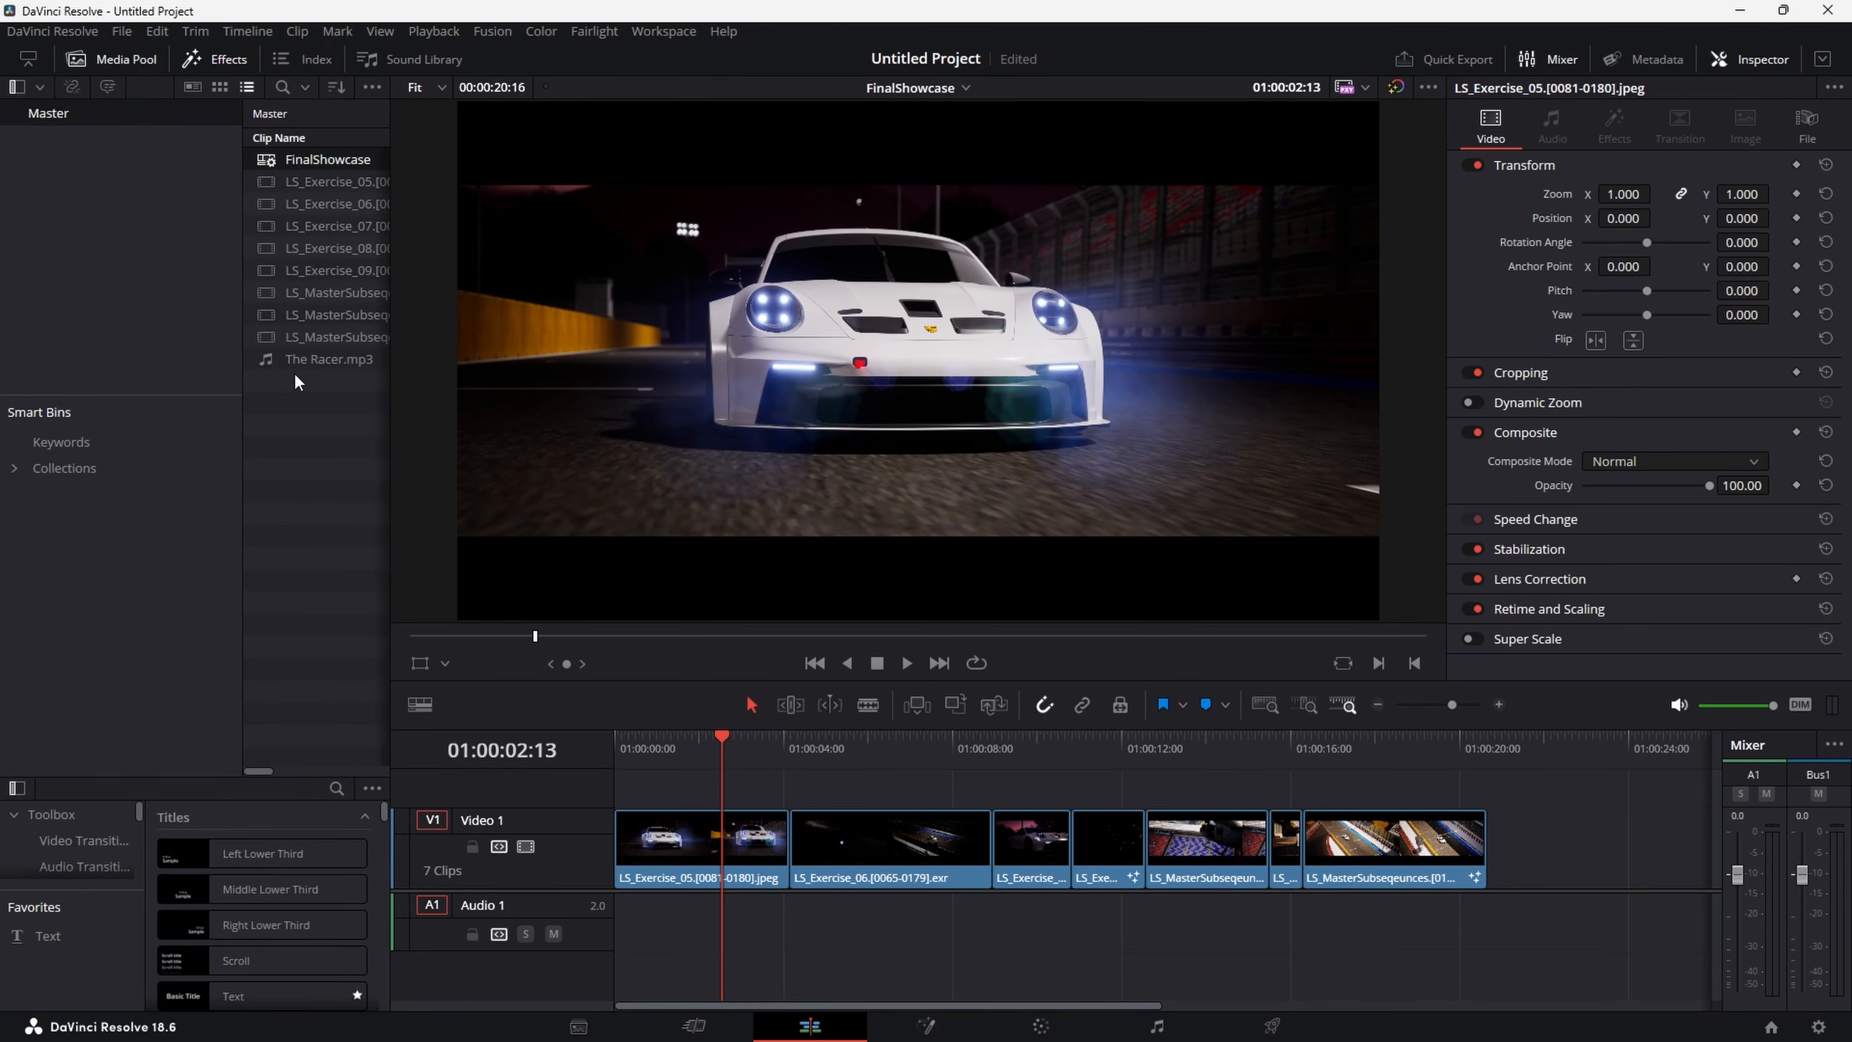
{"action": "left_click_drag", "start_coordinate": [314, 359], "coordinate": [622, 918]}
Play the FinalShowcase edit from its beginning to review the opening clip with the music
{"action": "left_click_drag", "start_coordinate": [767, 736], "coordinate": [631, 765]}
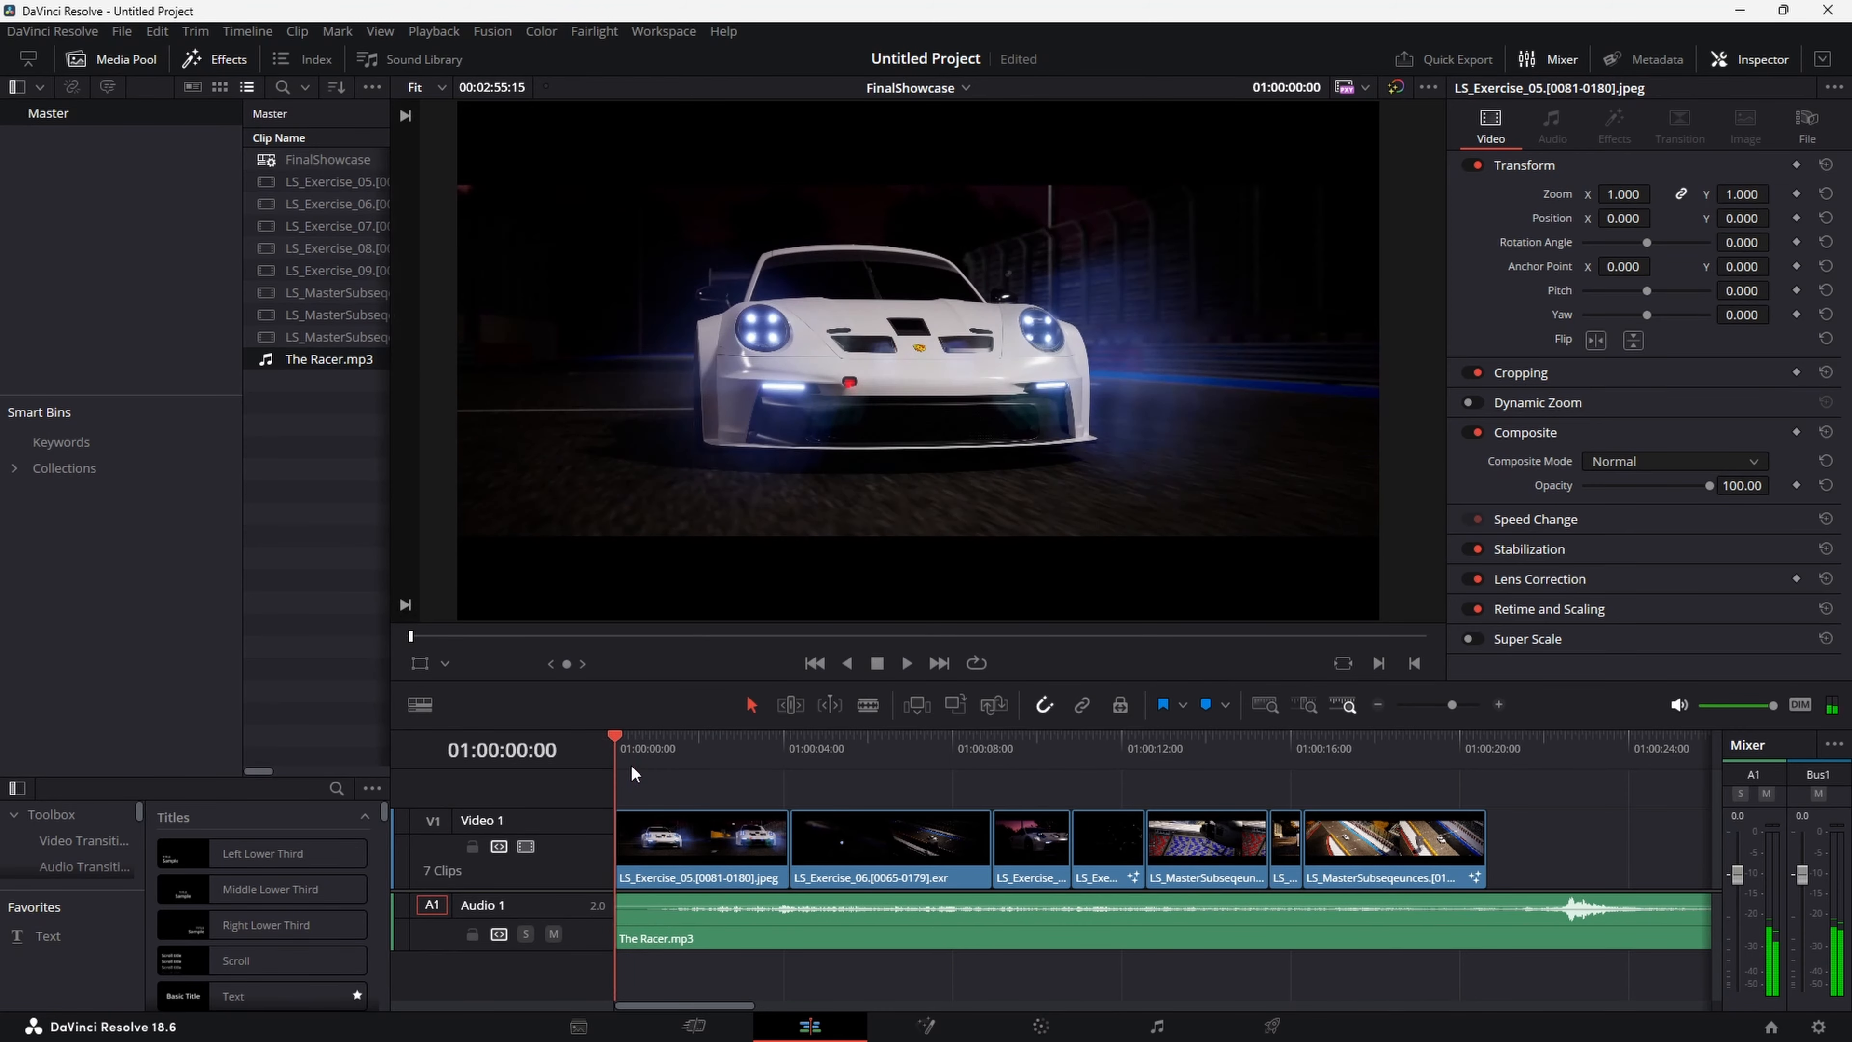
{"action": "key", "text": "space"}
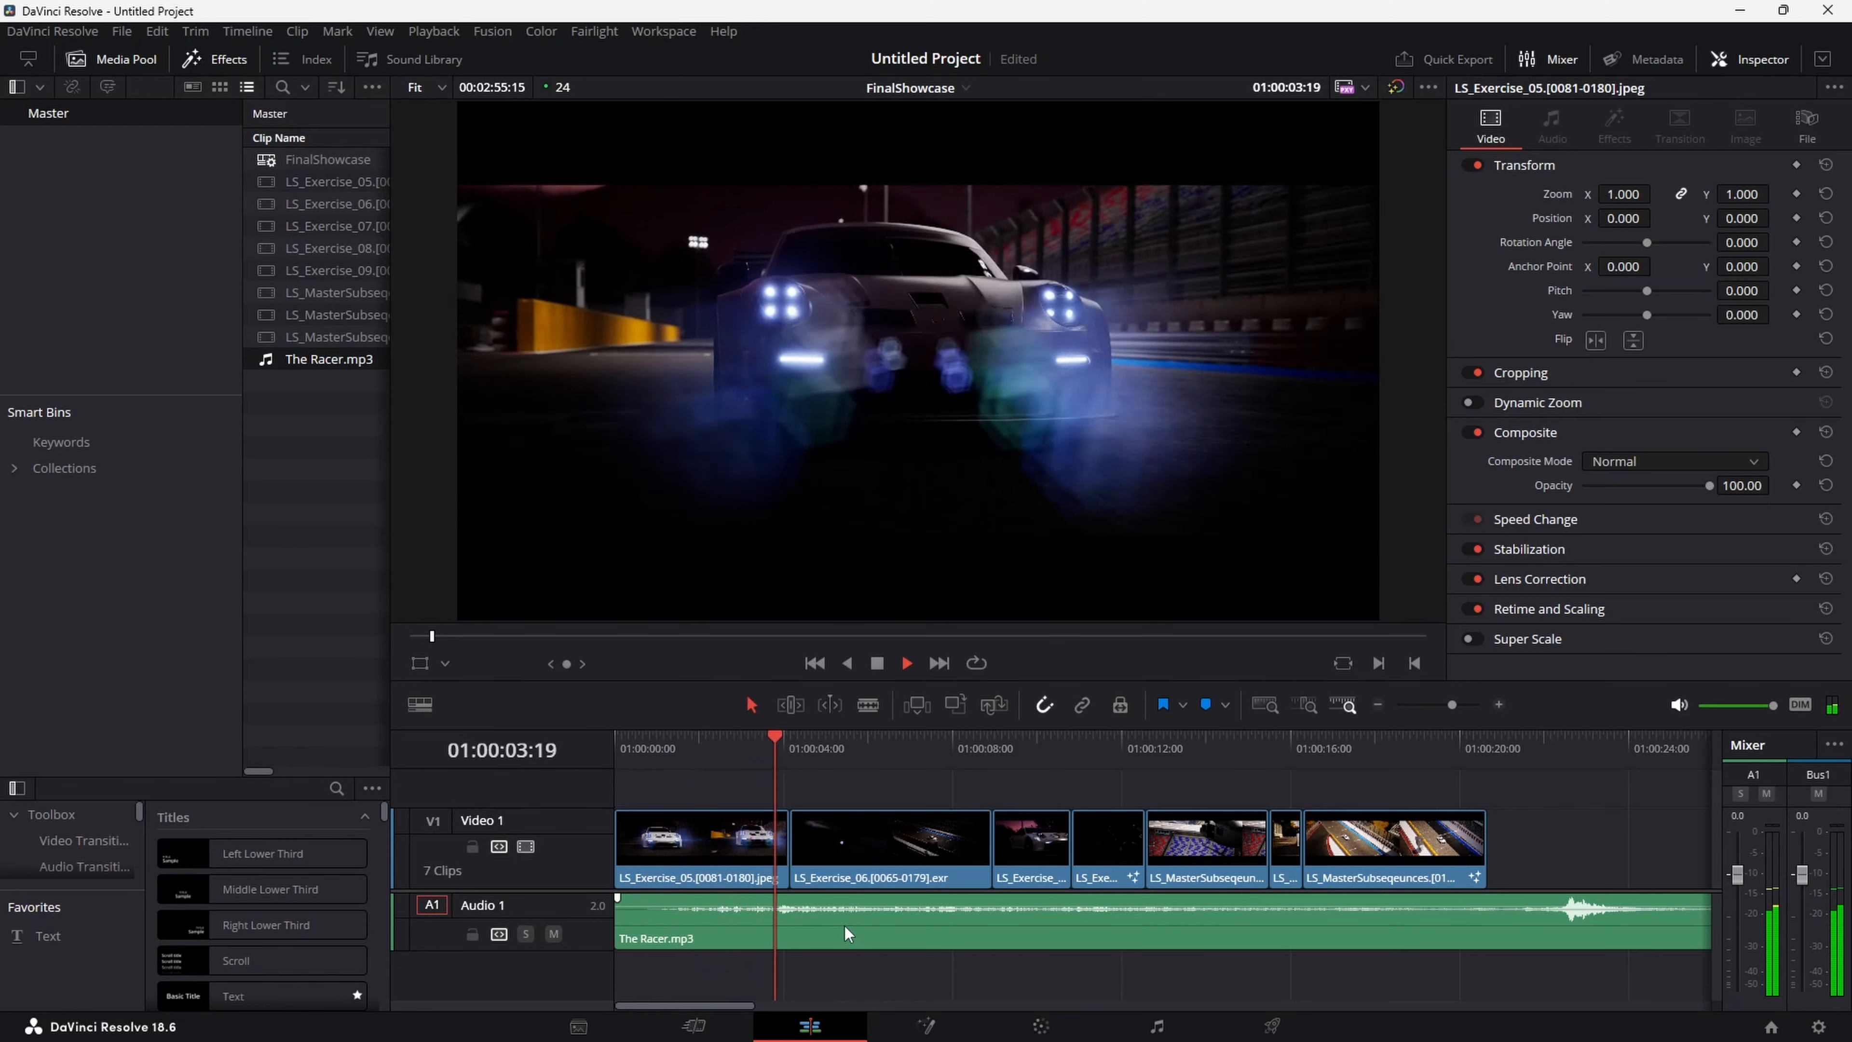
{"action": "key", "text": "space"}
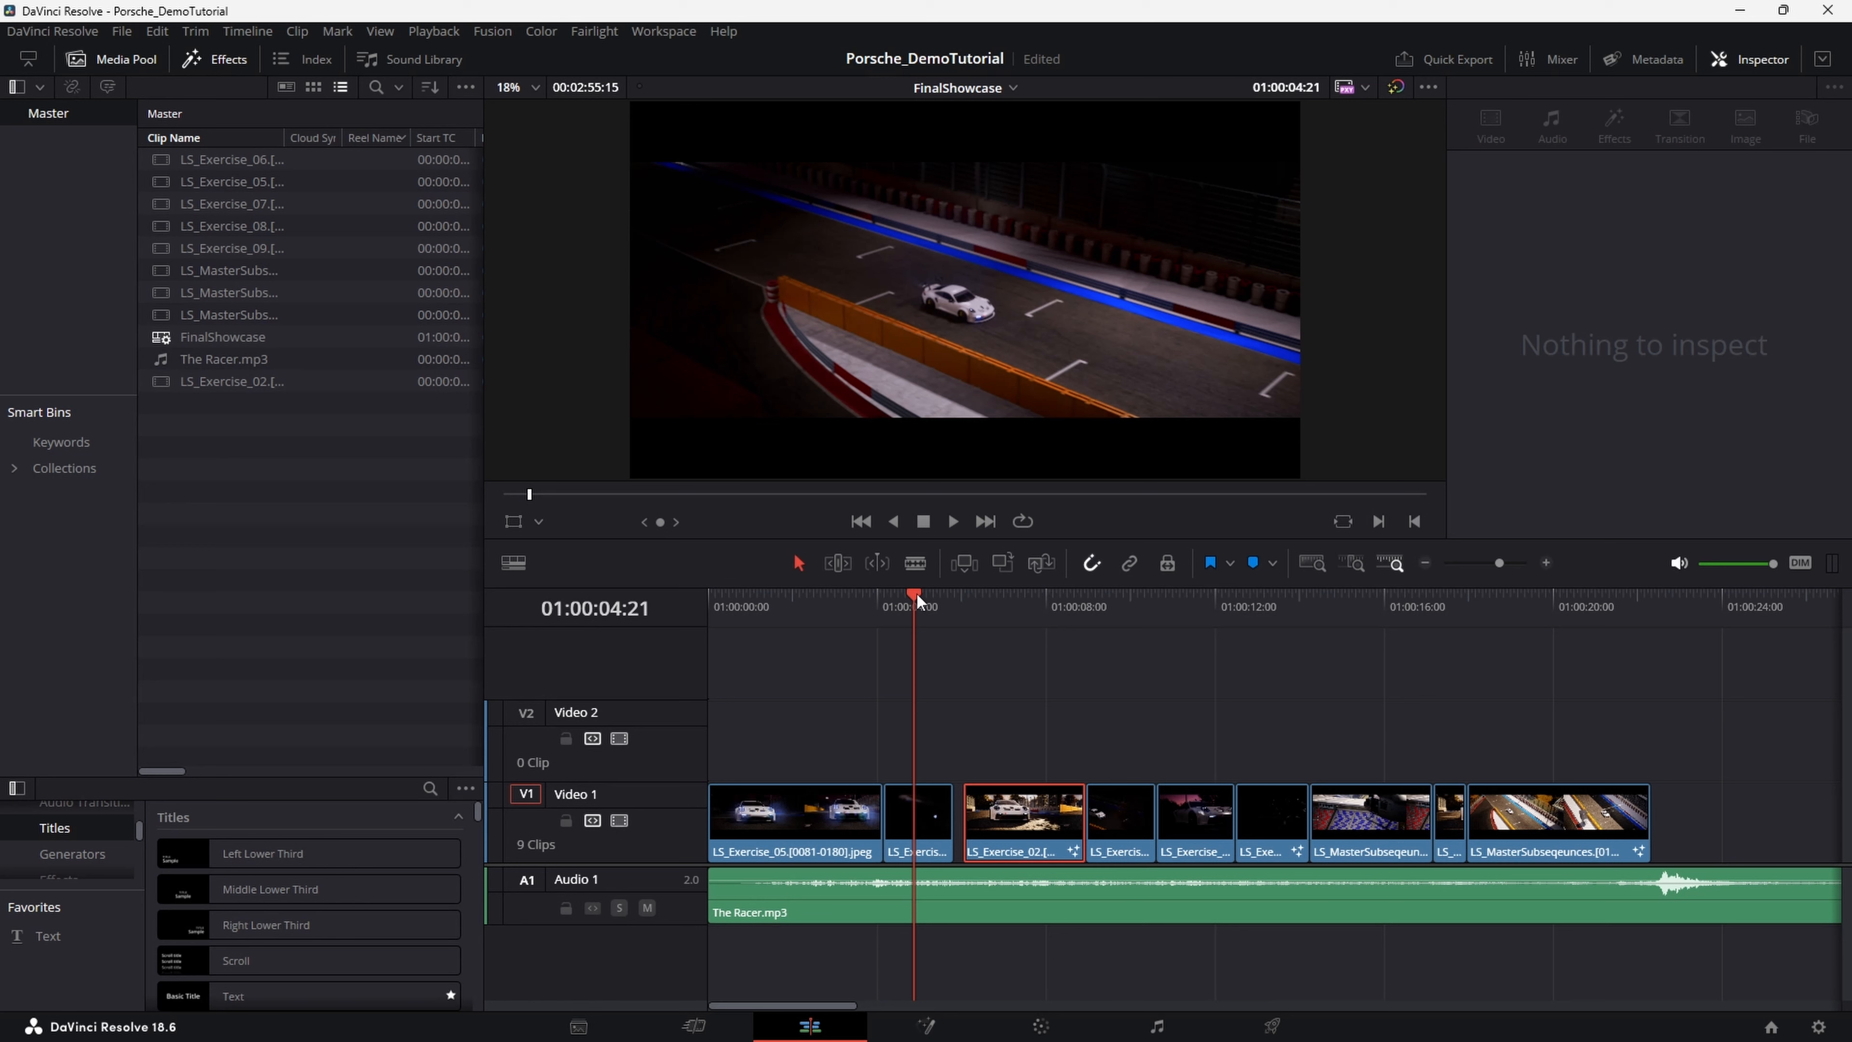
Check playback of the second clip around 01:00:04:21 and scrub ahead to the LS_Exercise_02 clip at 01:00:07:05
{"action": "left_click_drag", "start_coordinate": [916, 594], "coordinate": [914, 594]}
{"action": "key", "text": "space"}
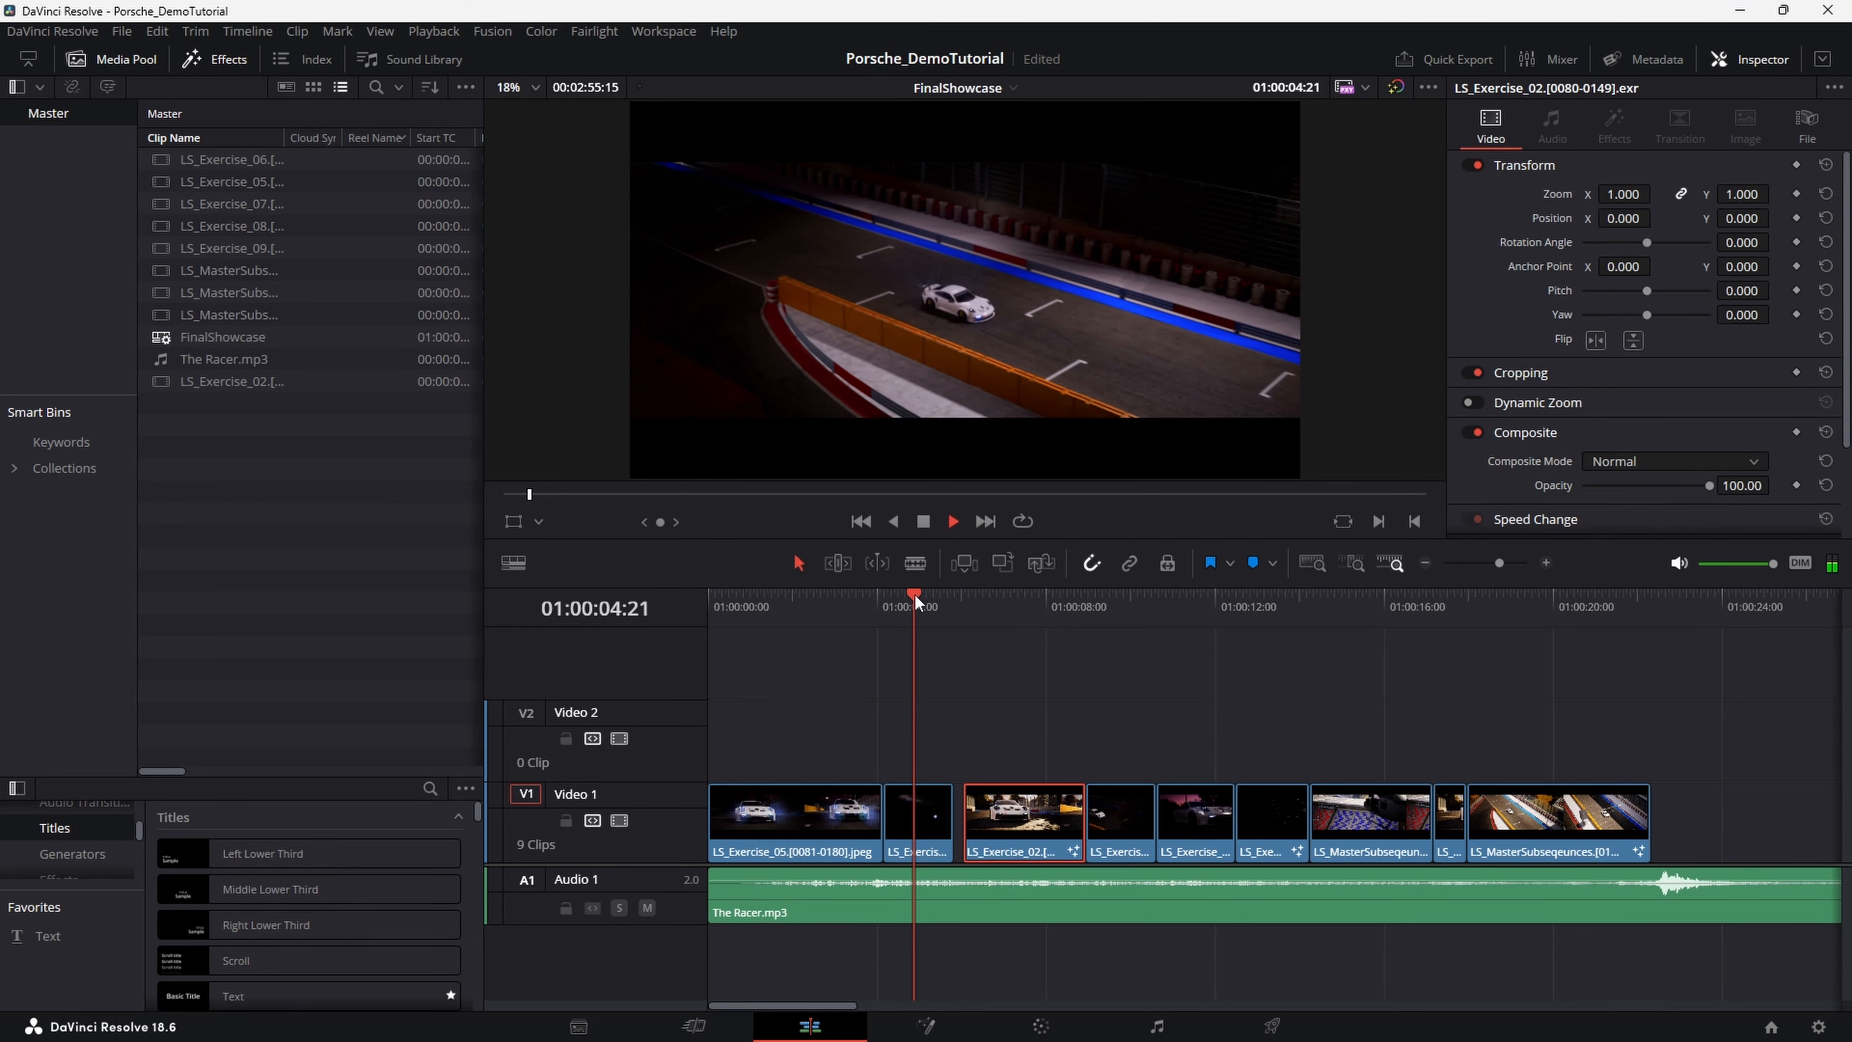
{"action": "left_click_drag", "start_coordinate": [926, 595], "coordinate": [912, 597]}
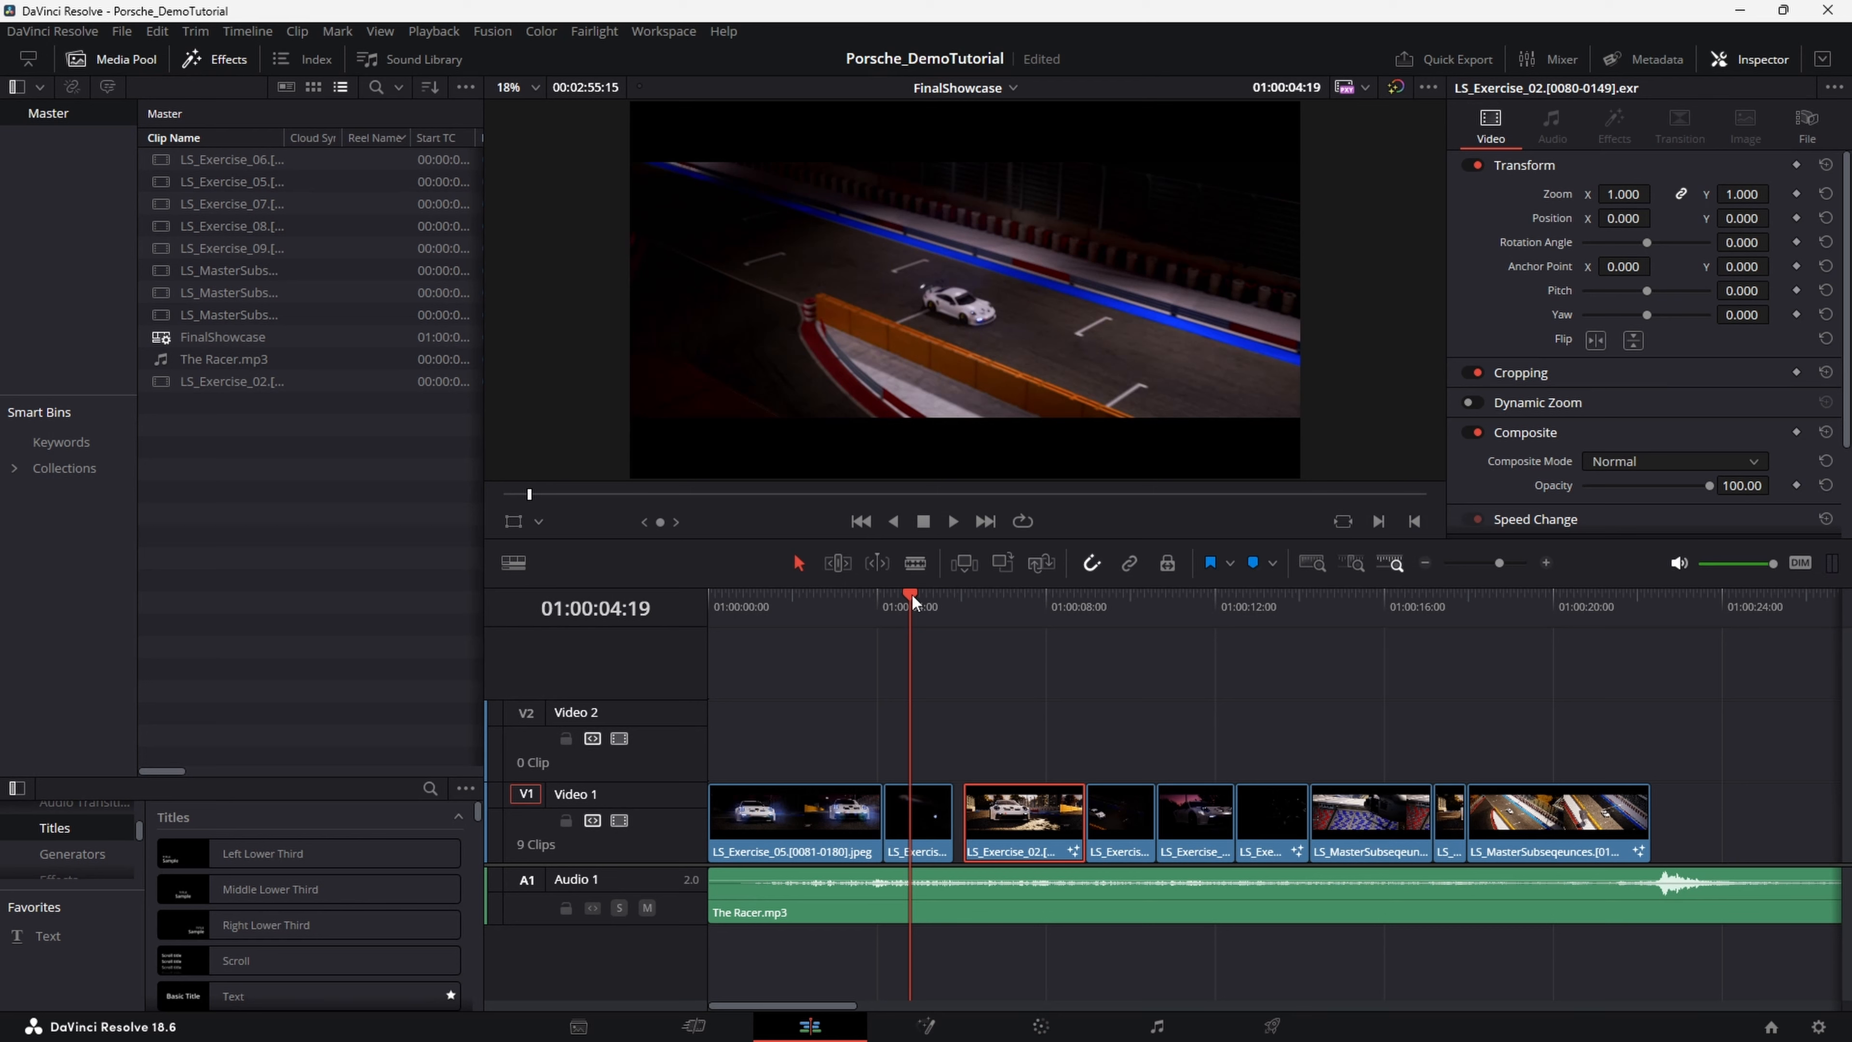
{"action": "left_click_drag", "start_coordinate": [912, 593], "coordinate": [1012, 599]}
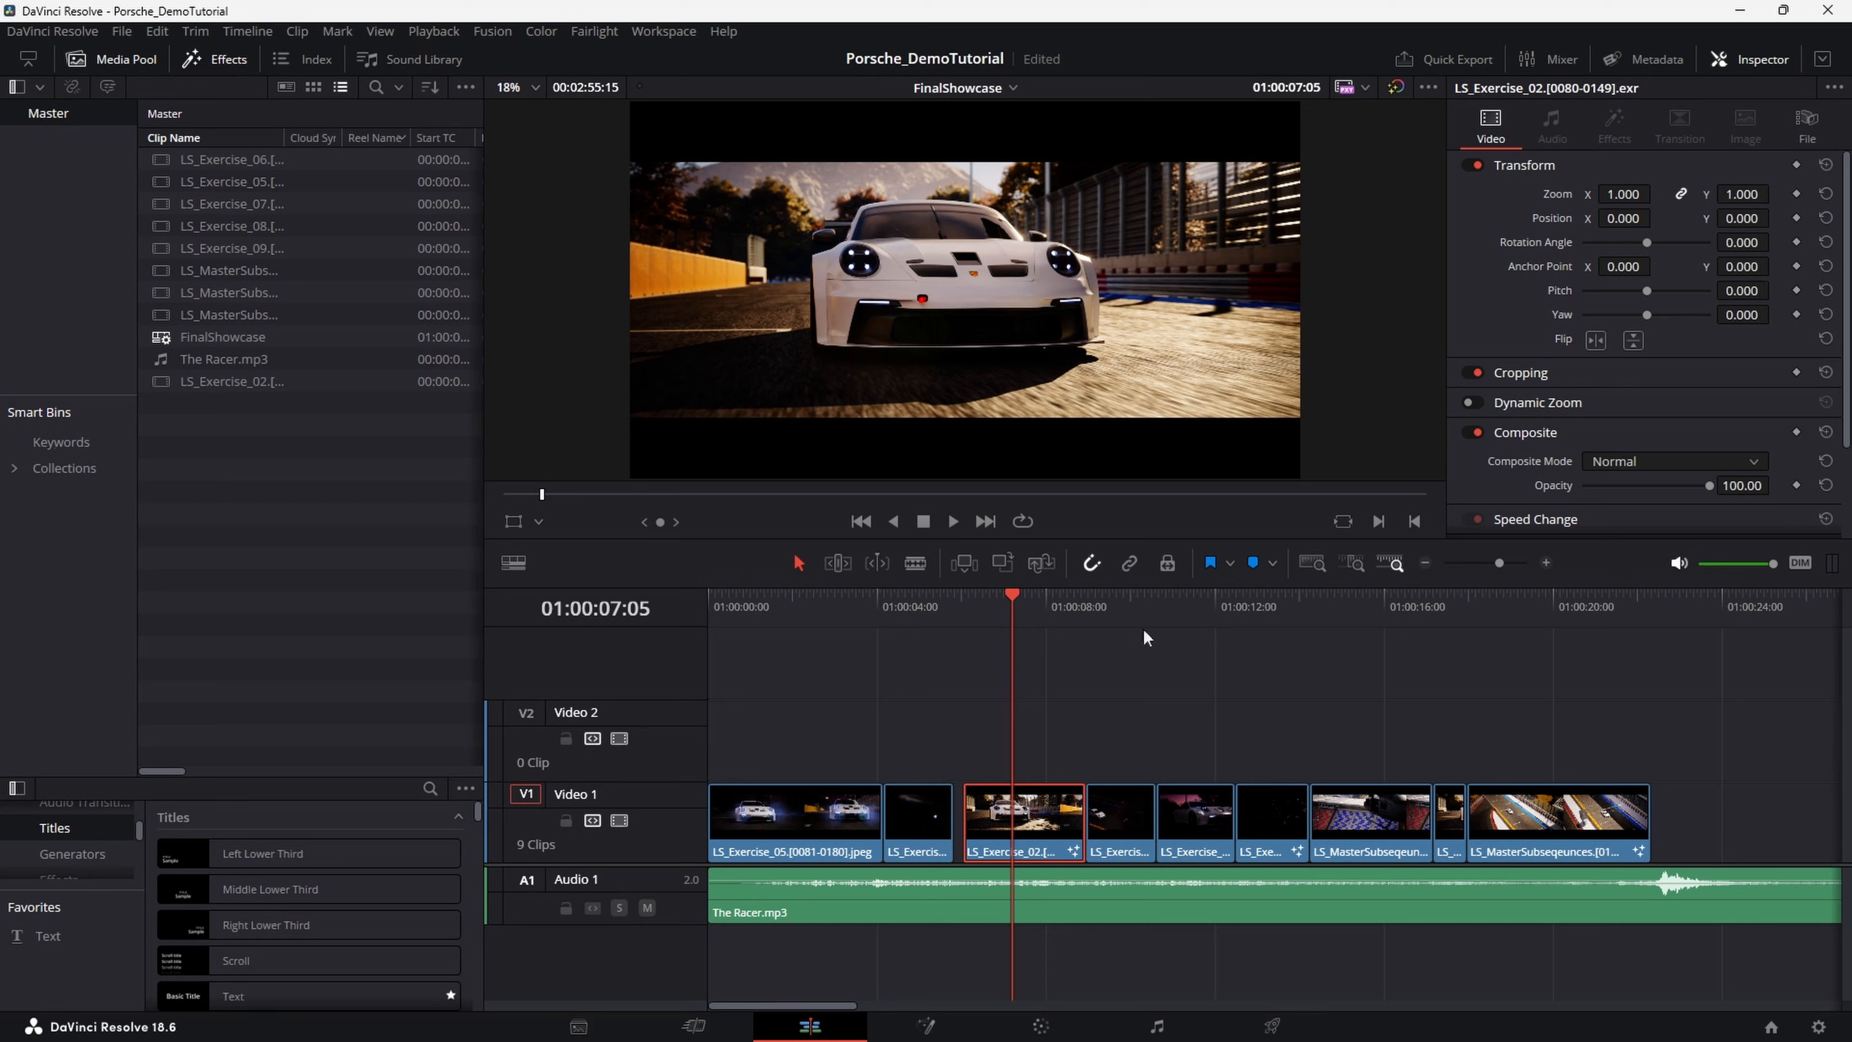
Set the render cache mode to Smart
{"action": "left_click", "coordinate": [440, 34]}
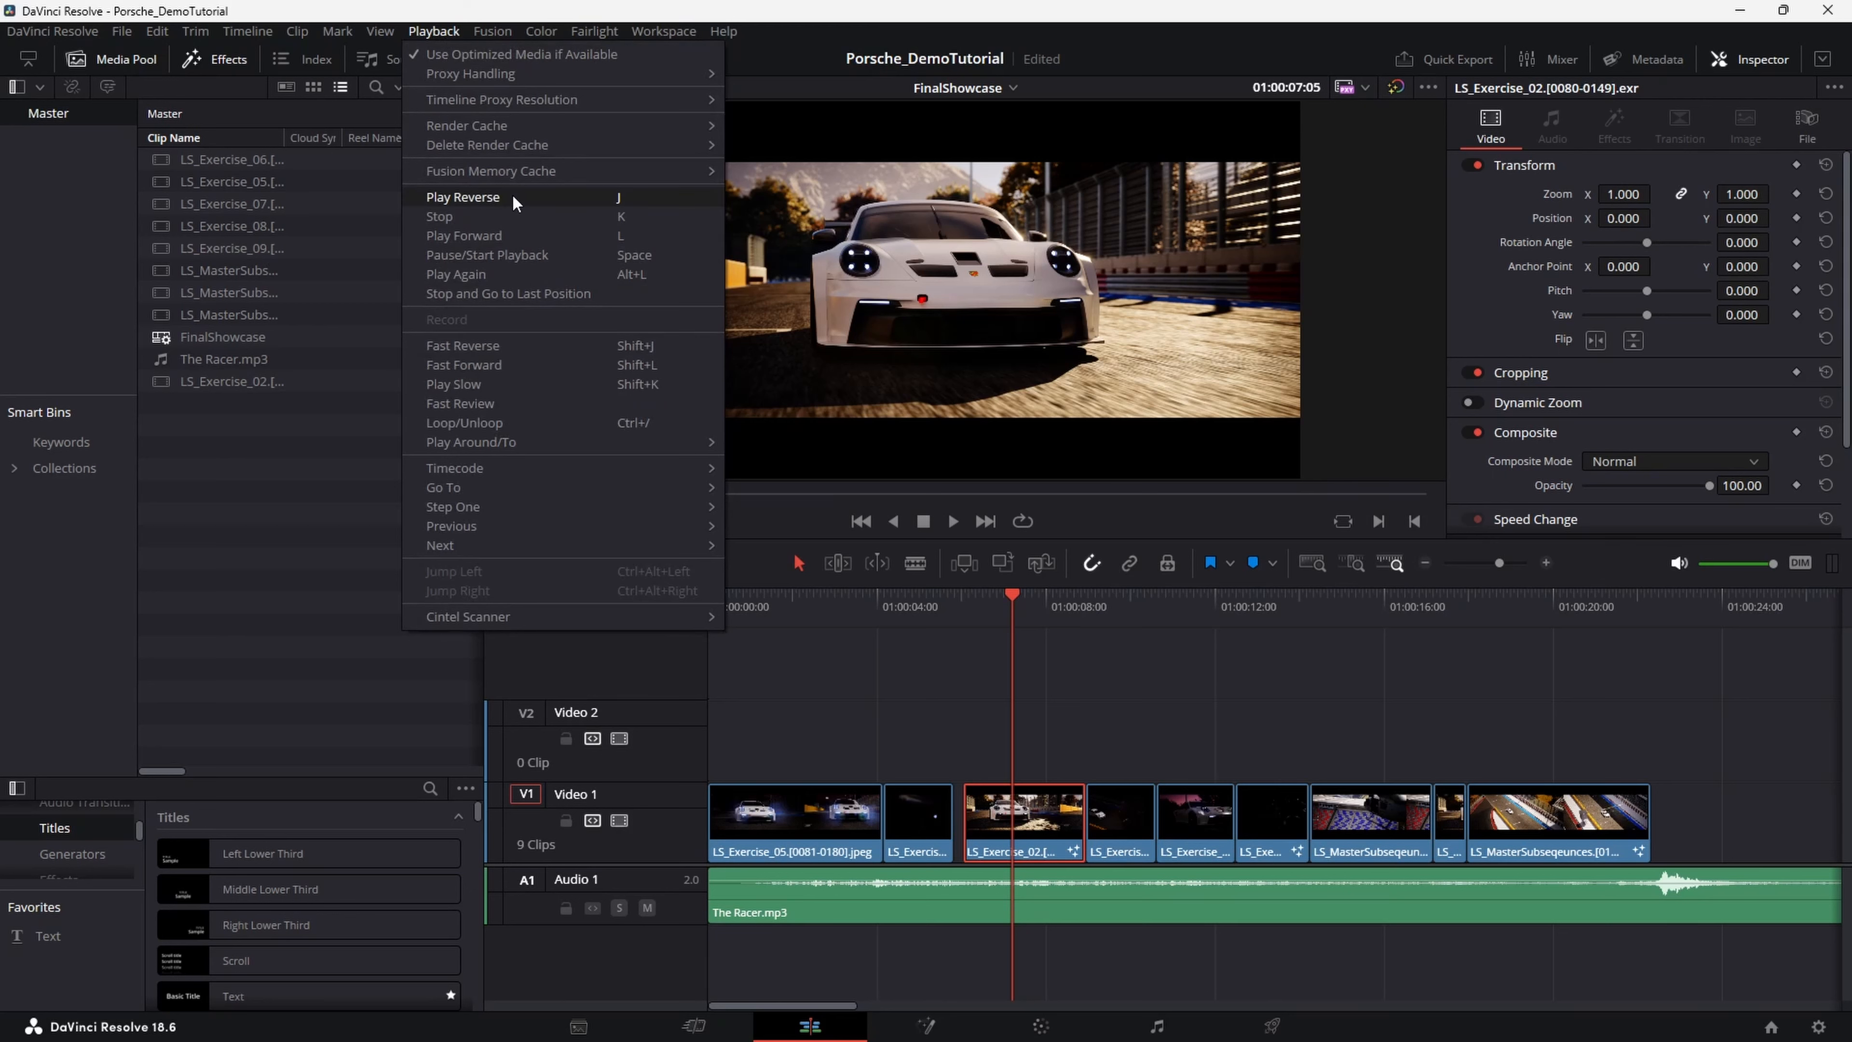
{"action": "mouse_move", "coordinate": [571, 132]}
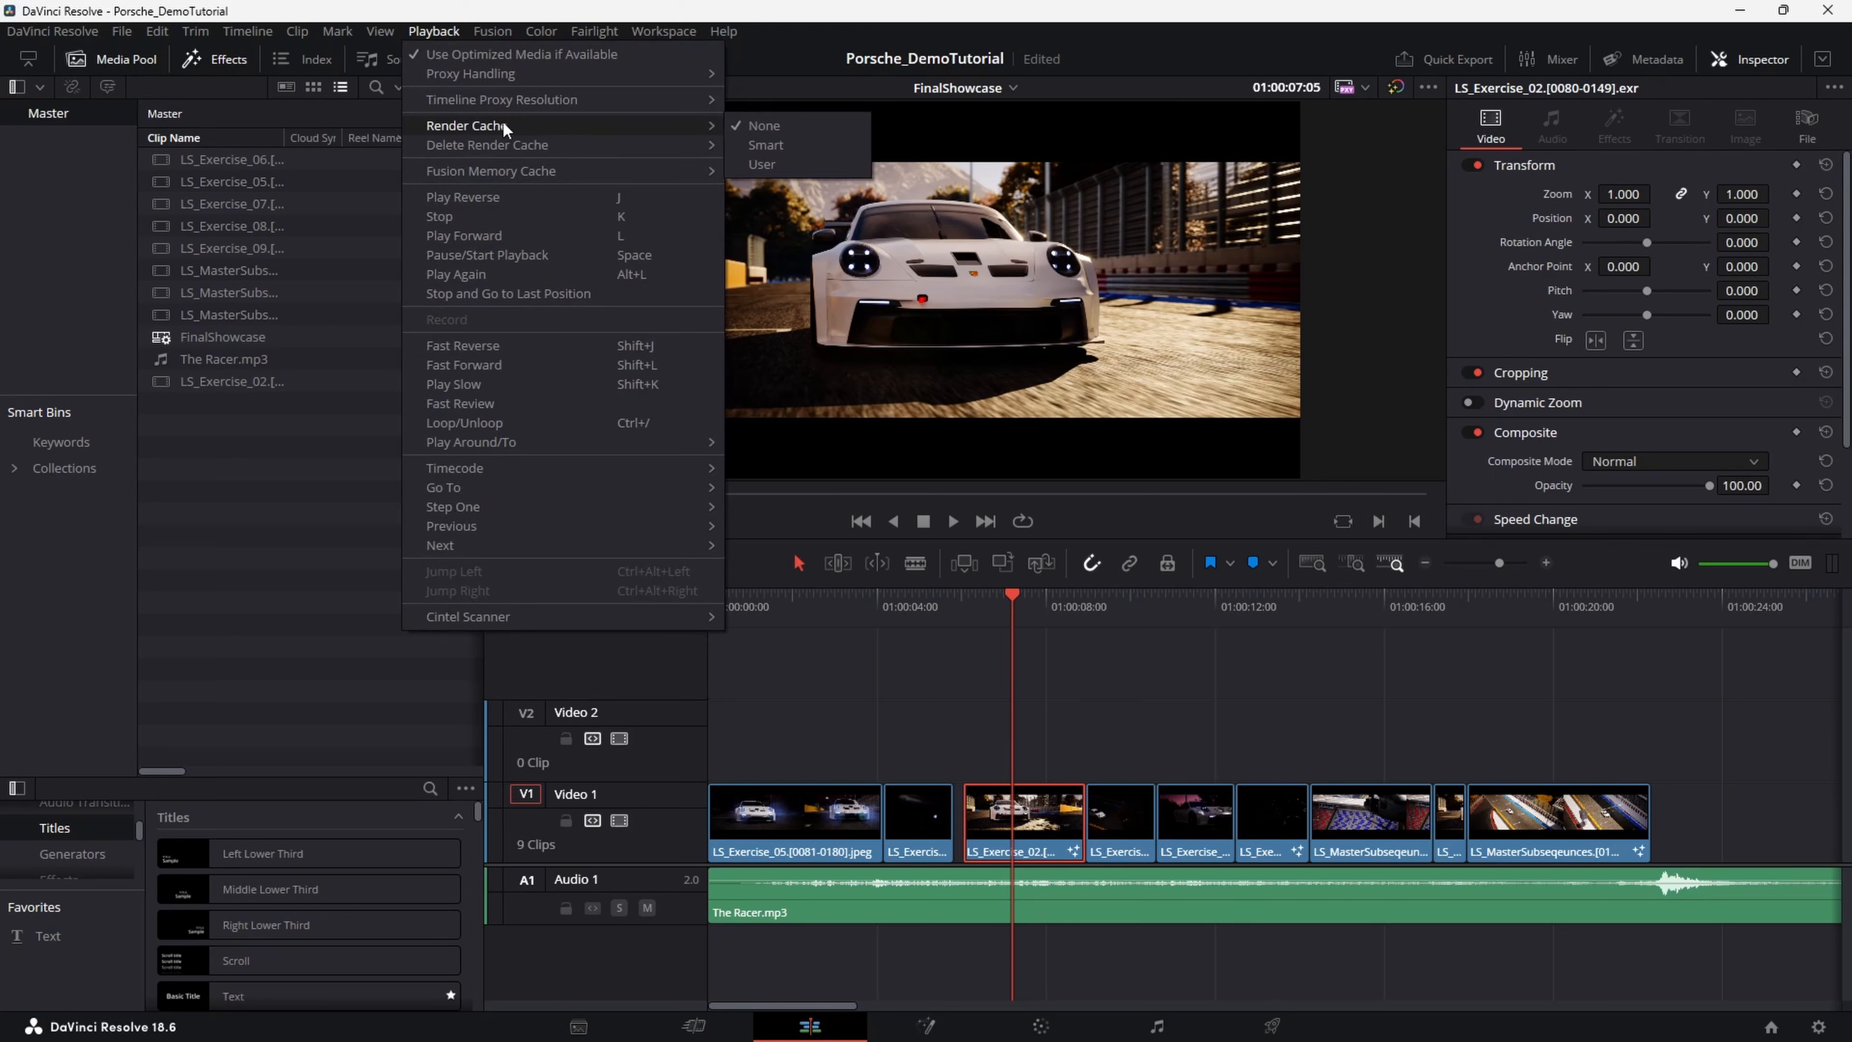
{"action": "left_click", "coordinate": [795, 149]}
Set the timeline proxy resolution to Quarter and test playback near the end of the LS_Exercise_02 clip
{"action": "left_click", "coordinate": [430, 33]}
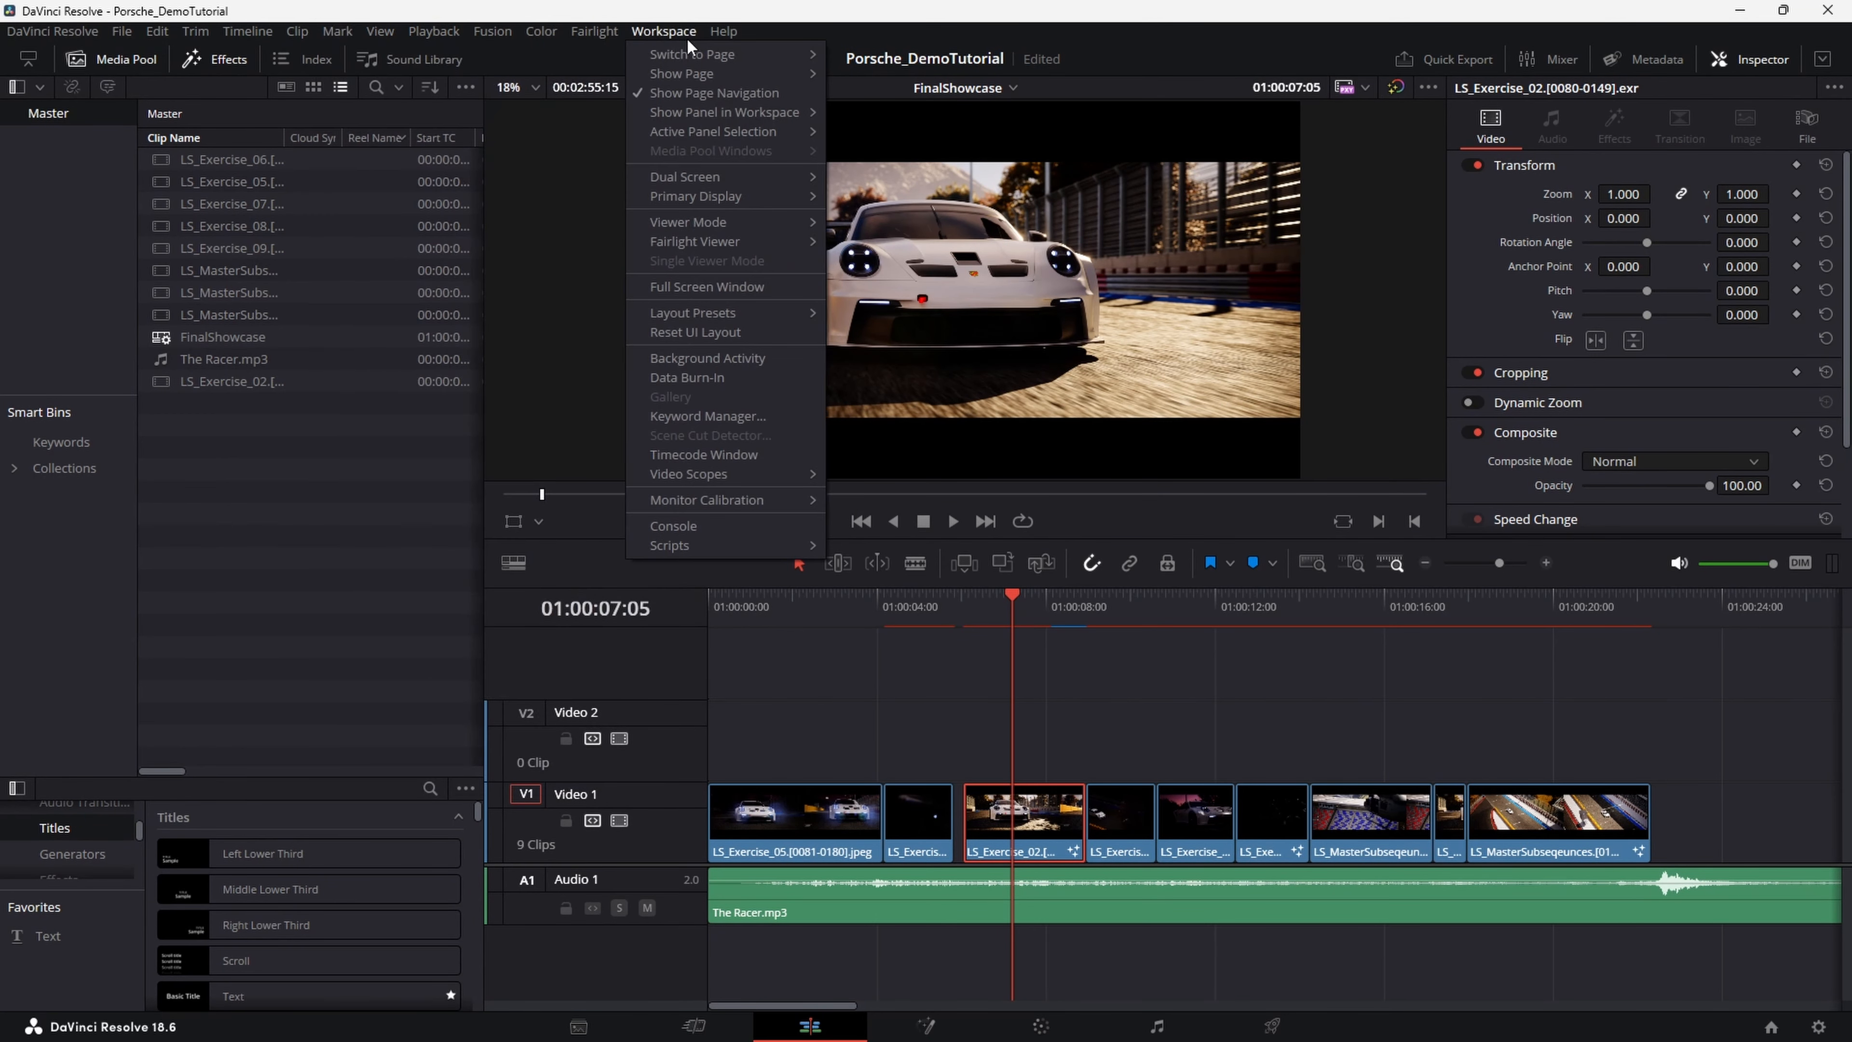
{"action": "mouse_move", "coordinate": [525, 43]}
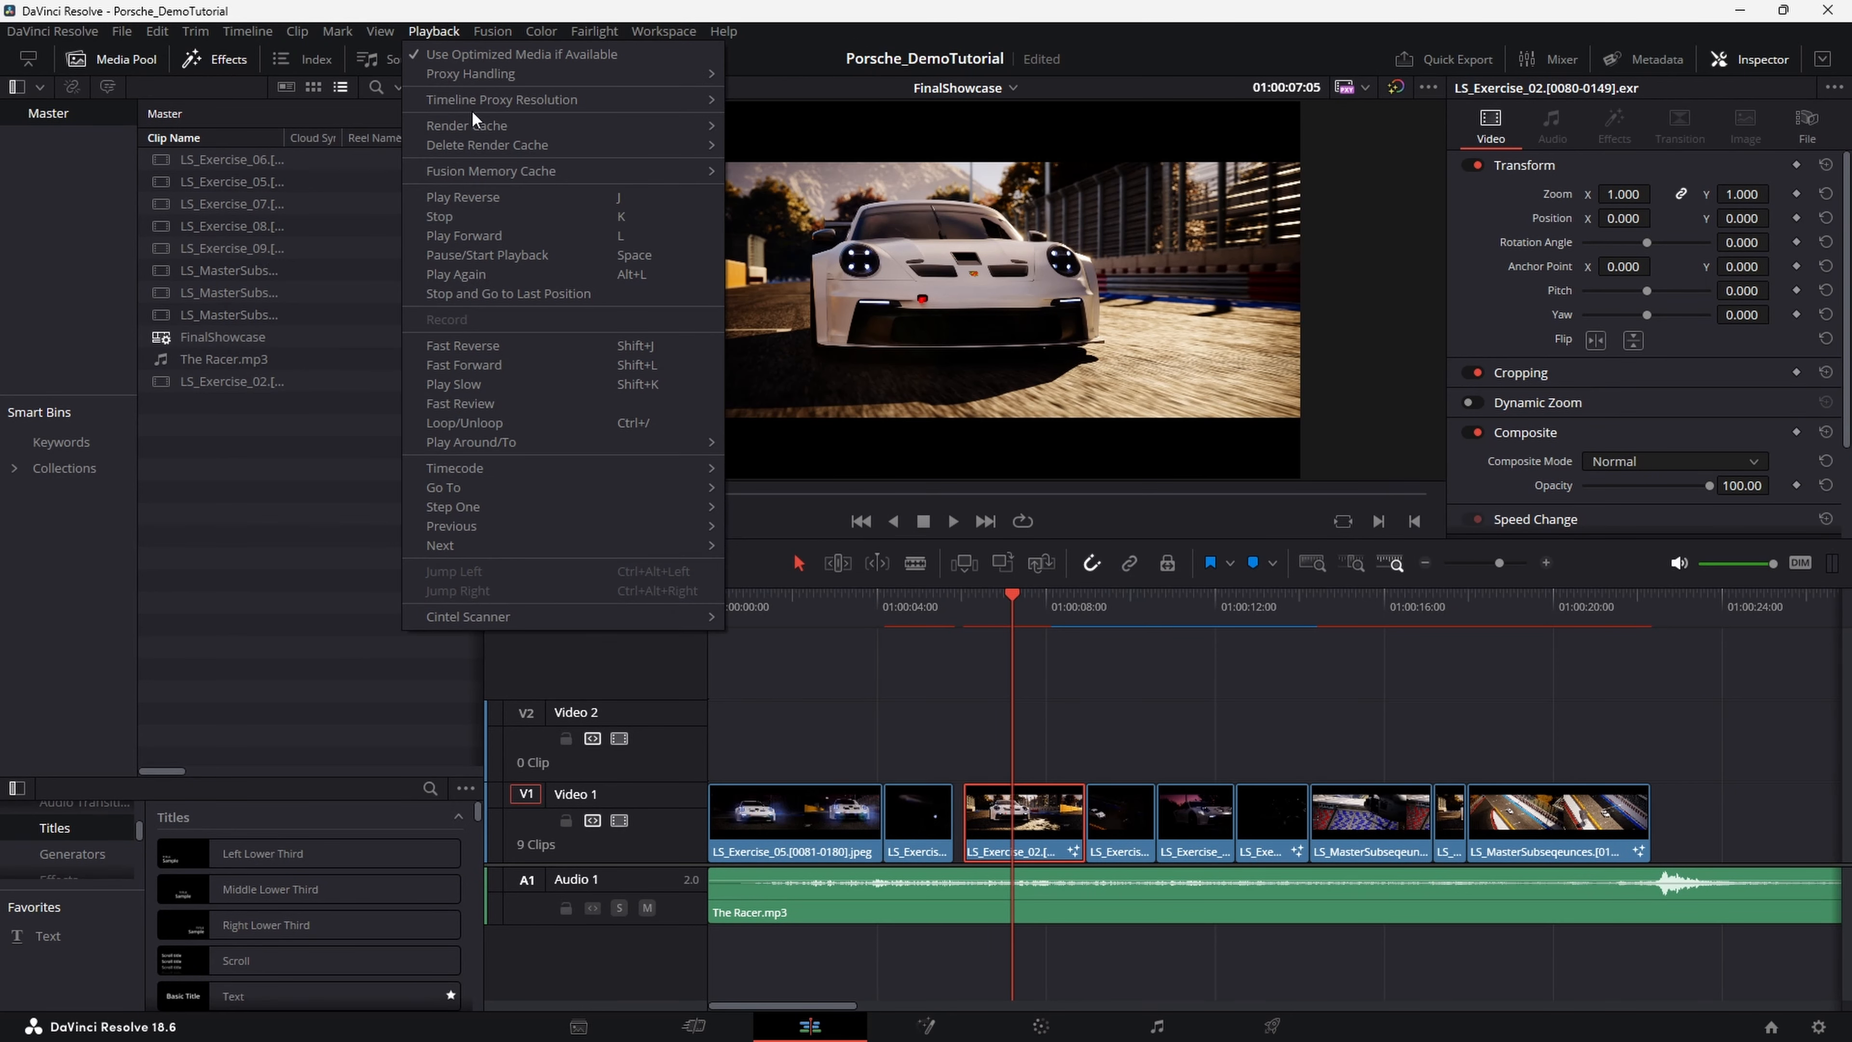
{"action": "mouse_move", "coordinate": [486, 100]}
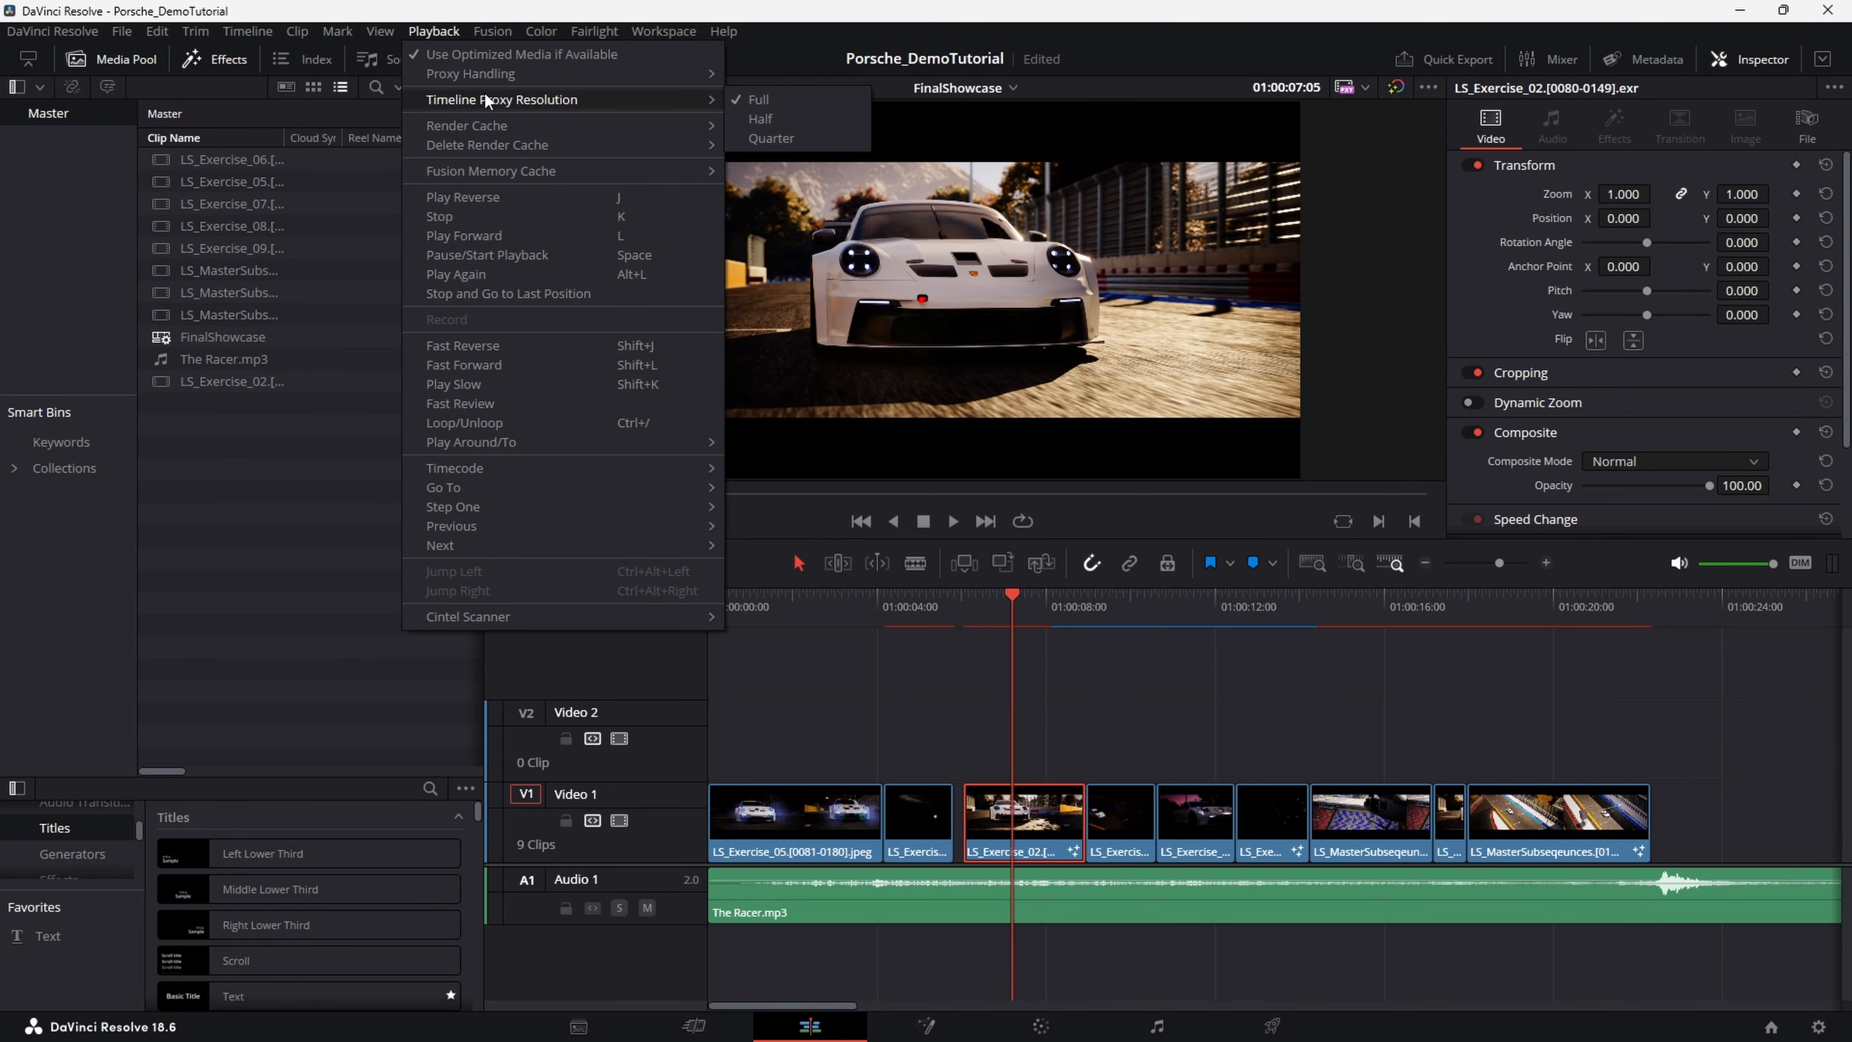
{"action": "left_click", "coordinate": [807, 137]}
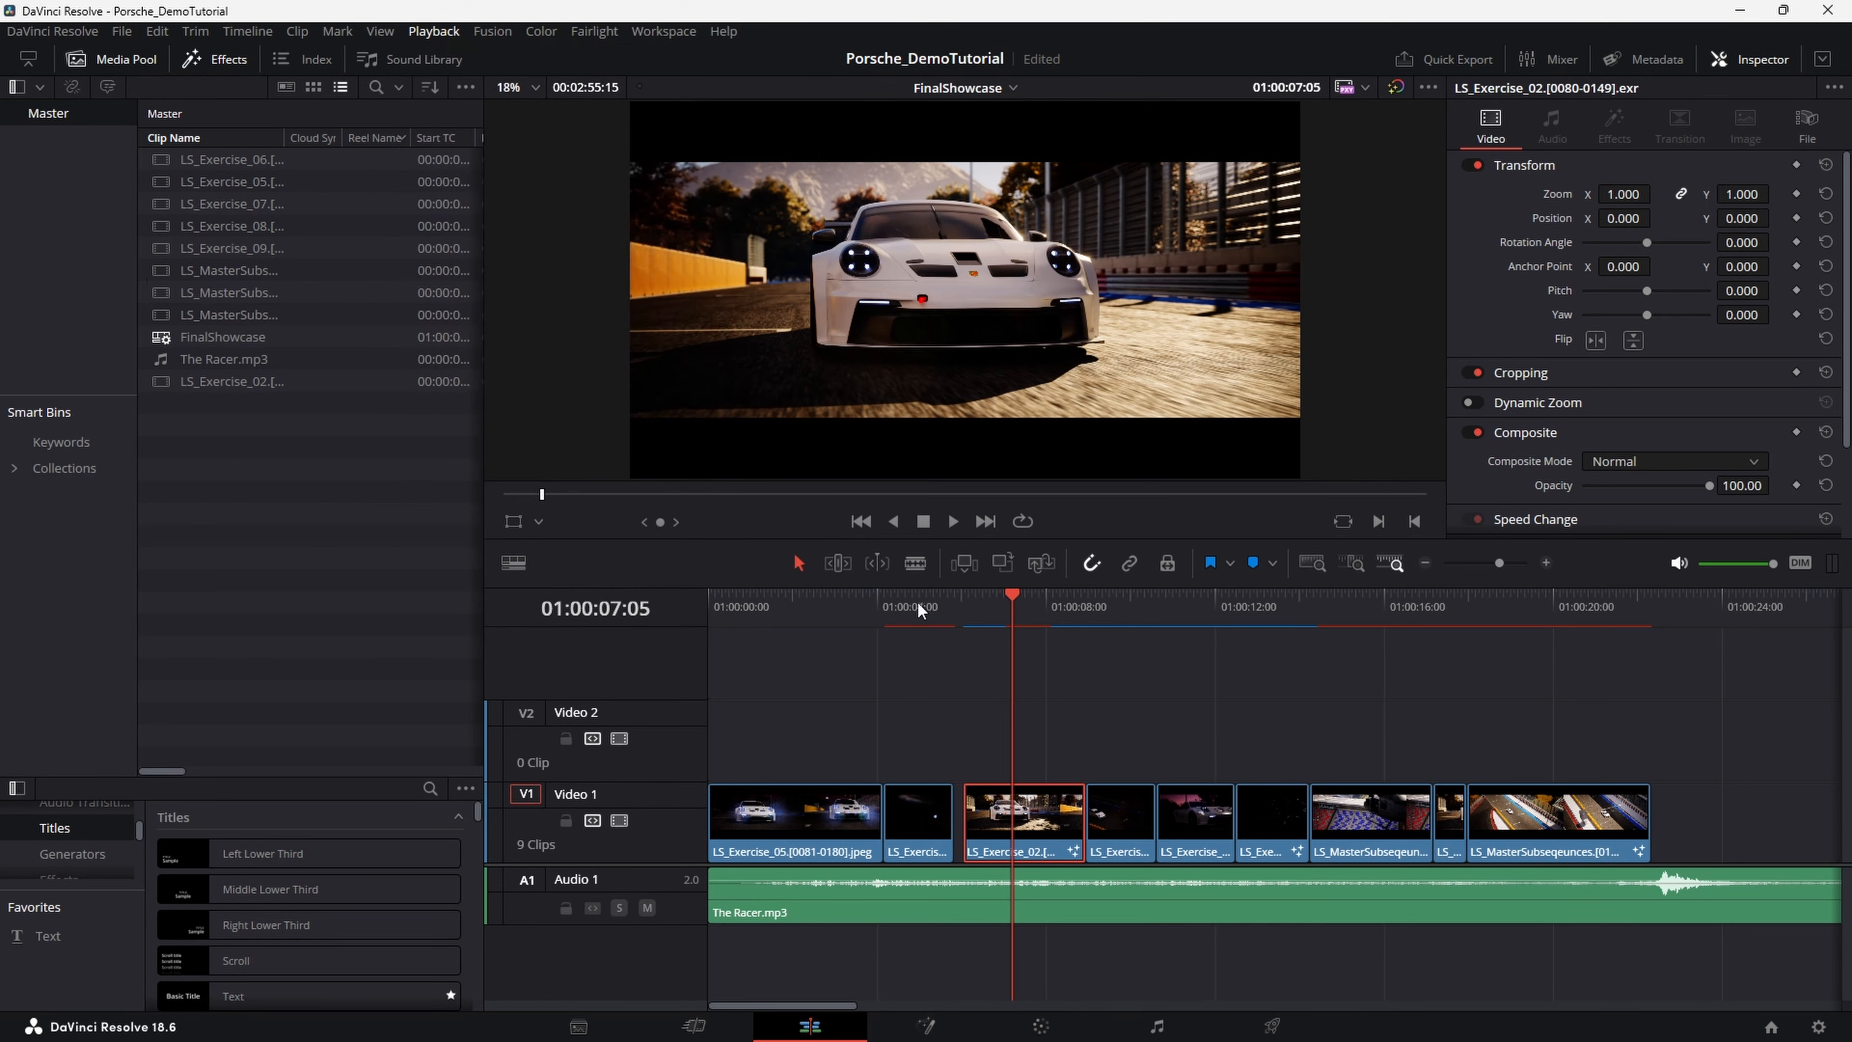
{"action": "left_click_drag", "start_coordinate": [1024, 589], "coordinate": [1049, 631]}
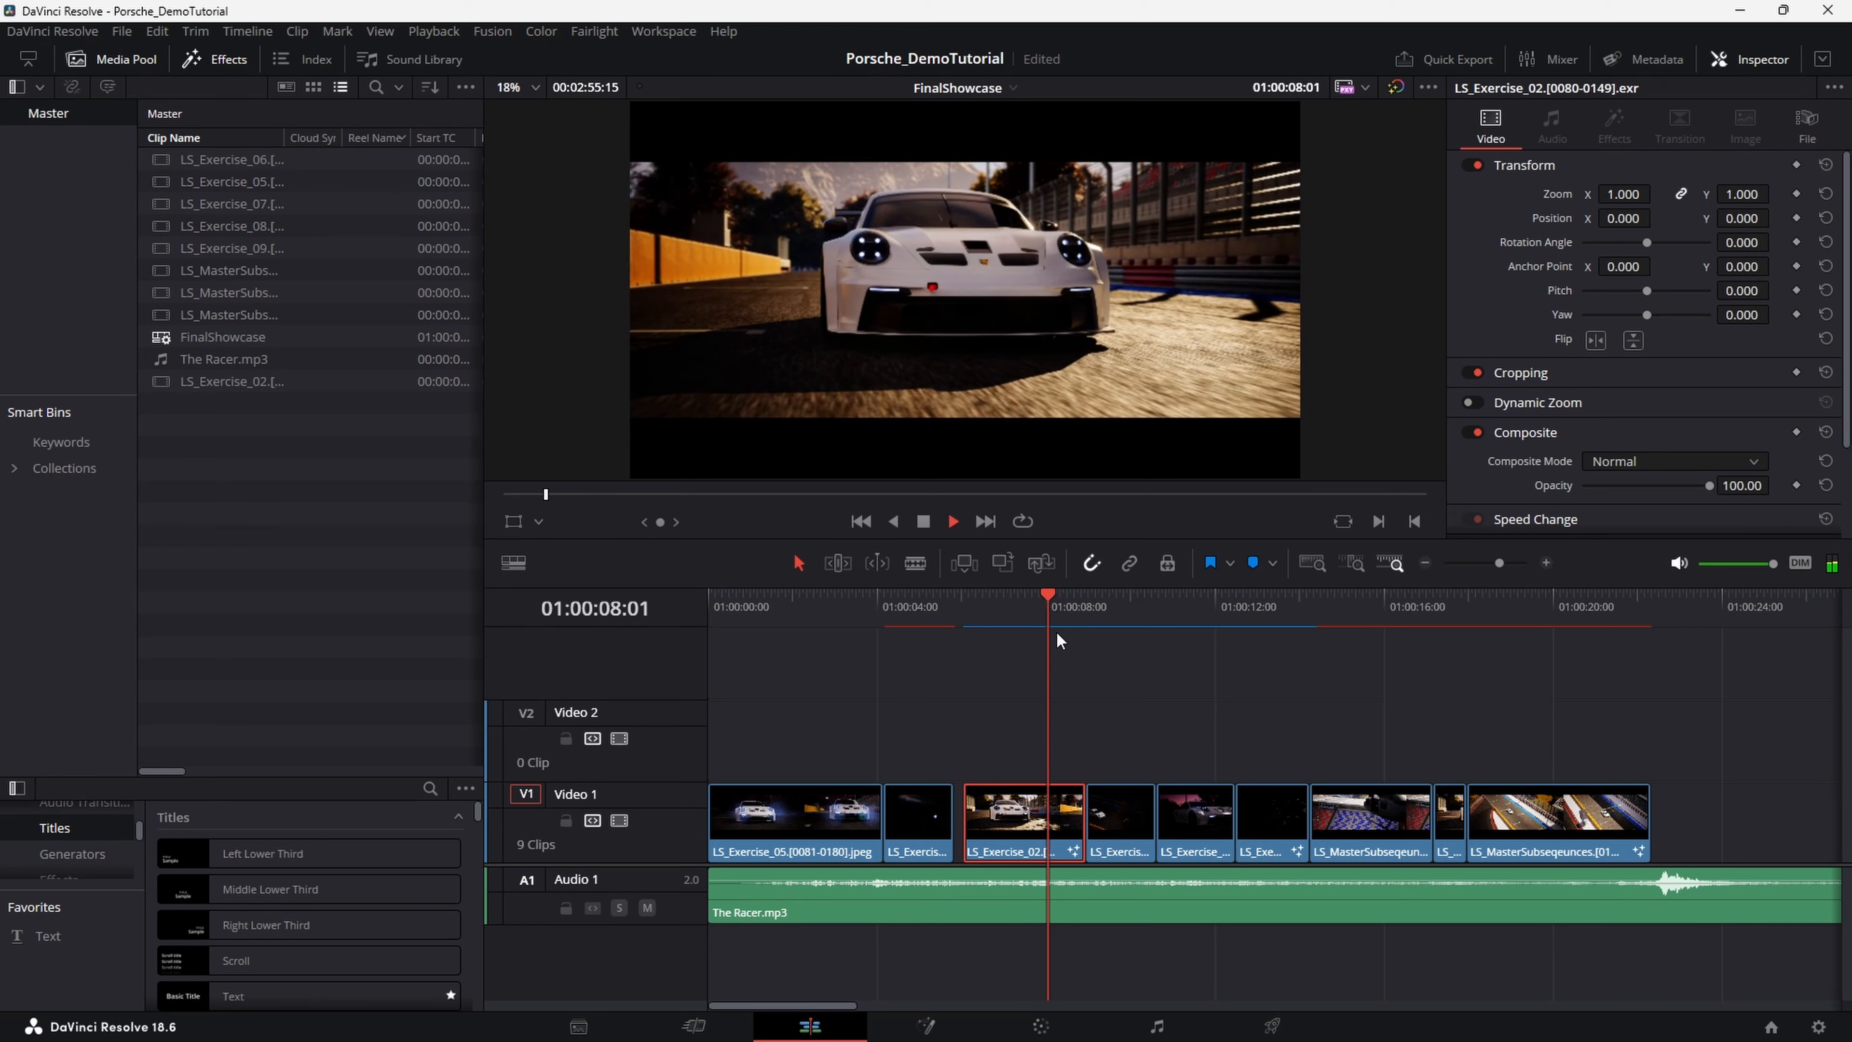
{"action": "key", "text": "space"}
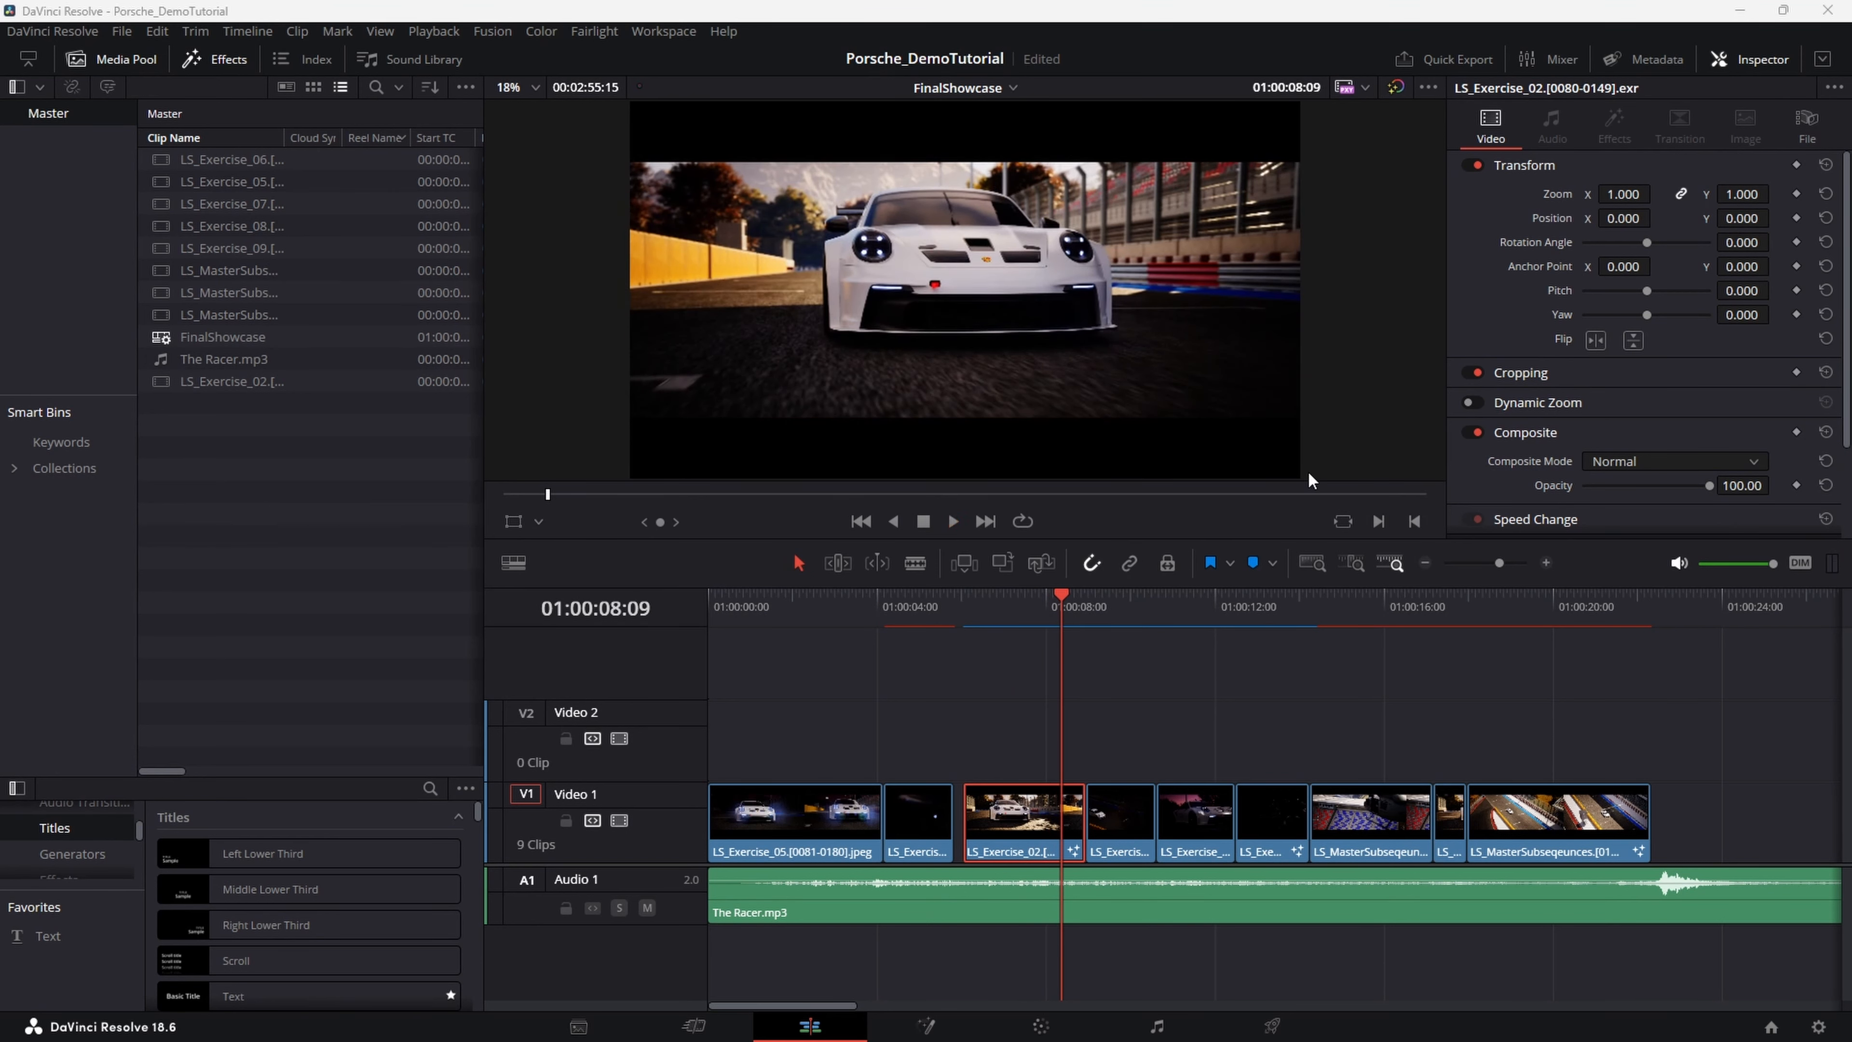
Set the proxy media resolution to Quarter in the project's master settings
{"action": "left_click", "coordinate": [492, 31]}
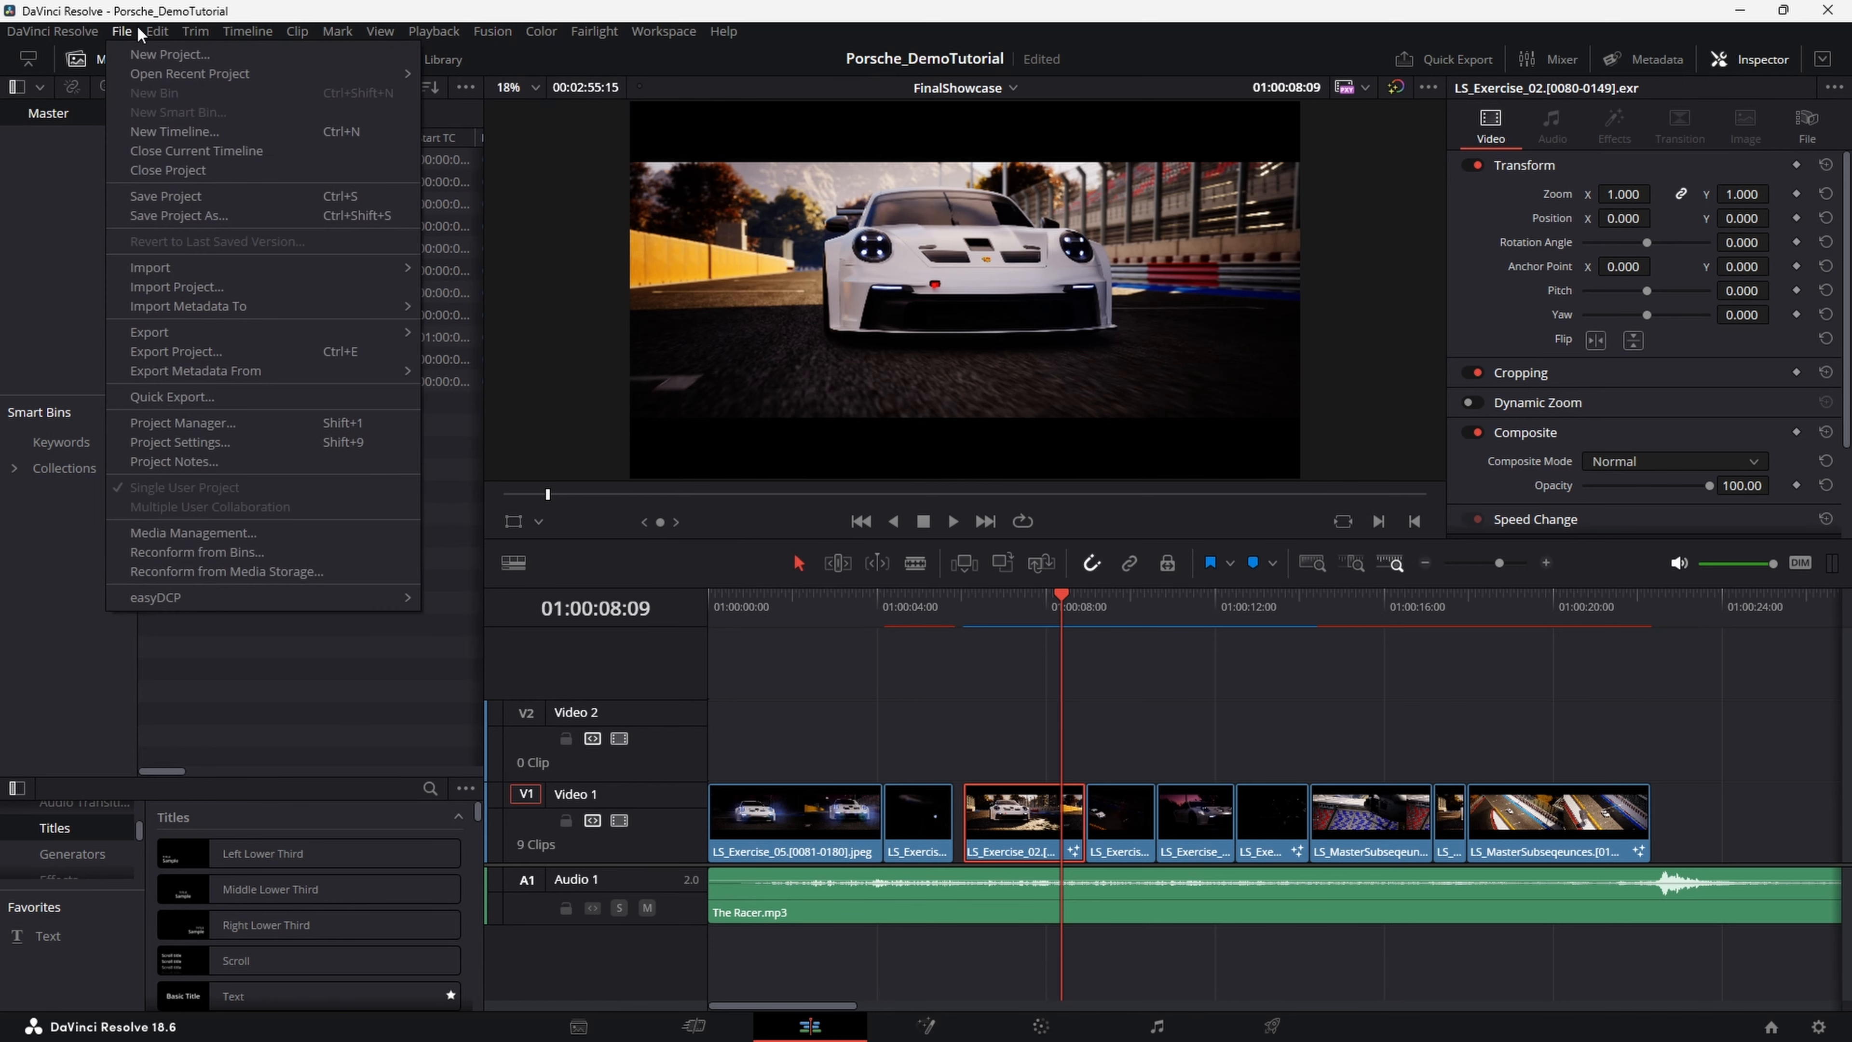
{"action": "mouse_move", "coordinate": [124, 34]}
{"action": "left_click", "coordinate": [232, 443]}
{"action": "scroll", "coordinate": [1224, 584], "scroll_direction": "down", "scroll_amount": 10}
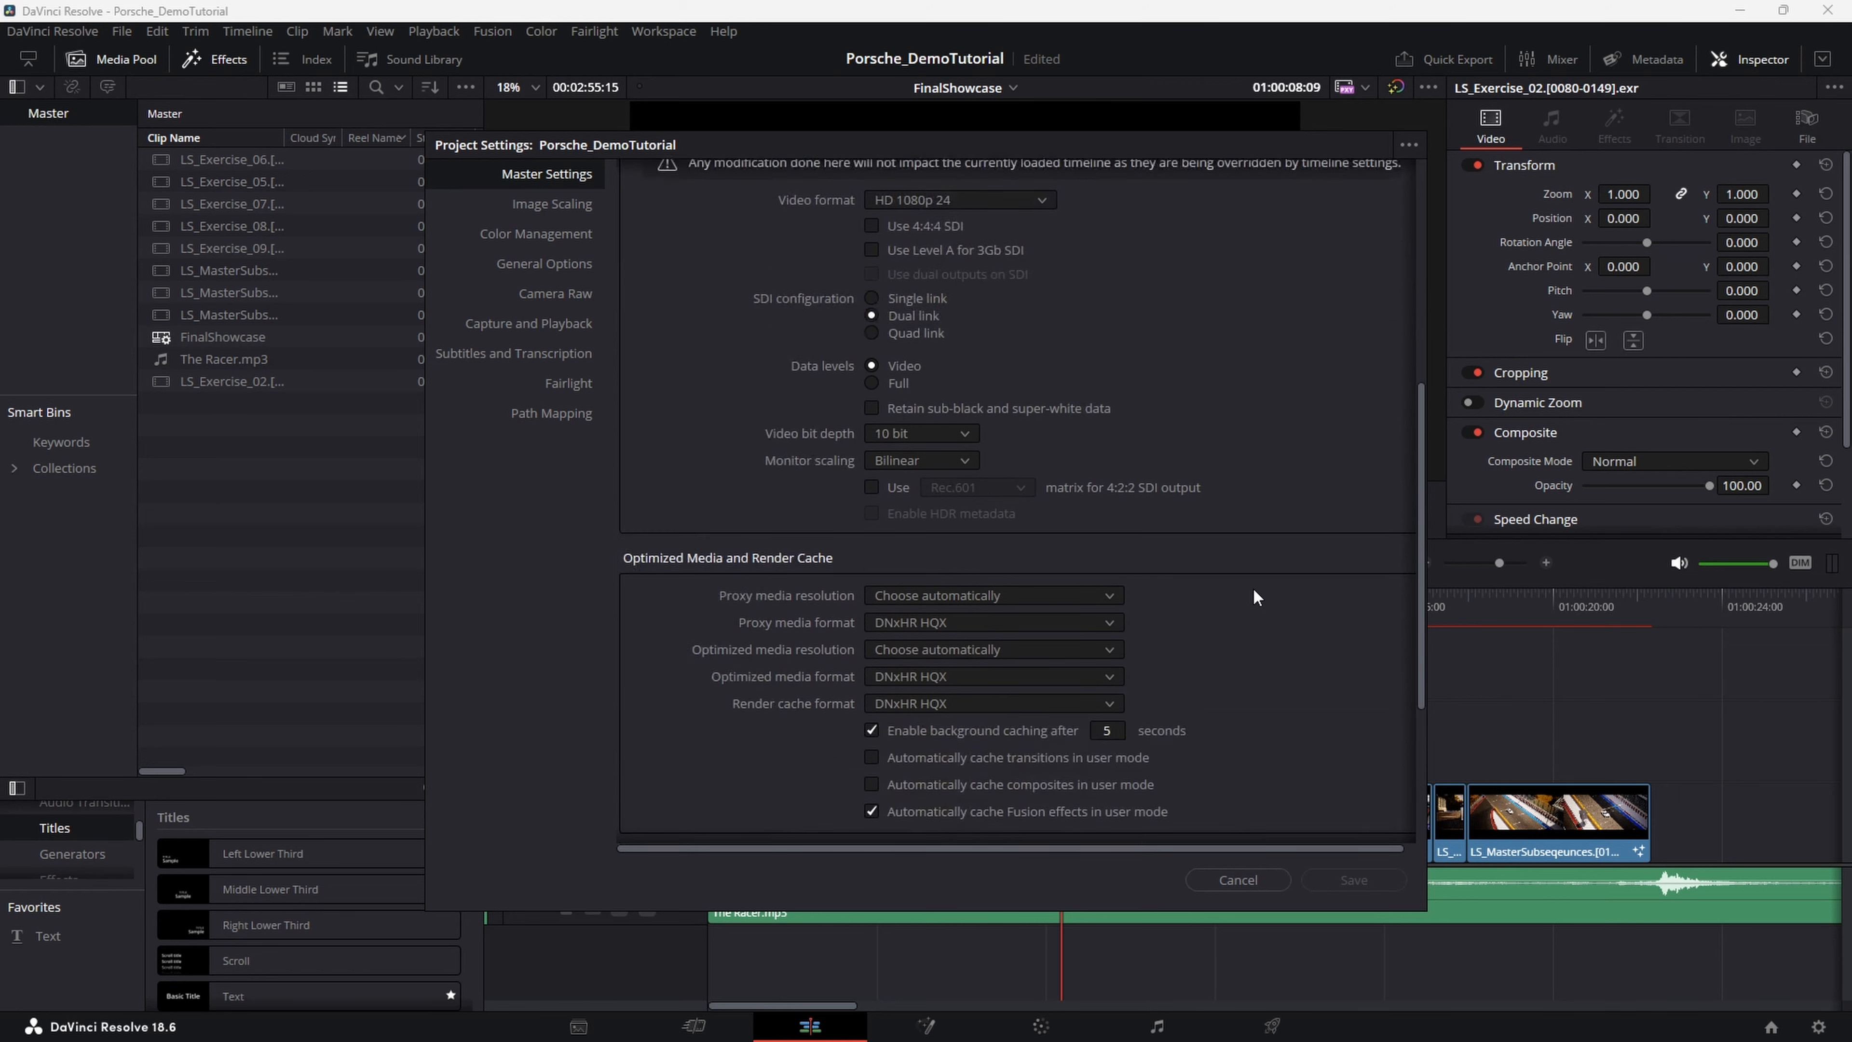
{"action": "scroll", "coordinate": [1253, 592], "scroll_direction": "down", "scroll_amount": 2}
{"action": "left_click", "coordinate": [930, 482]}
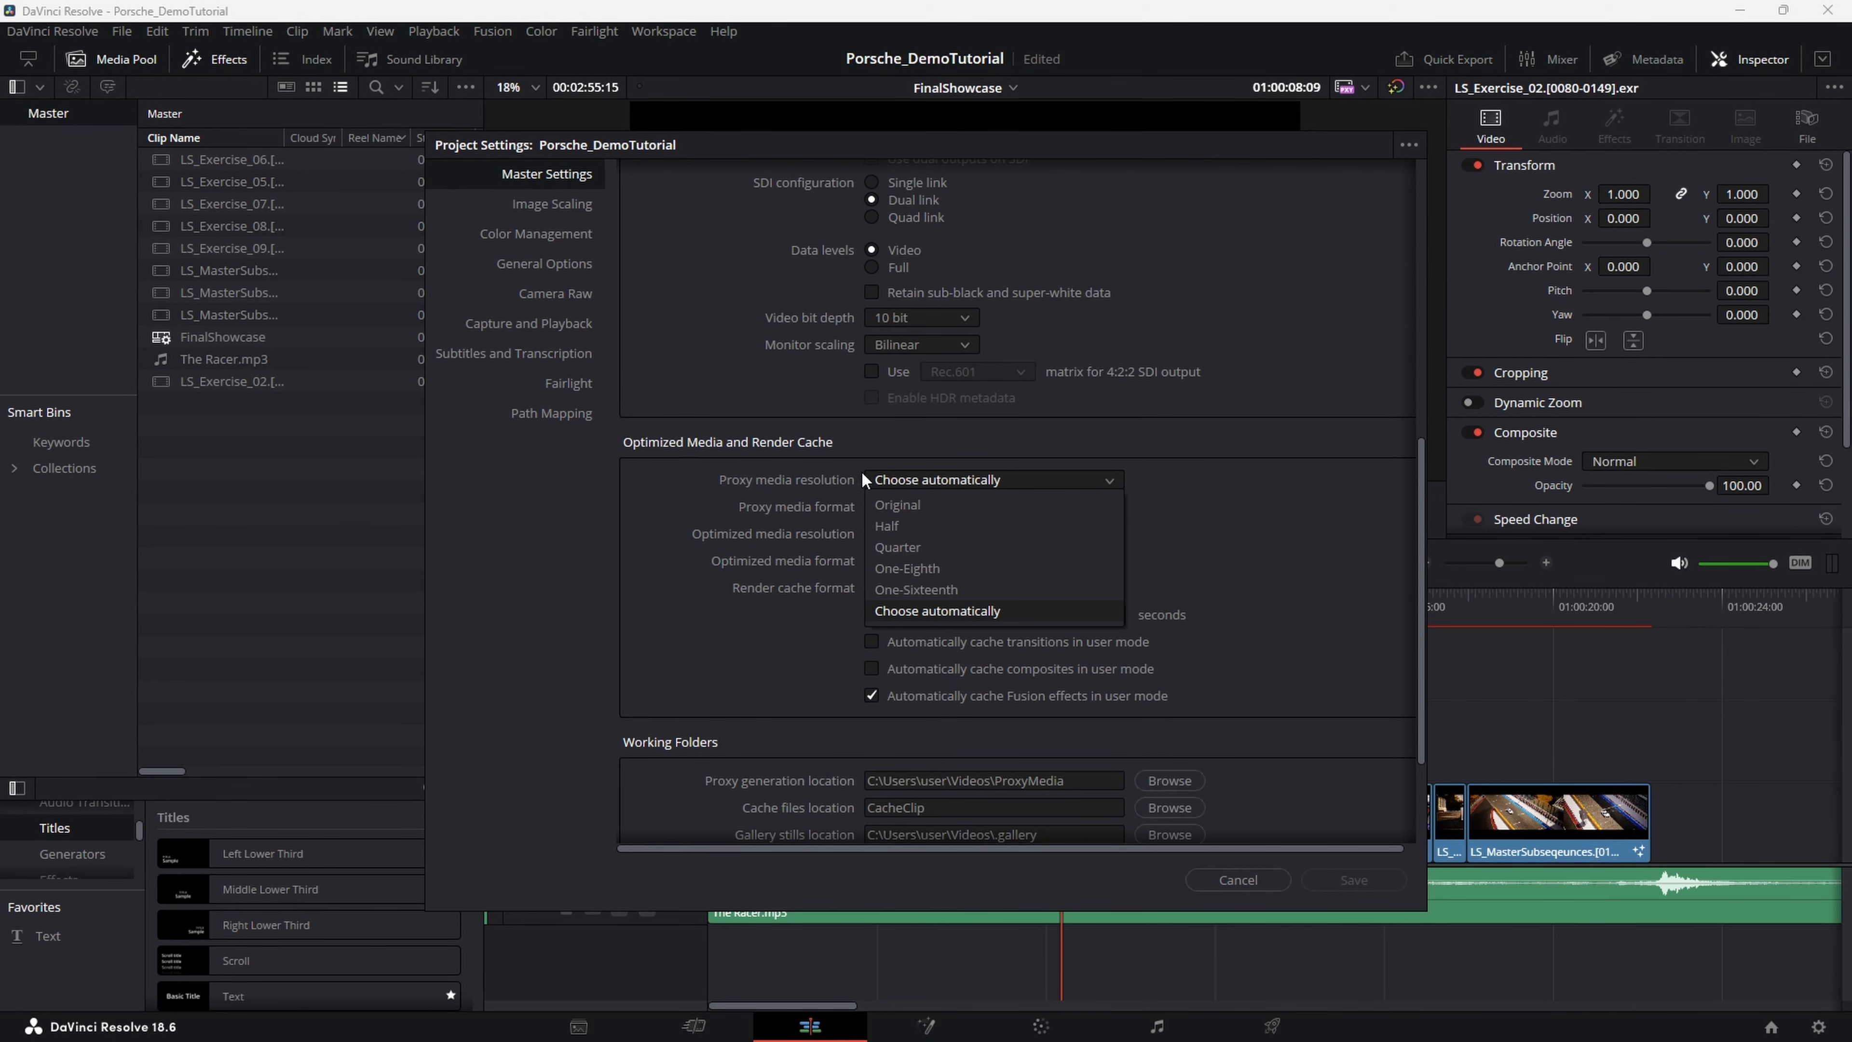
{"action": "left_click", "coordinate": [790, 477]}
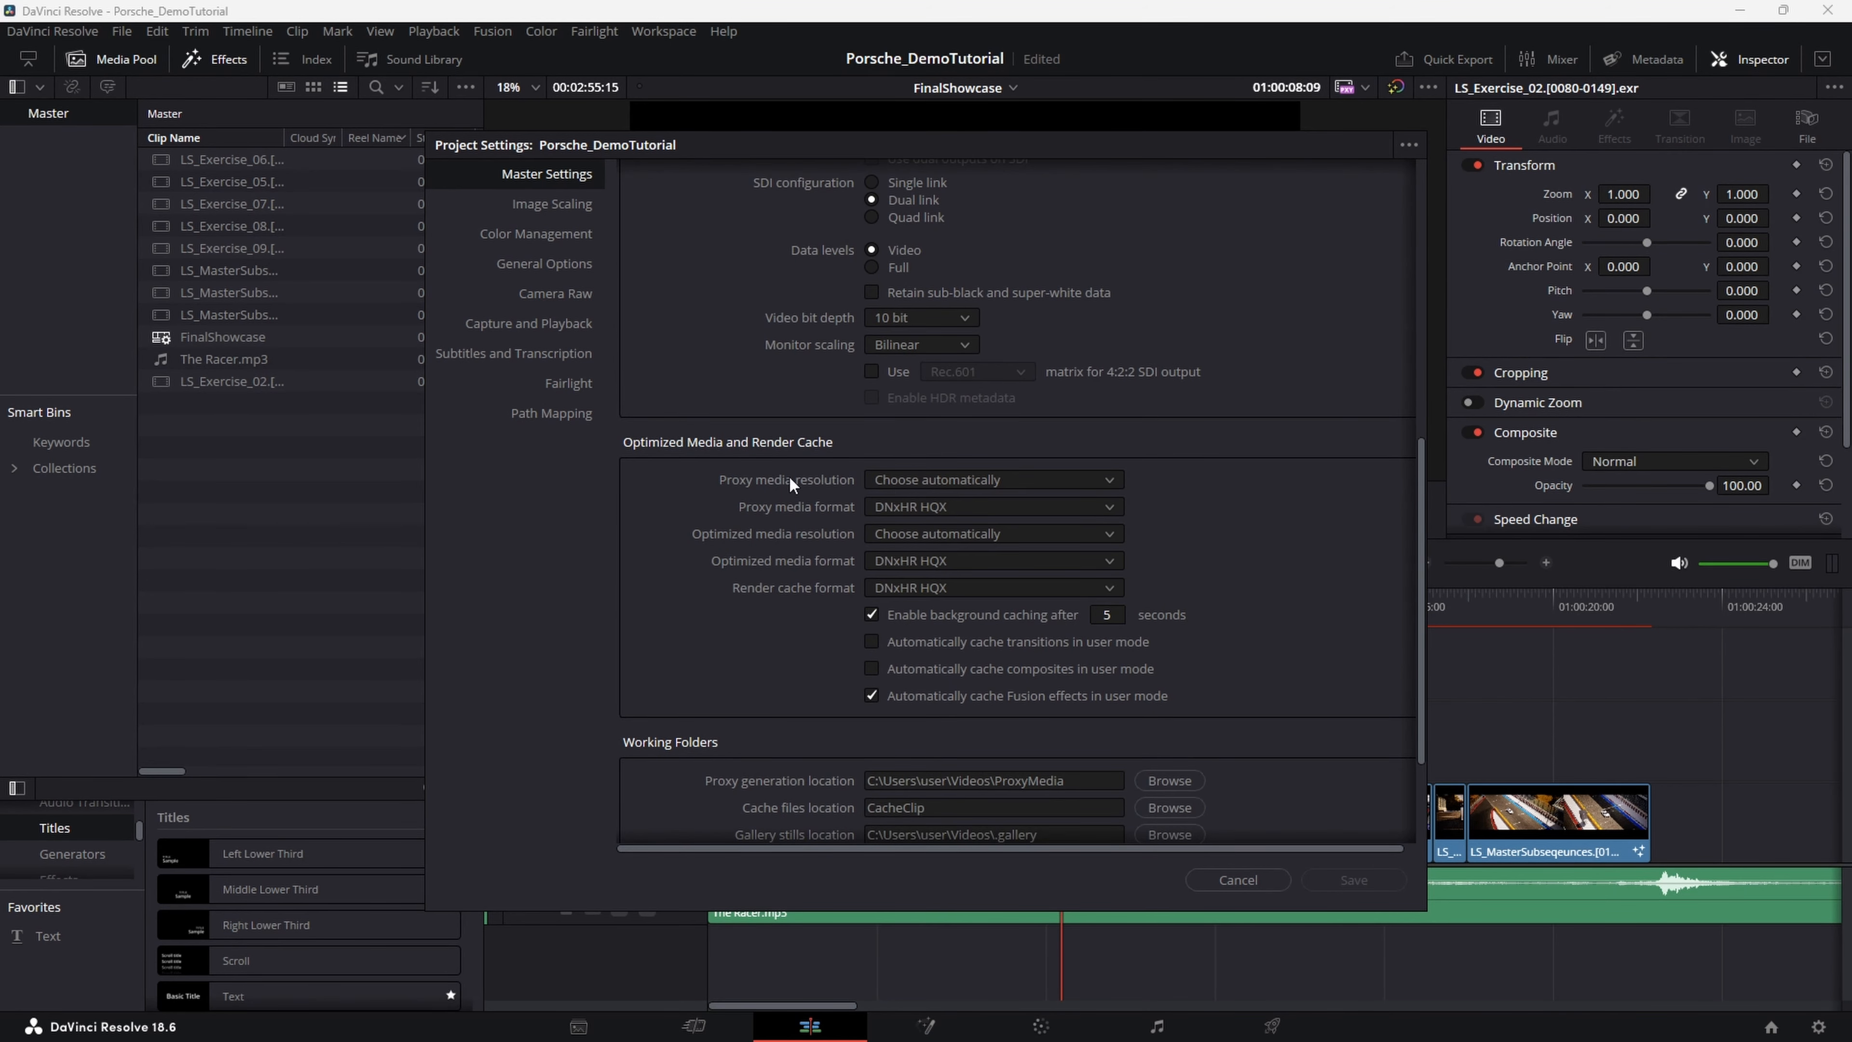
{"action": "left_click", "coordinate": [957, 484]}
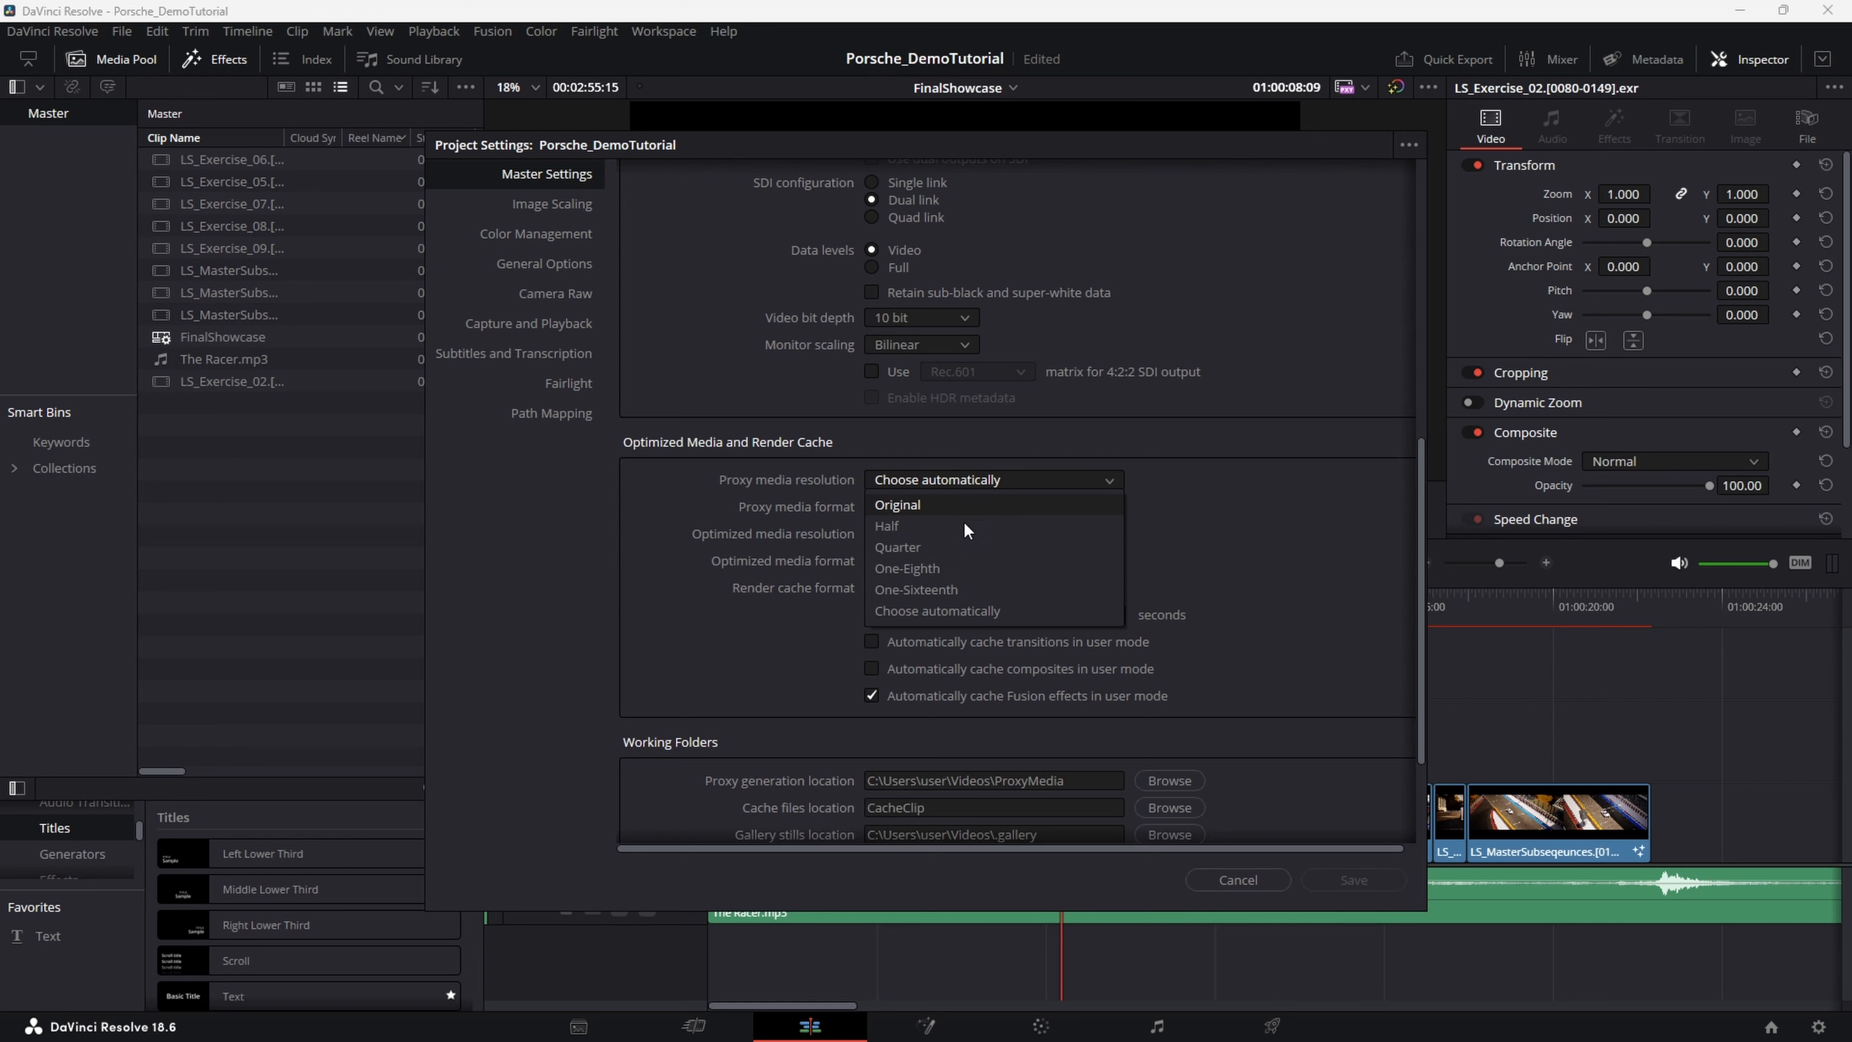
{"action": "left_click", "coordinate": [977, 555]}
{"action": "left_click", "coordinate": [949, 478]}
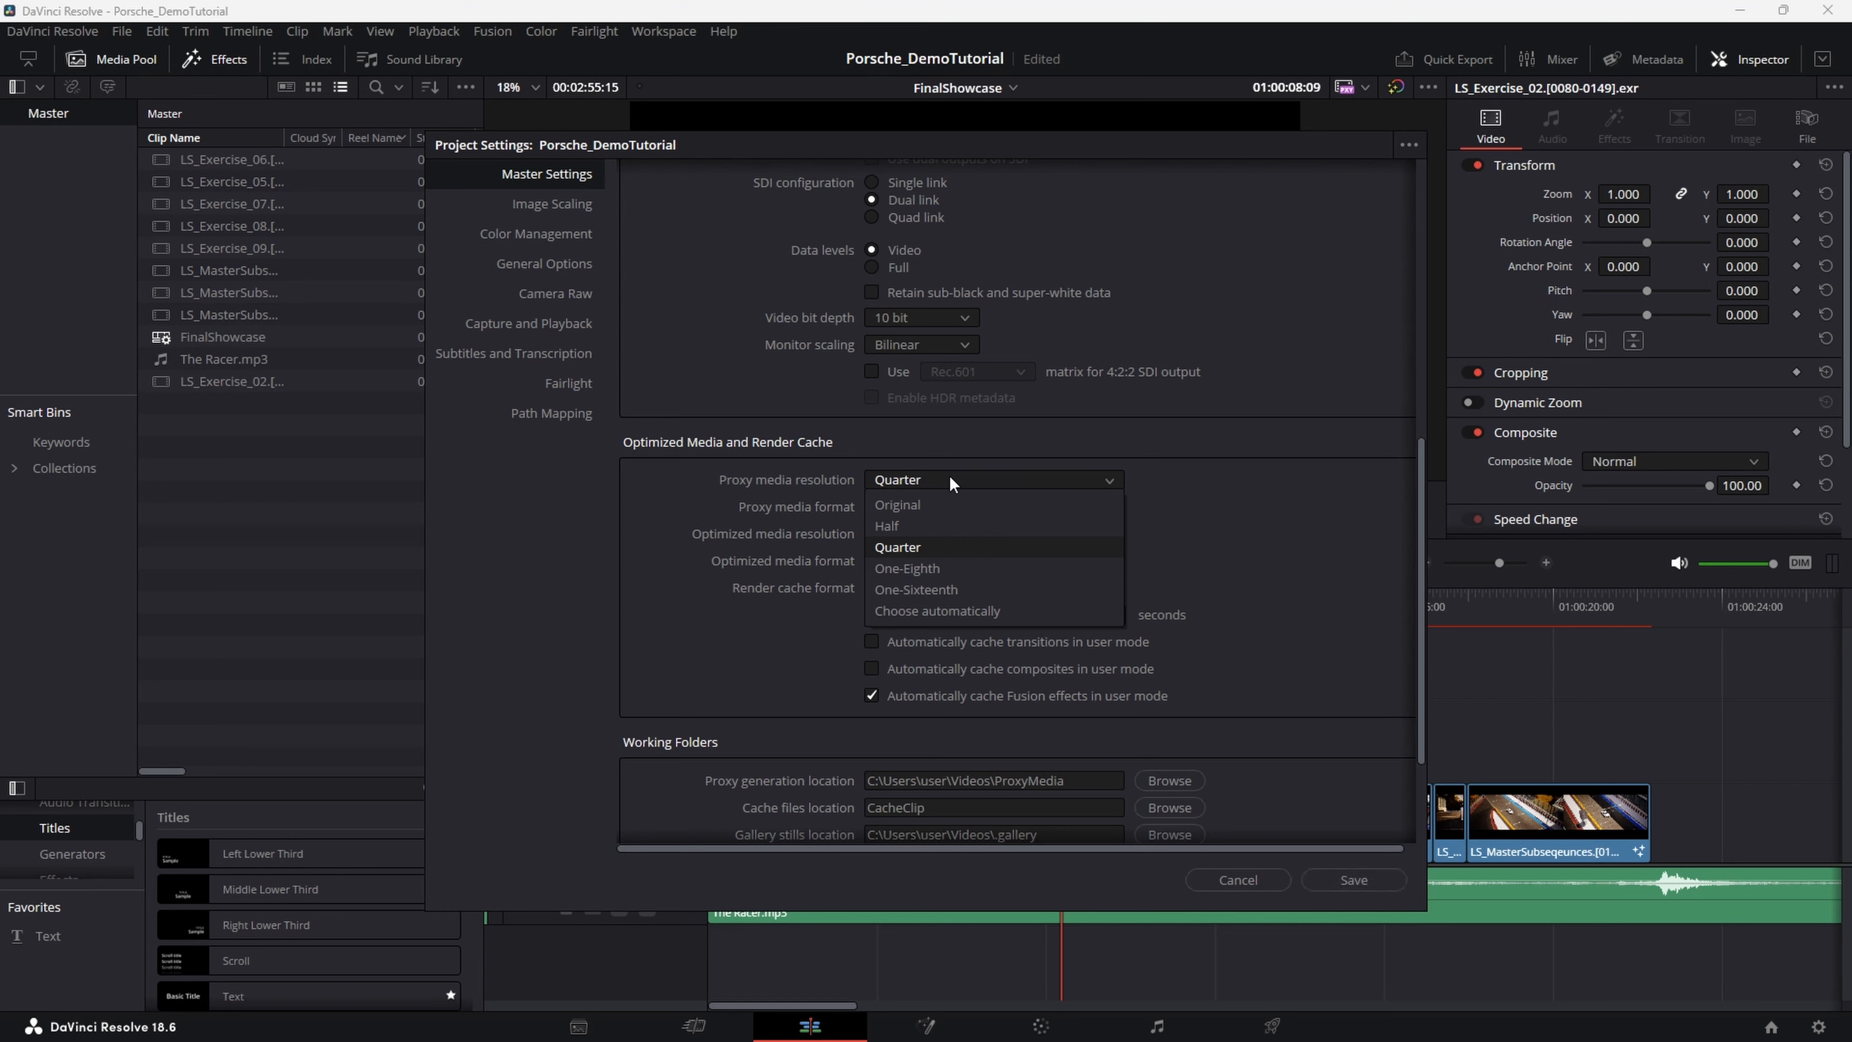
{"action": "left_click", "coordinate": [945, 550]}
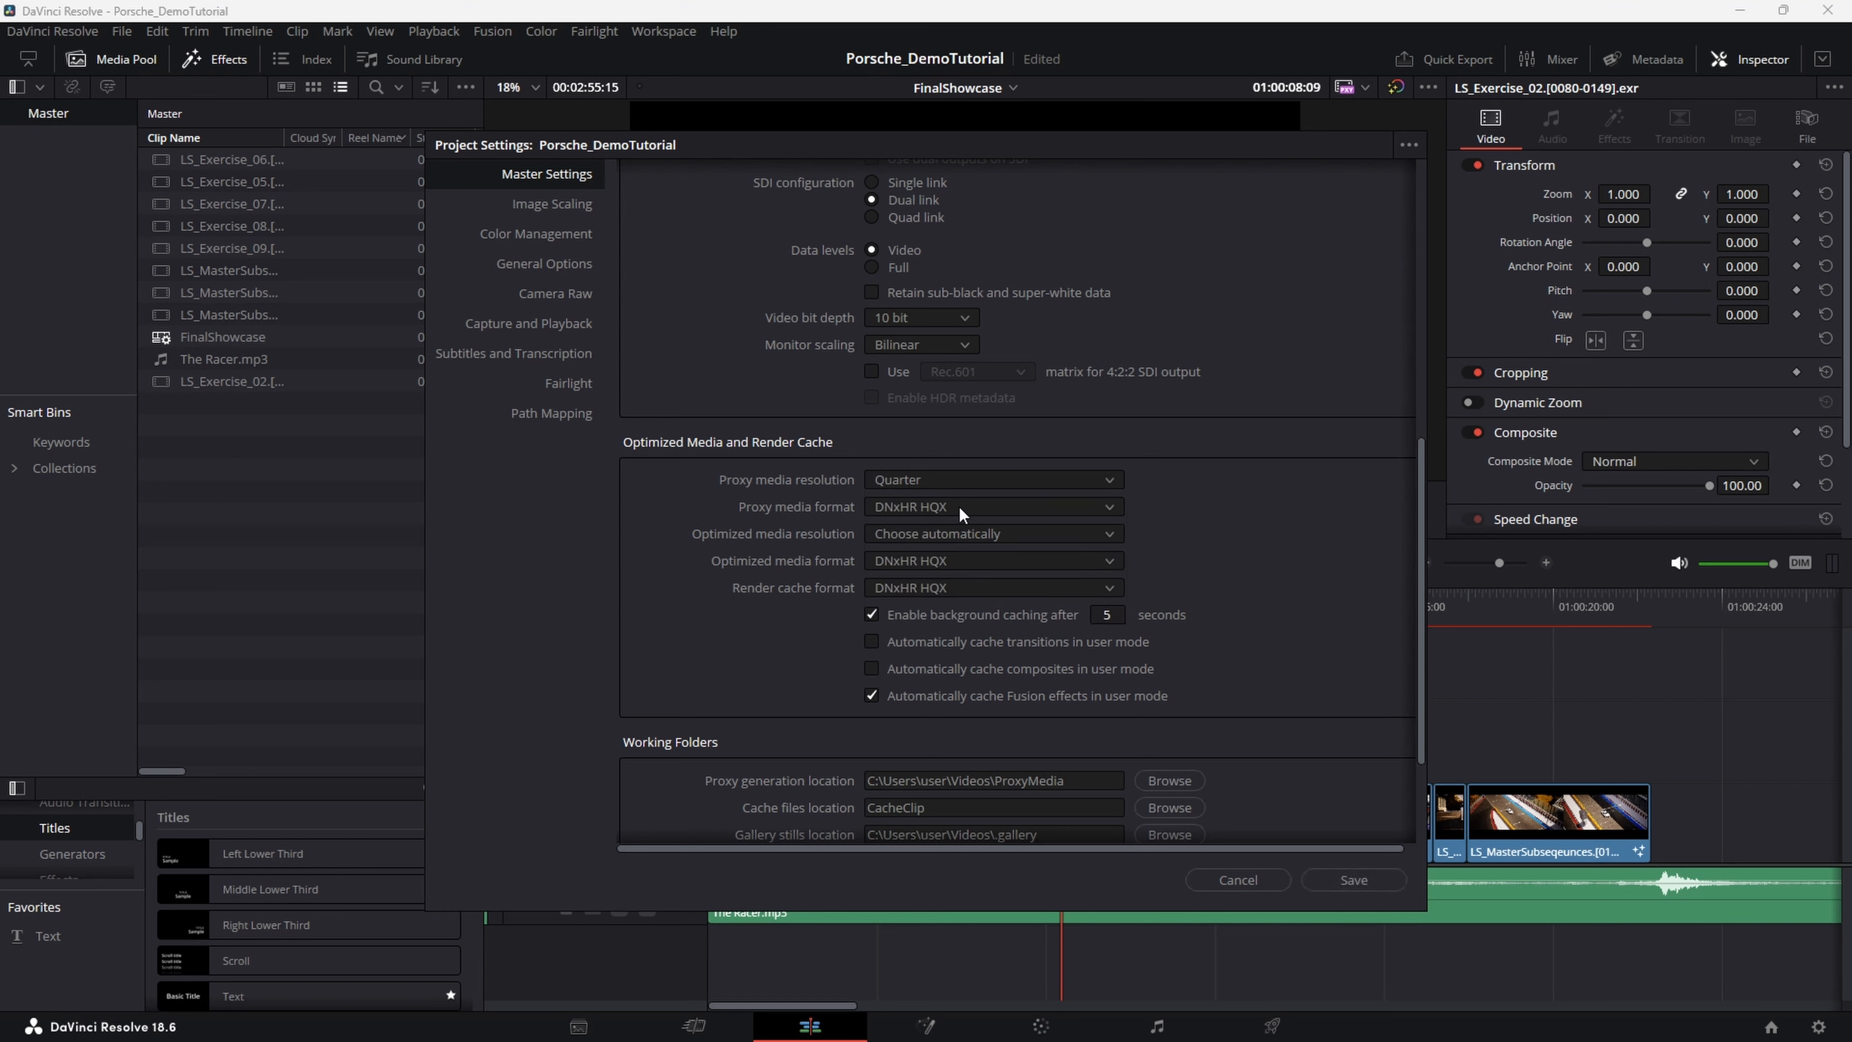
Set the optimized media resolution to Half and save the project settings
{"action": "left_click", "coordinate": [960, 507]}
{"action": "left_click", "coordinate": [812, 496]}
{"action": "left_click", "coordinate": [919, 536]}
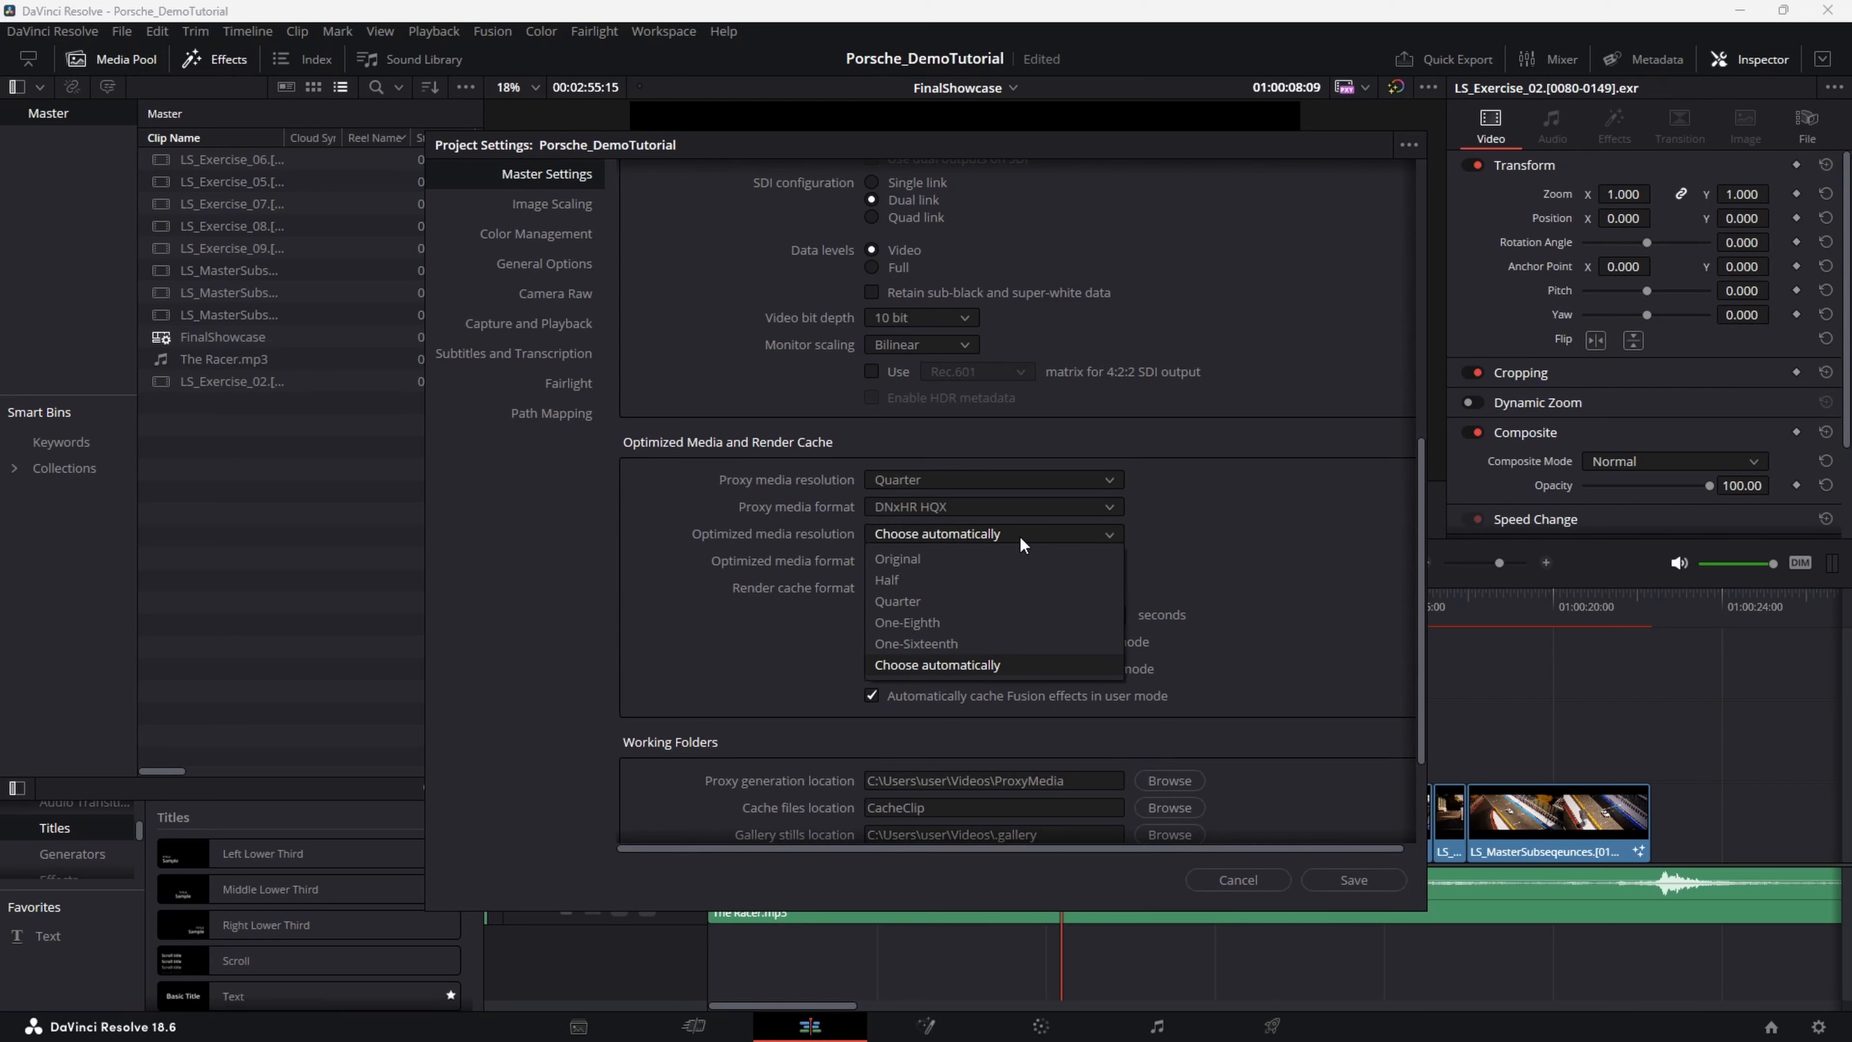
{"action": "left_click", "coordinate": [822, 511]}
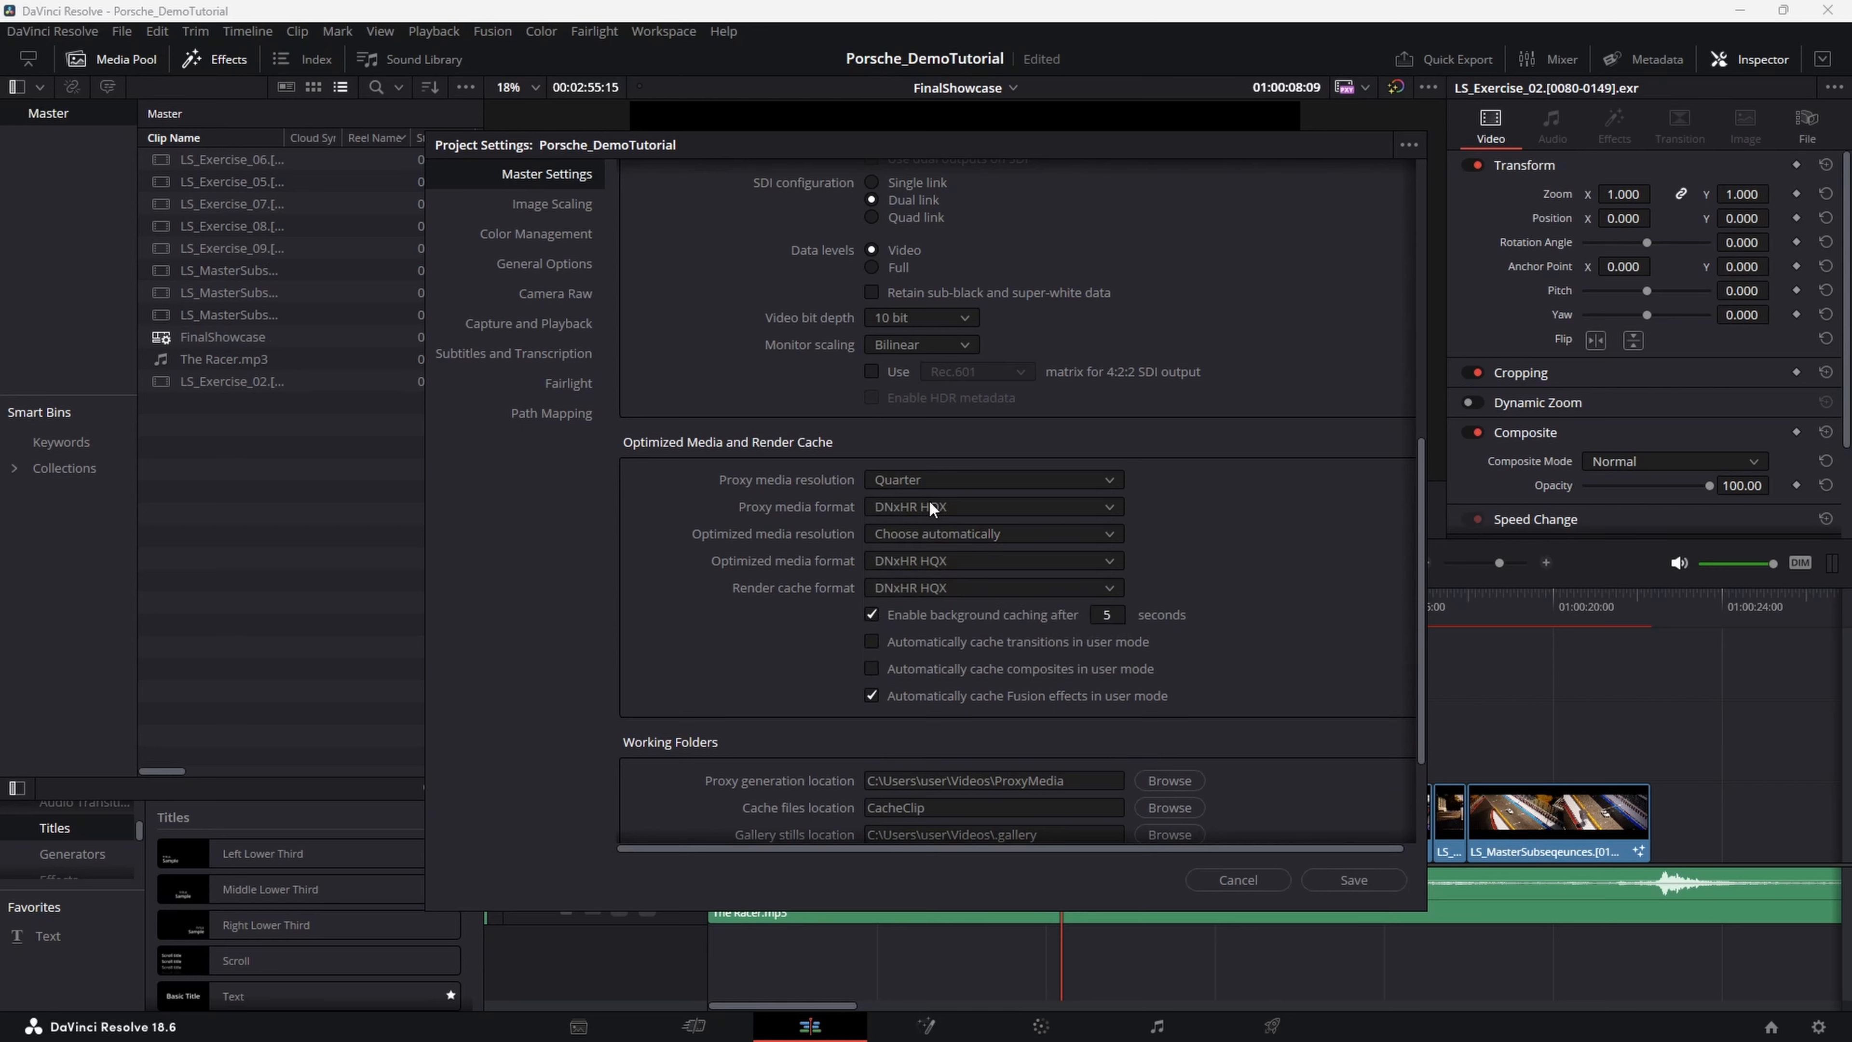
{"action": "left_click", "coordinate": [932, 507]}
{"action": "left_click", "coordinate": [807, 503]}
{"action": "left_click", "coordinate": [960, 538]}
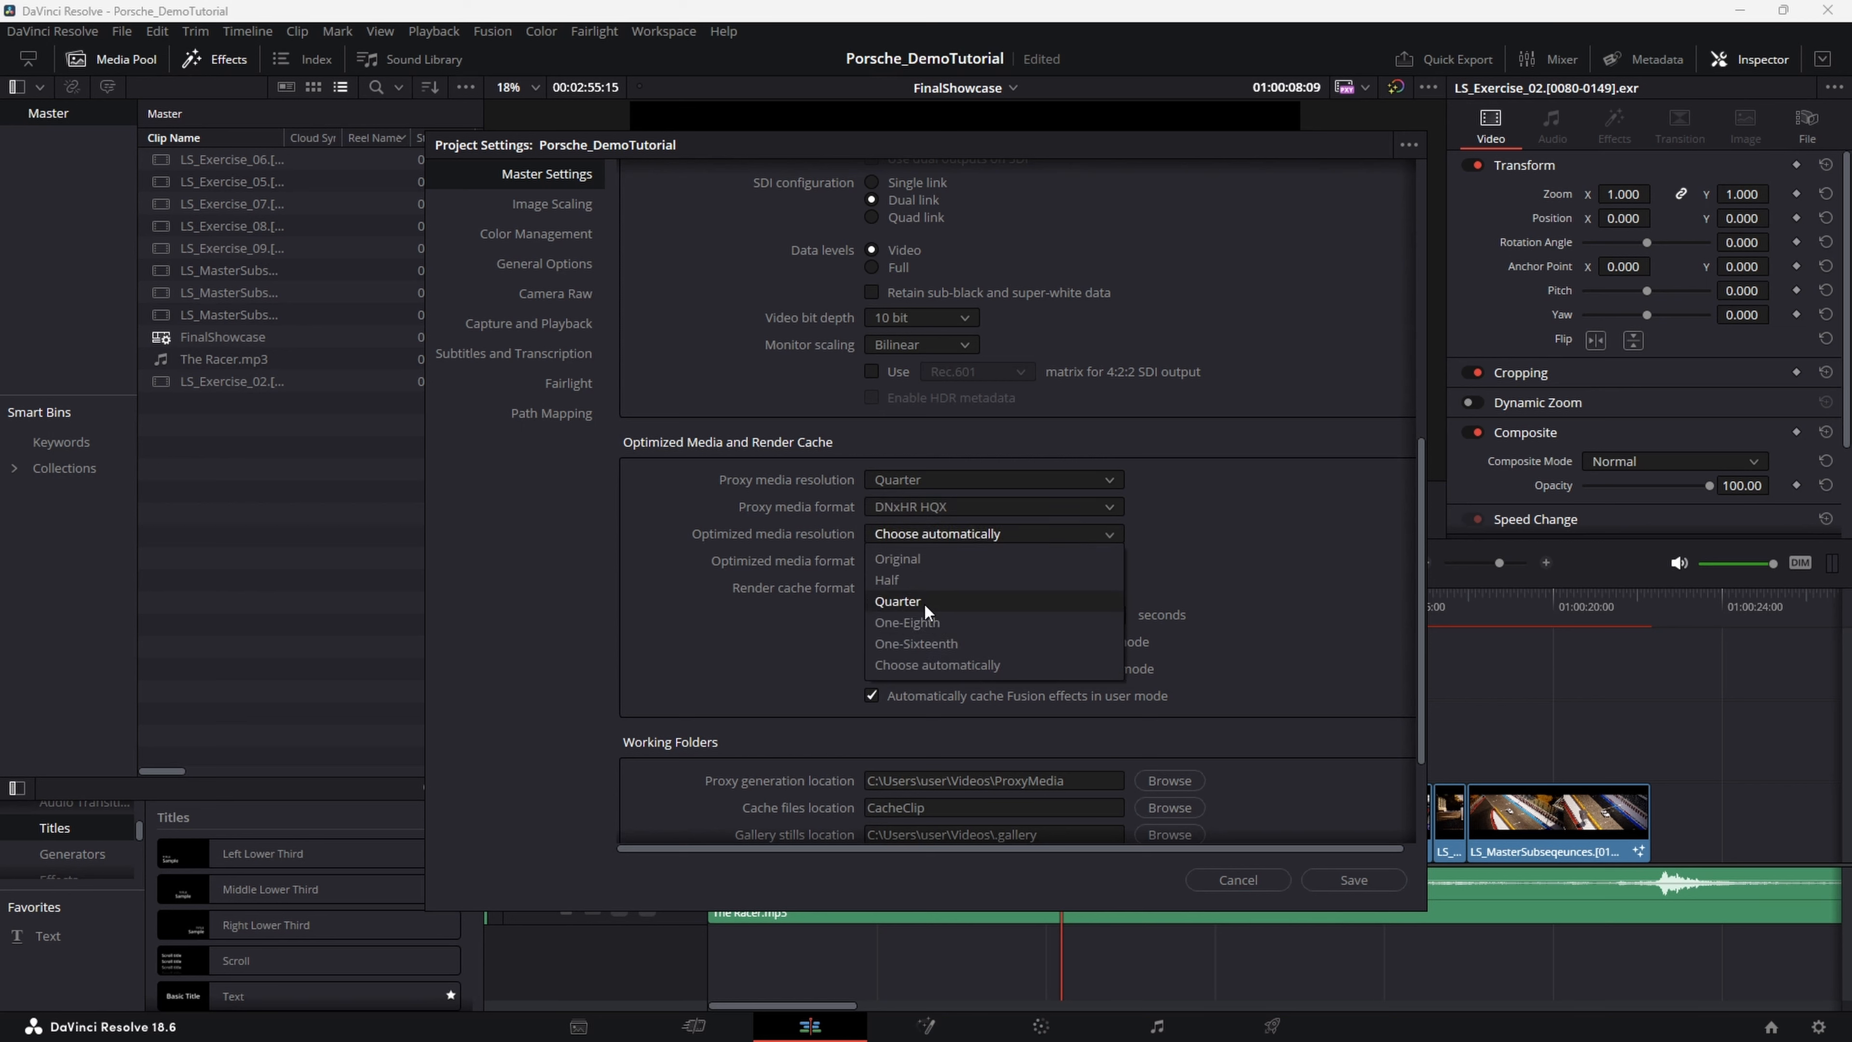
{"action": "left_click", "coordinate": [919, 582]}
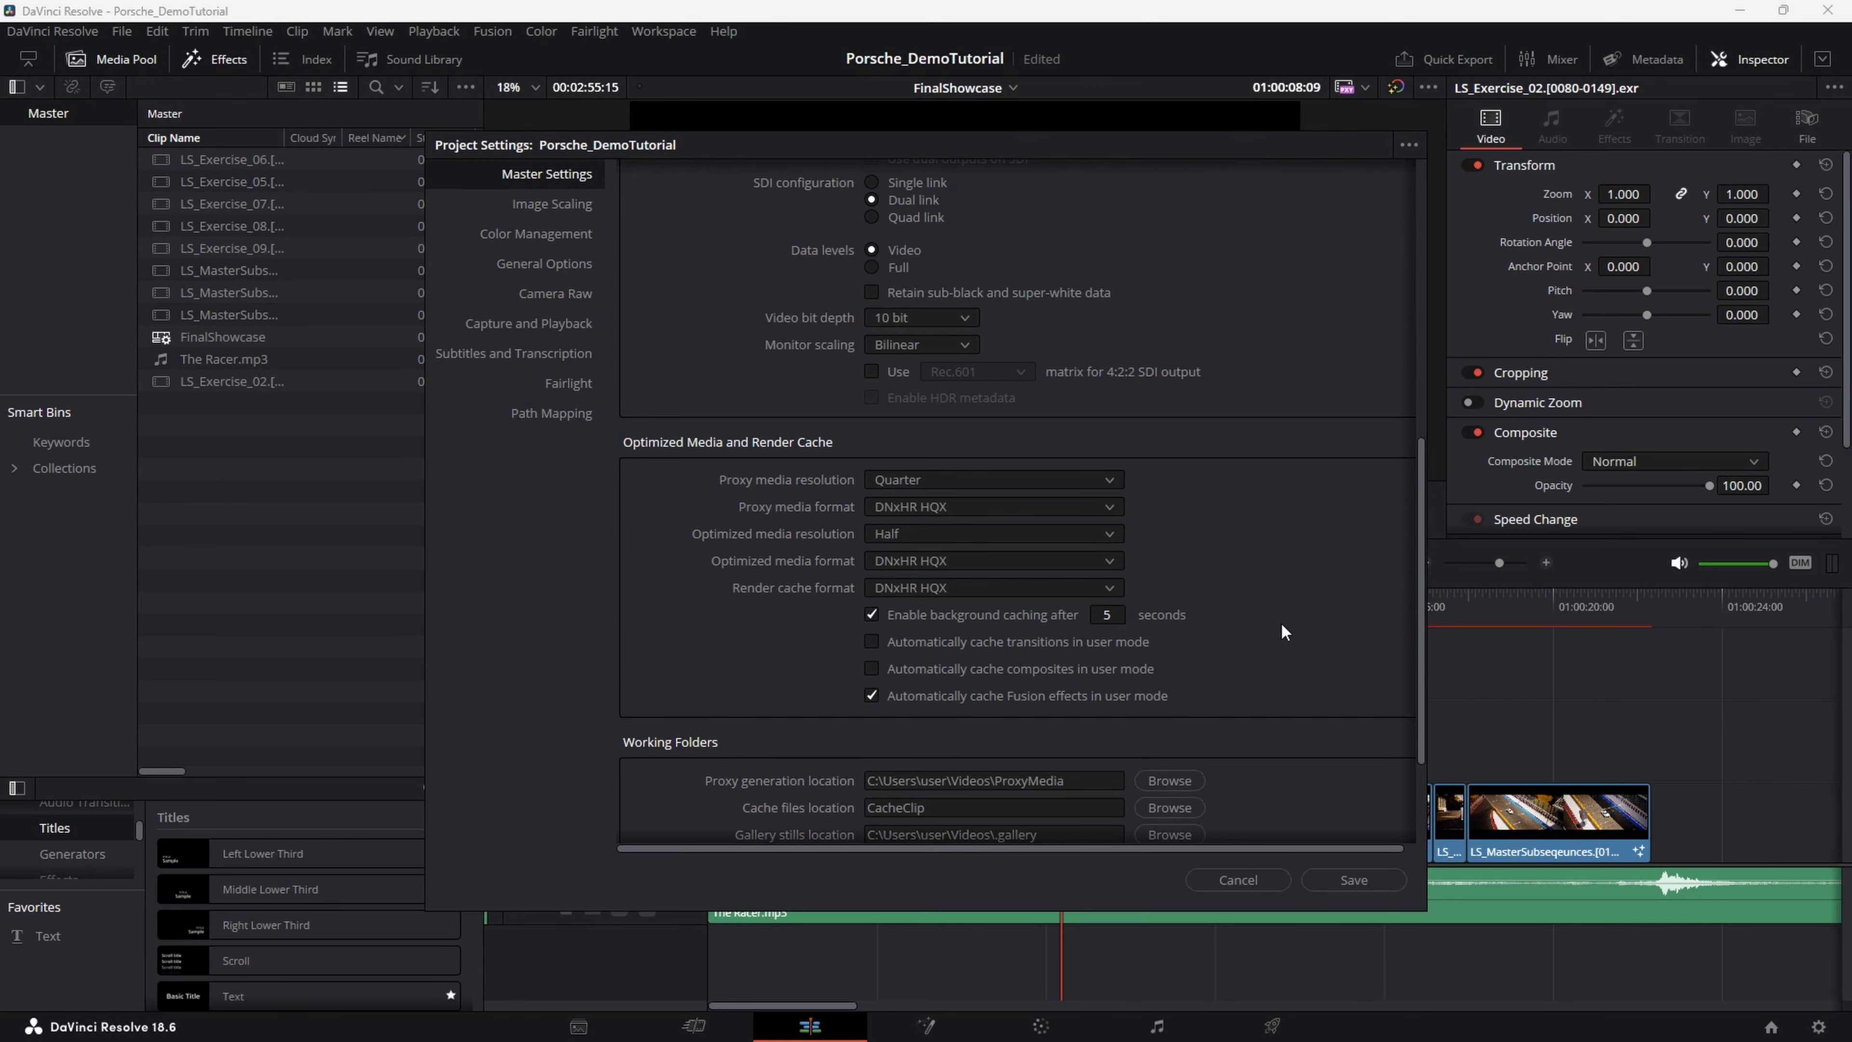
{"action": "scroll", "coordinate": [1284, 632], "scroll_direction": "down", "scroll_amount": 4}
{"action": "left_click", "coordinate": [1353, 880]}
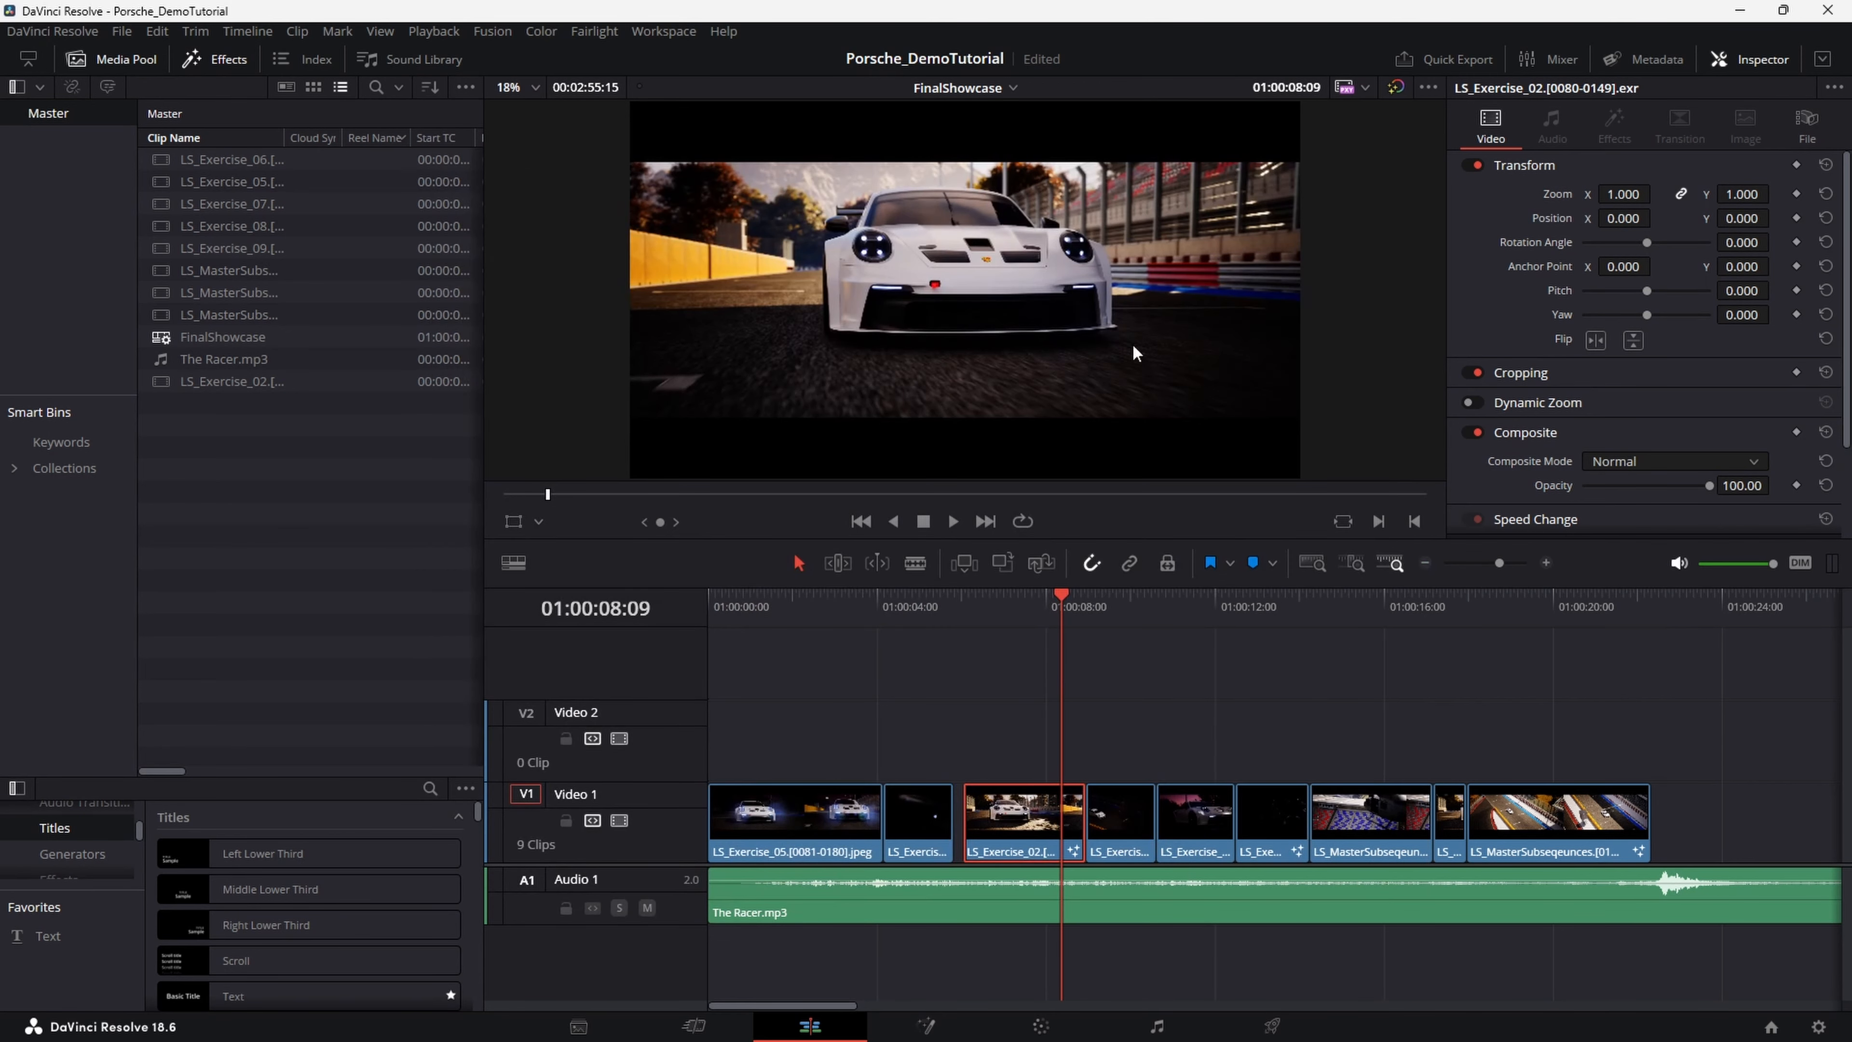
Widen the clip name column and generate optimized media for all the video clips in the Master bin, excluding the timeline and music
{"action": "left_click", "coordinate": [256, 159]}
{"action": "left_click", "coordinate": [248, 387], "text": "shift"}
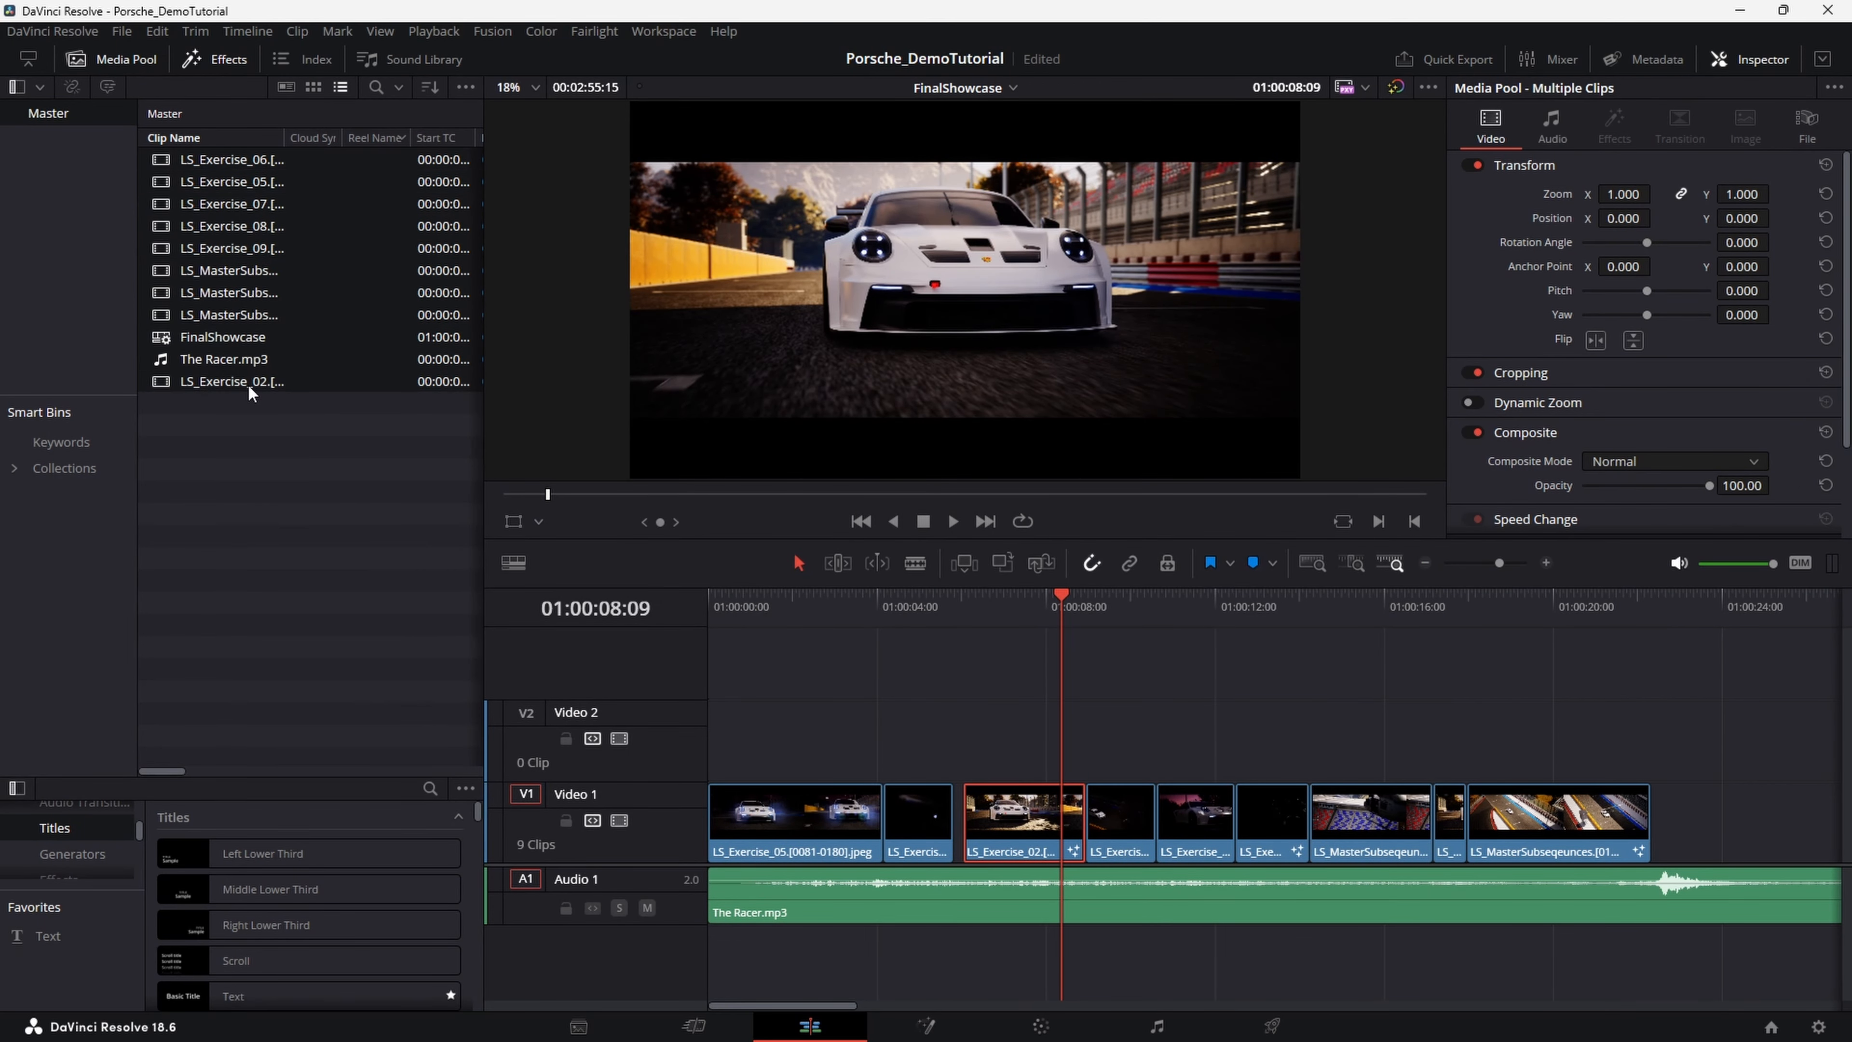
{"action": "left_click", "coordinate": [244, 345]}
{"action": "left_click", "coordinate": [255, 403]}
{"action": "left_click", "coordinate": [260, 315]}
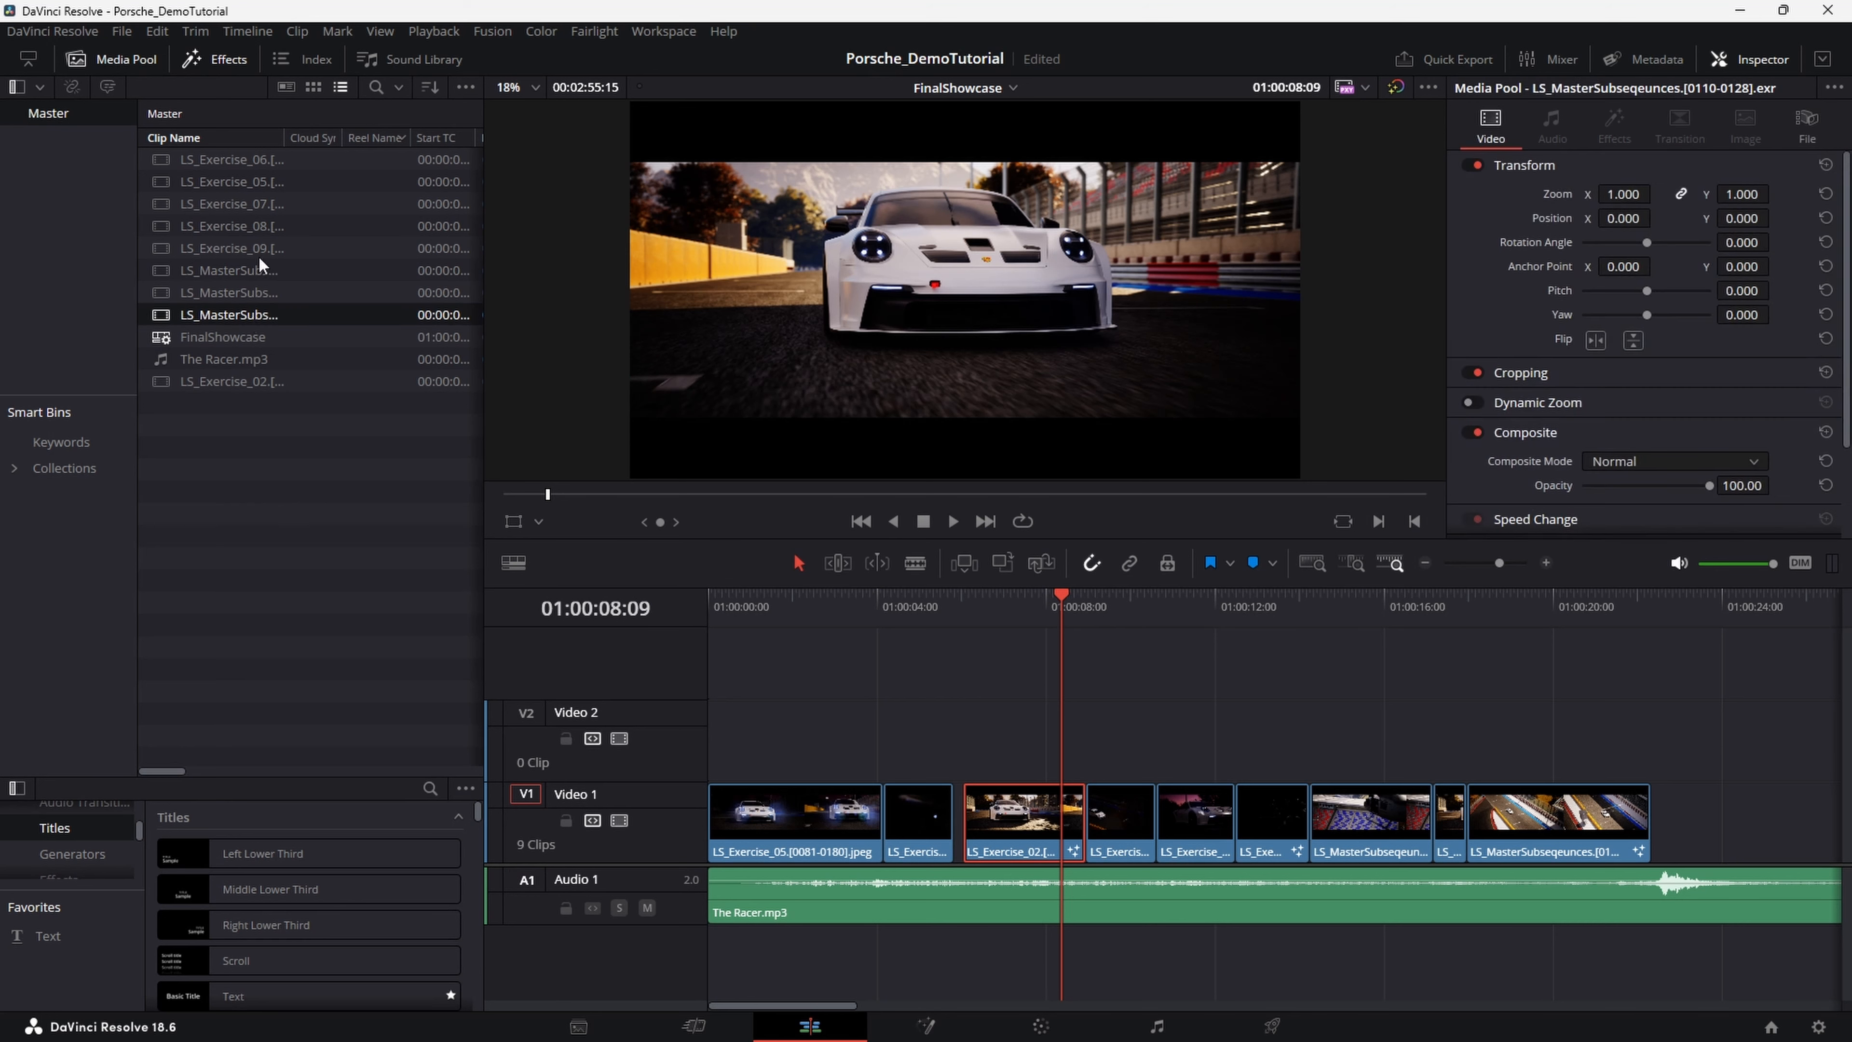
{"action": "left_click", "coordinate": [249, 161], "text": "shift"}
{"action": "left_click_drag", "start_coordinate": [285, 137], "coordinate": [363, 137]}
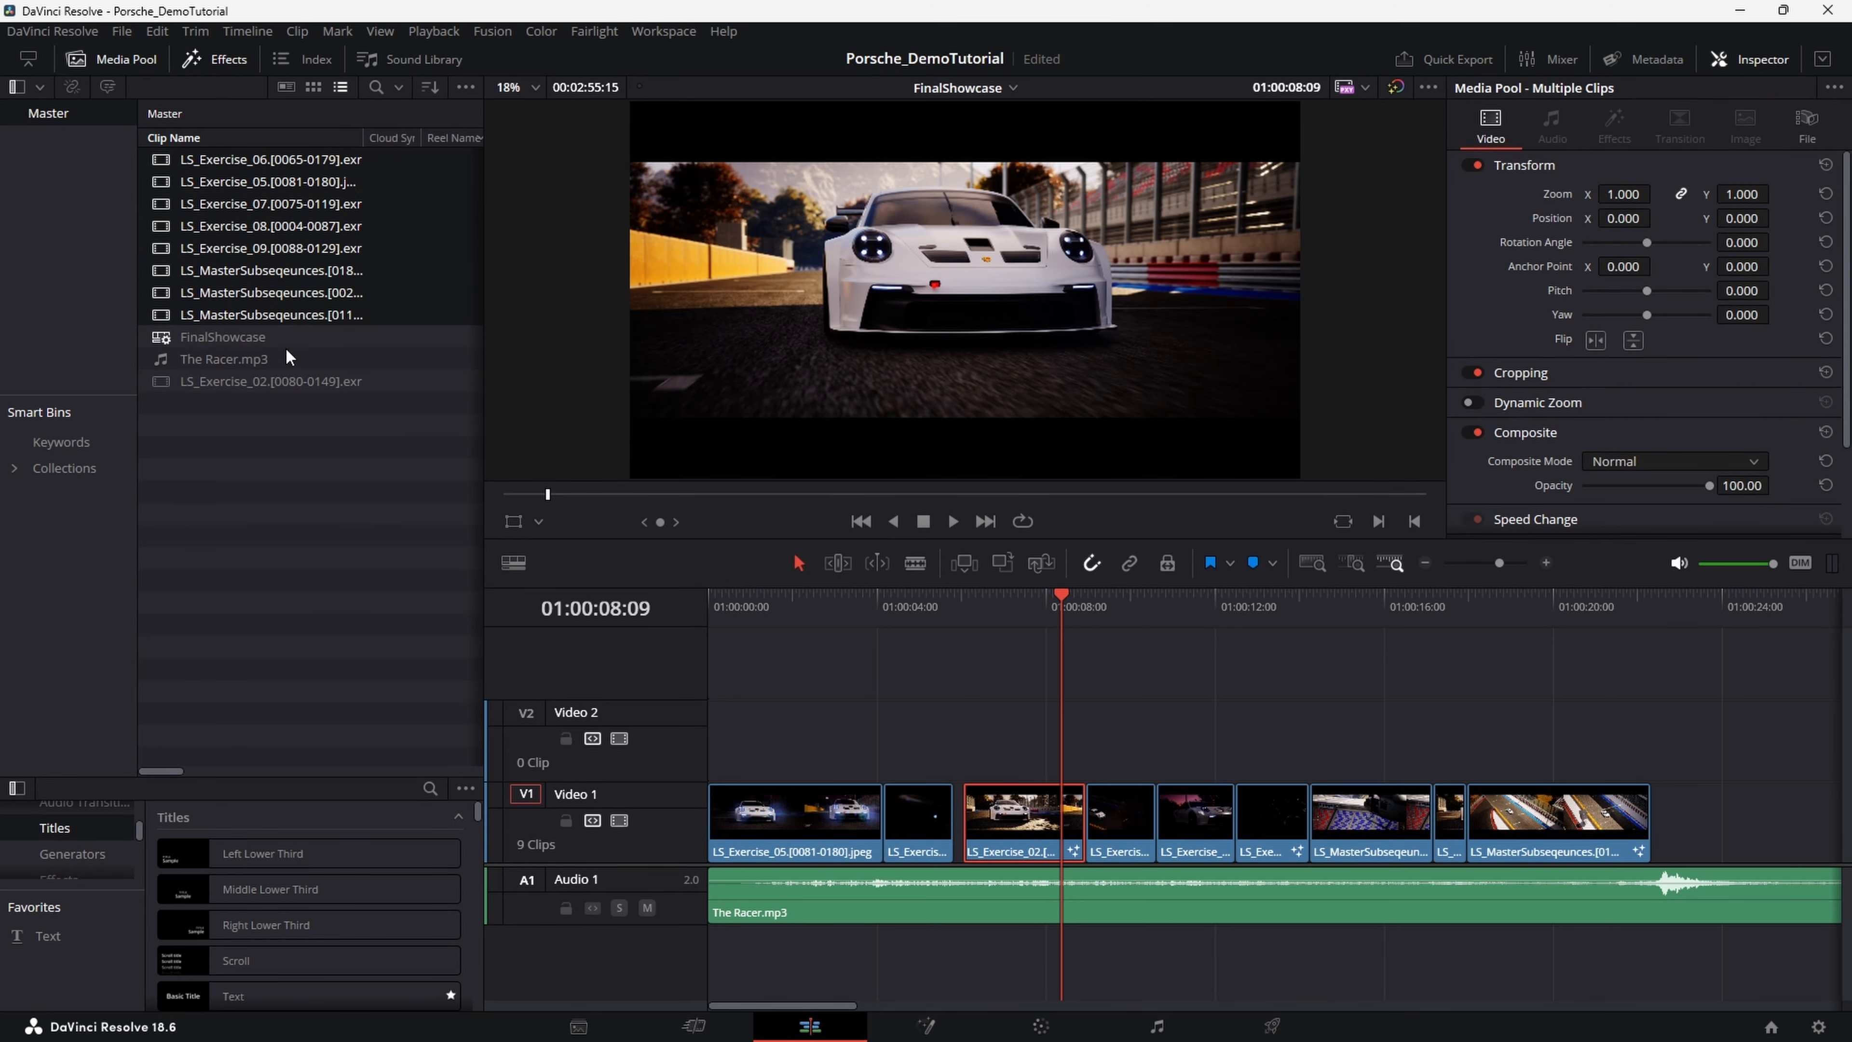
{"action": "left_click", "coordinate": [266, 383], "text": "ctrl"}
{"action": "right_click", "coordinate": [292, 169]}
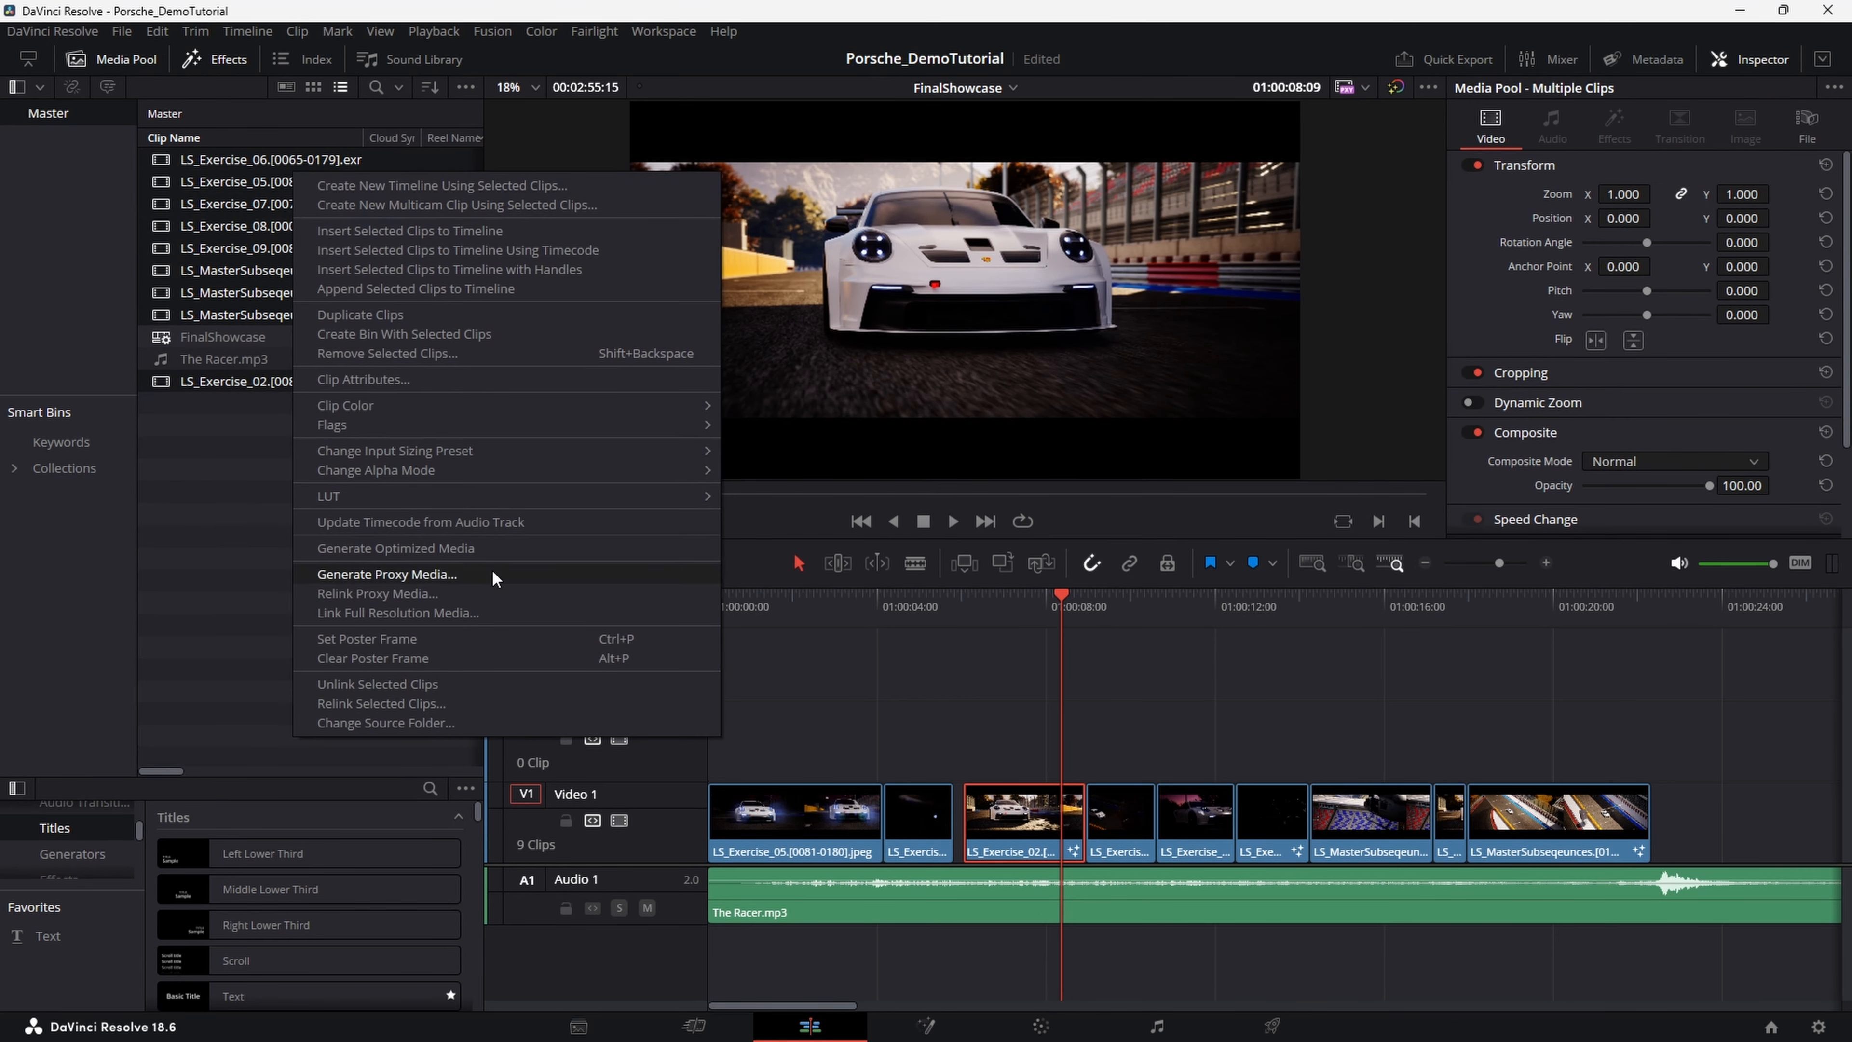
{"action": "left_click", "coordinate": [475, 549]}
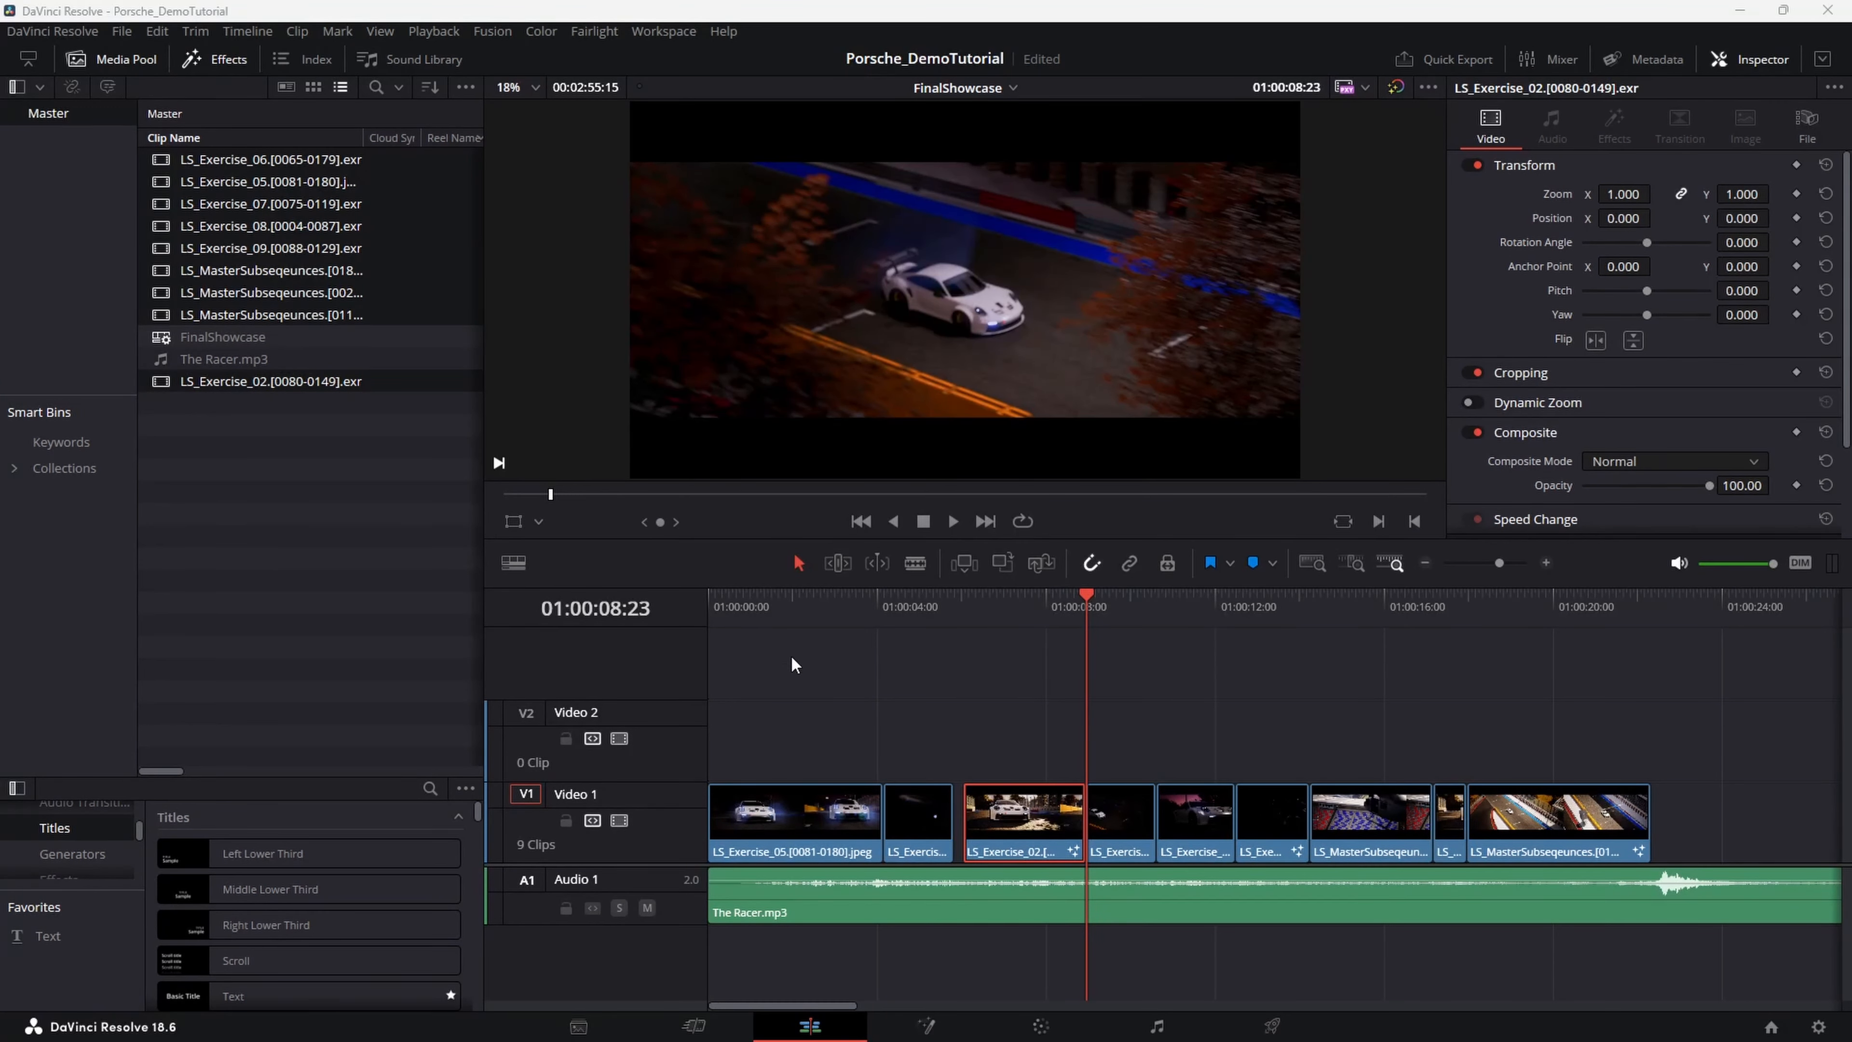
Play the edit from 01:00:02:22 to check how smoothly the clips run
{"action": "left_click_drag", "start_coordinate": [1089, 594], "coordinate": [833, 613]}
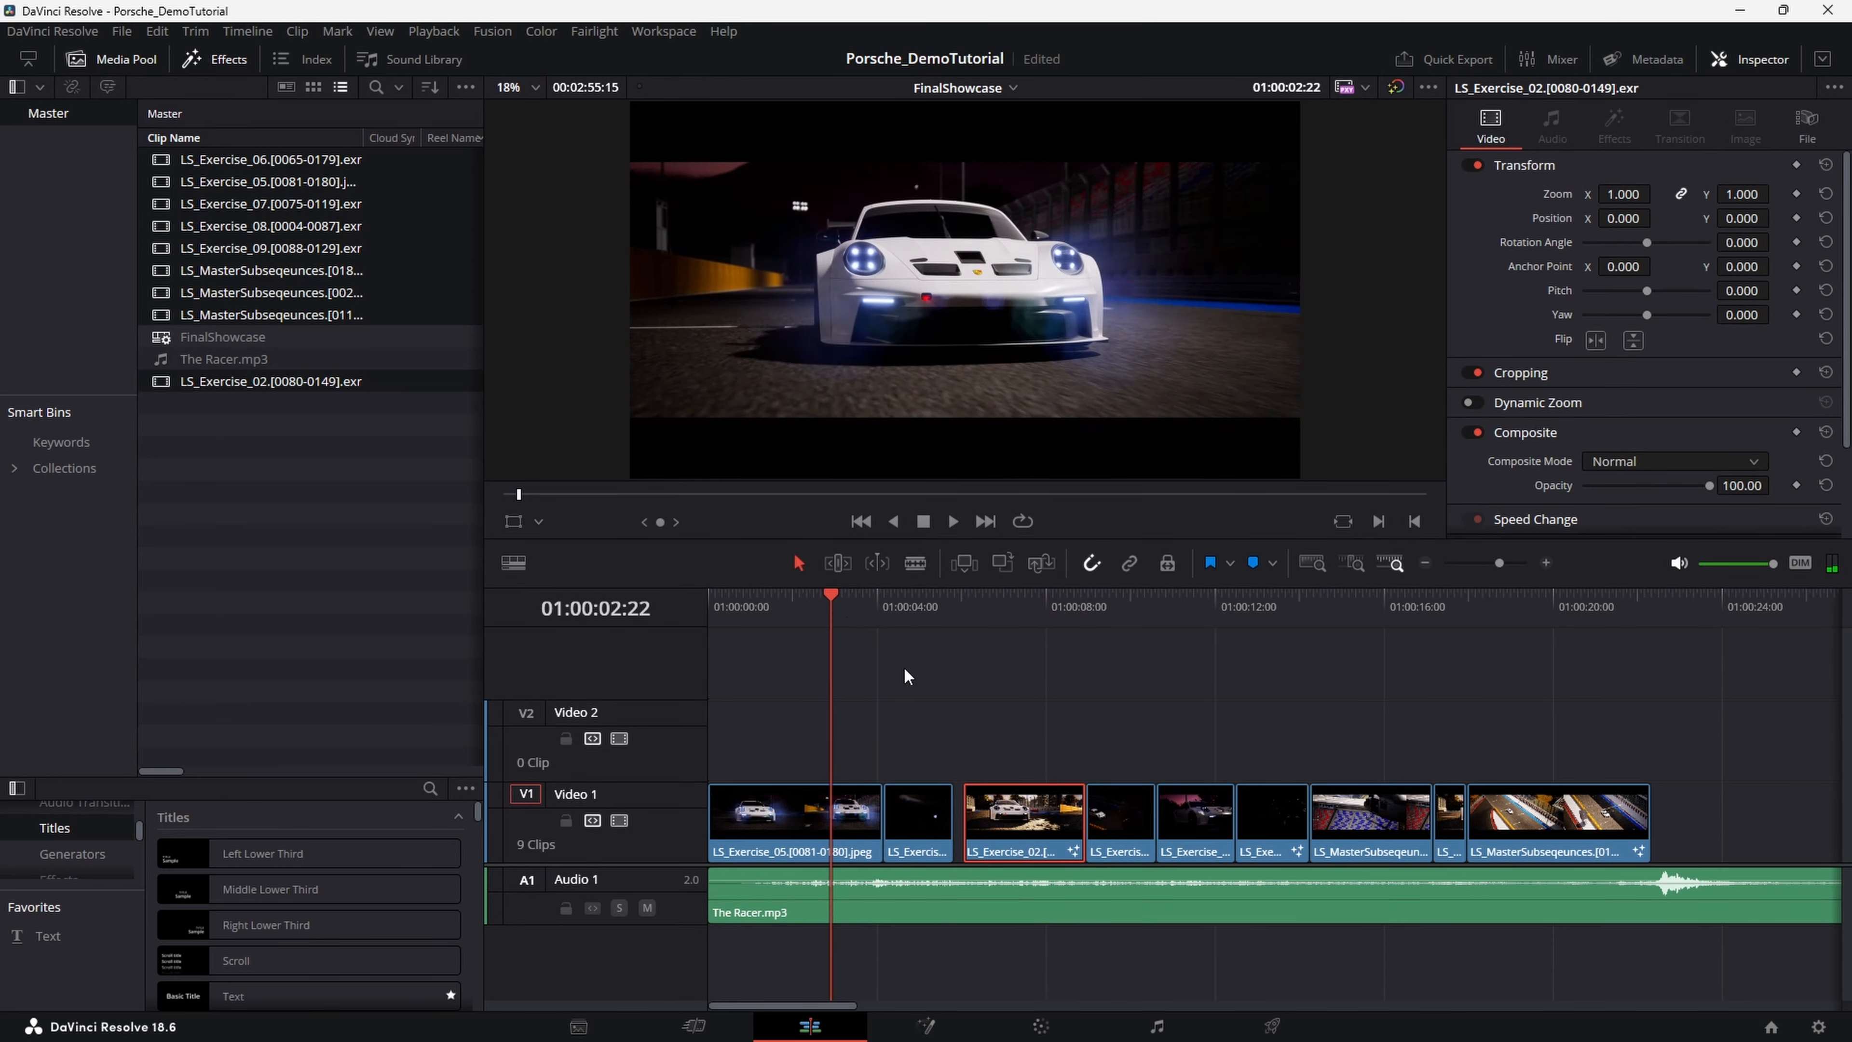
{"action": "key", "text": "space"}
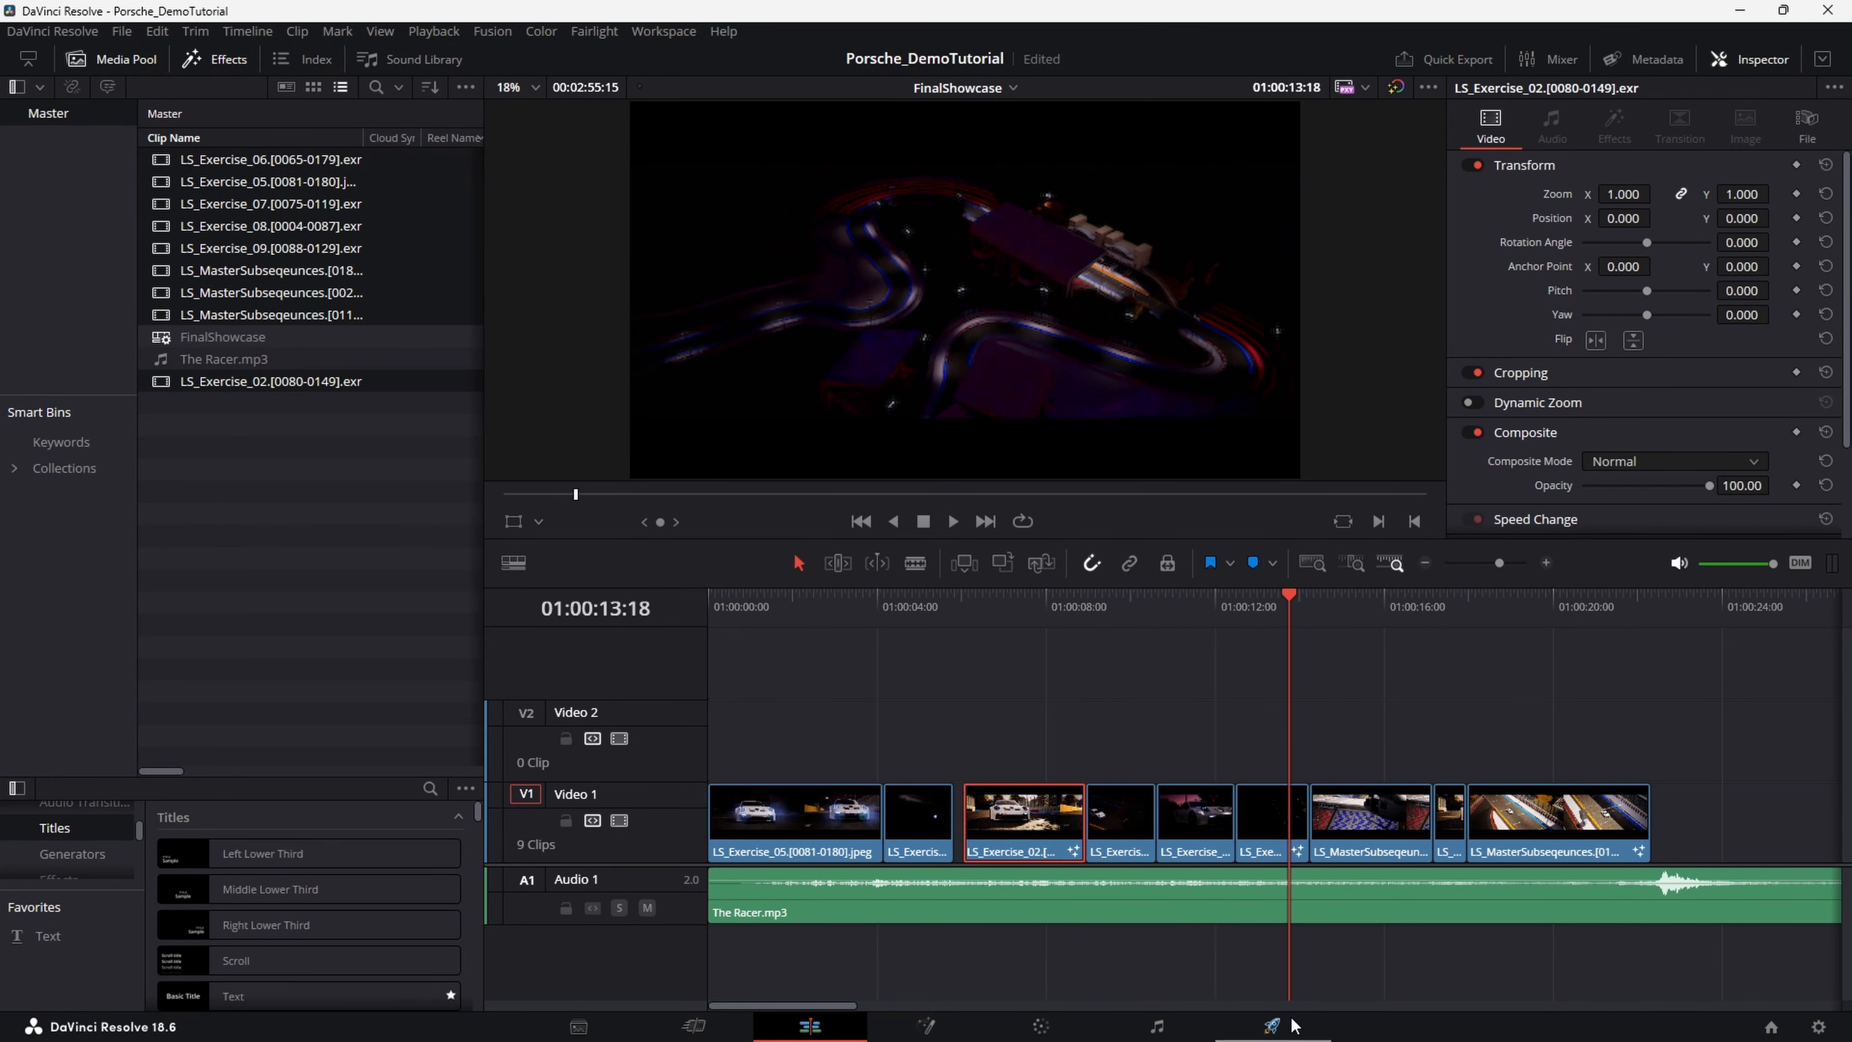
Move the playhead to 01:00:02:09, switch to the Deliver page and set the exported audio's bit depth to 24
{"action": "left_click_drag", "start_coordinate": [1300, 602], "coordinate": [808, 590]}
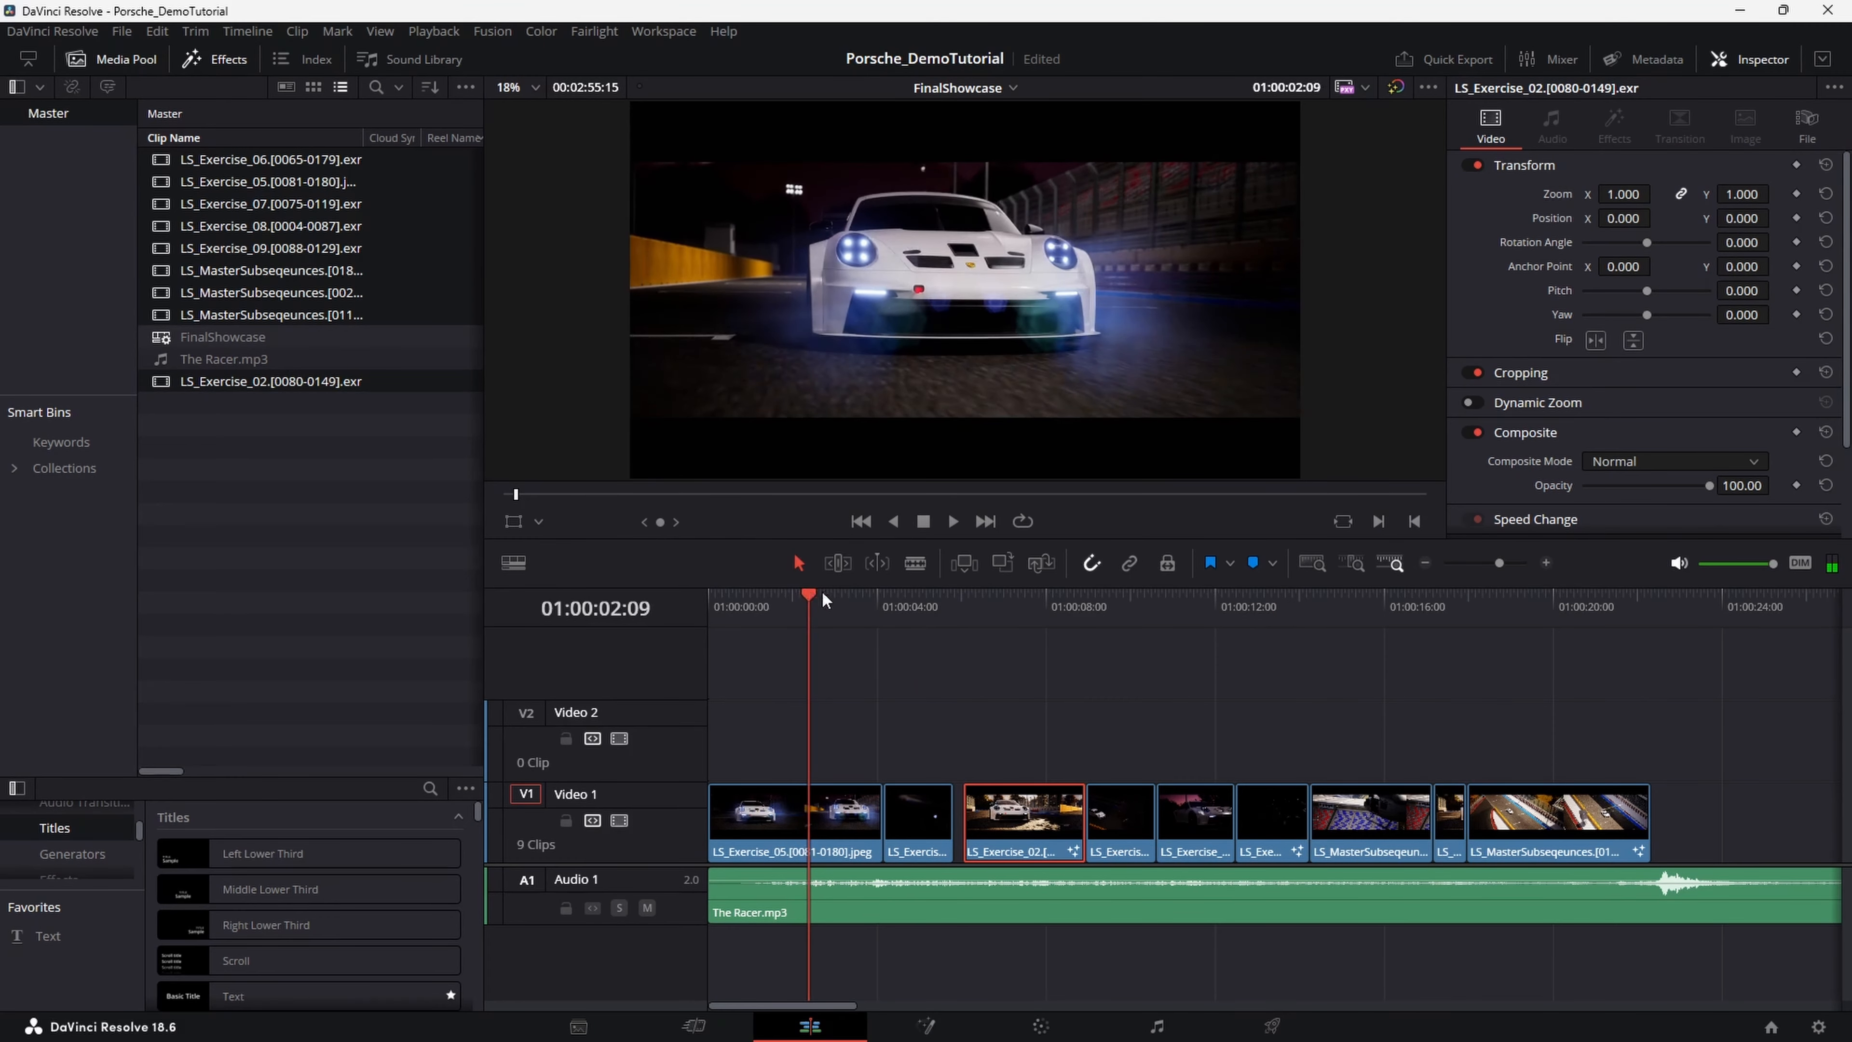
{"action": "left_click", "coordinate": [1282, 1025]}
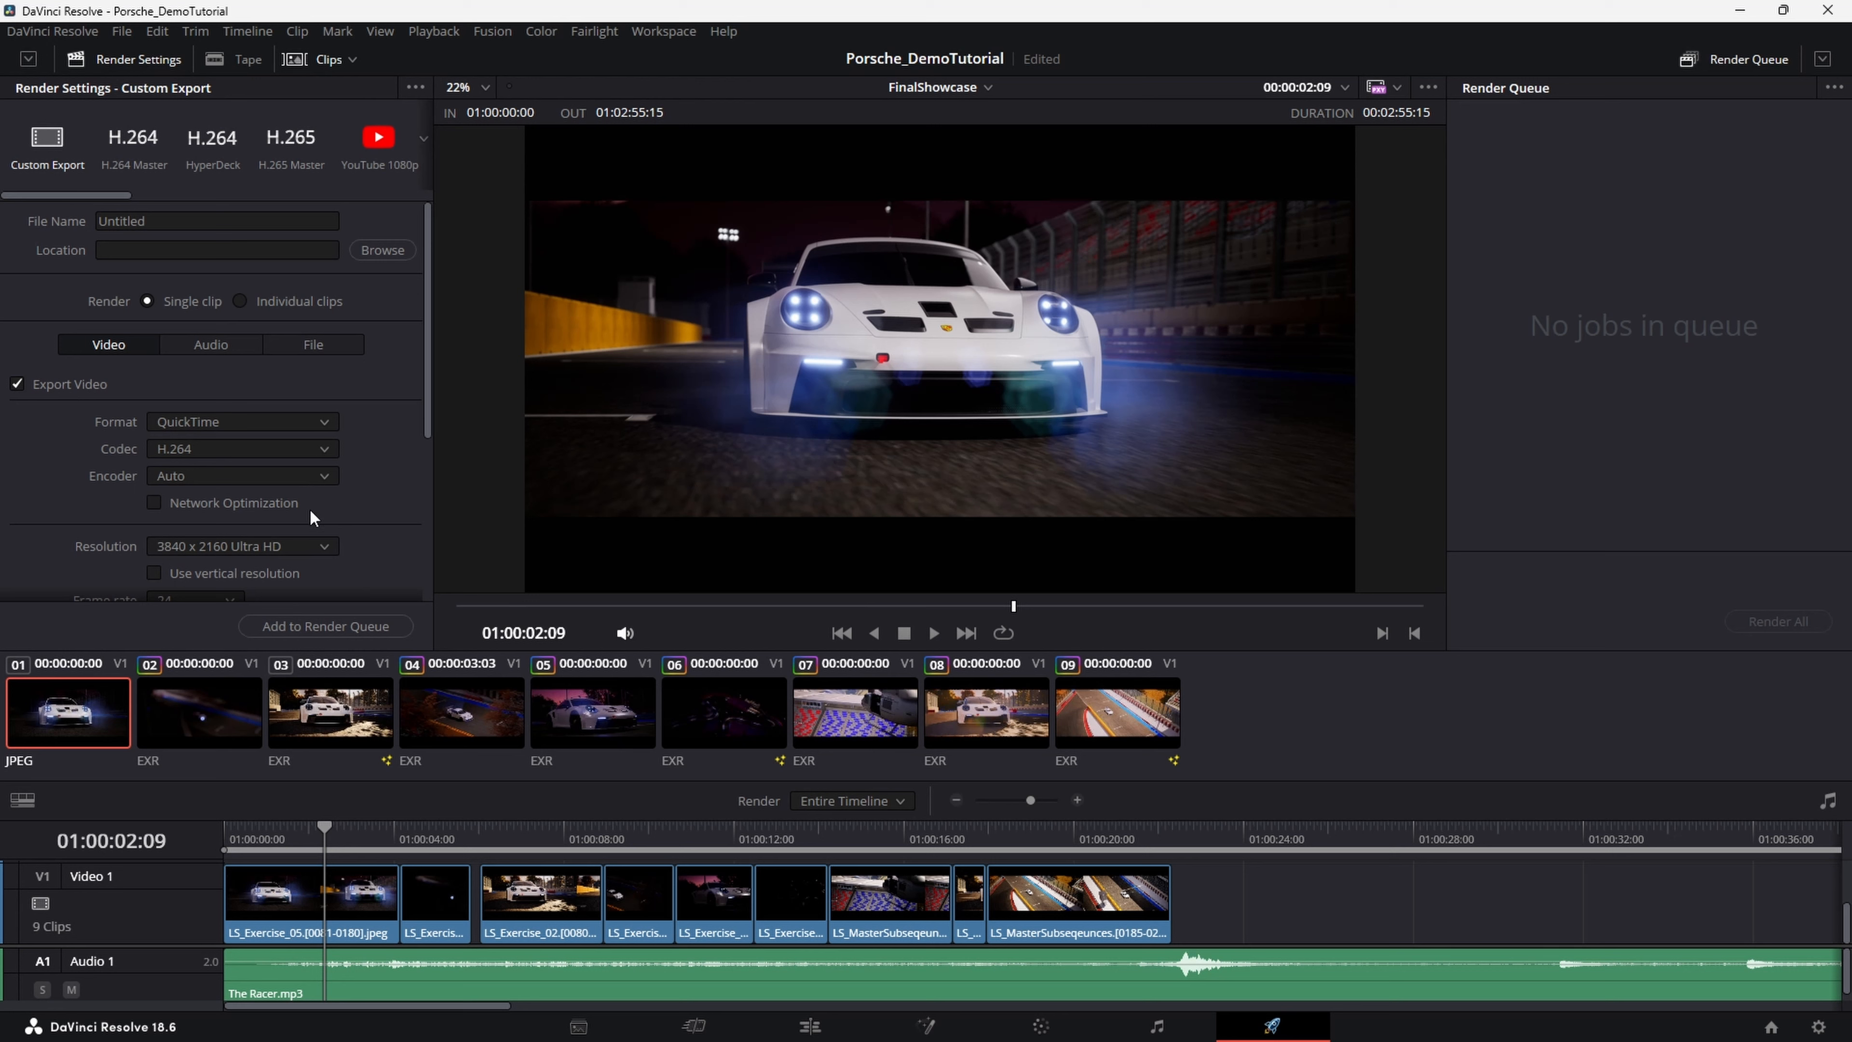
{"action": "scroll", "coordinate": [356, 464], "scroll_direction": "down", "scroll_amount": 3}
{"action": "scroll", "coordinate": [357, 469], "scroll_direction": "up", "scroll_amount": 3}
{"action": "left_click", "coordinate": [194, 343]}
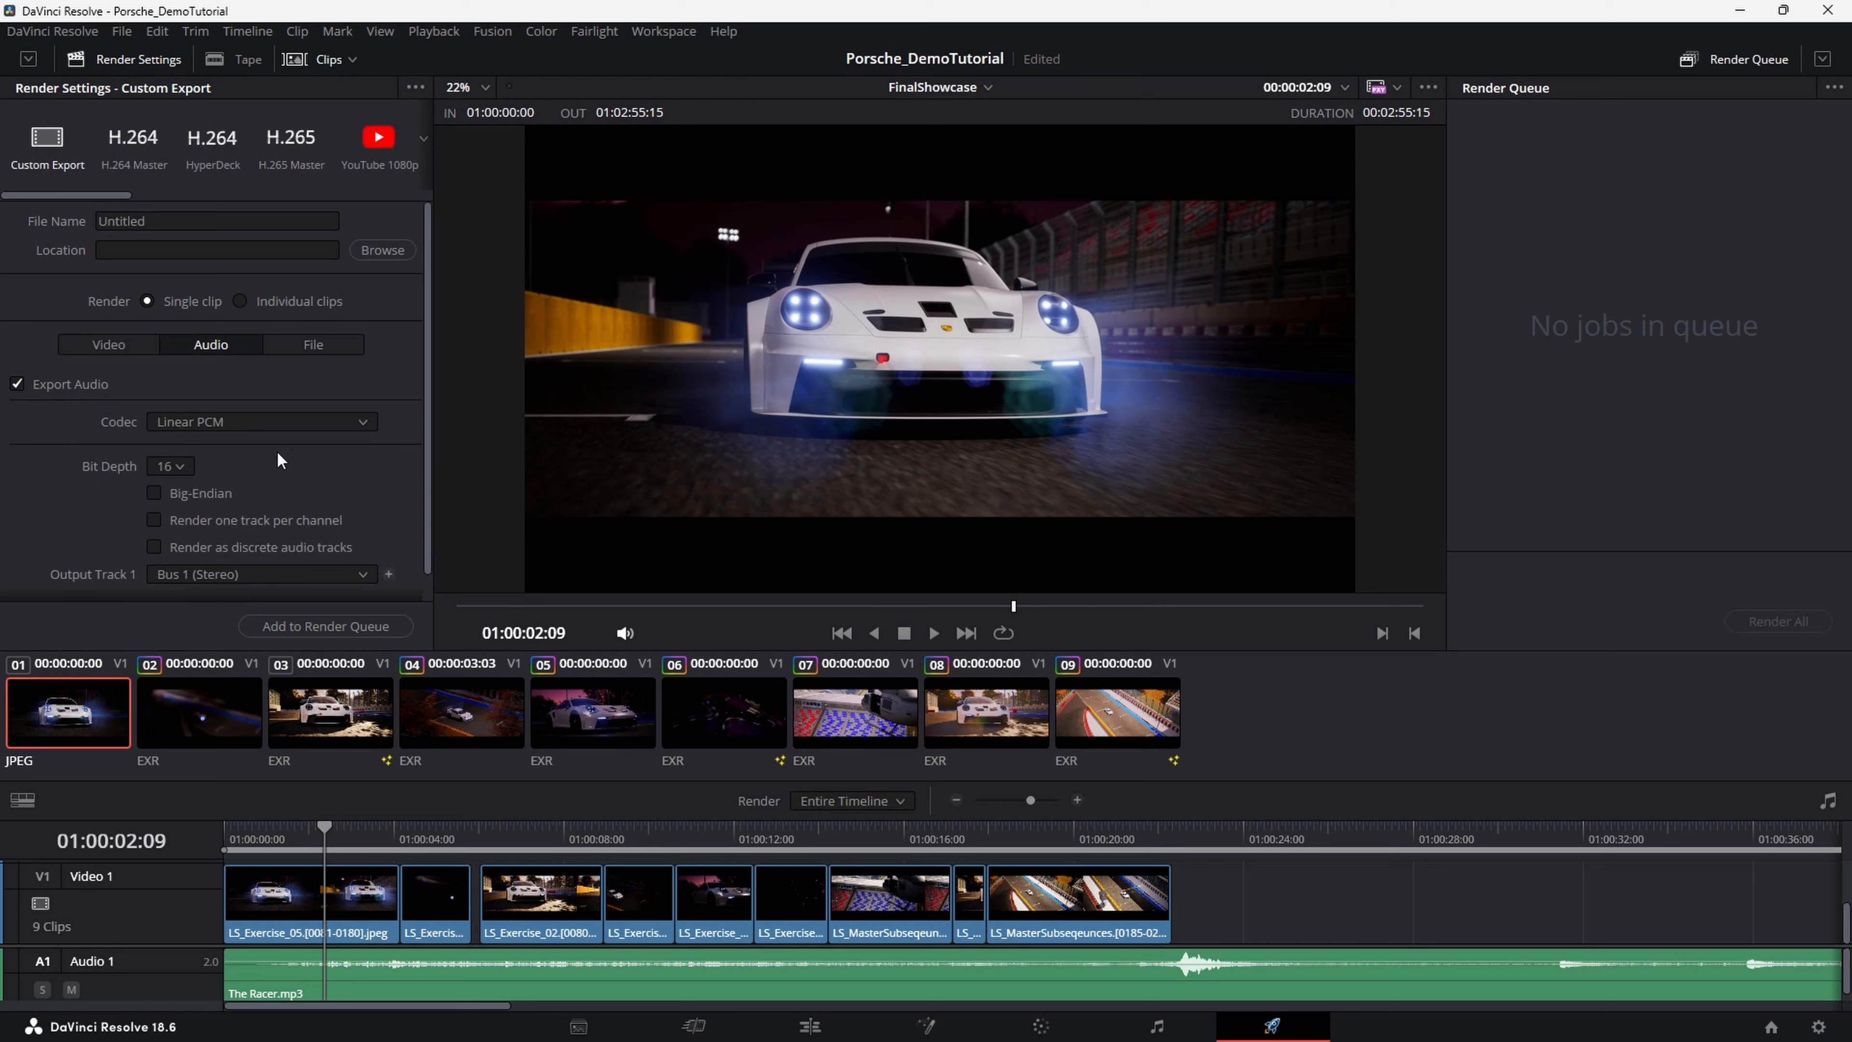
{"action": "scroll", "coordinate": [277, 450], "scroll_direction": "down", "scroll_amount": 1}
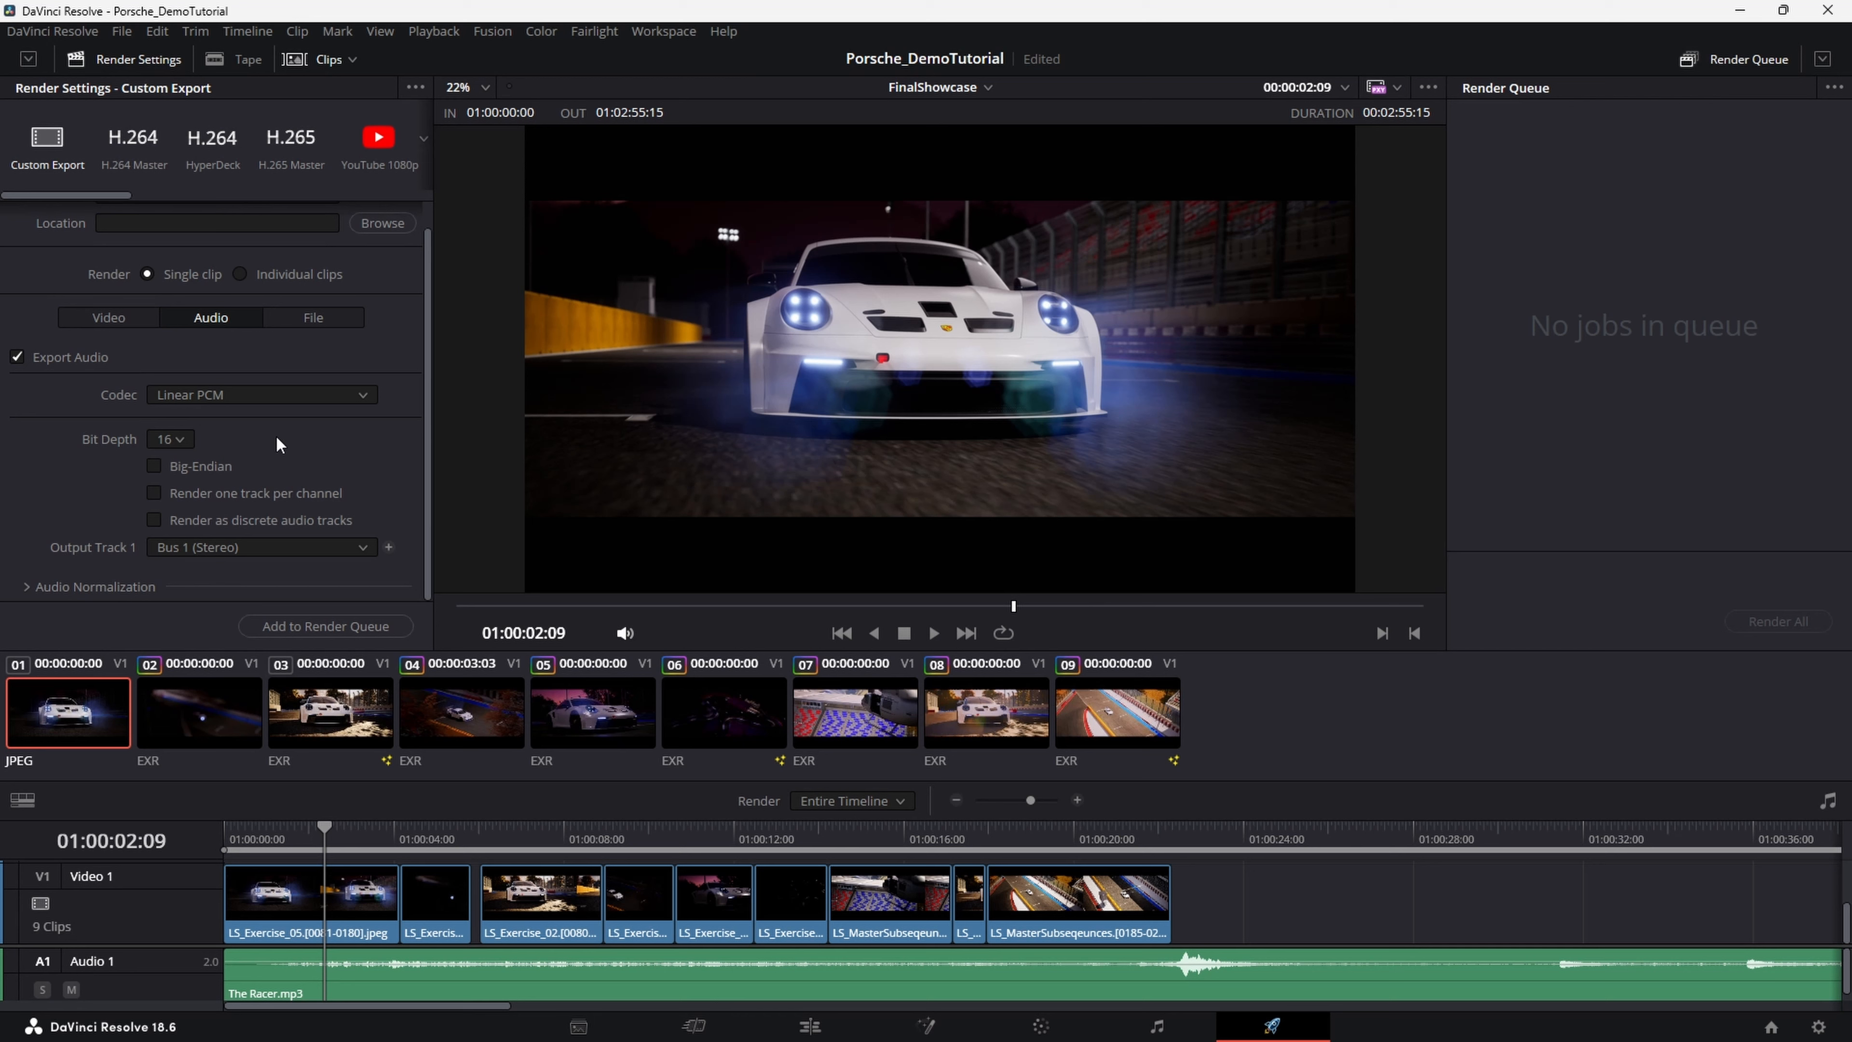
{"action": "left_click", "coordinate": [174, 434]}
Adjust the volume of The Racer.mp3 on the Audio 1 track to about 4.55 dB and return to the Deliver page
{"action": "left_click", "coordinate": [810, 1026]}
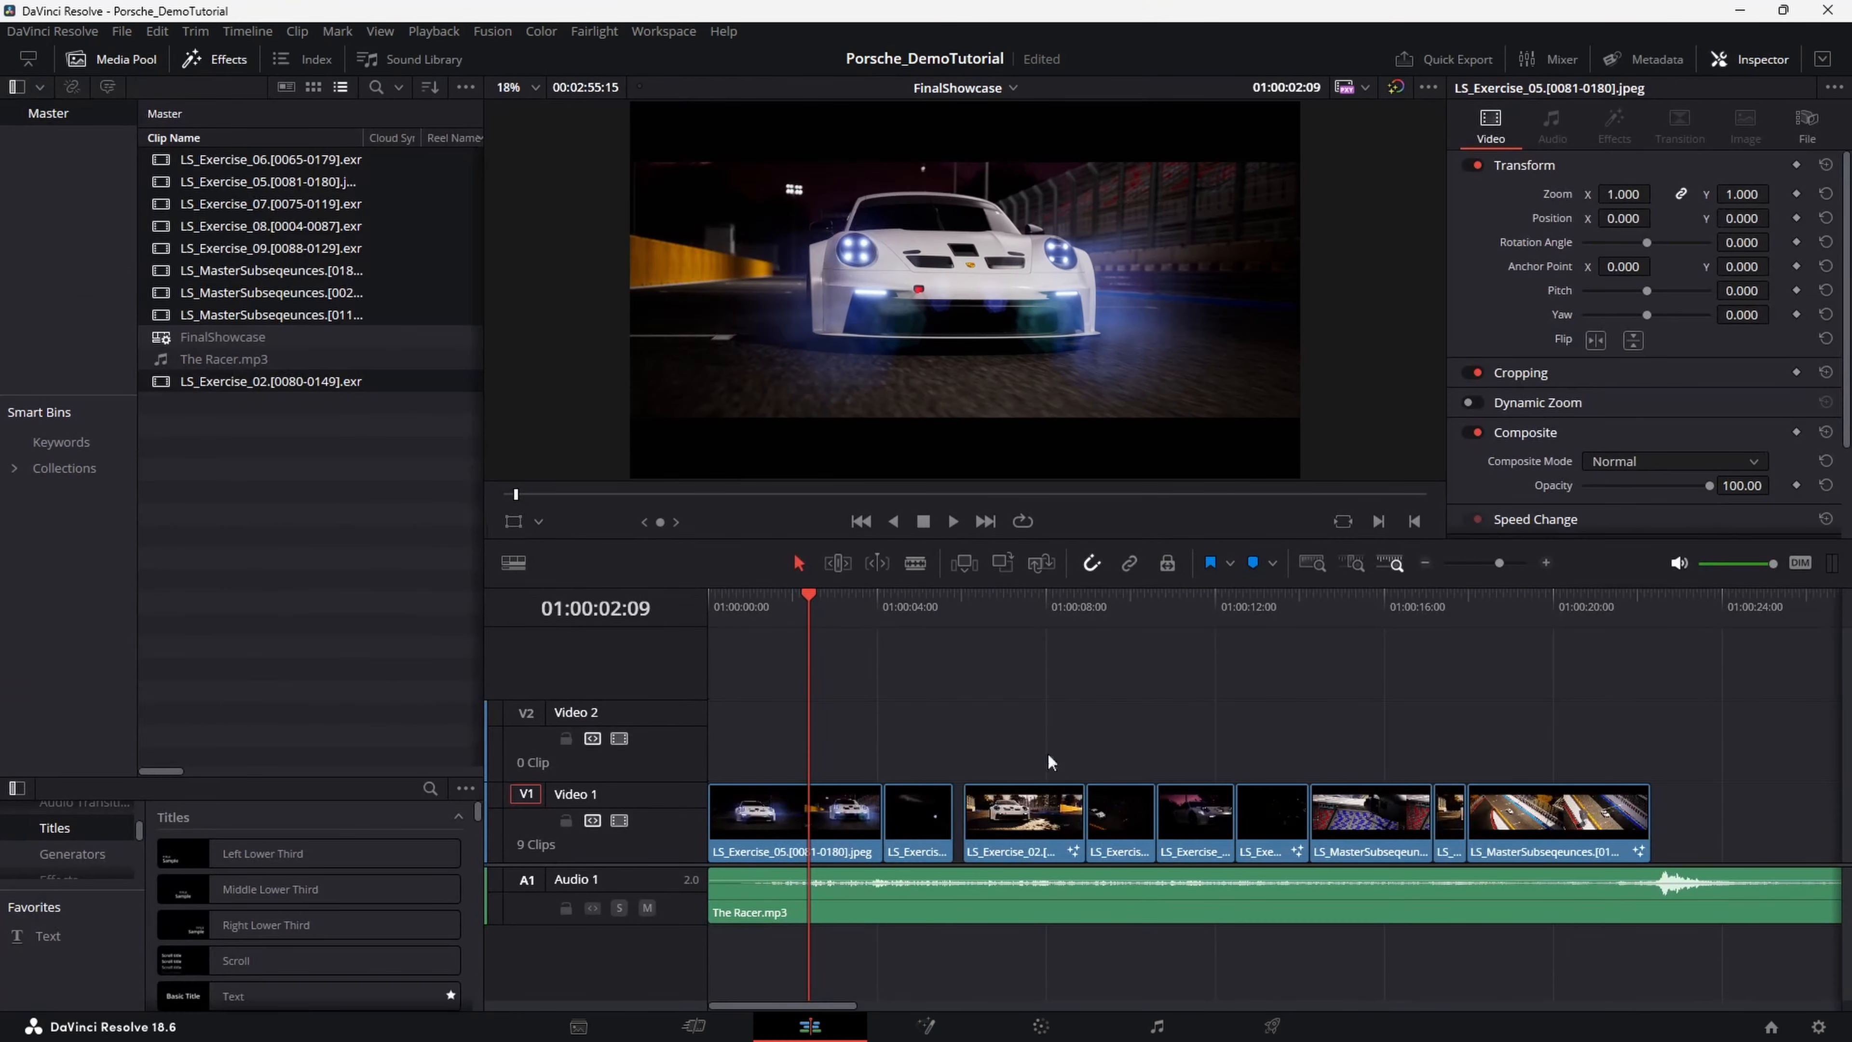
{"action": "left_click", "coordinate": [834, 909]}
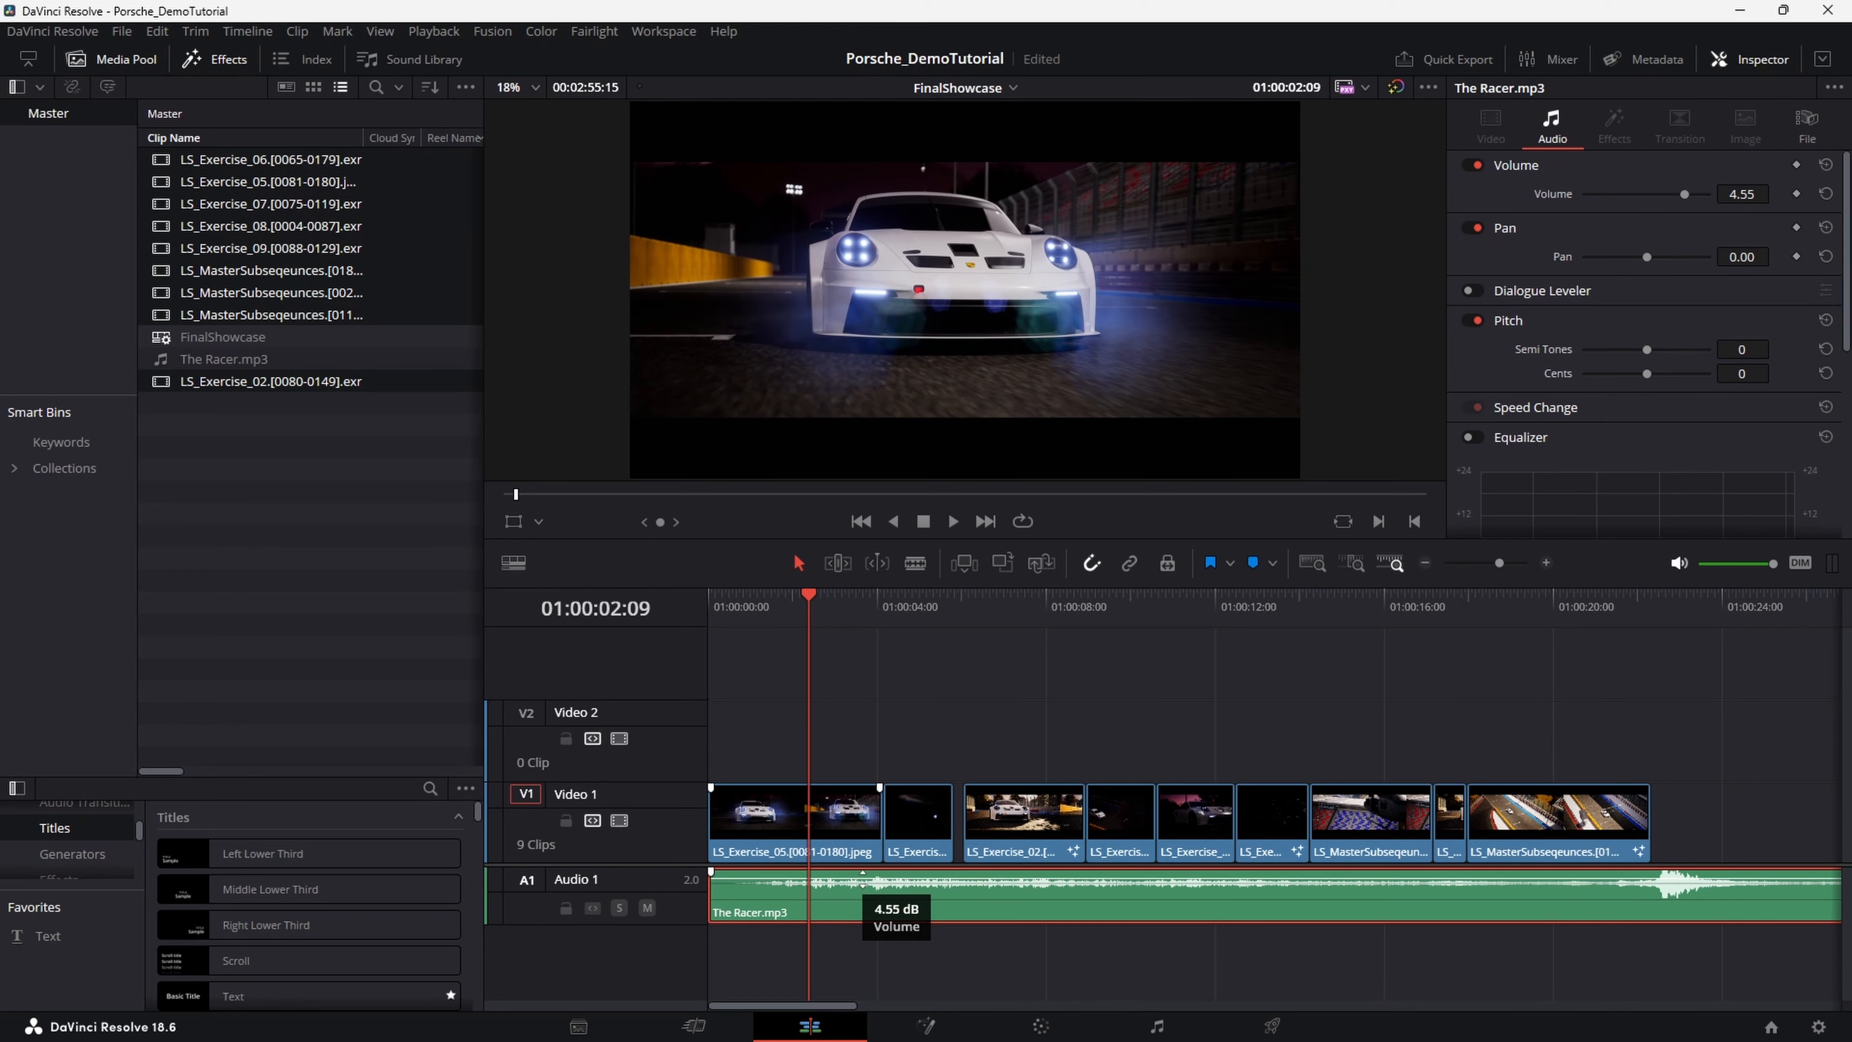
{"action": "left_click_drag", "start_coordinate": [866, 886], "coordinate": [862, 874]}
{"action": "key", "text": "shift+8"}
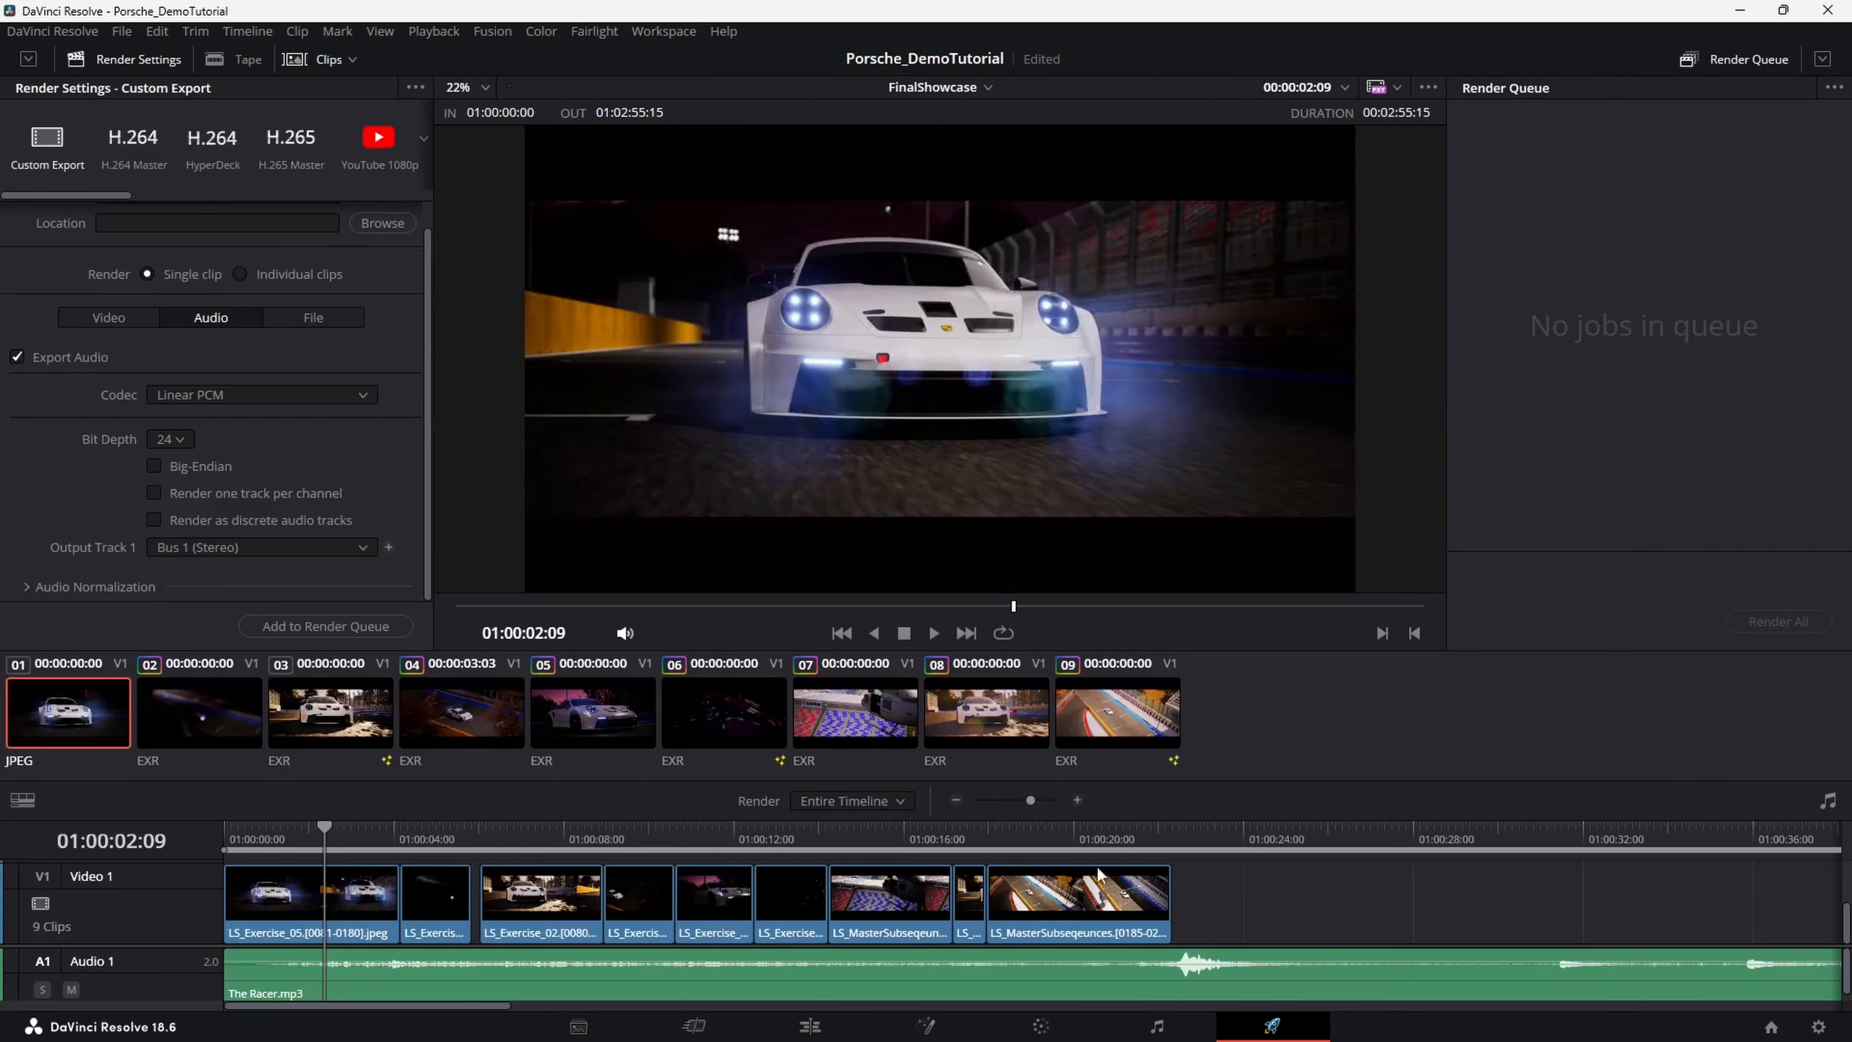
Check the video export settings and set the render output to FinalCarVideo in the D:\YT_Recodings\Final folder
{"action": "left_click", "coordinate": [107, 318]}
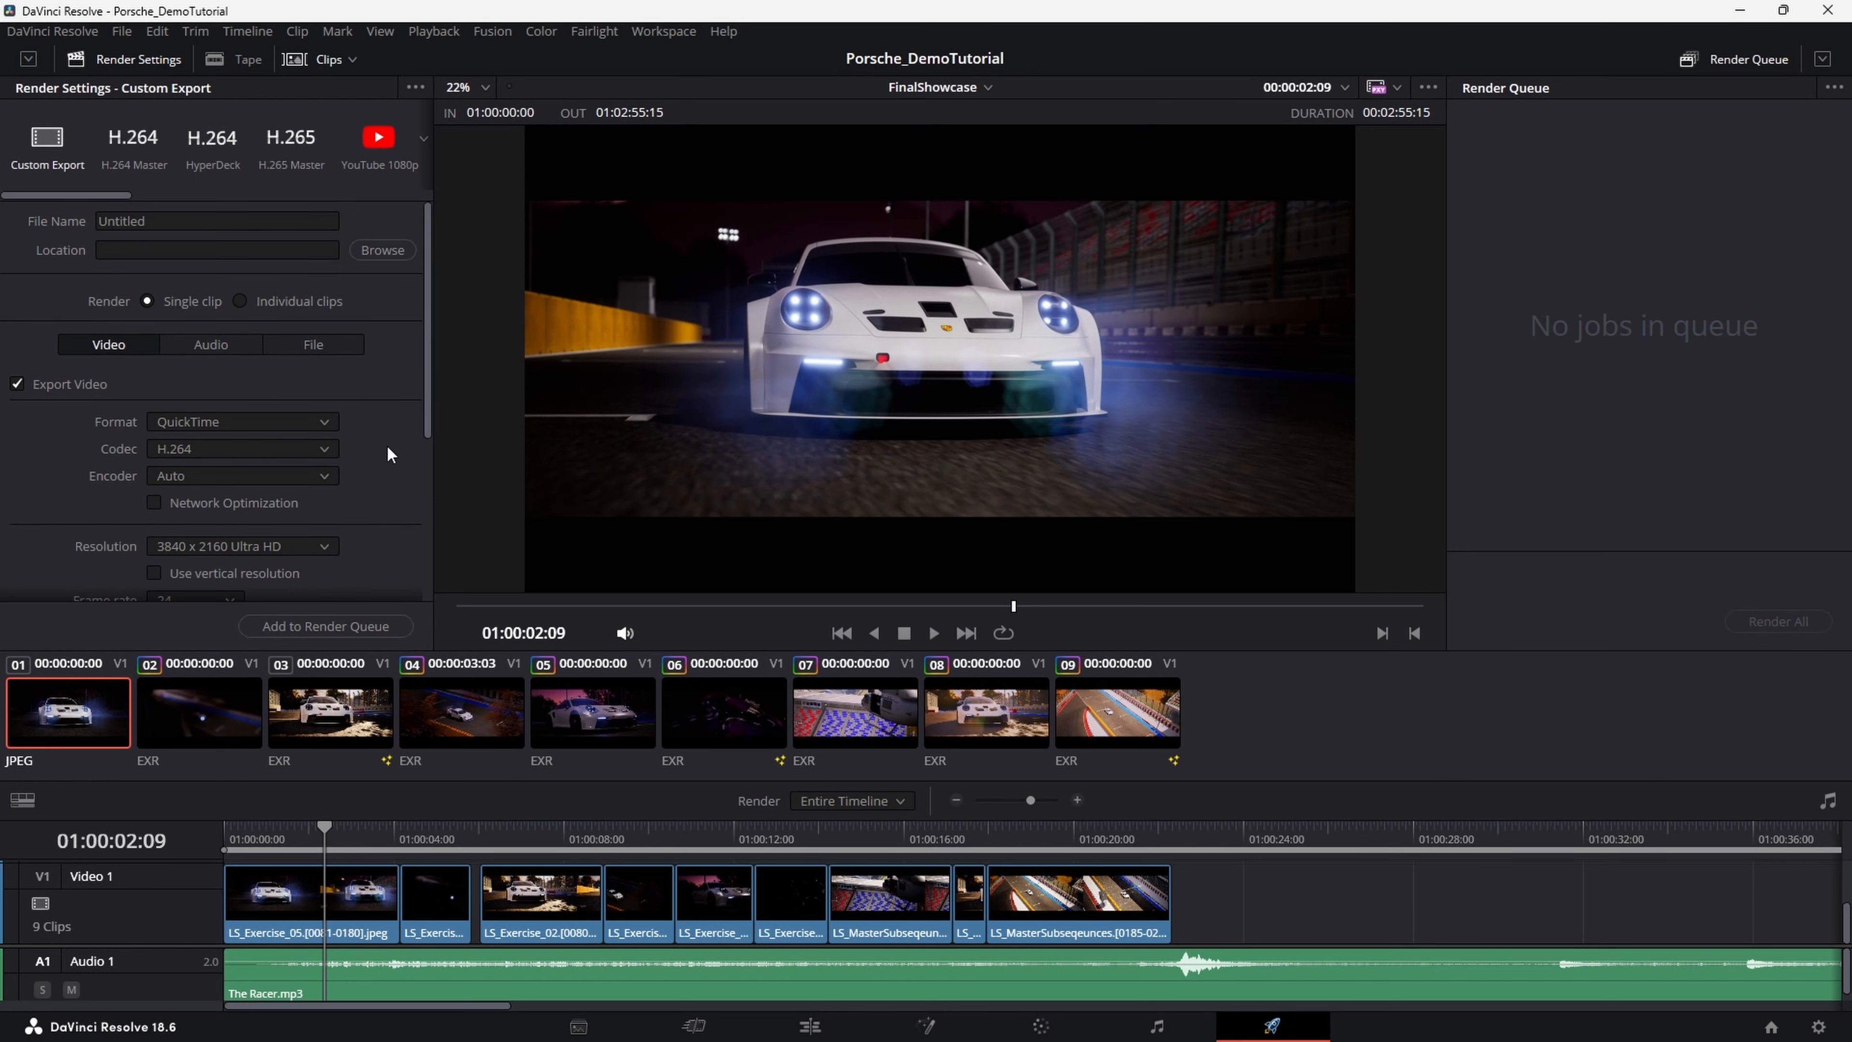
{"action": "scroll", "coordinate": [388, 454], "scroll_direction": "down", "scroll_amount": 3}
{"action": "scroll", "coordinate": [246, 479], "scroll_direction": "down", "scroll_amount": 1}
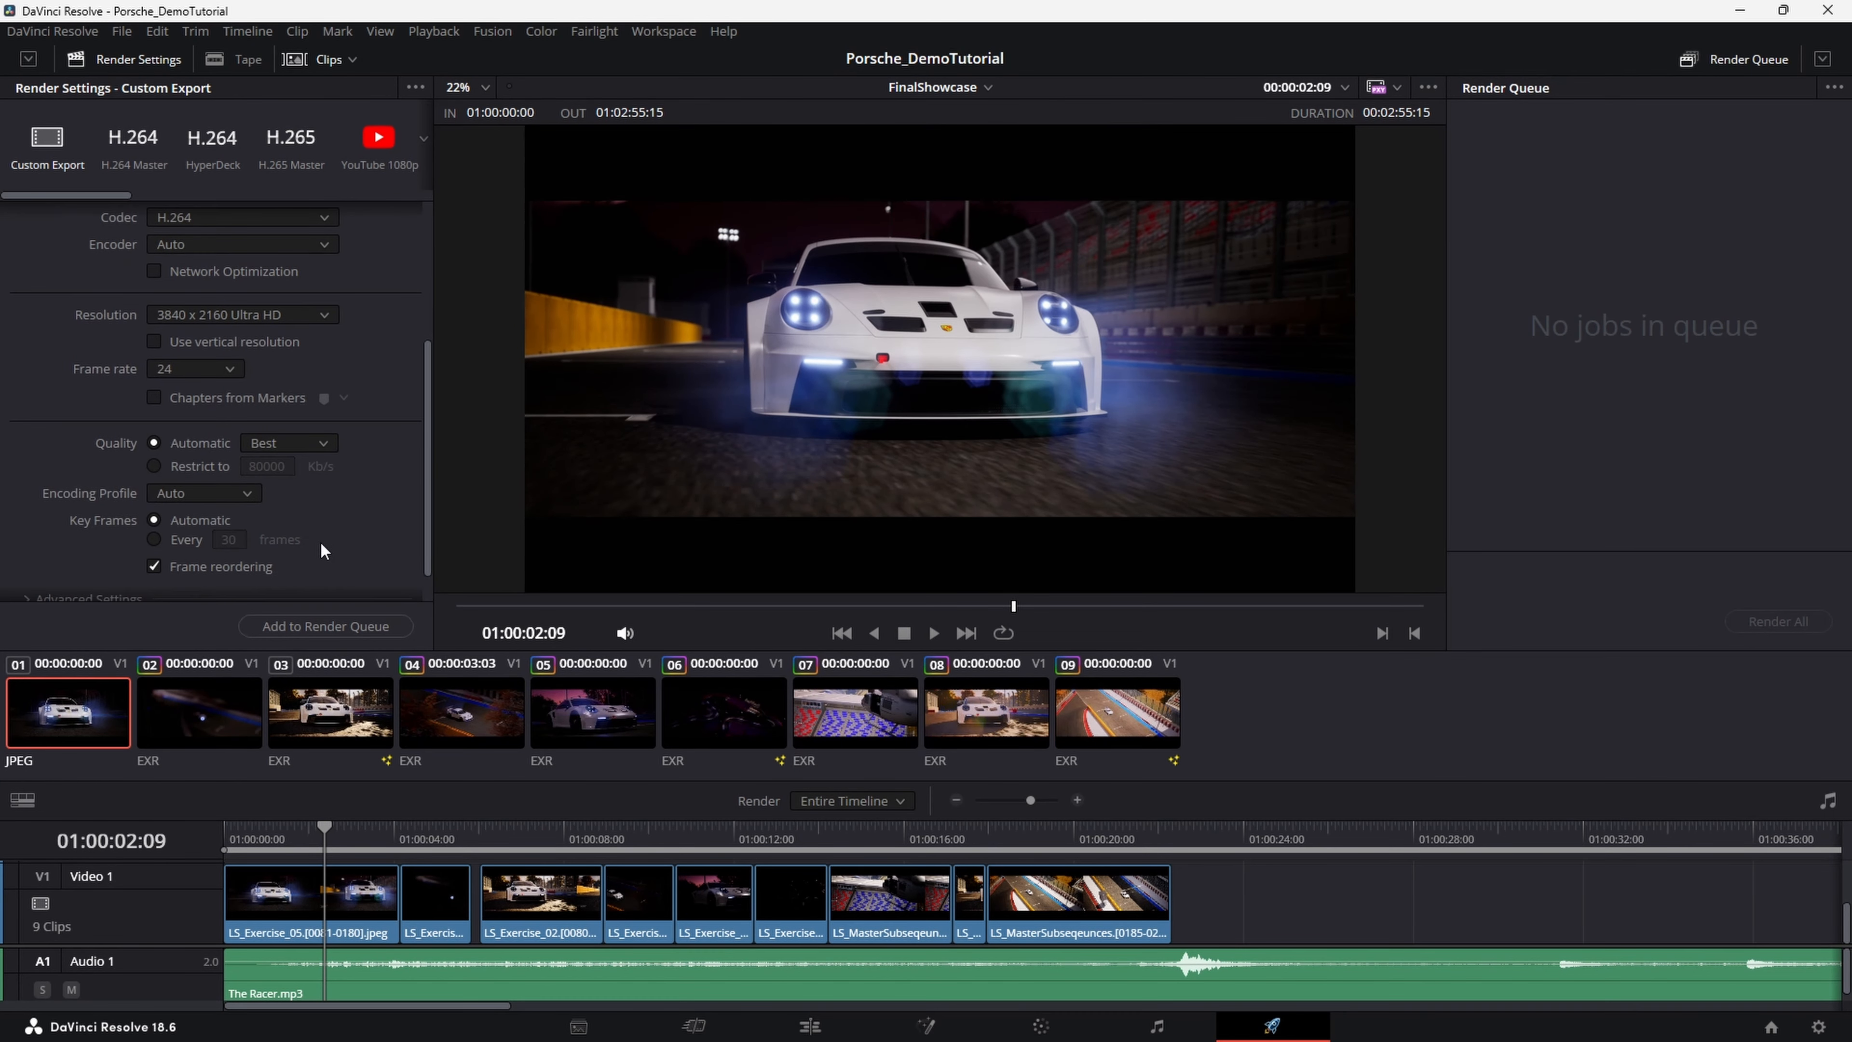
{"action": "scroll", "coordinate": [311, 391], "scroll_direction": "up", "scroll_amount": 2}
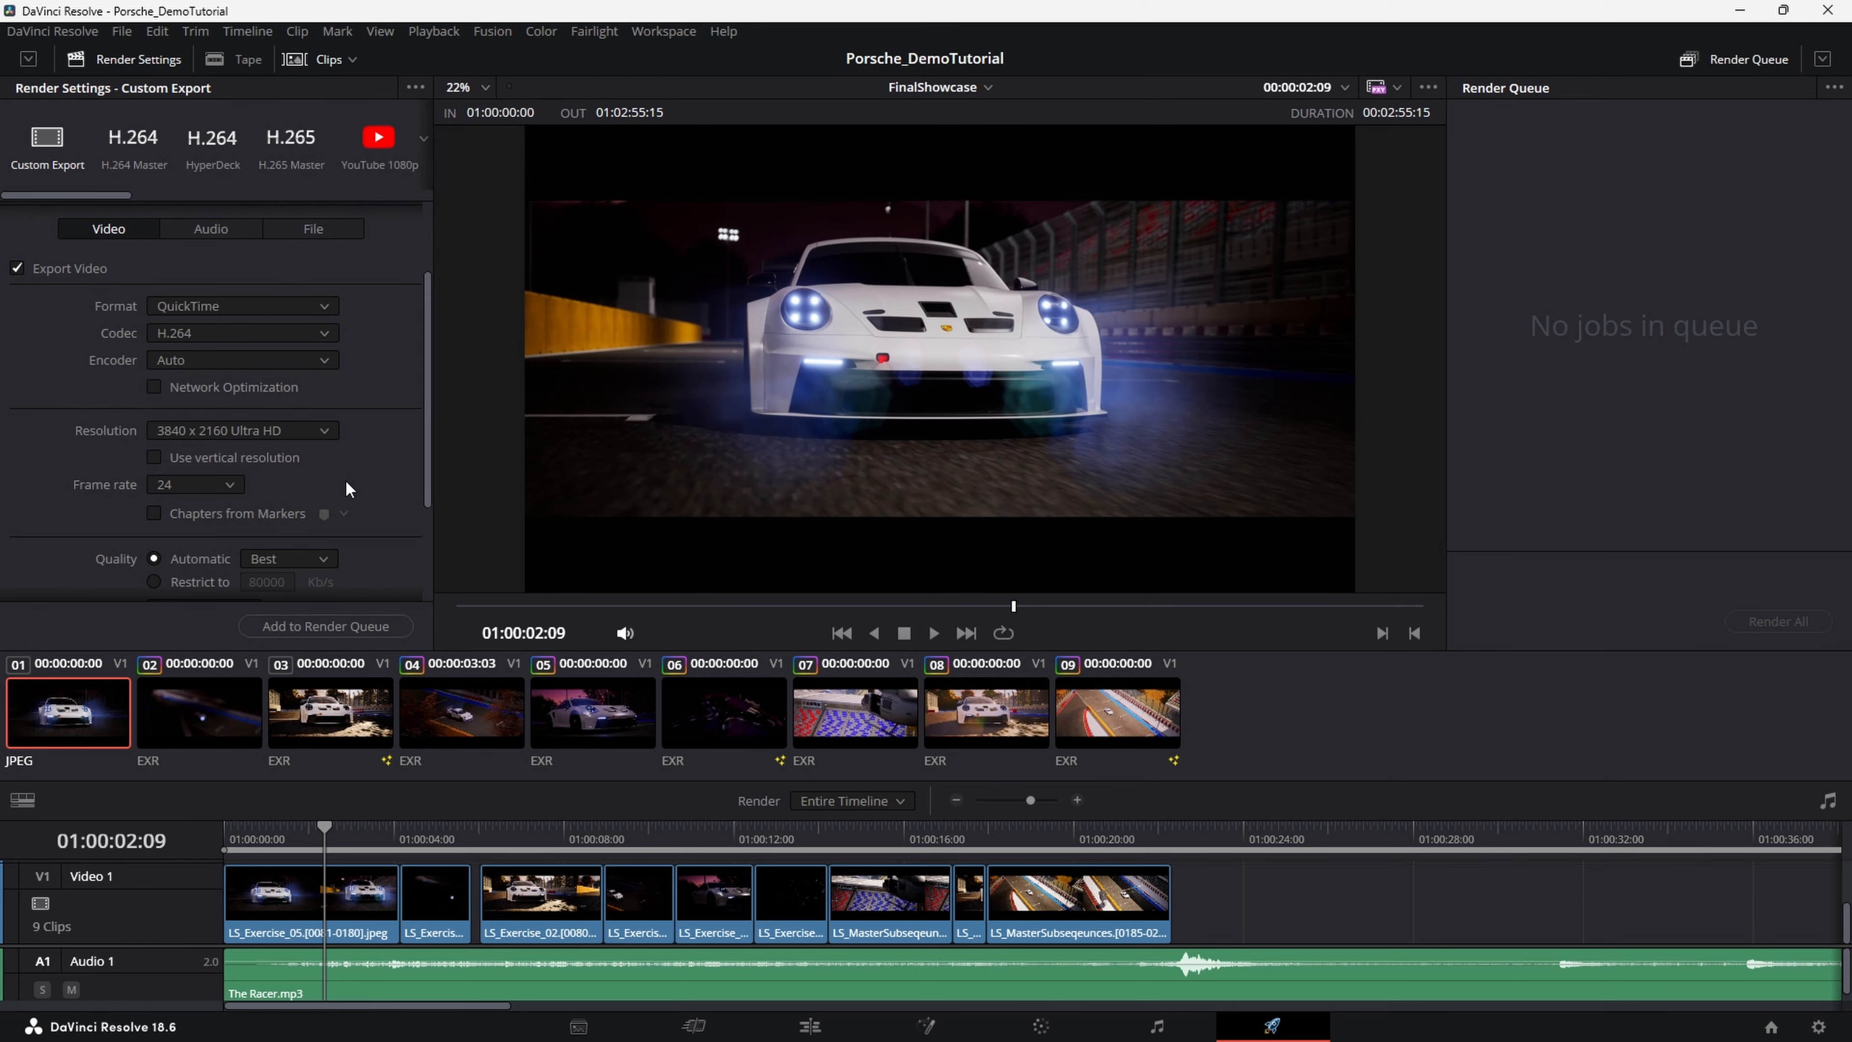
{"action": "scroll", "coordinate": [346, 482], "scroll_direction": "up", "scroll_amount": 2}
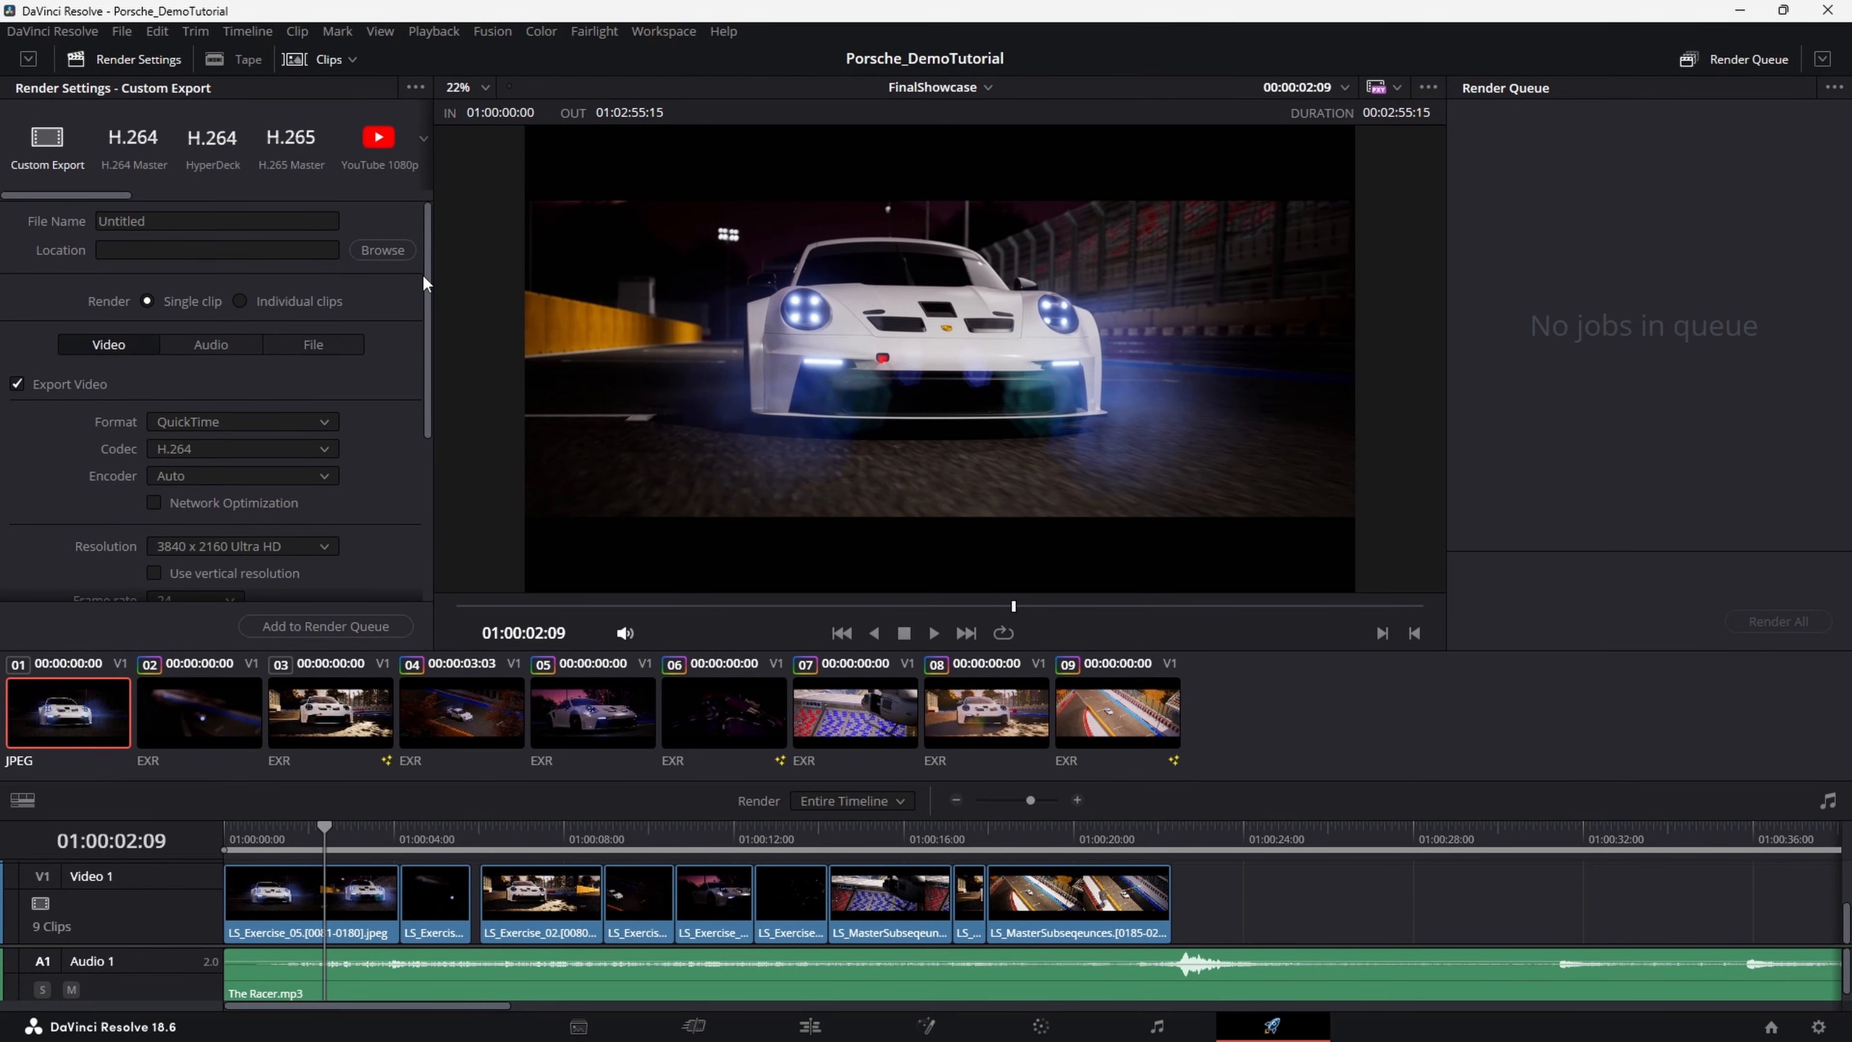
{"action": "left_click", "coordinate": [382, 249]}
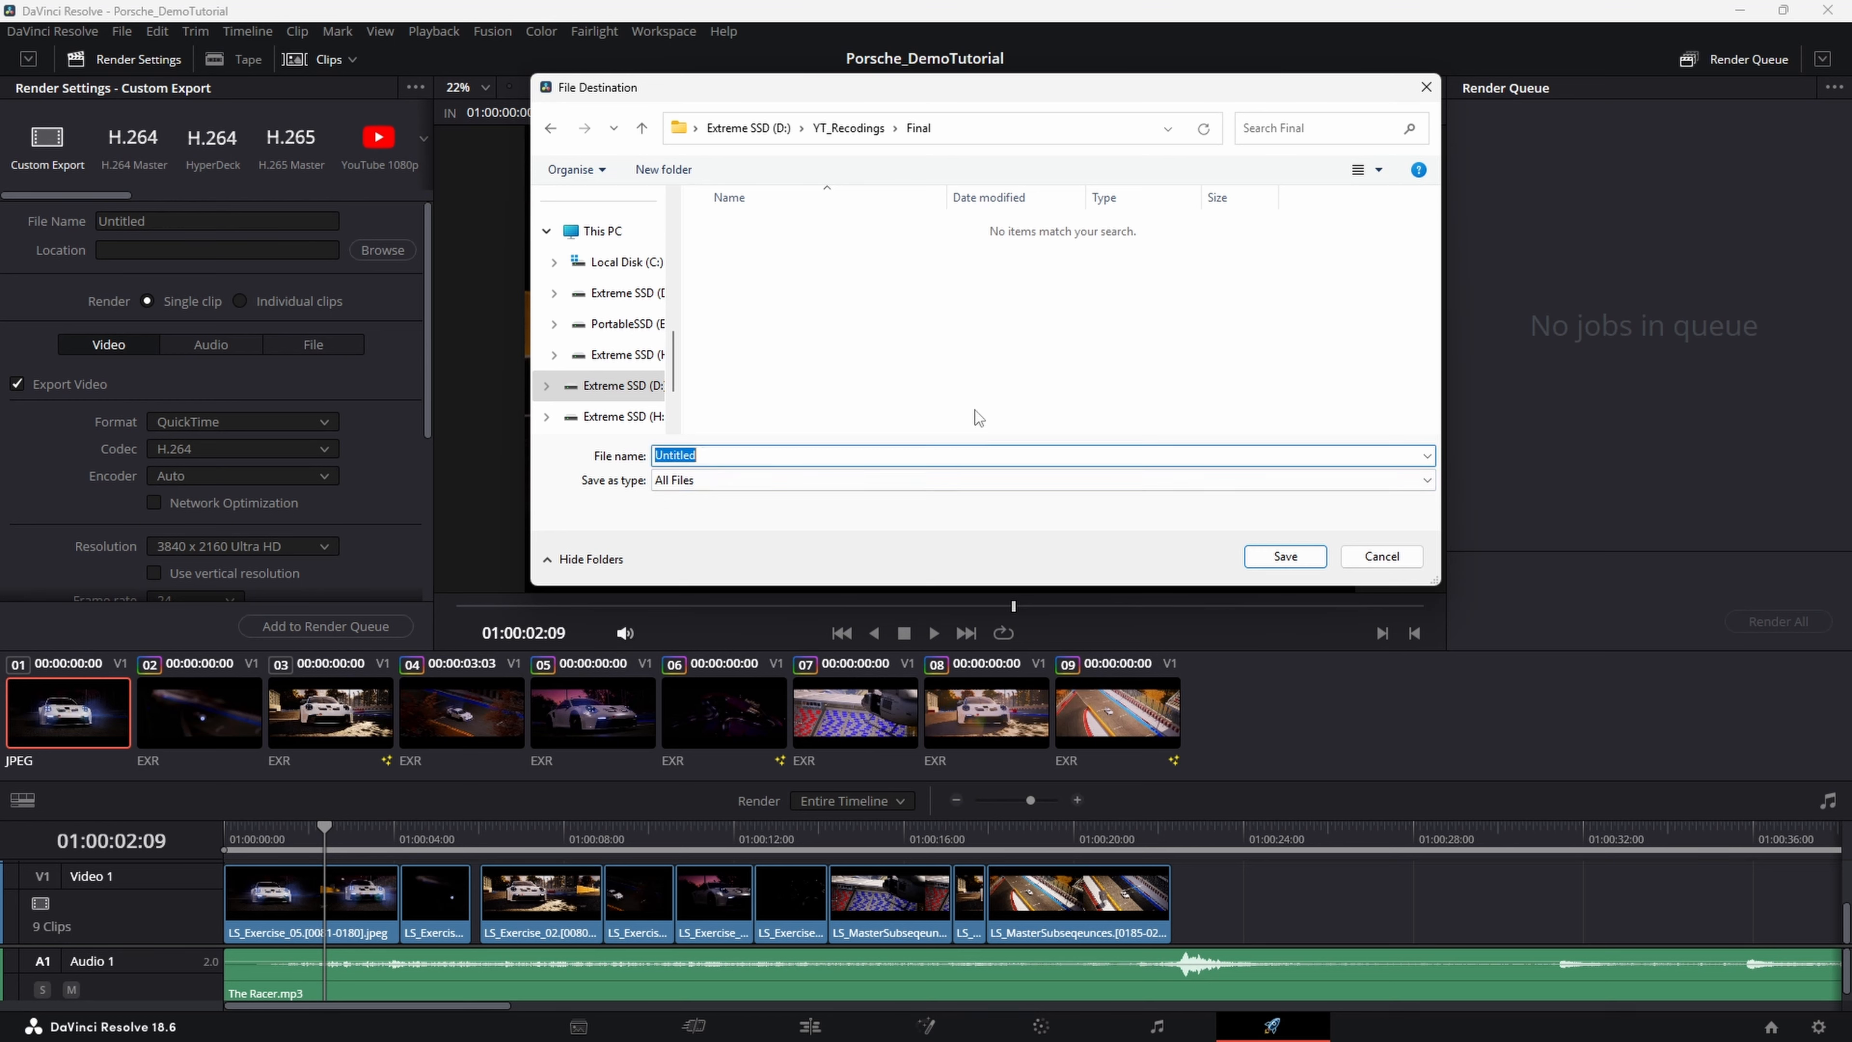
{"action": "type", "text": "FinalCarVideo"}
{"action": "left_click", "coordinate": [1285, 556]}
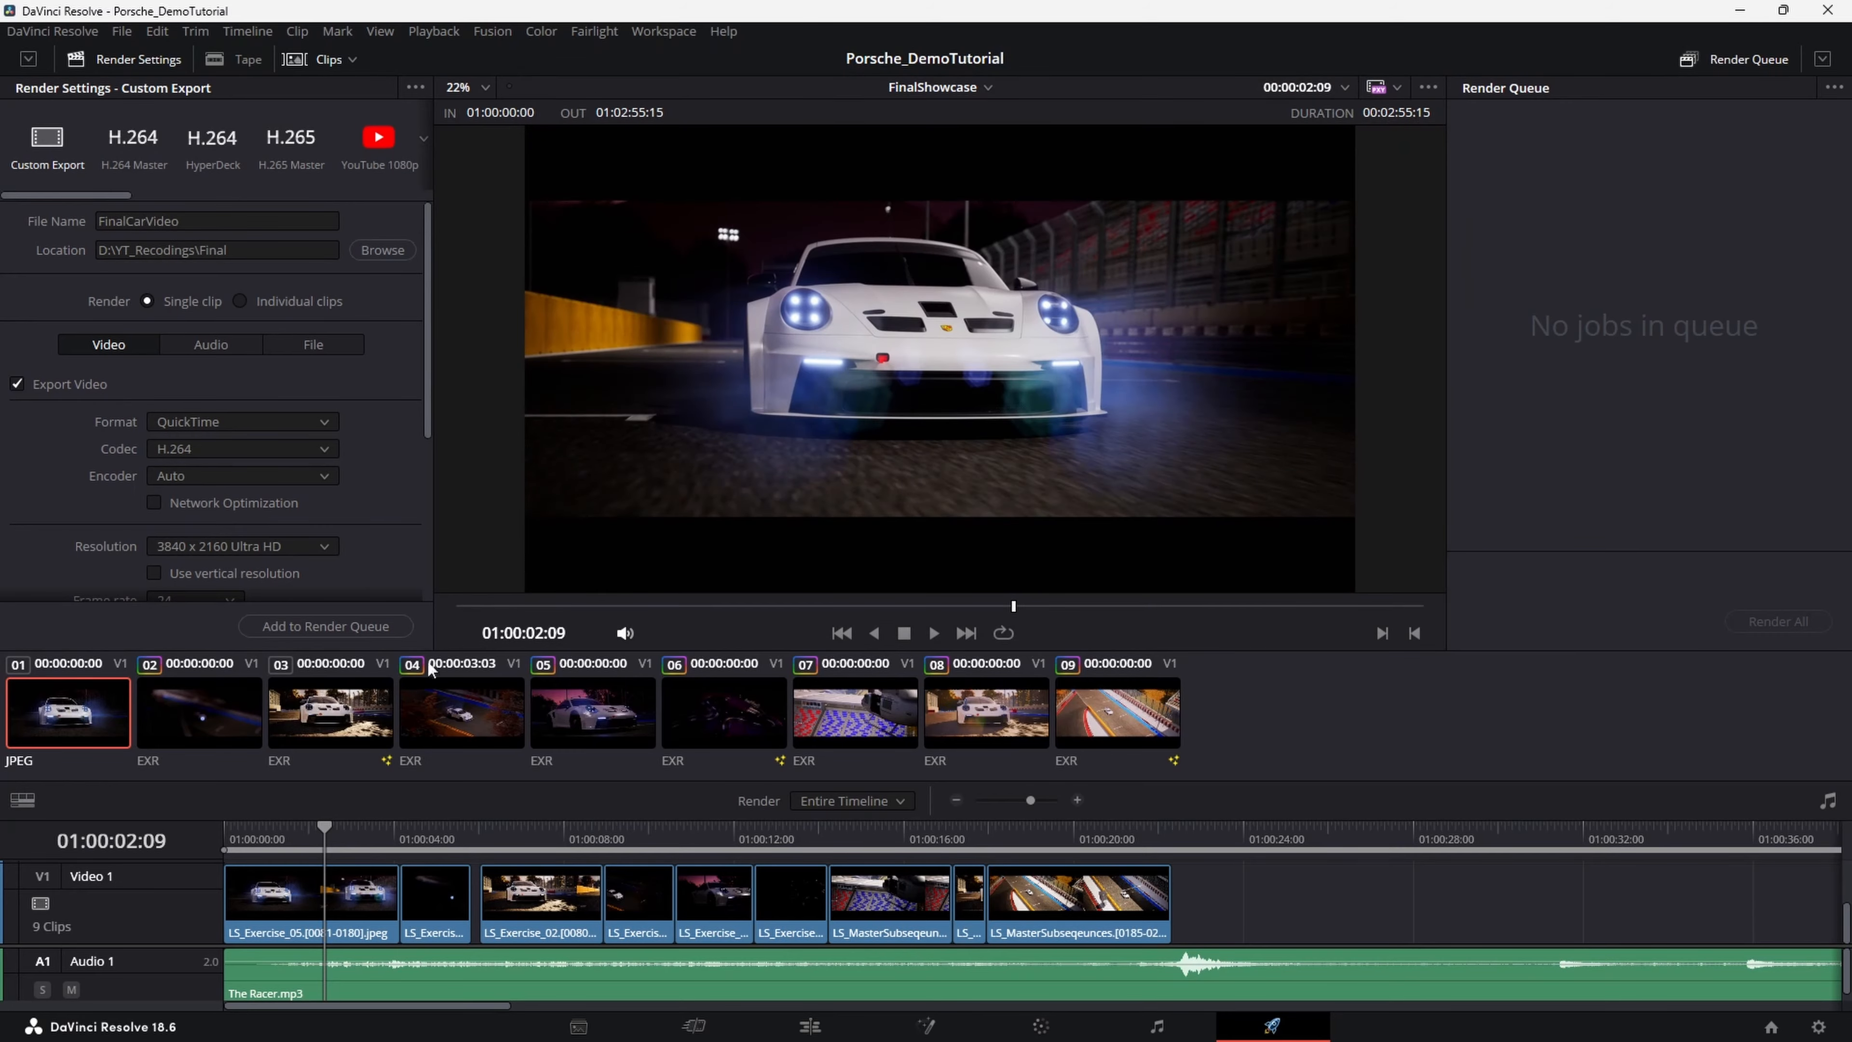
Queue the FinalShowcase export, previewing the timeline from 01:00:04:04, and start rendering all queued jobs
{"action": "left_click", "coordinate": [356, 628]}
{"action": "left_click_drag", "start_coordinate": [322, 829], "coordinate": [400, 847]}
{"action": "key", "text": "space"}
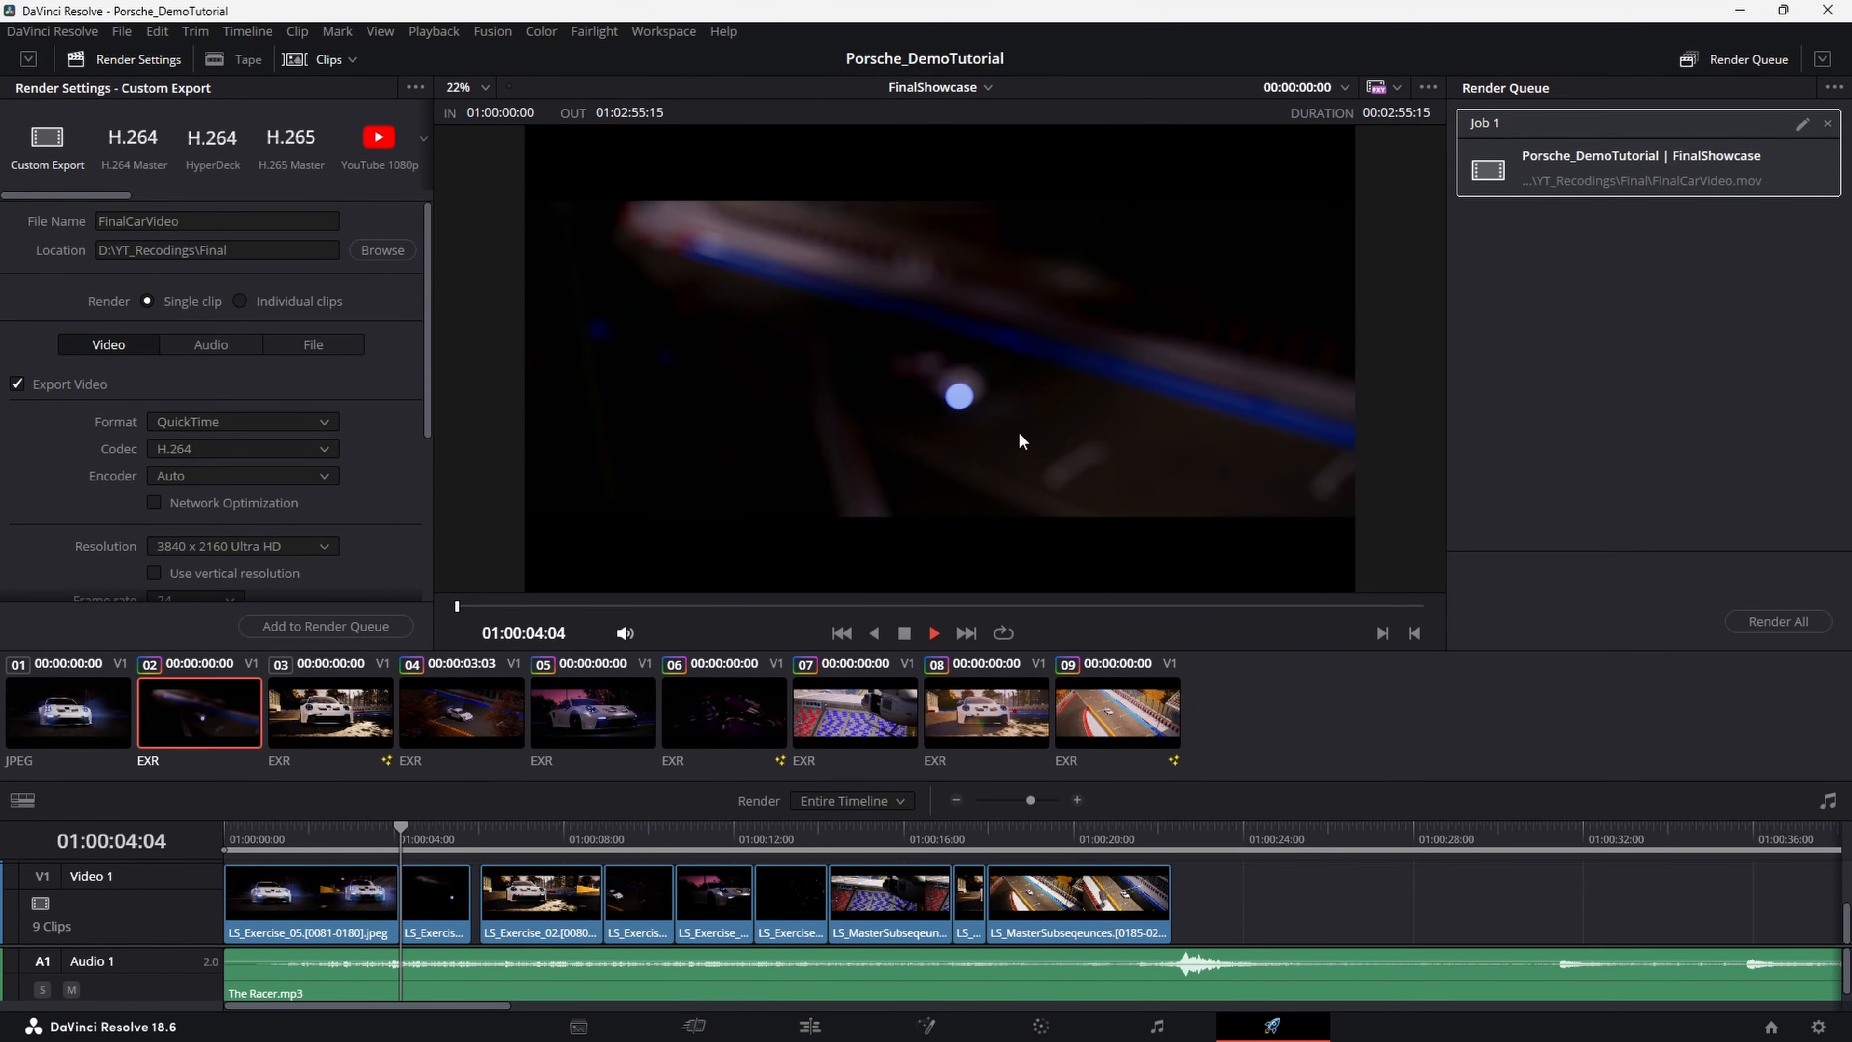
{"action": "left_click", "coordinate": [1801, 622]}
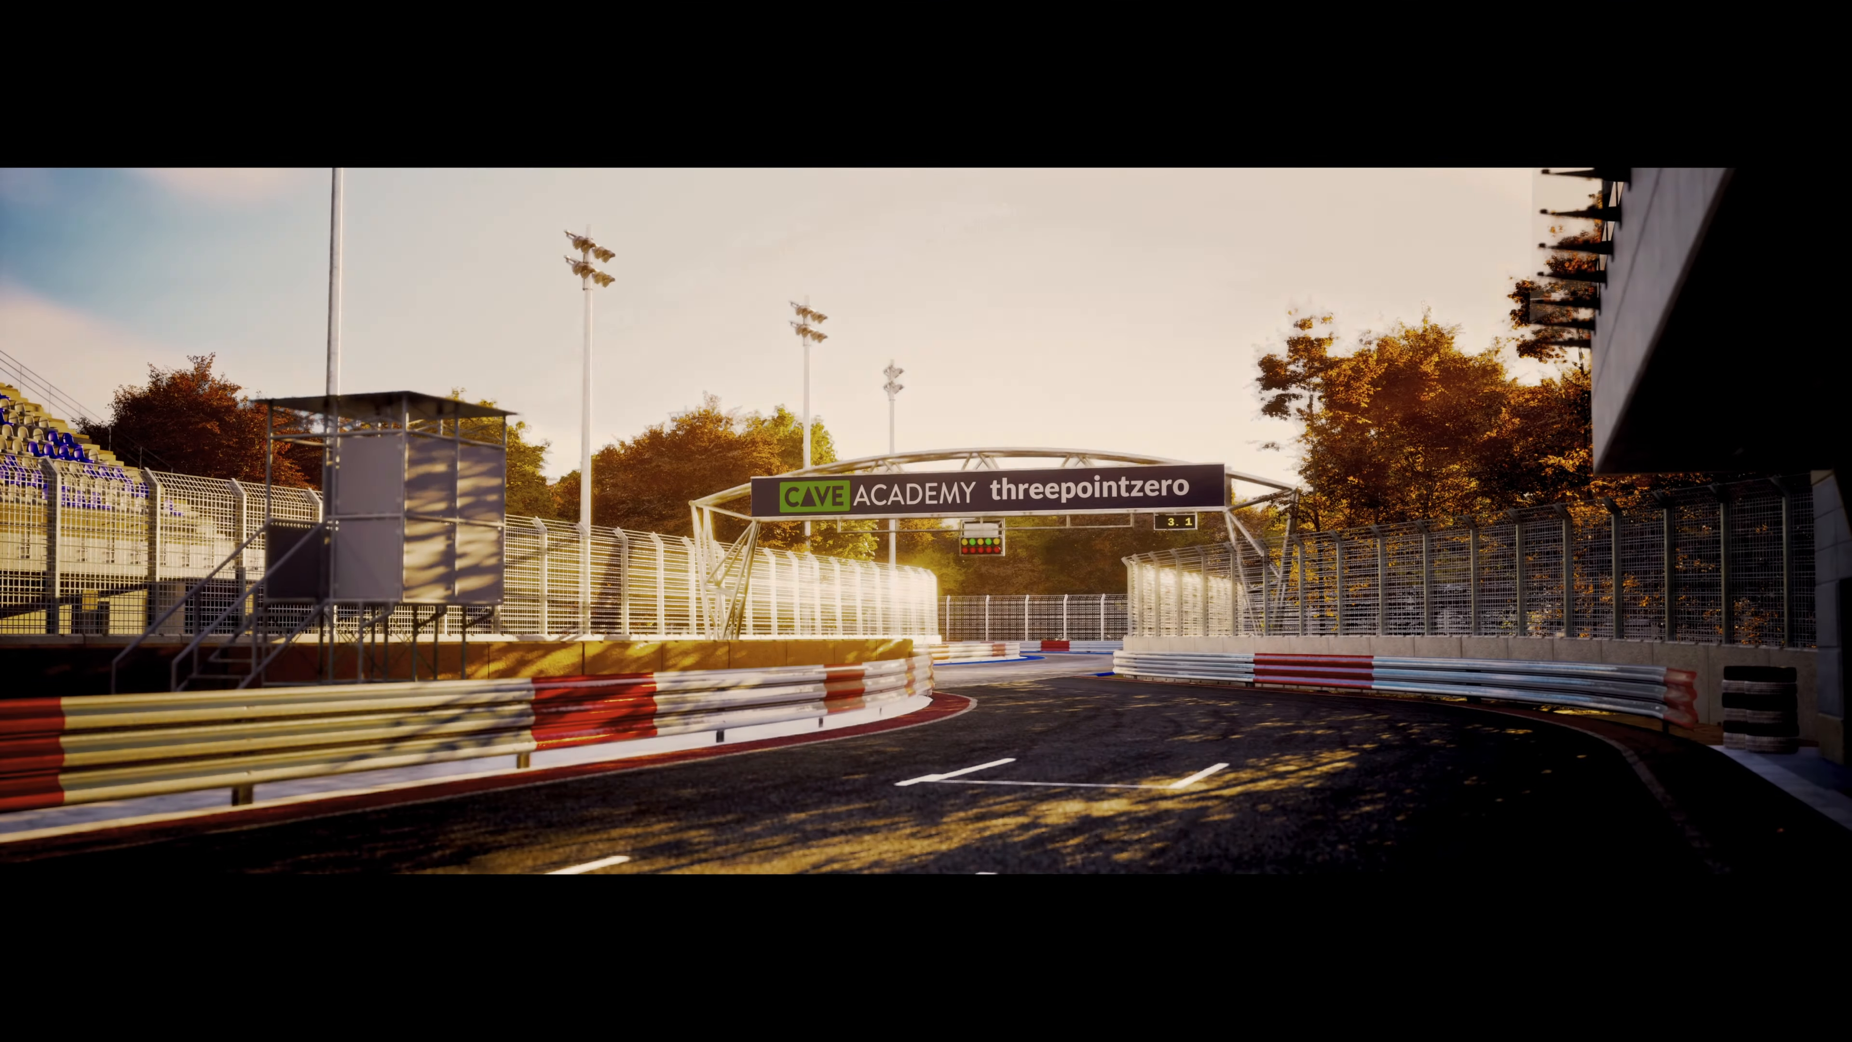